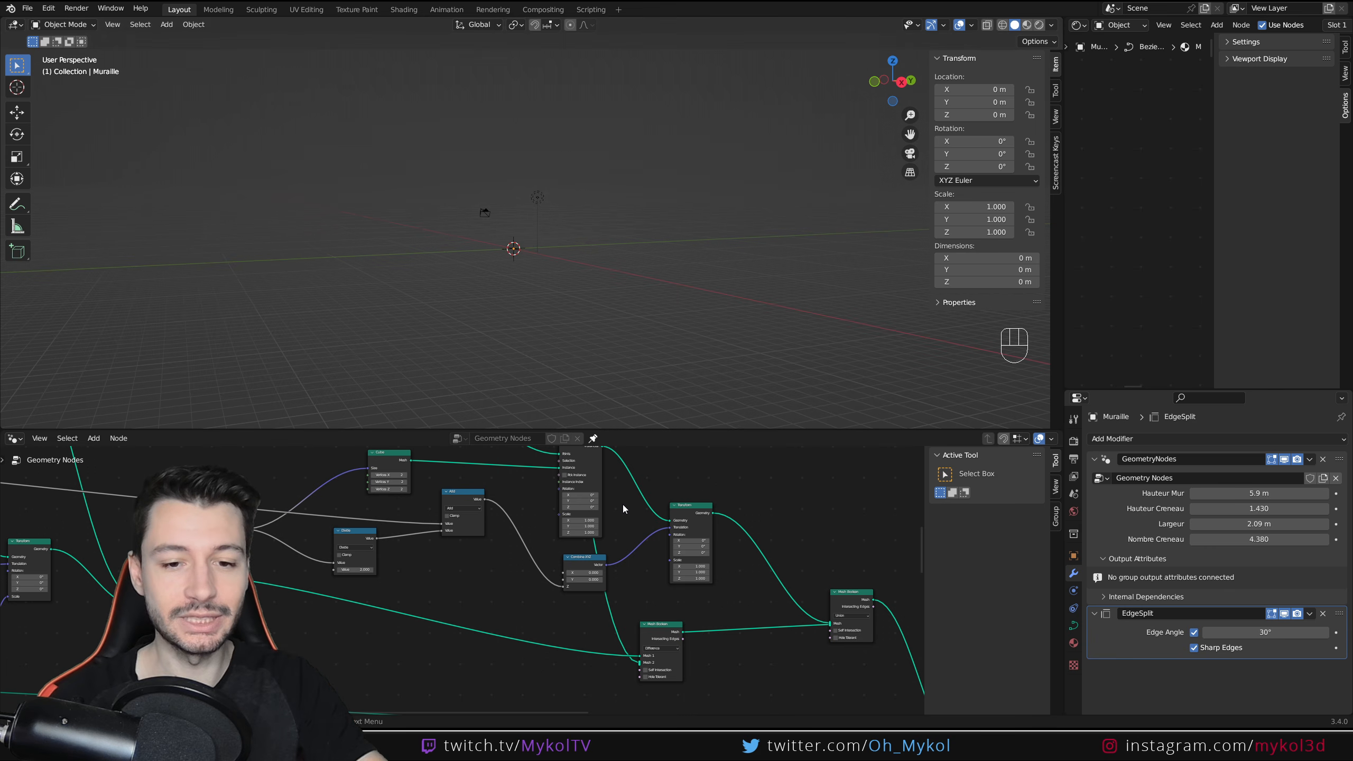
- Look over the whole Geometry Nodes tree of the Muraille object in a maximized node editor
key(ctrl+space)
scroll(466, 432, down, 8)
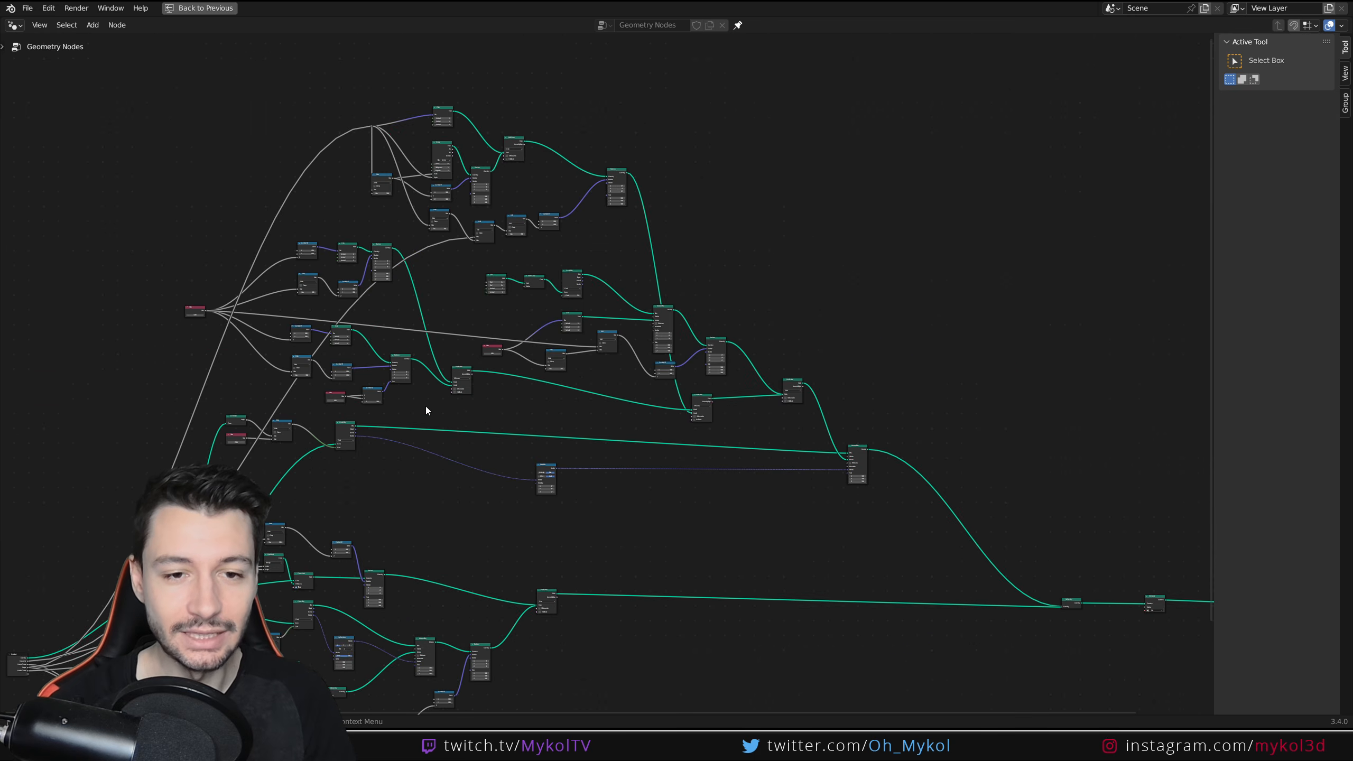
middle_drag(731, 505, 676, 425)
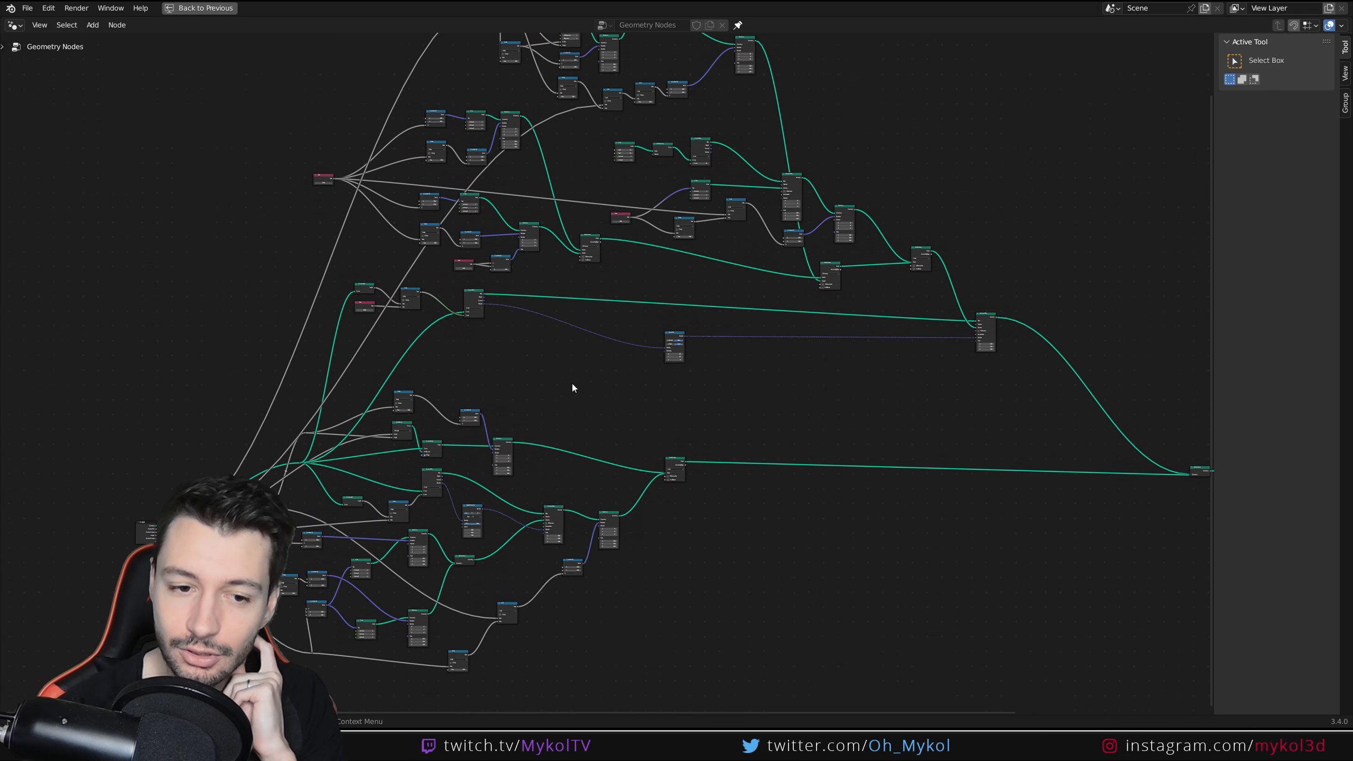
scroll(576, 381, up, 4)
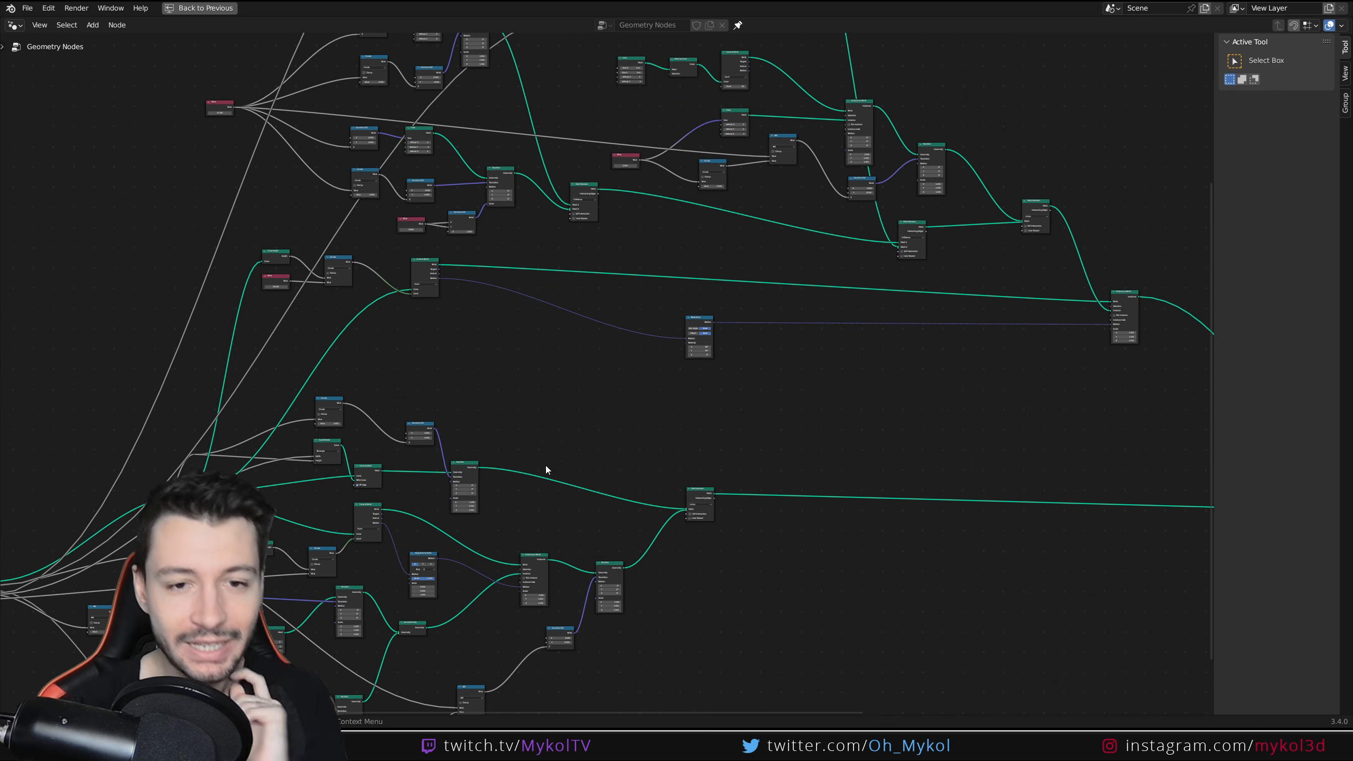
middle_drag(570, 352, 712, 480)
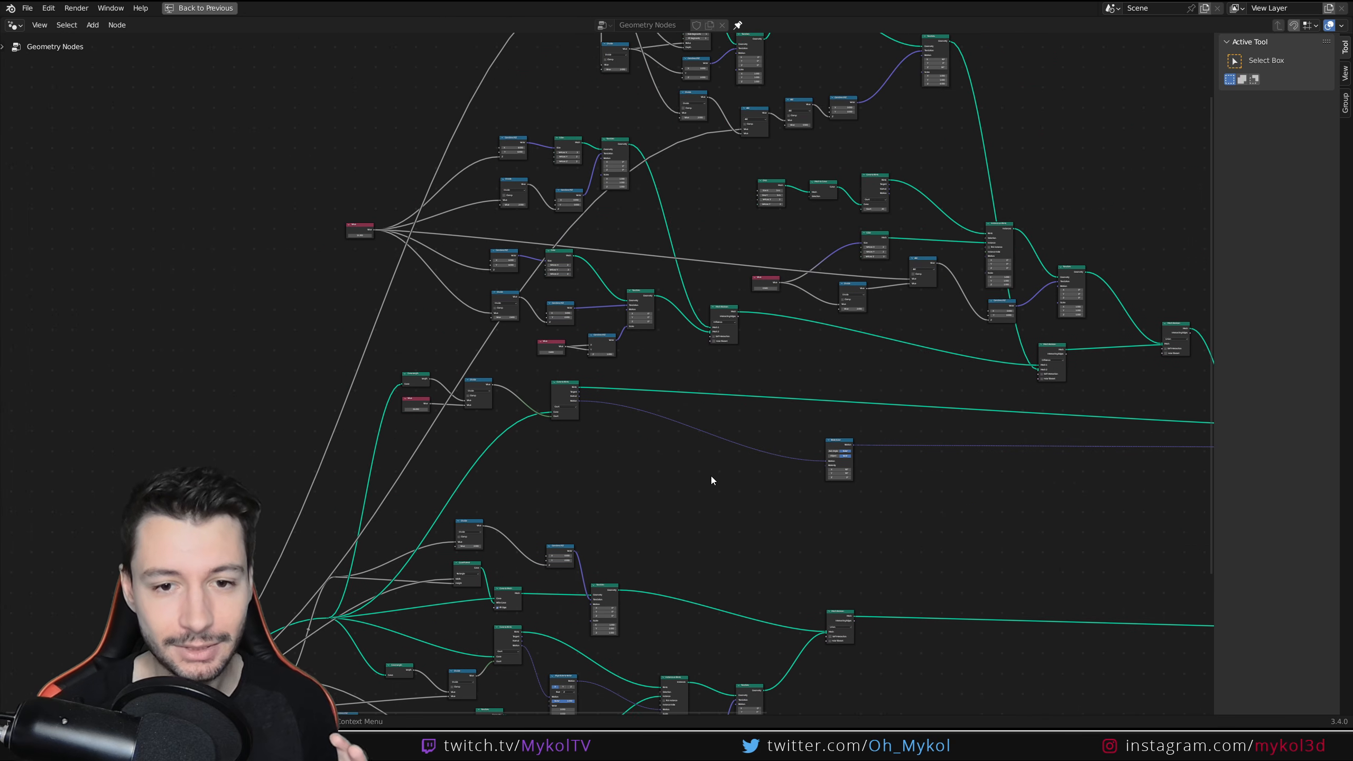
scroll(713, 479, down, 2)
middle_drag(737, 370, 673, 419)
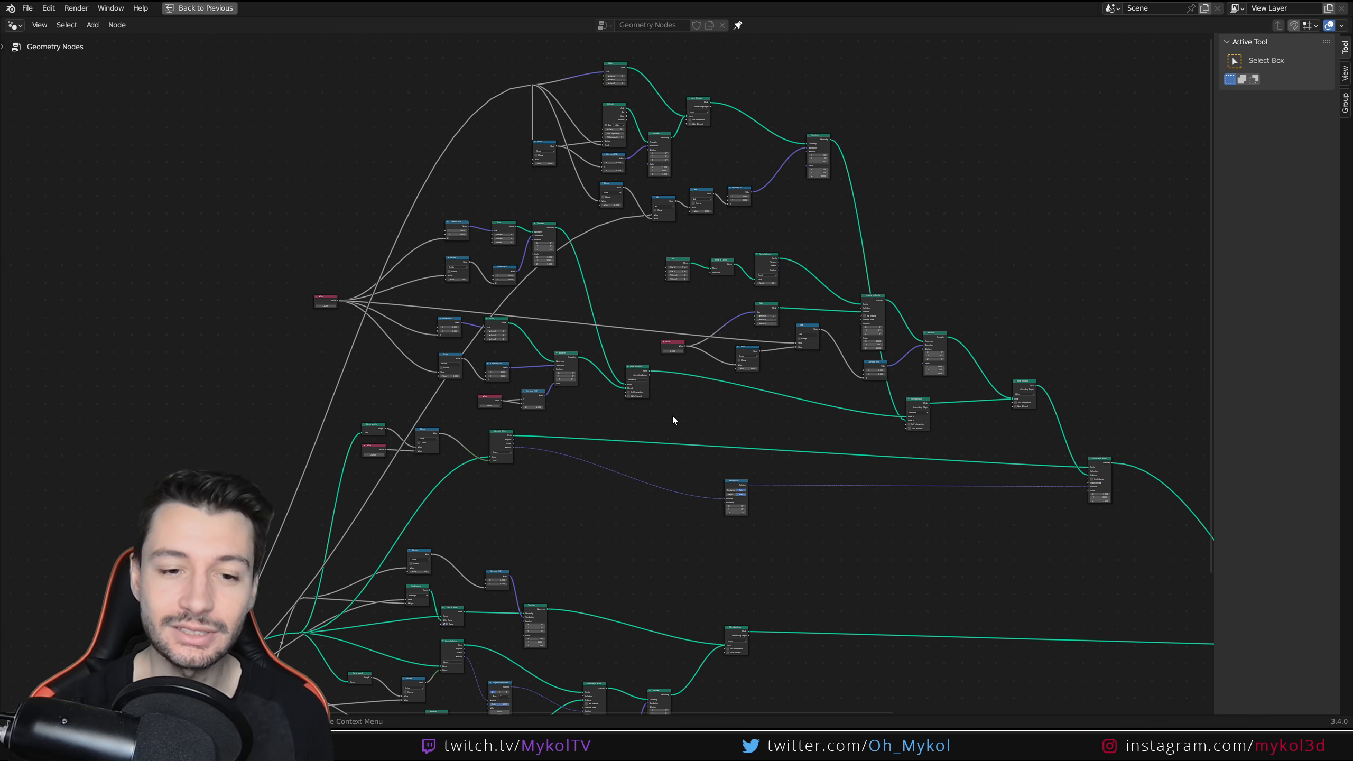
scroll(656, 415, up, 6)
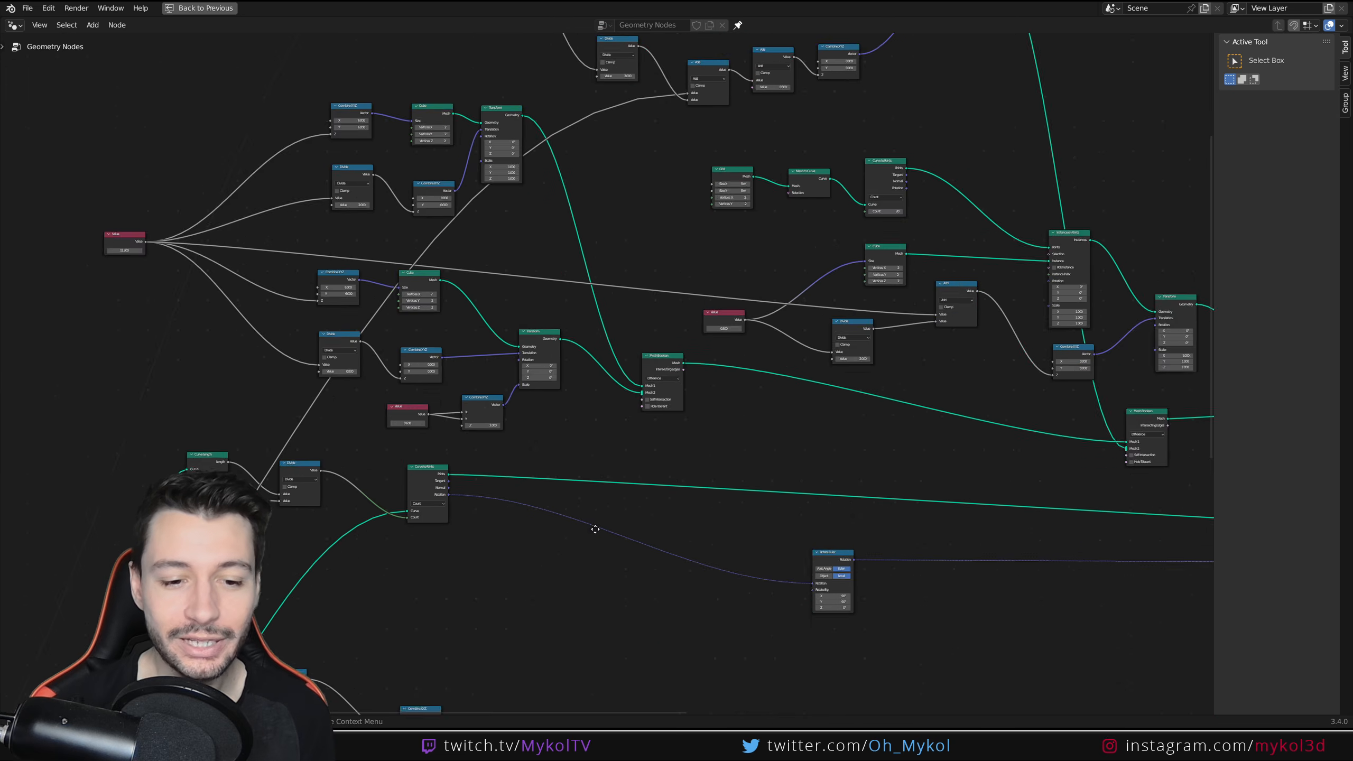
- Examine the lower node groups with Curve to Mesh, Curve to Points, the cubes and Instance on Points
middle_drag(595, 529, 684, 269)
scroll(501, 510, up, 4)
middle_drag(499, 509, 604, 353)
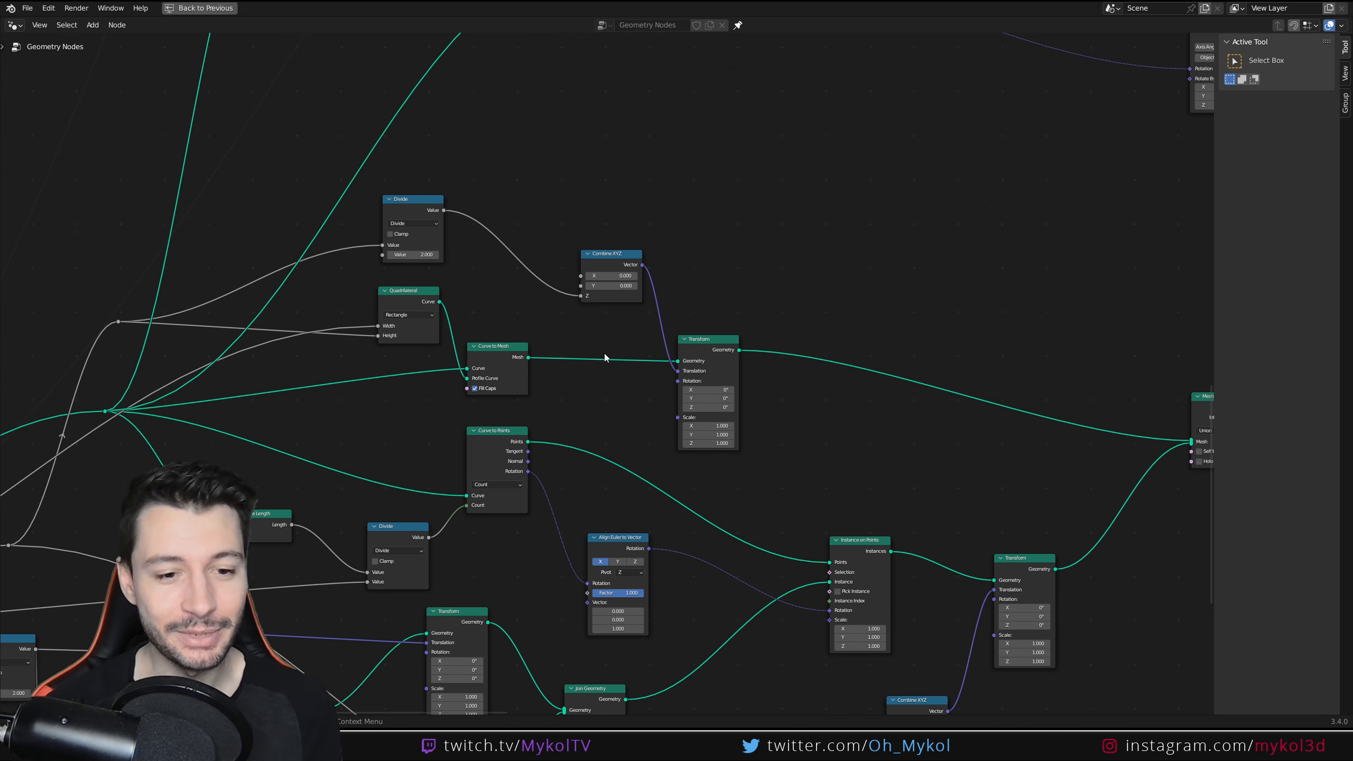
middle_drag(501, 496, 622, 313)
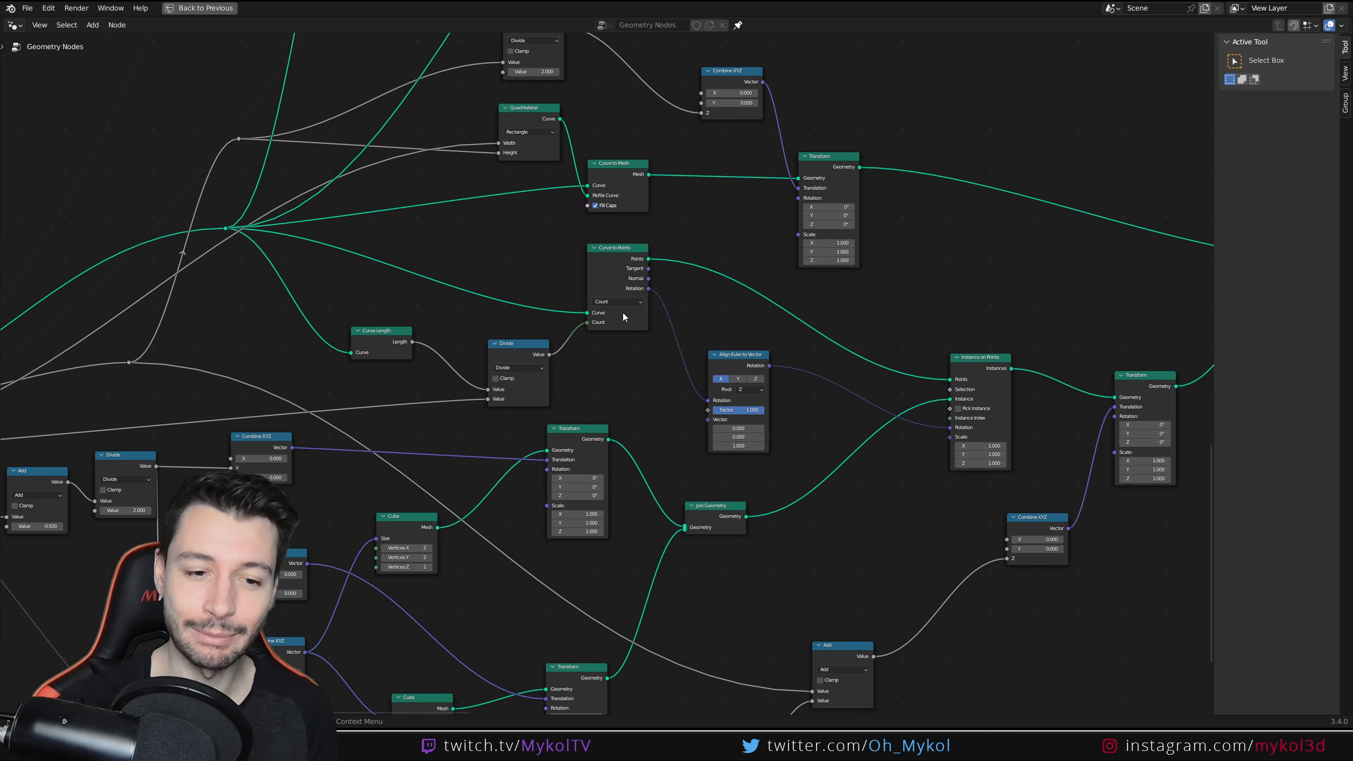
middle_drag(293, 590, 515, 450)
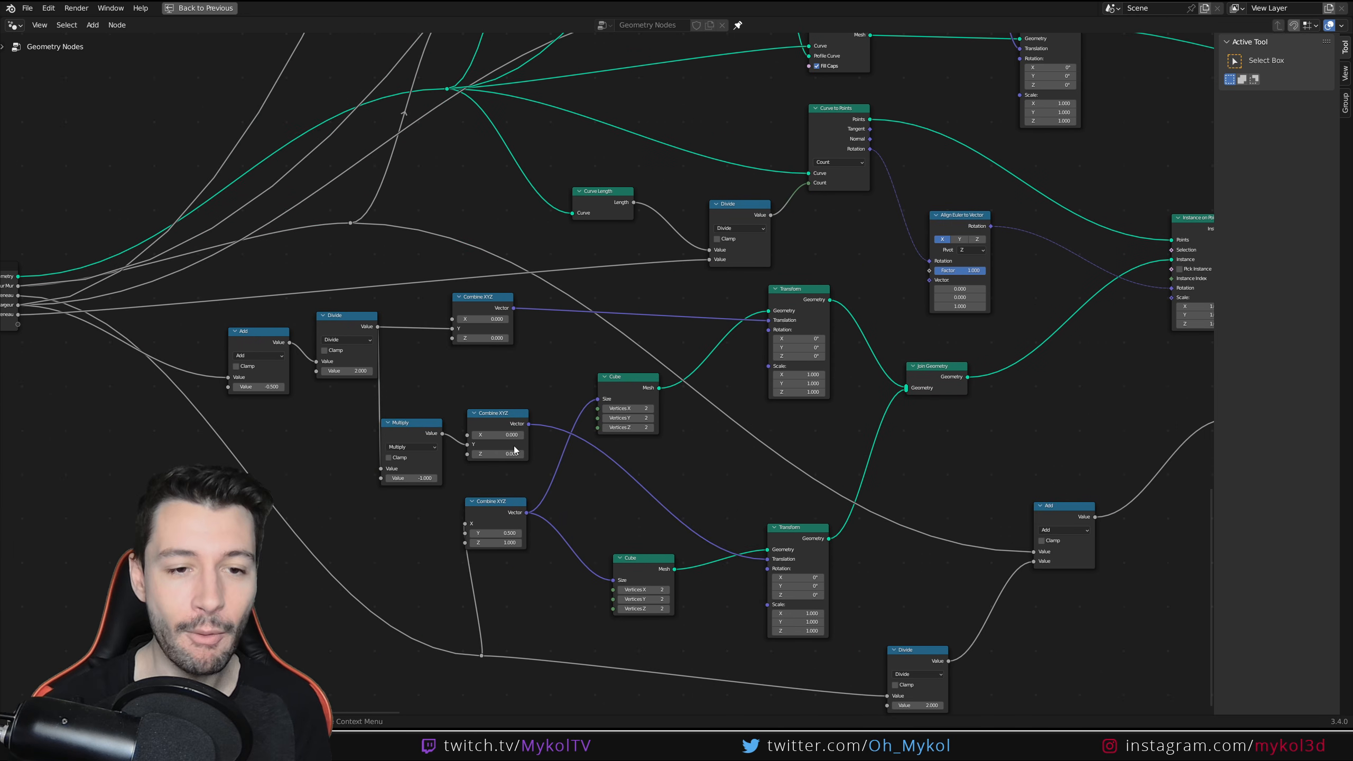
middle_drag(929, 315, 577, 505)
scroll(608, 404, down, 9)
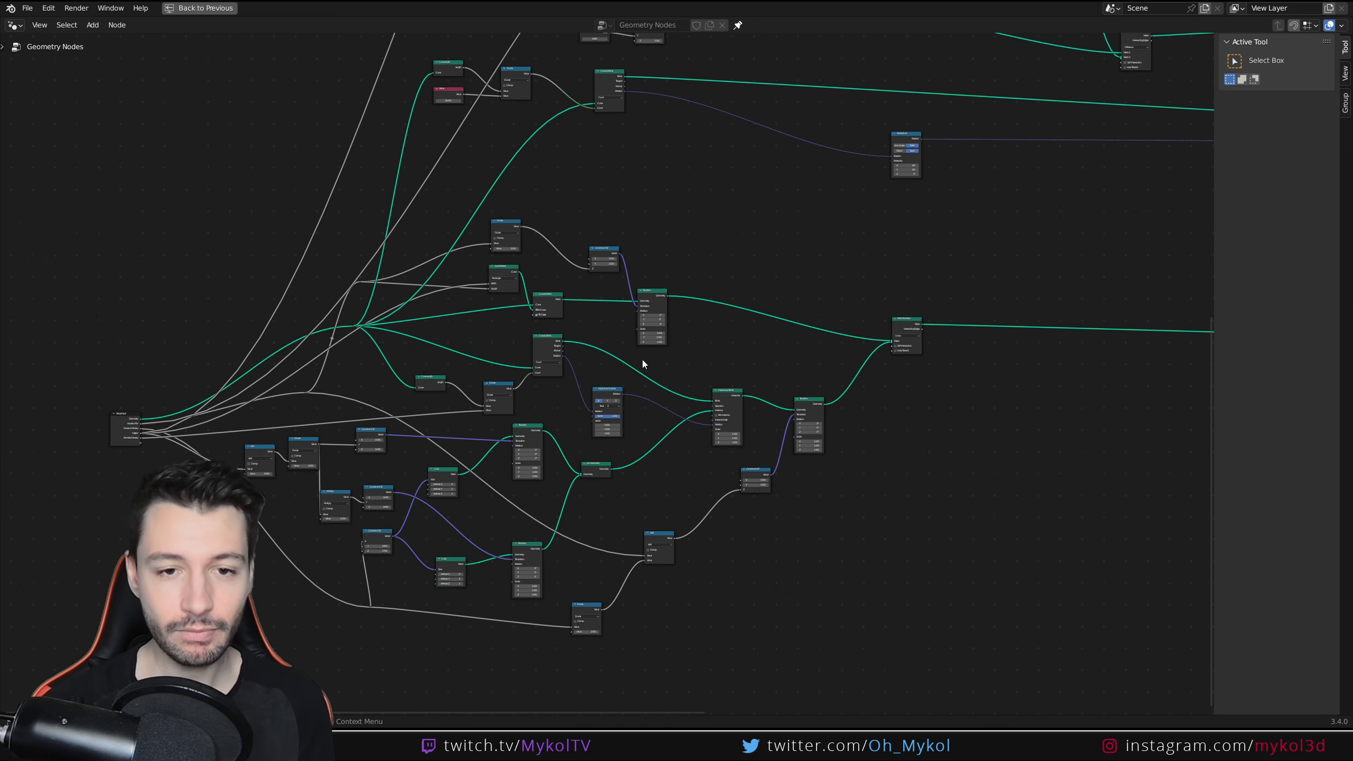
- Examine the upper node groups with Cube, Cylinder and Mesh Boolean, and restore the normal editor layout
middle_drag(660, 267, 484, 625)
middle_drag(601, 270, 590, 395)
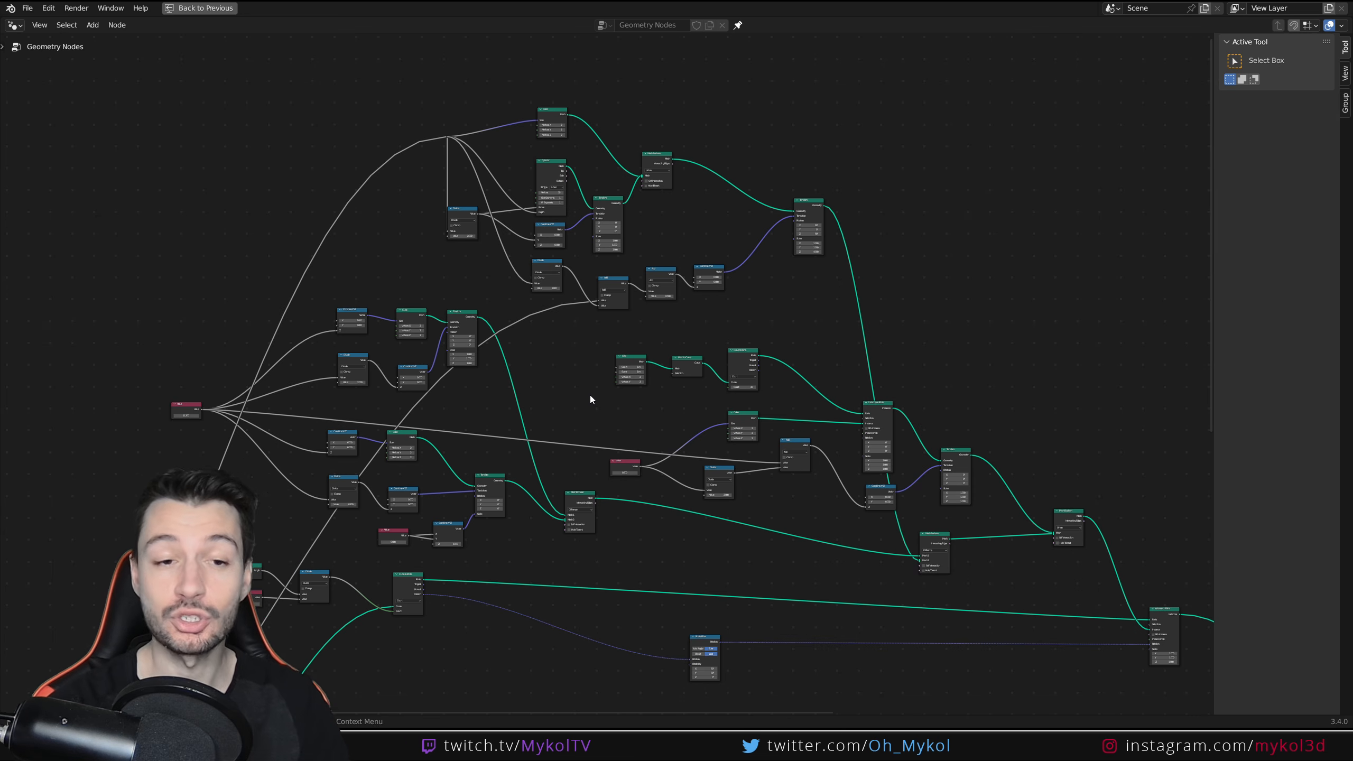
scroll(583, 448, up, 10)
middle_drag(450, 349, 568, 666)
middle_drag(919, 389, 684, 446)
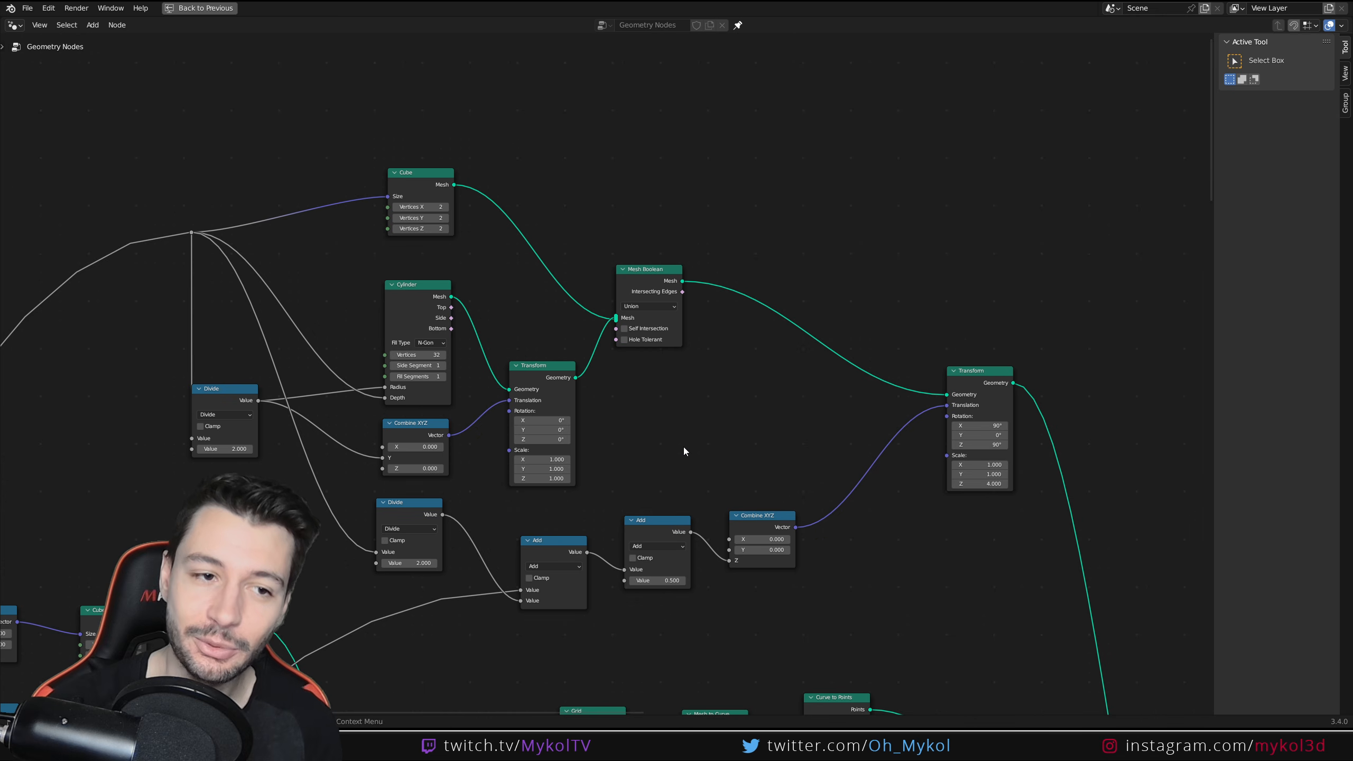
scroll(684, 451, down, 8)
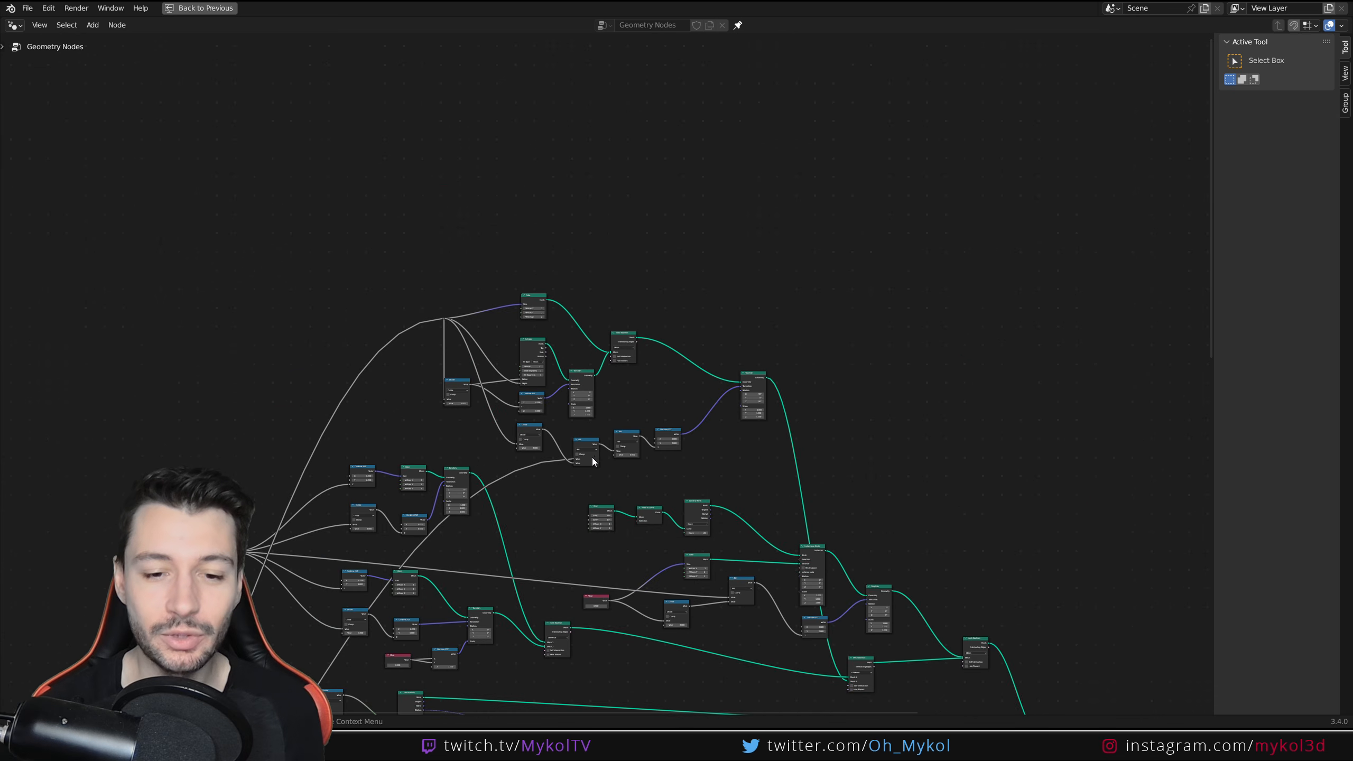
scroll(571, 268, down, 4)
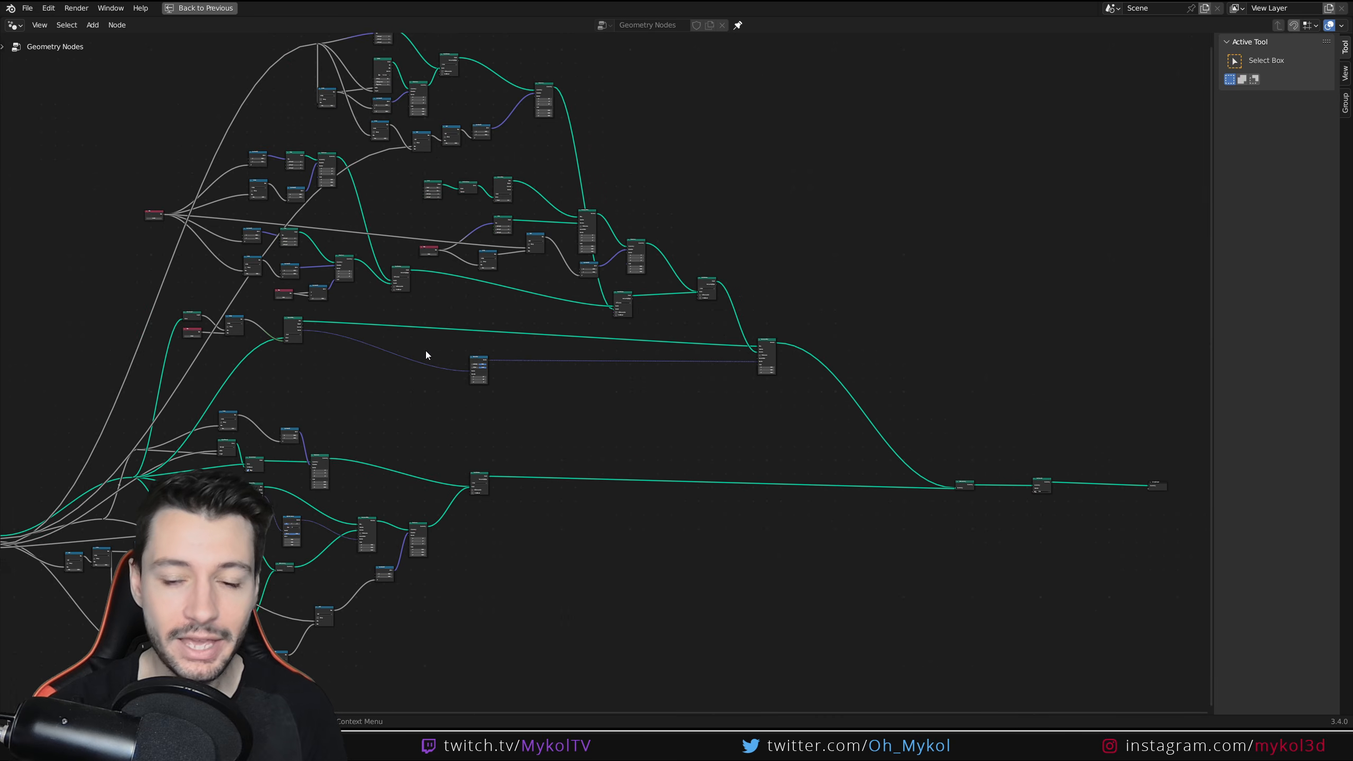
key(ctrl+space)
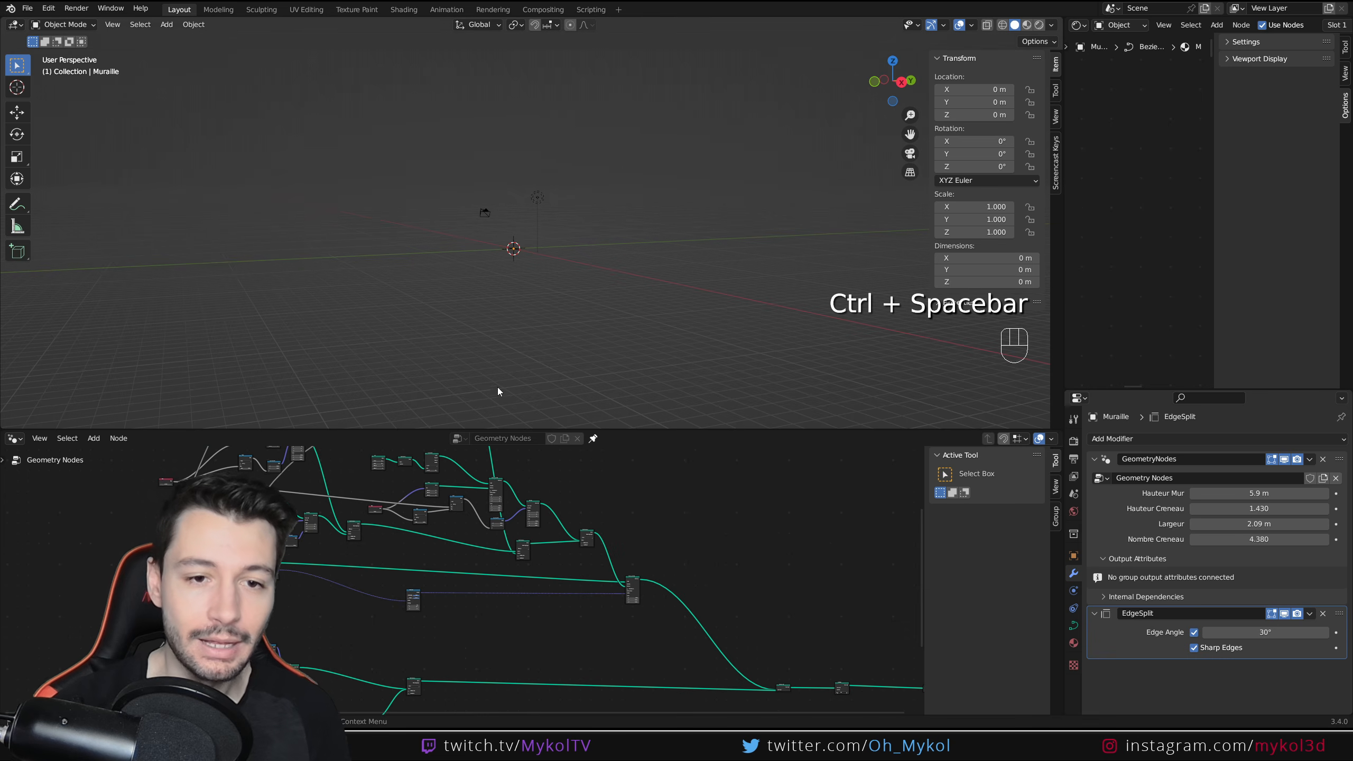
- Enter Edit Mode on Muraille in top view and draw a long wavy curve across the viewport for the wall
key(KP_7)
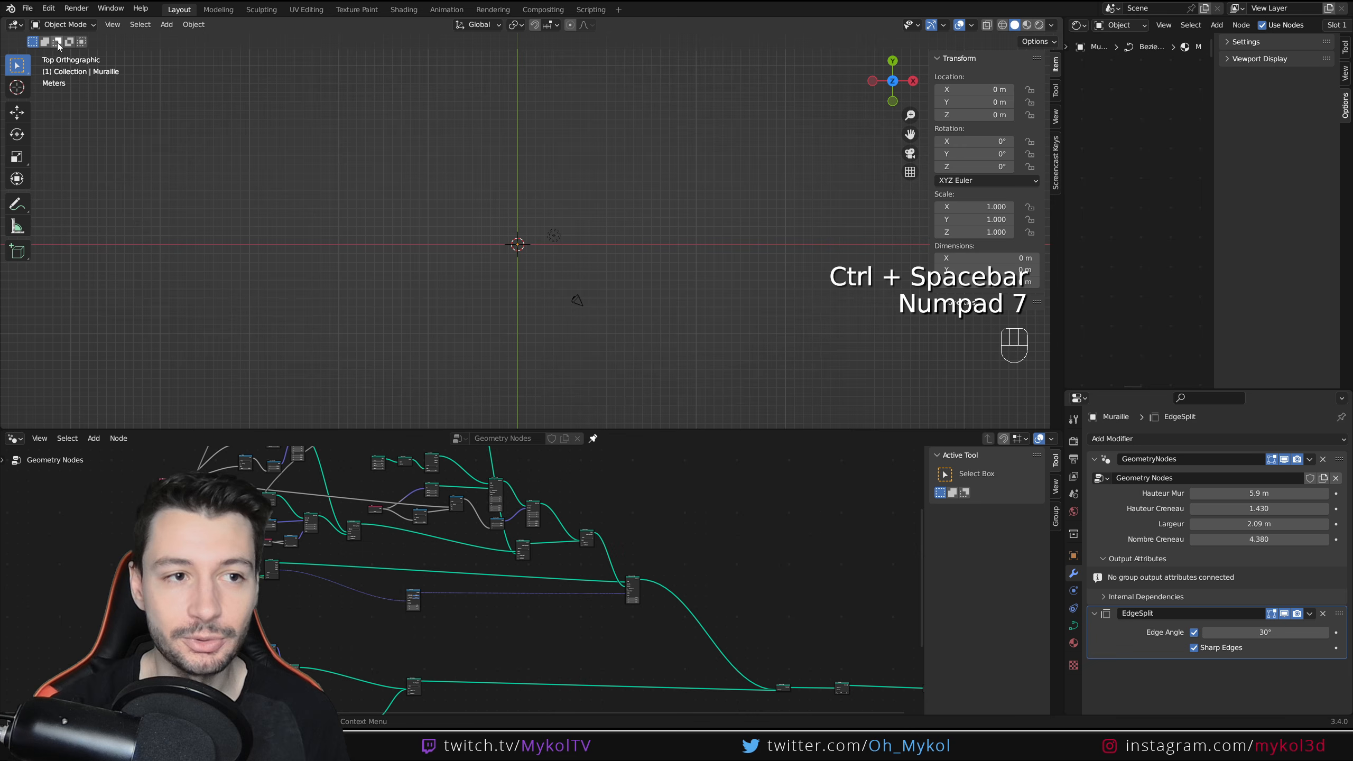
click(16, 25)
click(63, 59)
click(72, 24)
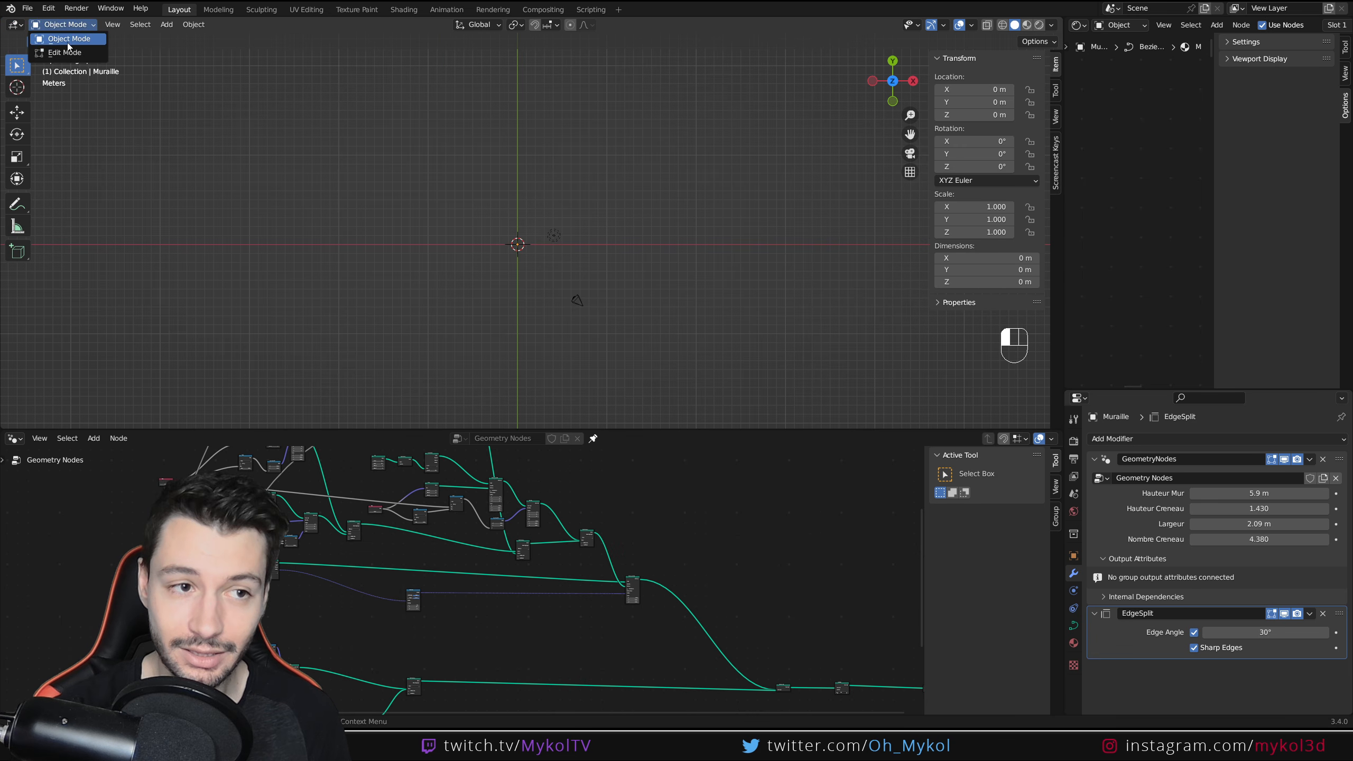
click(59, 49)
mouse_move(106, 212)
mouse_down()
mouse_move(922, 248)
mouse_move(986, 205)
mouse_up()
- Inspect the generated castle wall and its towers in rendered shading from several angles
mouse_move(986, 205)
middle_down()
mouse_move(666, 218)
mouse_move(575, 205)
mouse_move(666, 218)
middle_up()
scroll(667, 219, down, 2)
click(1039, 24)
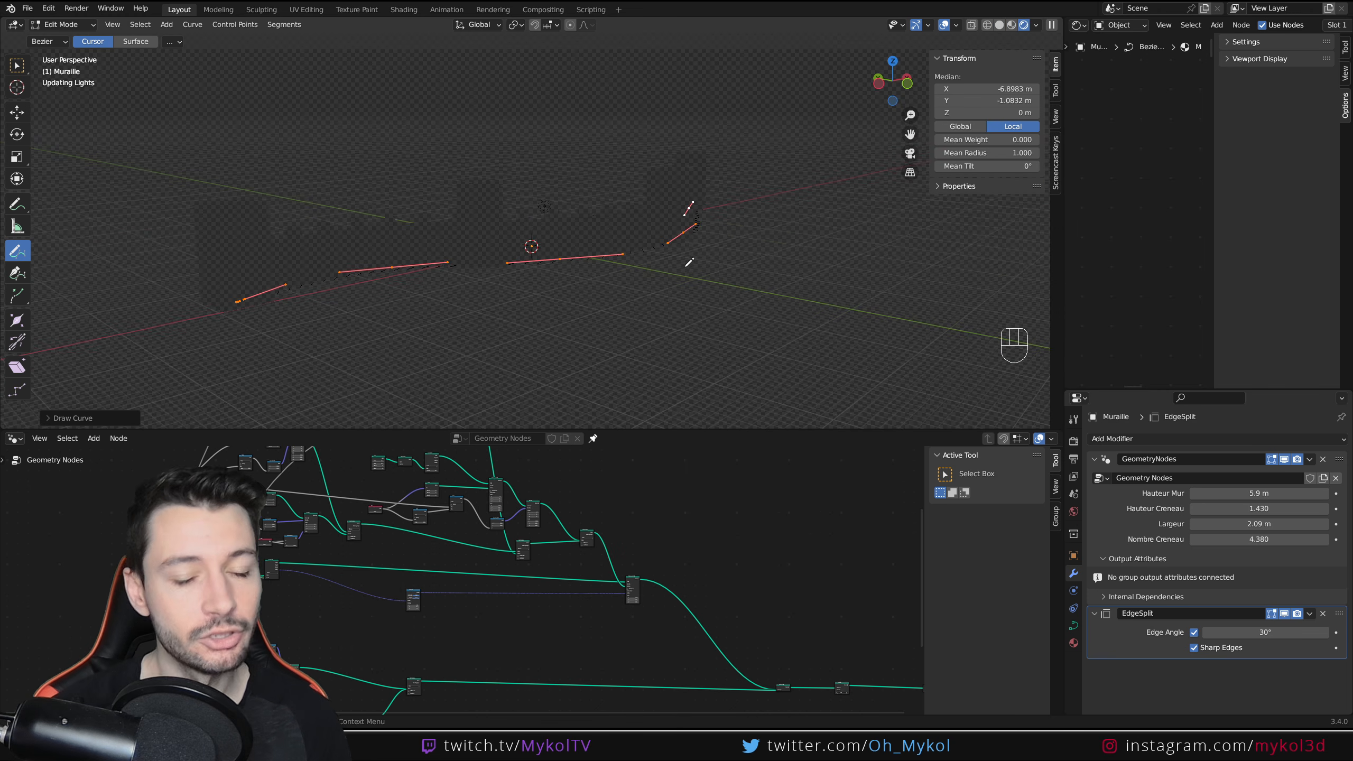
middle_drag(713, 266, 544, 281)
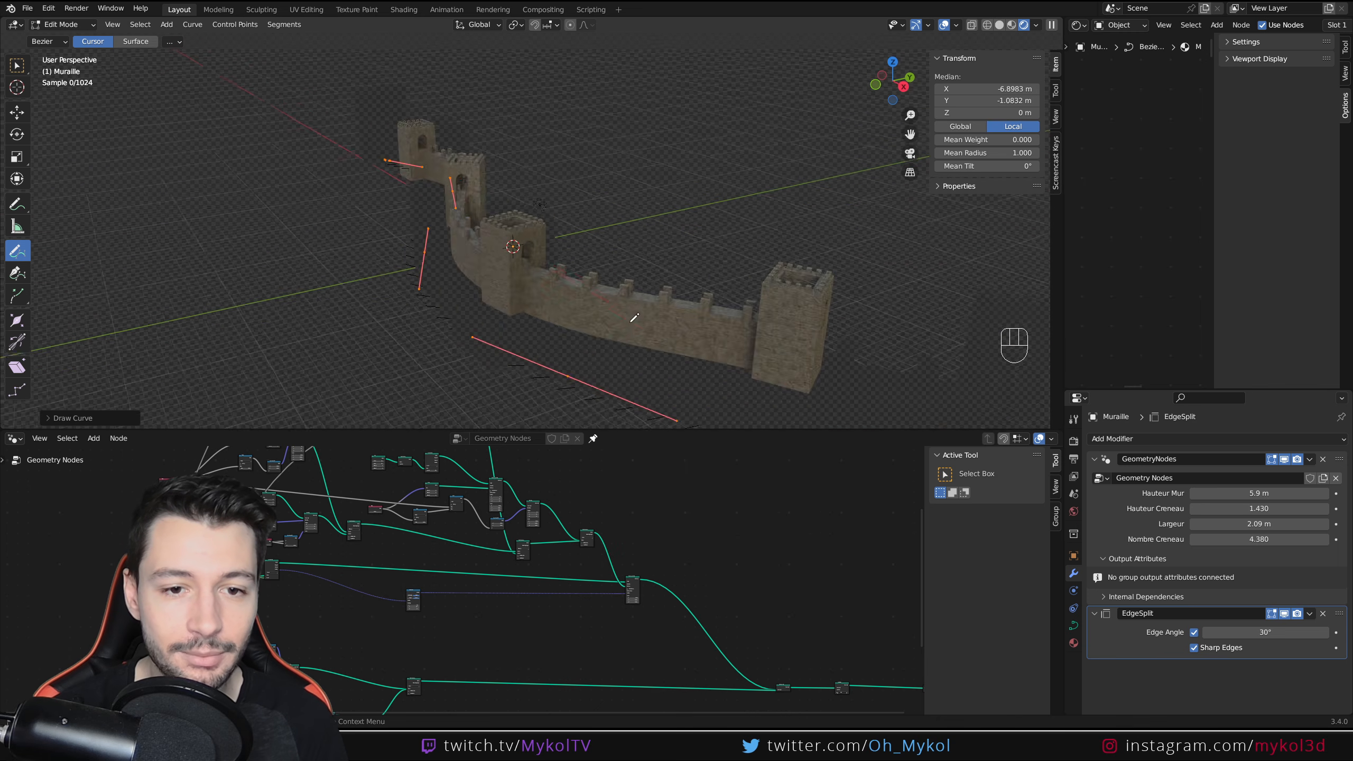
scroll(639, 272, up, 4)
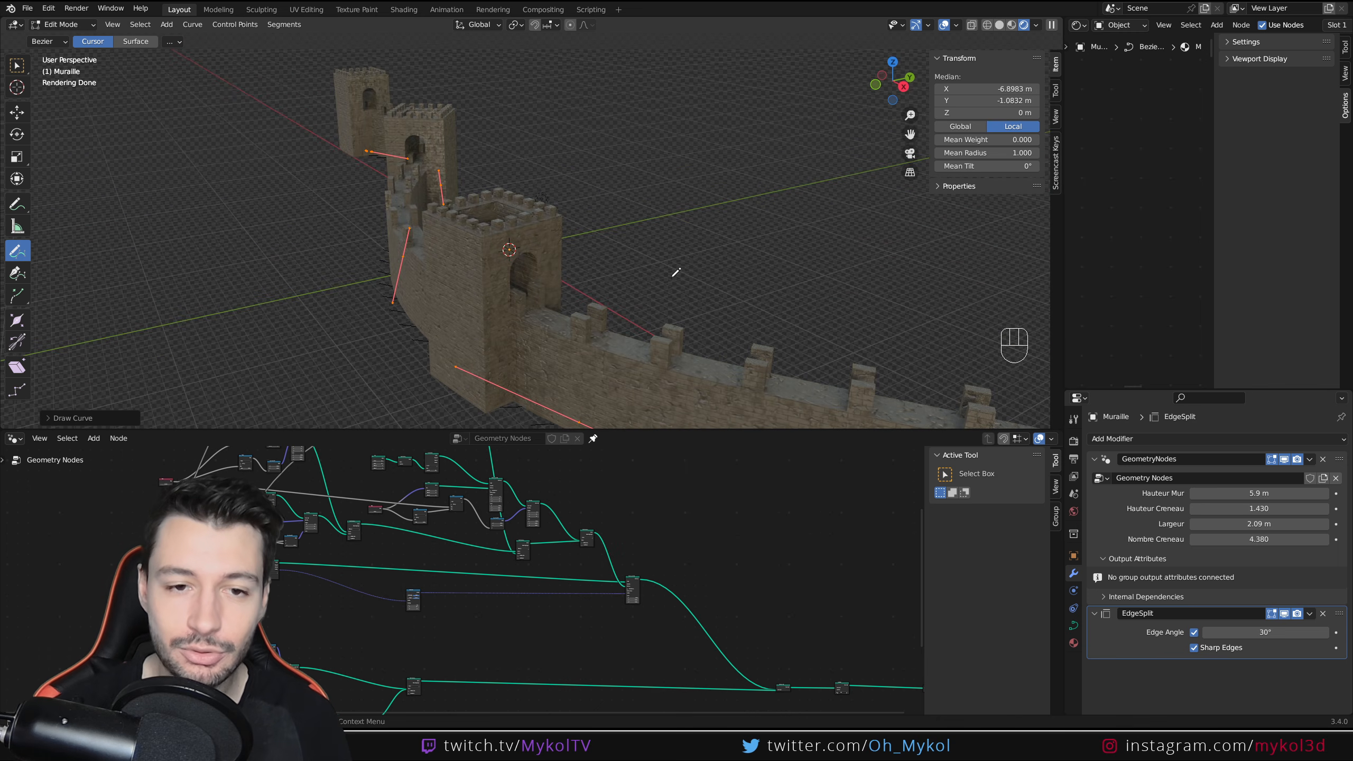
middle_drag(684, 273, 581, 300)
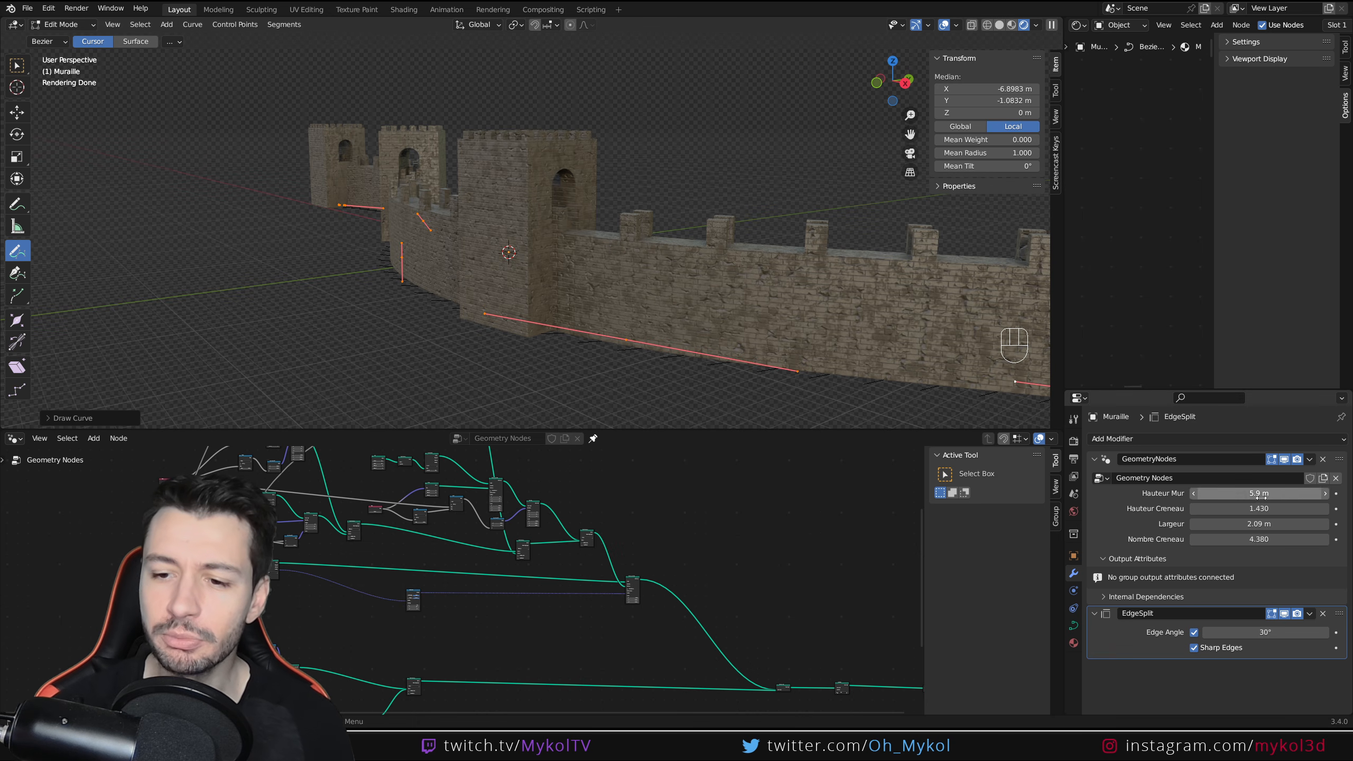
- Set Hauteur Mur to 5.92 m, Hauteur Creneau to 0.460, Largeur to 2.52 m and Nombre Creneau to 3.280, and render the viewport
drag(1259, 508, 1208, 508)
click(1011, 25)
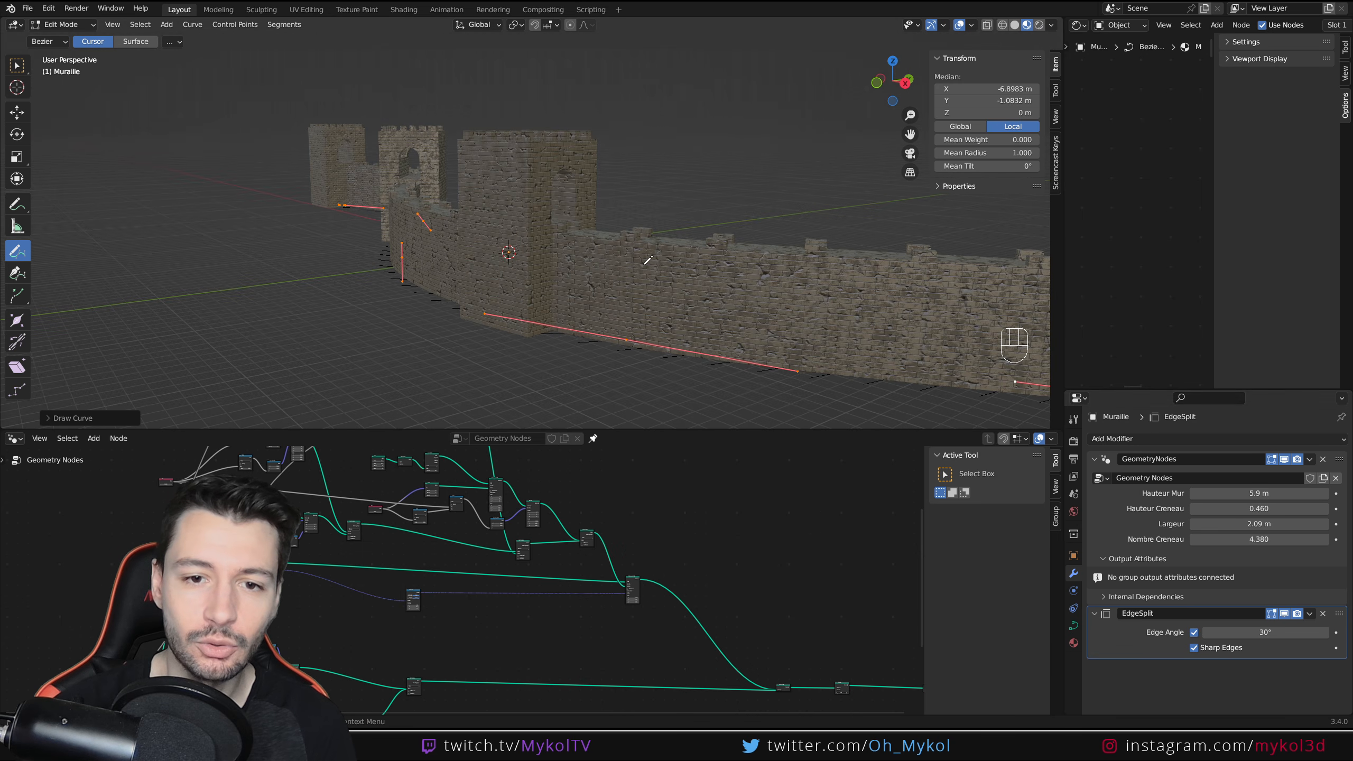
middle_drag(648, 260, 884, 326)
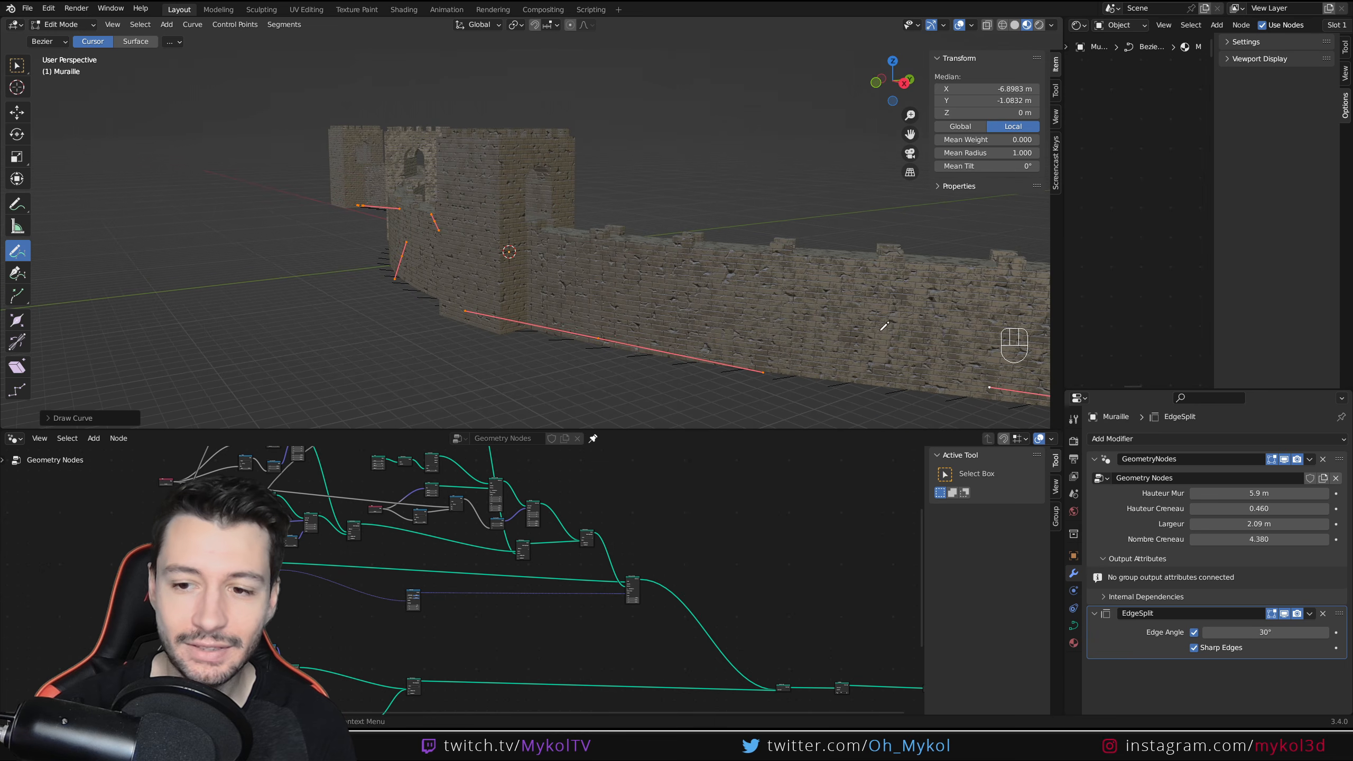
mouse_move(1241, 496)
mouse_down()
mouse_move(1273, 524)
mouse_move(1257, 541)
mouse_move(1228, 540)
mouse_up()
click(1039, 24)
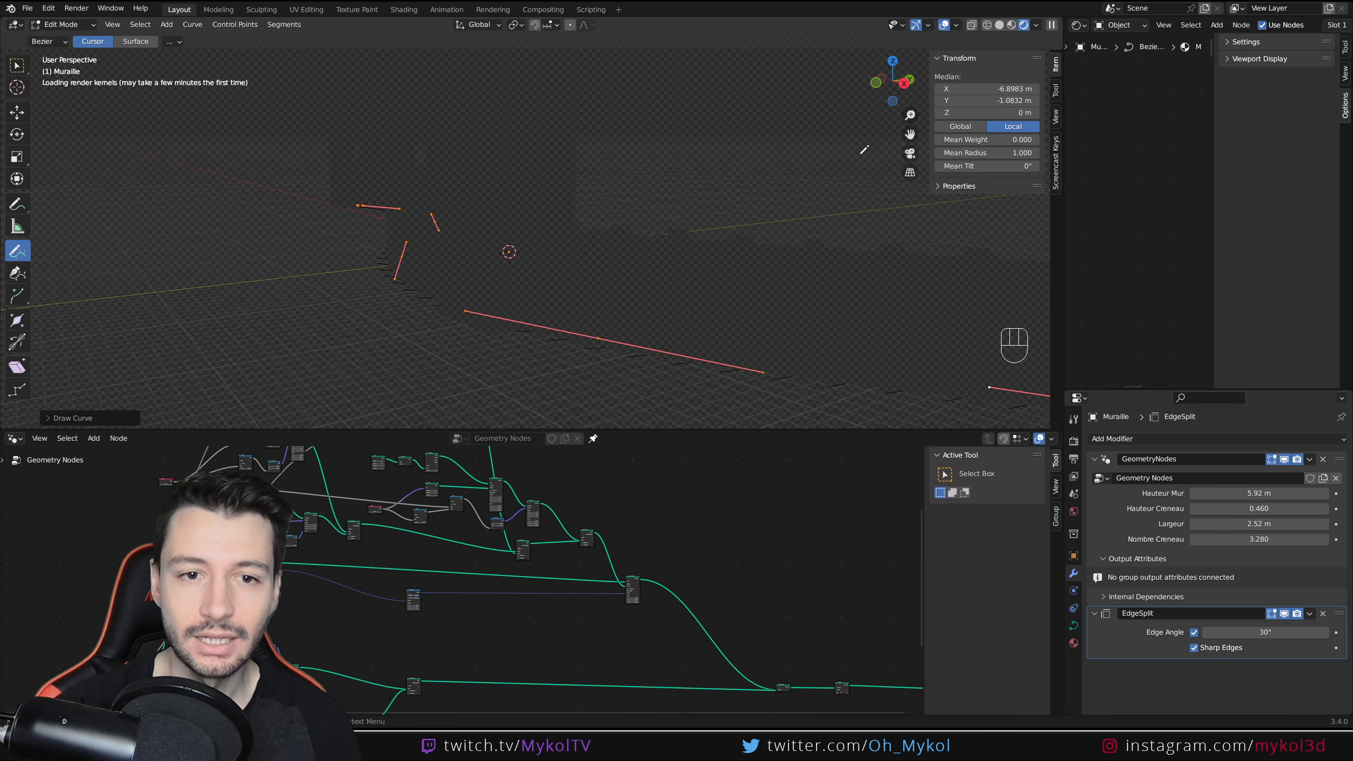
- Draw a second curved wall path above the existing wall in top view and view it in perspective
key(KP_7)
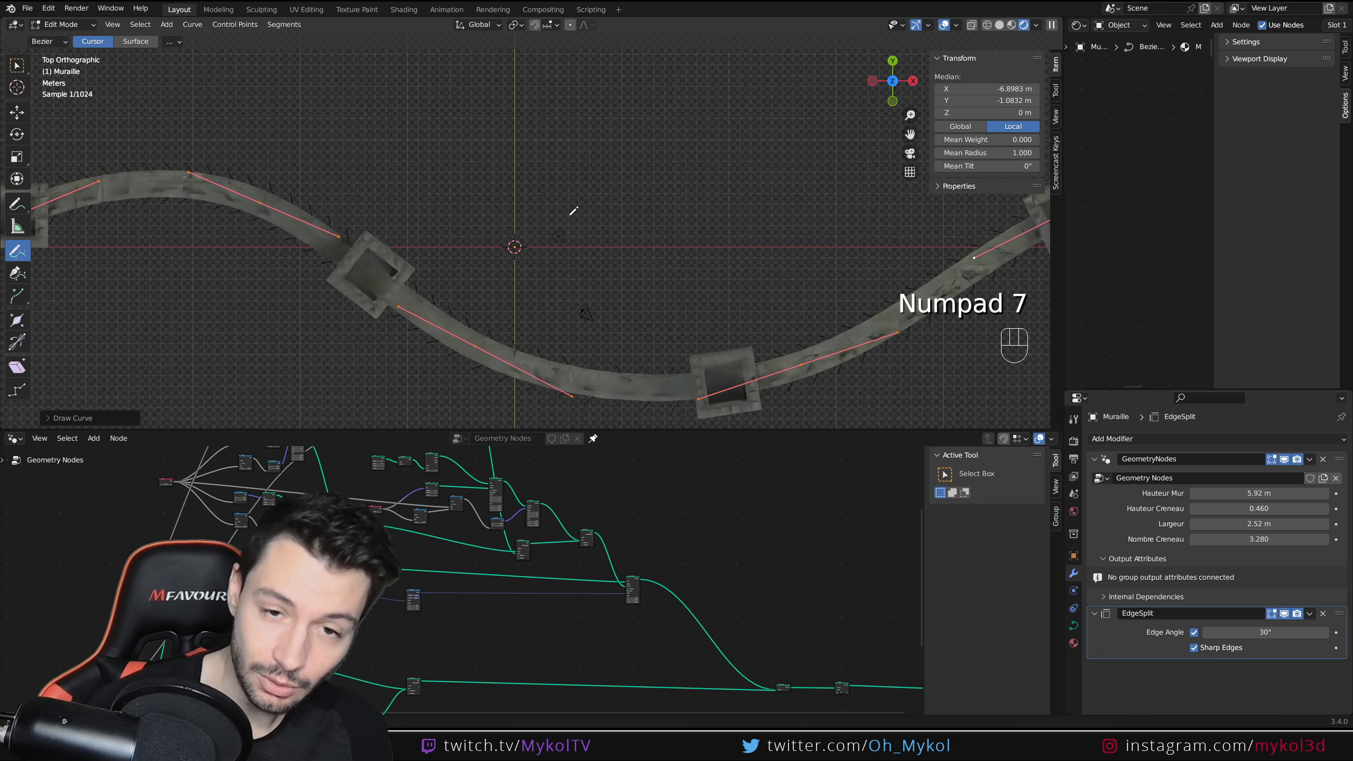
drag(312, 86, 932, 169)
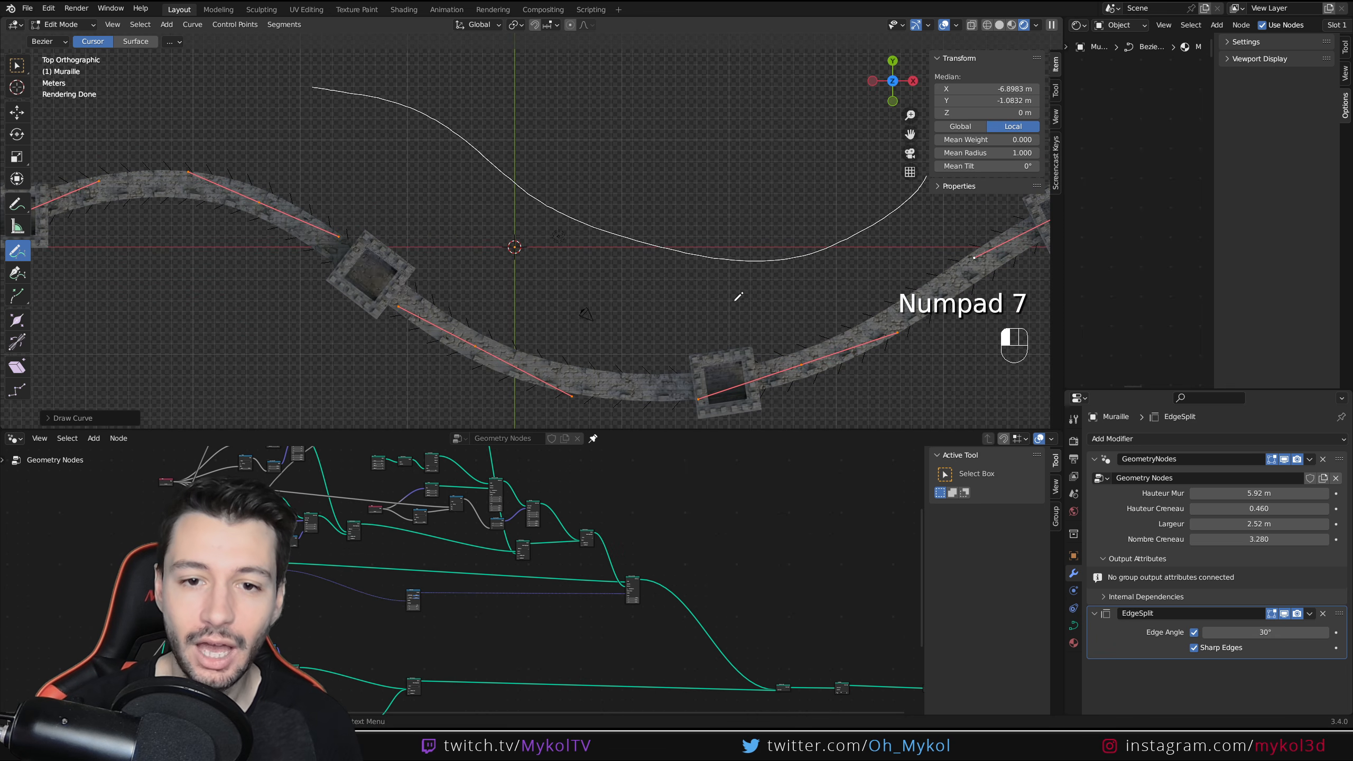
mouse_move(682, 320)
middle_down()
mouse_move(633, 325)
mouse_move(643, 240)
middle_up()
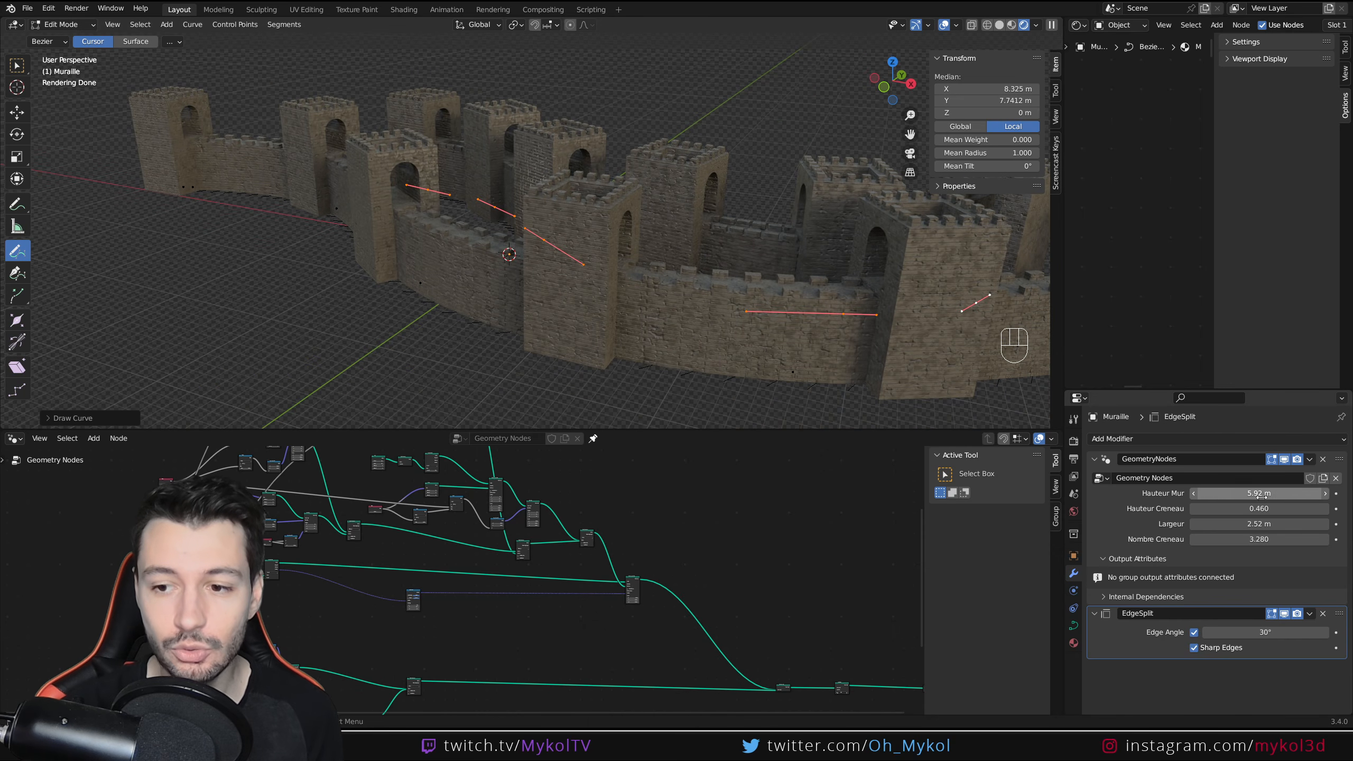
- Raise the wall height Hauteur Mur to 9.41 m and view the taller walls
drag(1260, 495, 1347, 495)
middle_drag(718, 295, 778, 300)
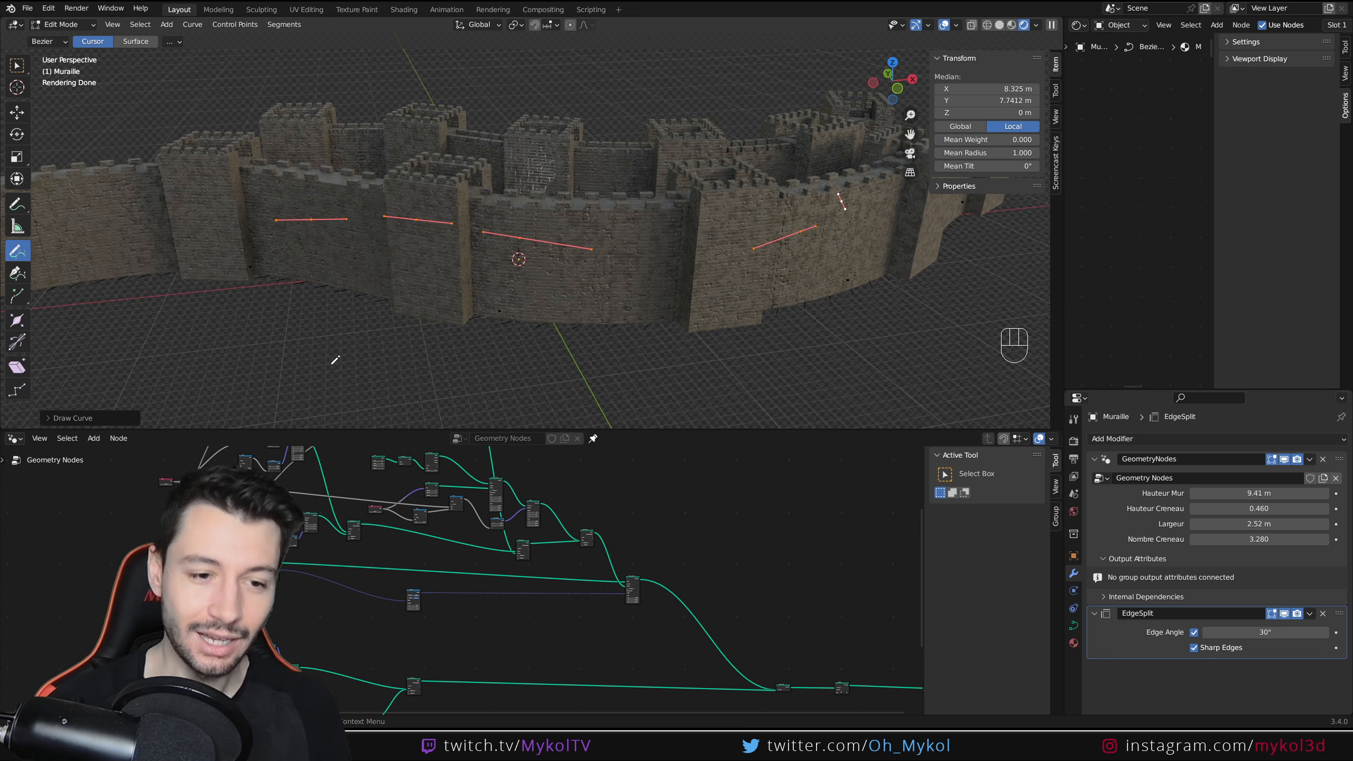
scroll(872, 532, down, 3)
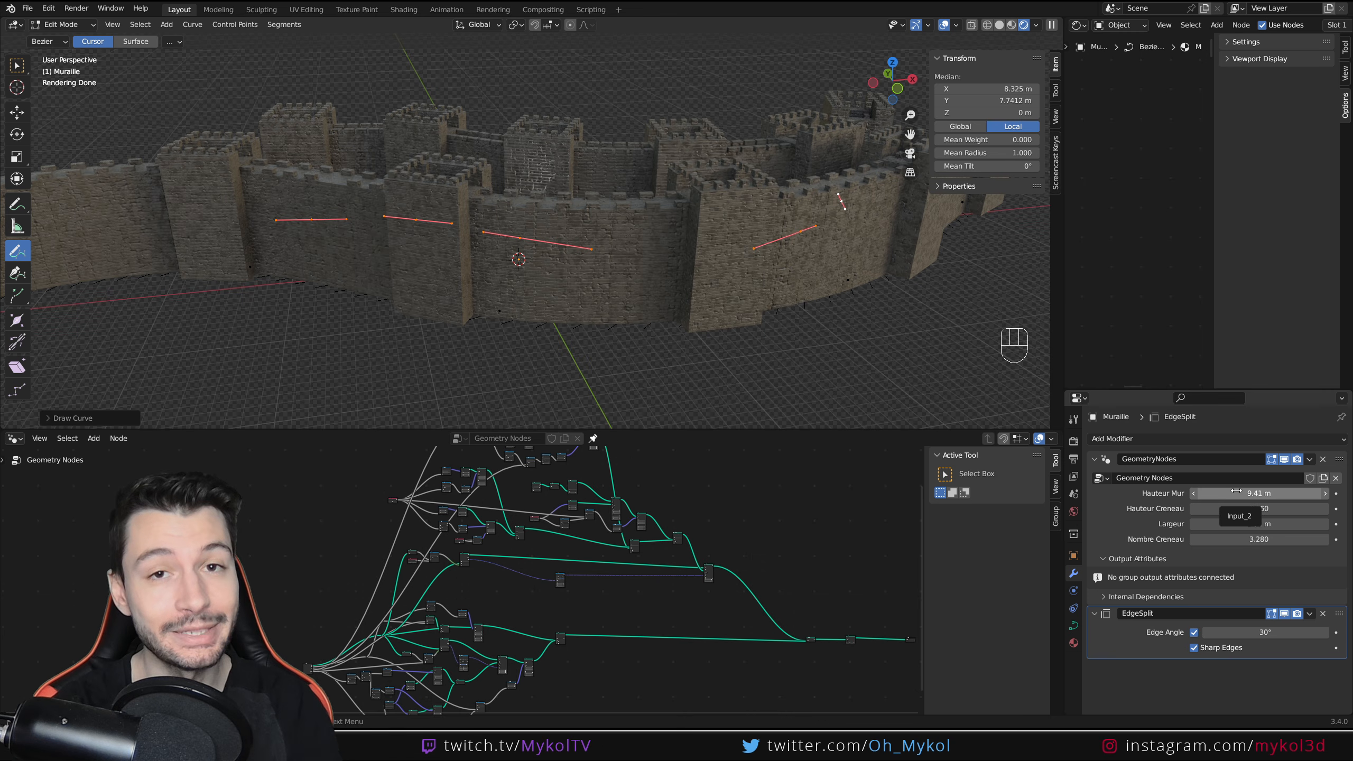
- Create a new General file
click(27, 8)
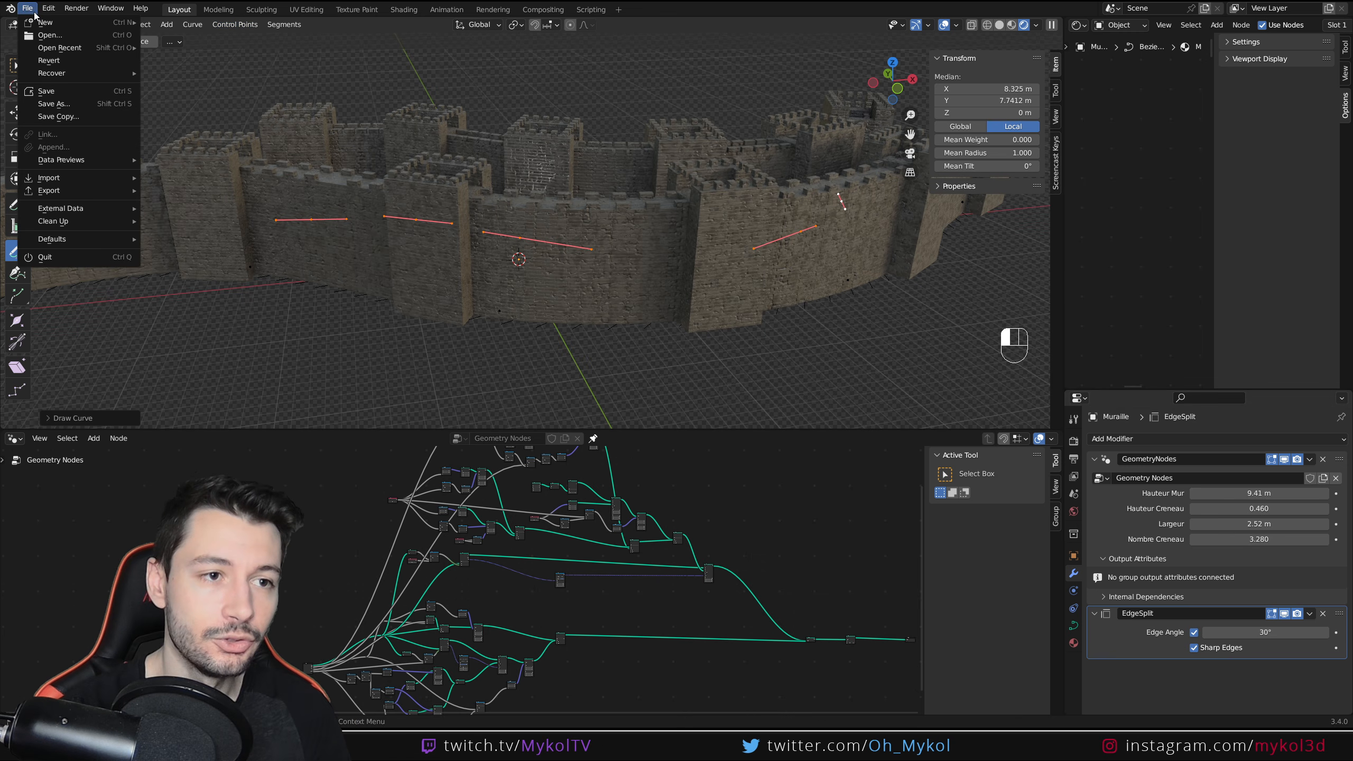
click(28, 14)
click(27, 9)
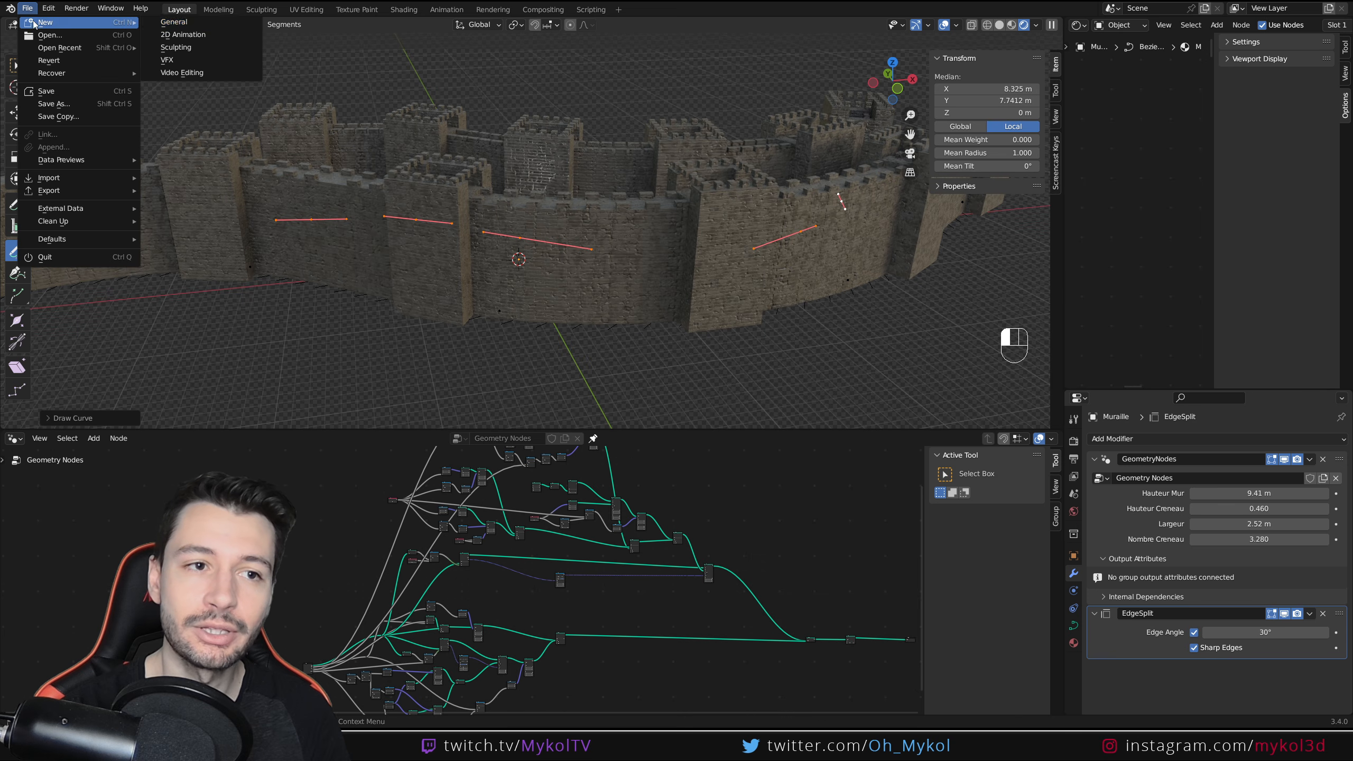
click(171, 23)
click(695, 386)
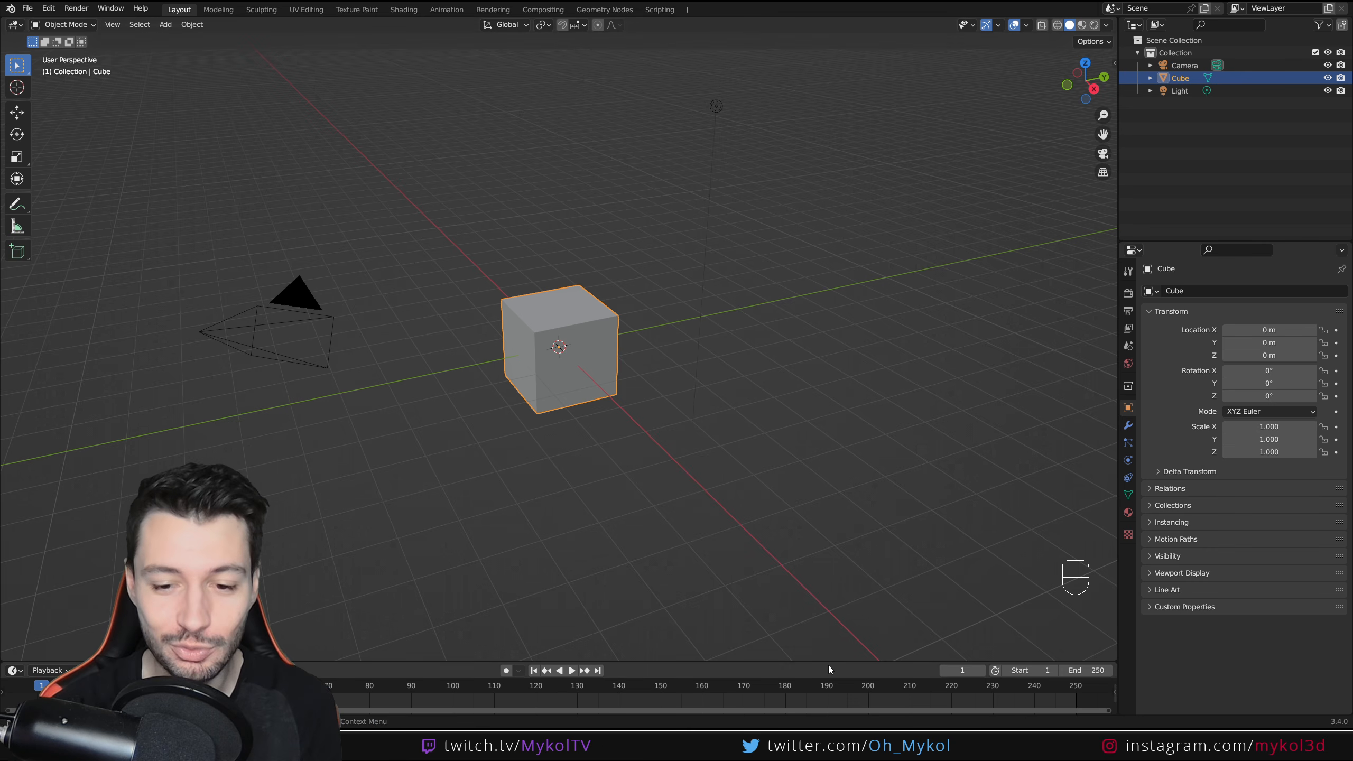
- Enlarge the Timeline area, split it vertically in two, and turn the wider part into a Geometry Node Editor
drag(830, 661, 749, 455)
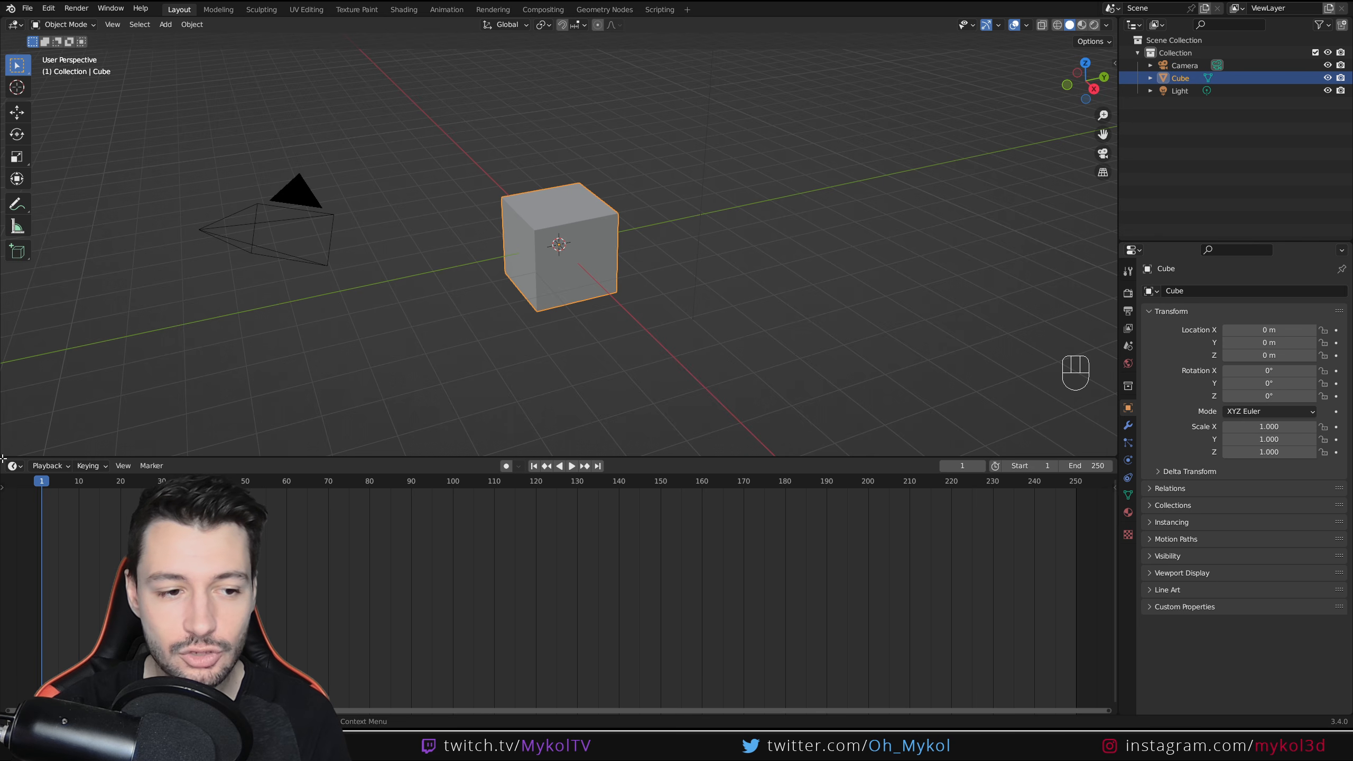
drag(3, 459, 375, 482)
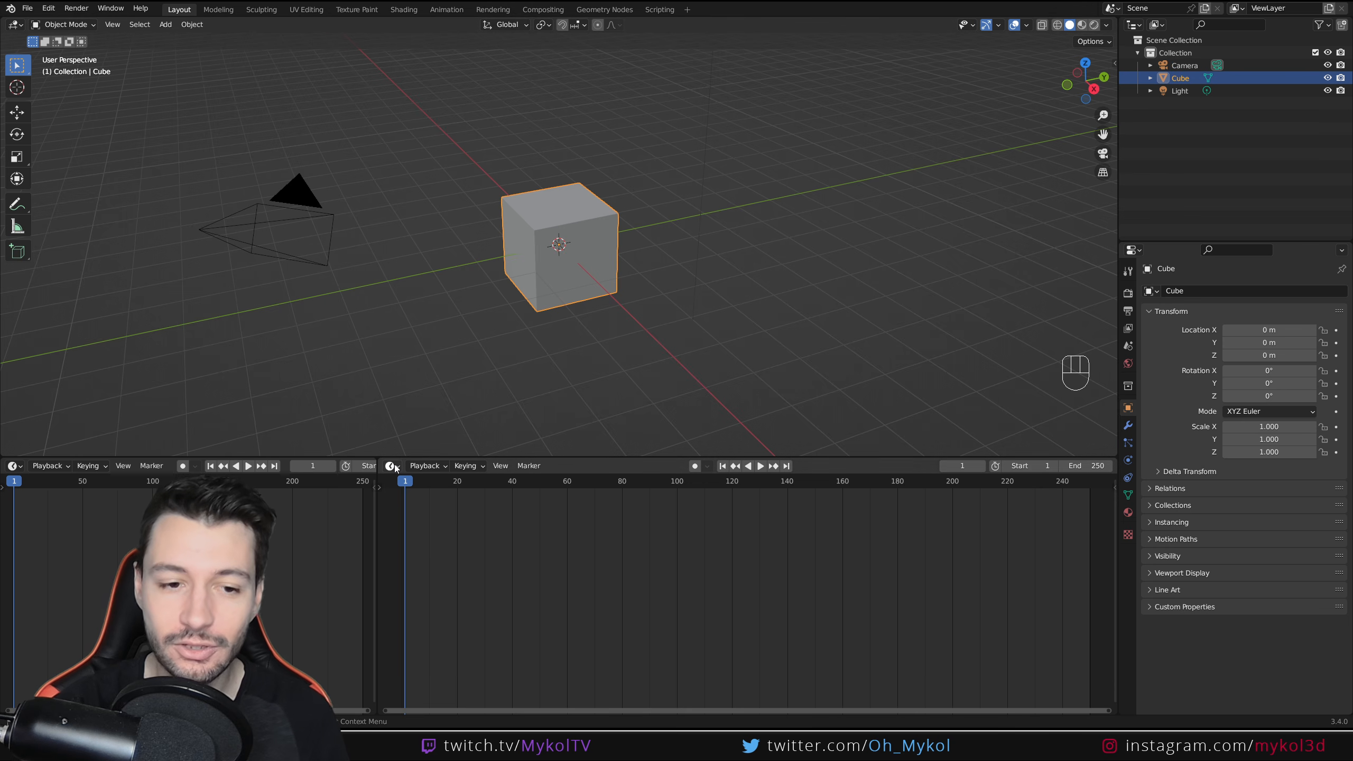
click(394, 466)
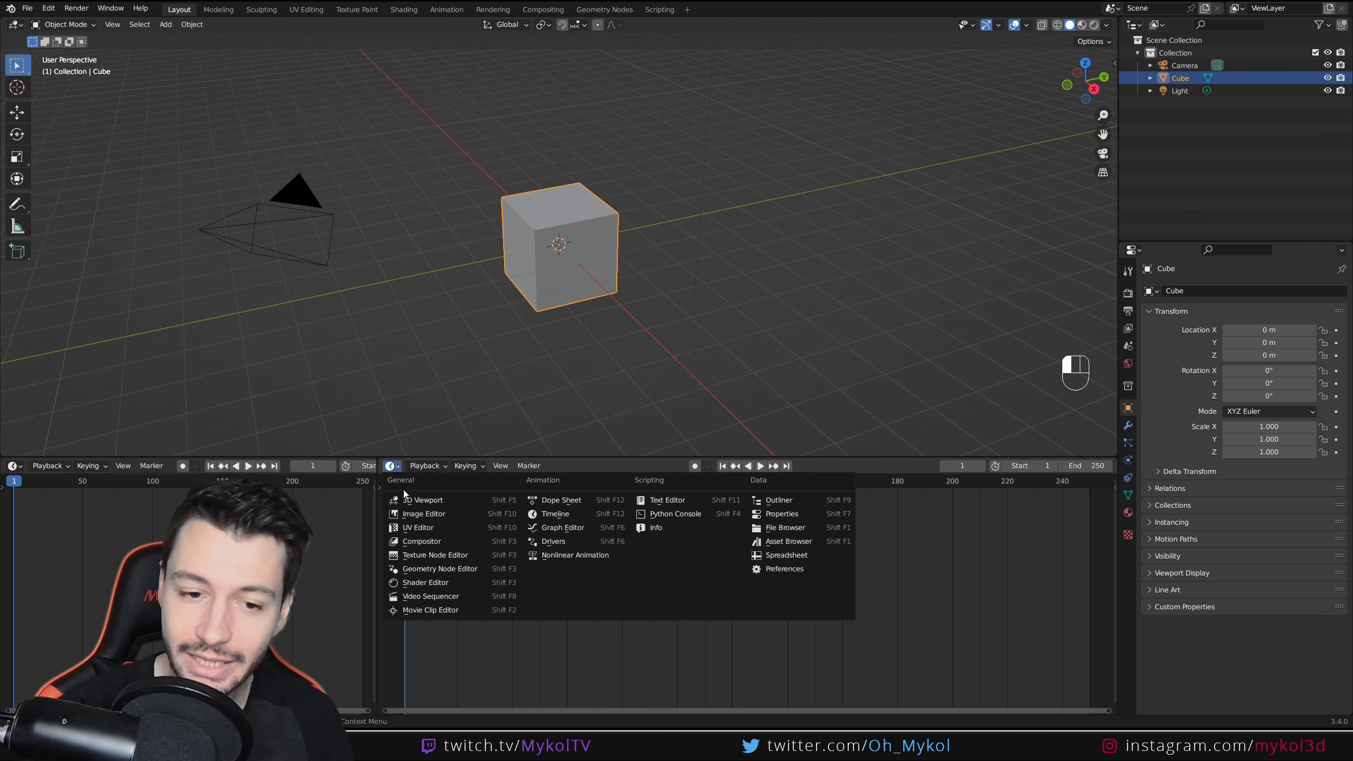
click(449, 571)
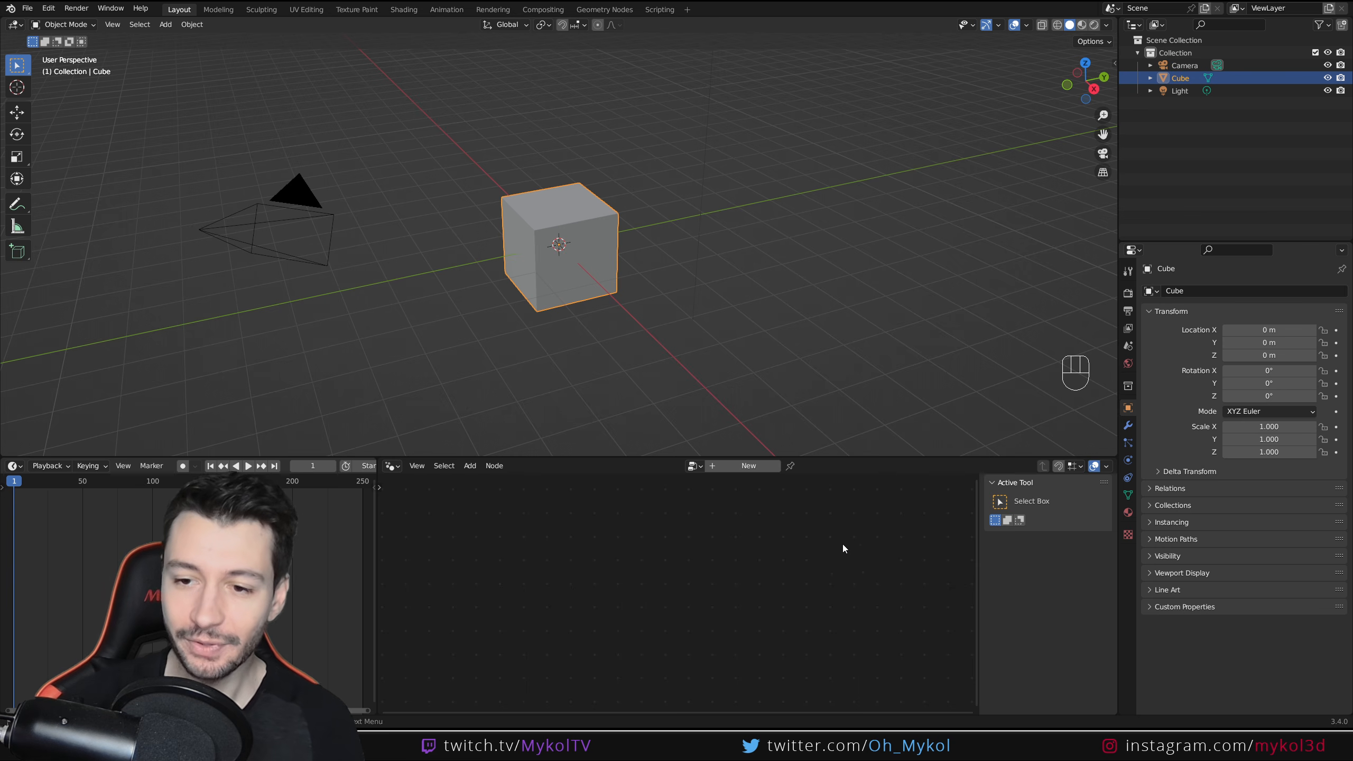
- Show the cube's modifiers and add a new Geometry Nodes modifier with its own node tree to the cube
click(1127, 426)
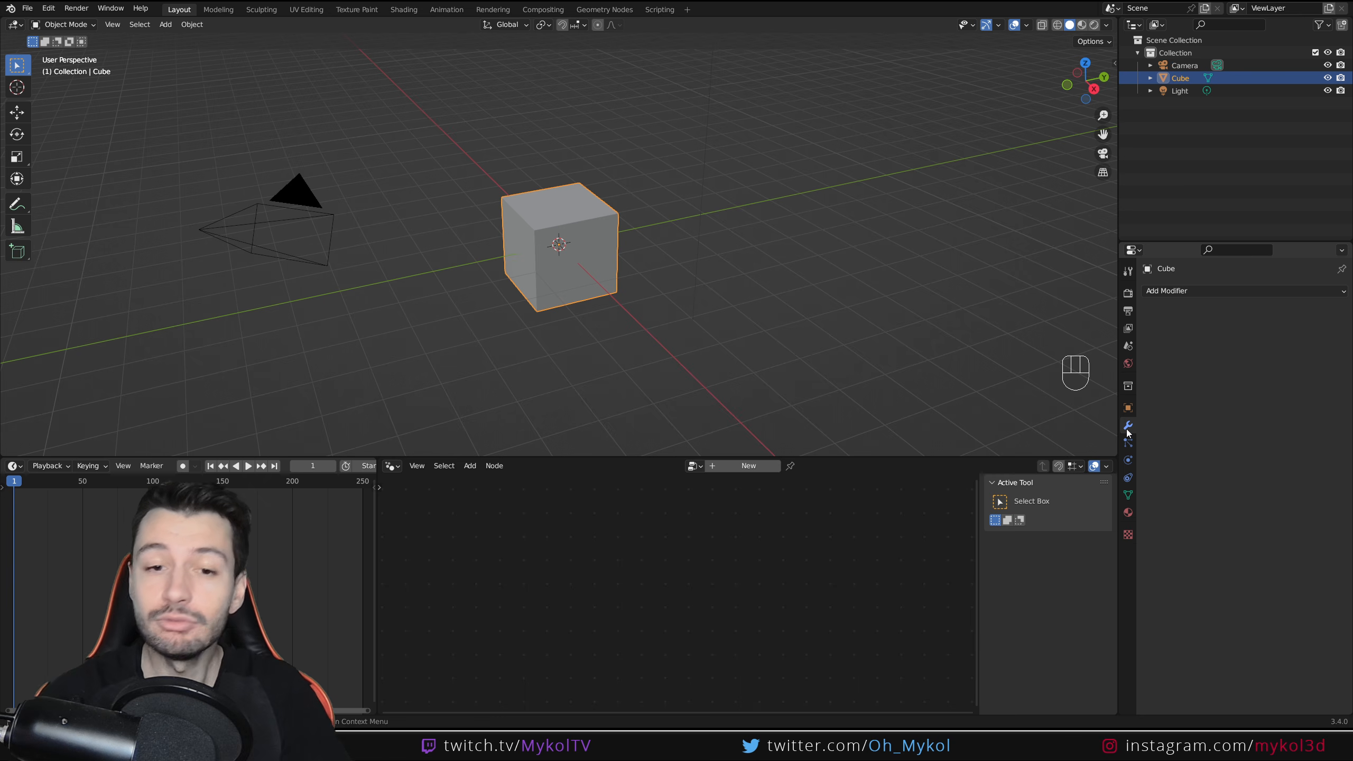
click(1234, 291)
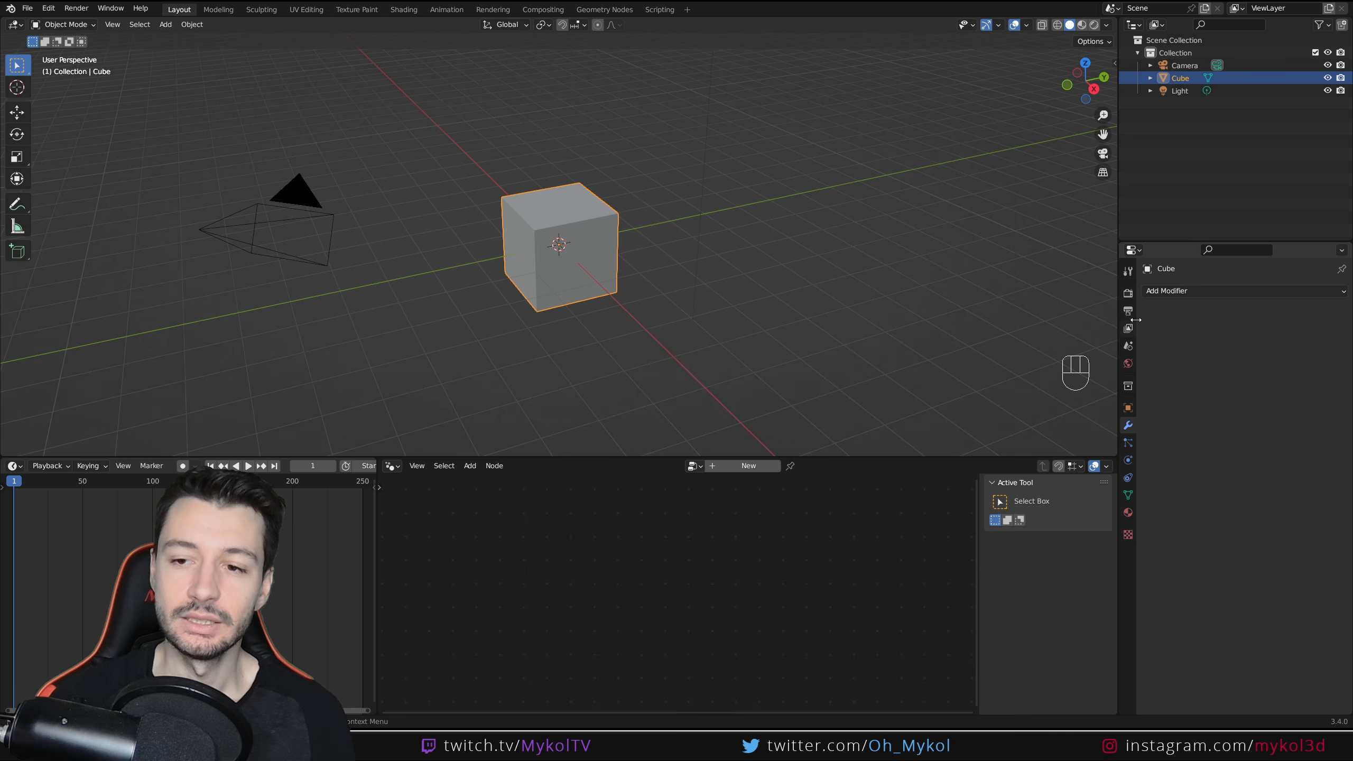
click(1166, 293)
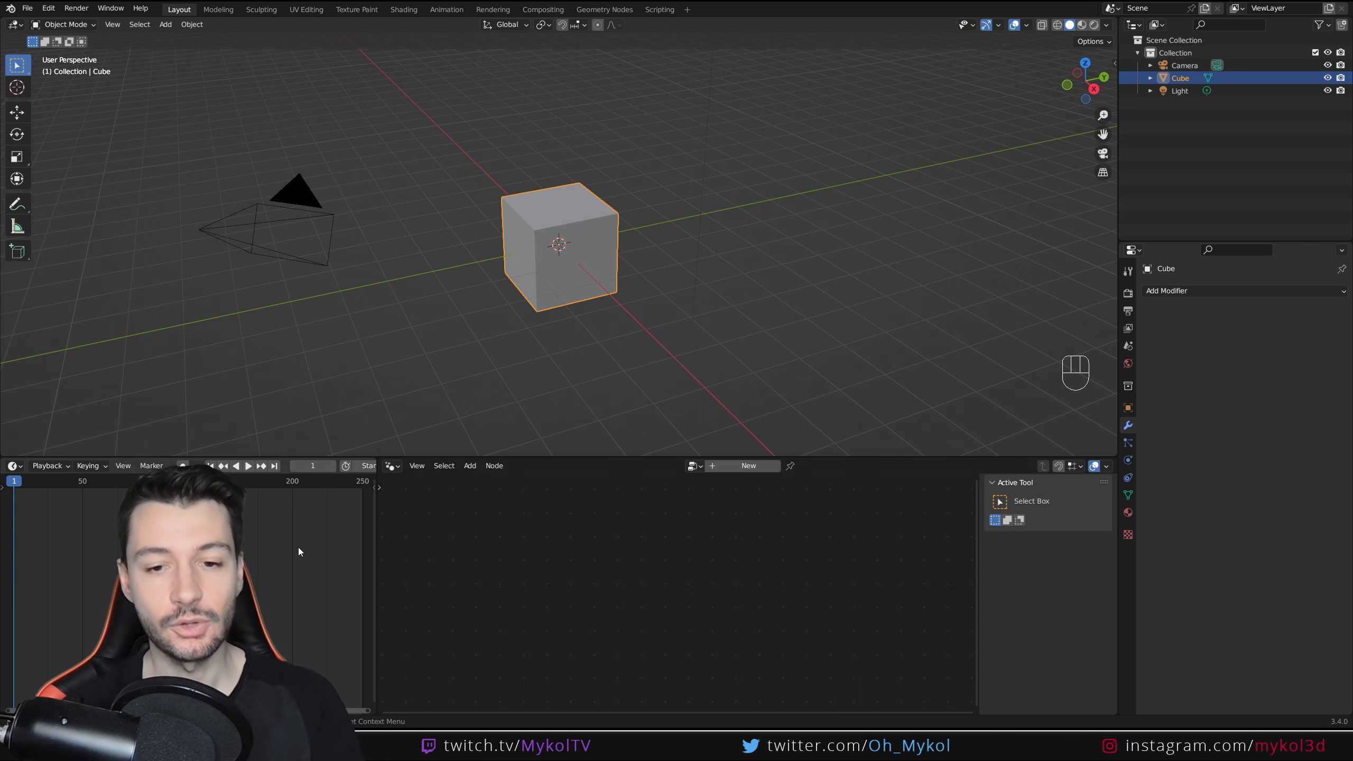
click(760, 467)
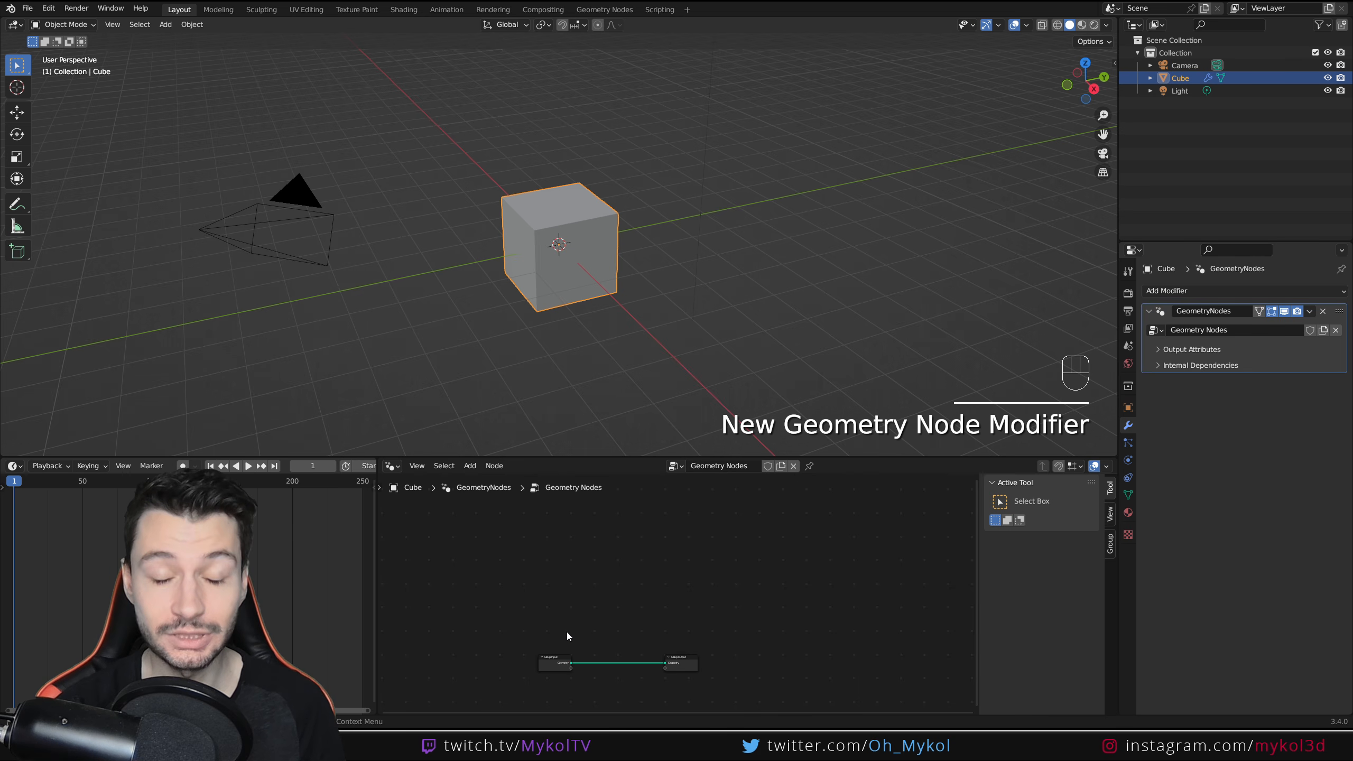
key(Home)
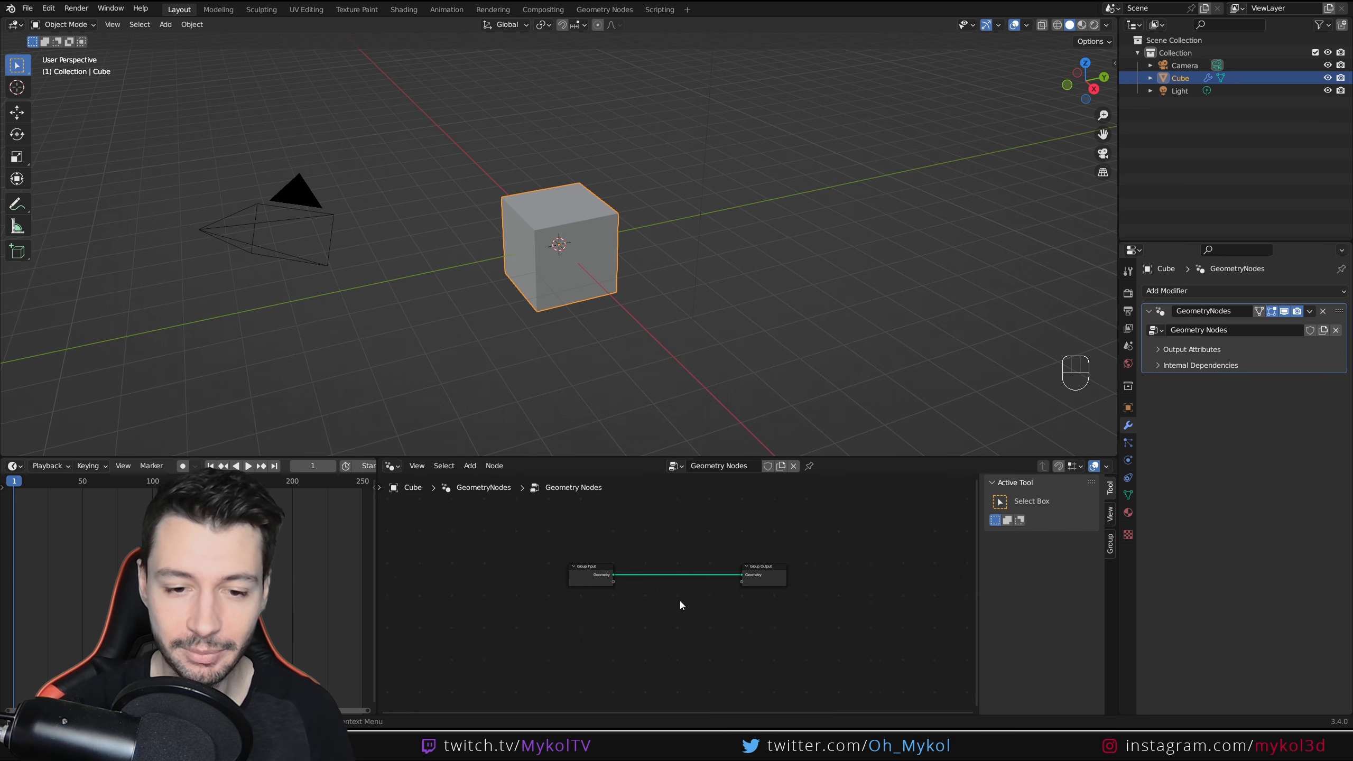
scroll(594, 596, up, 3)
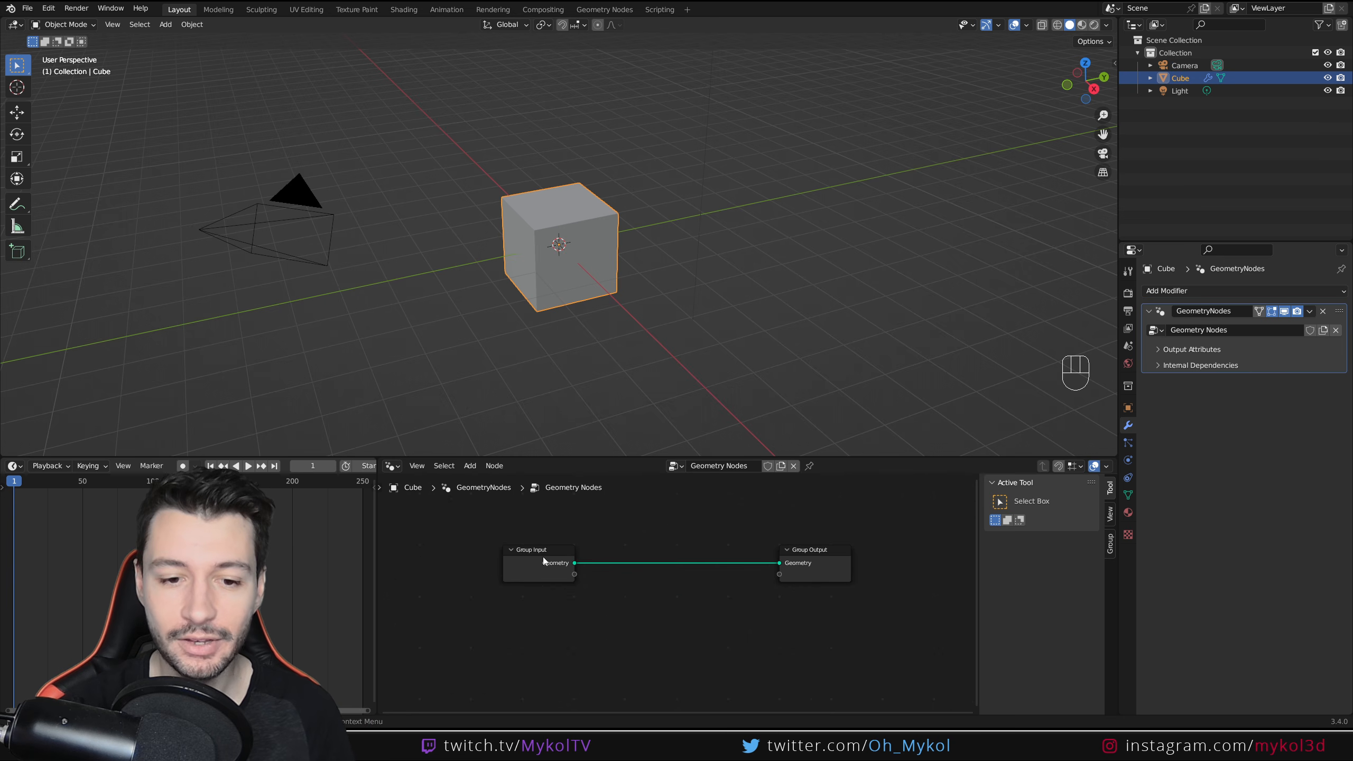
middle_drag(809, 566, 820, 585)
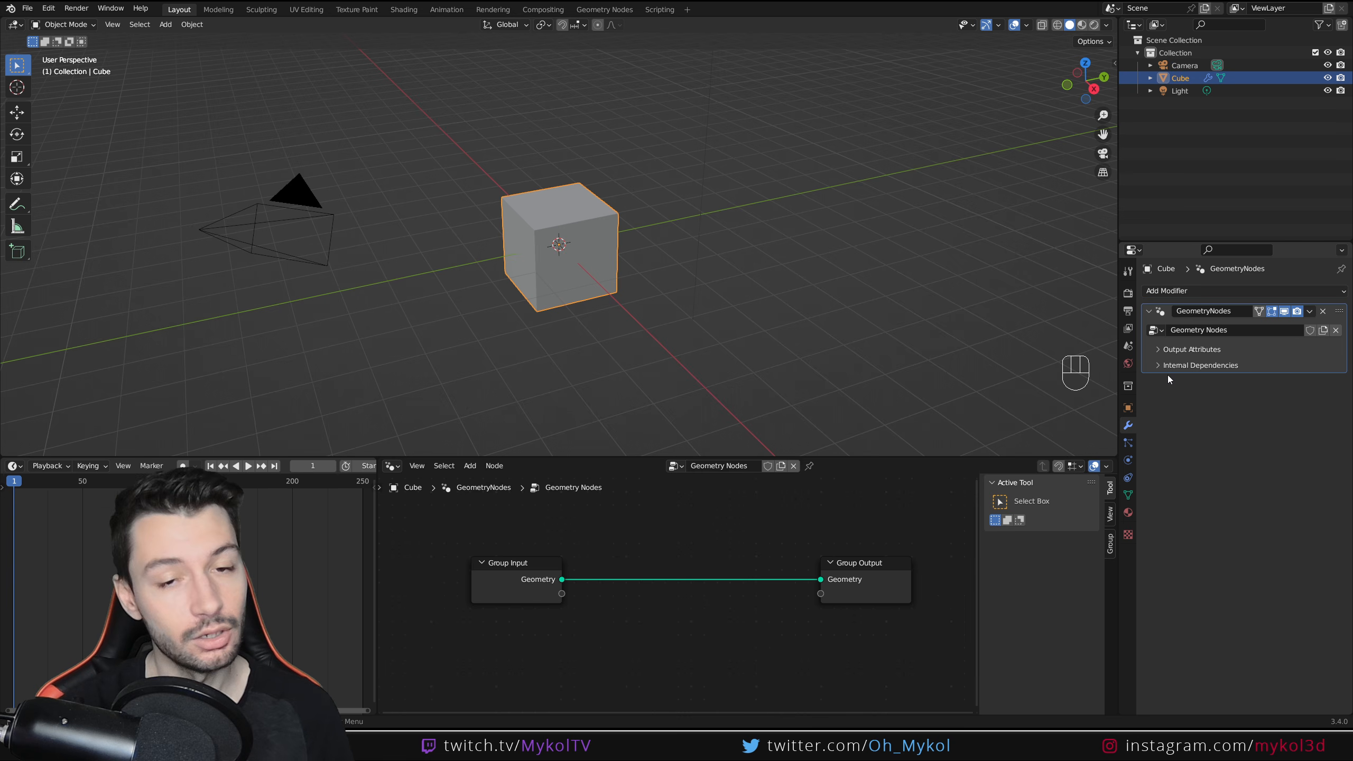
middle_drag(753, 538, 740, 544)
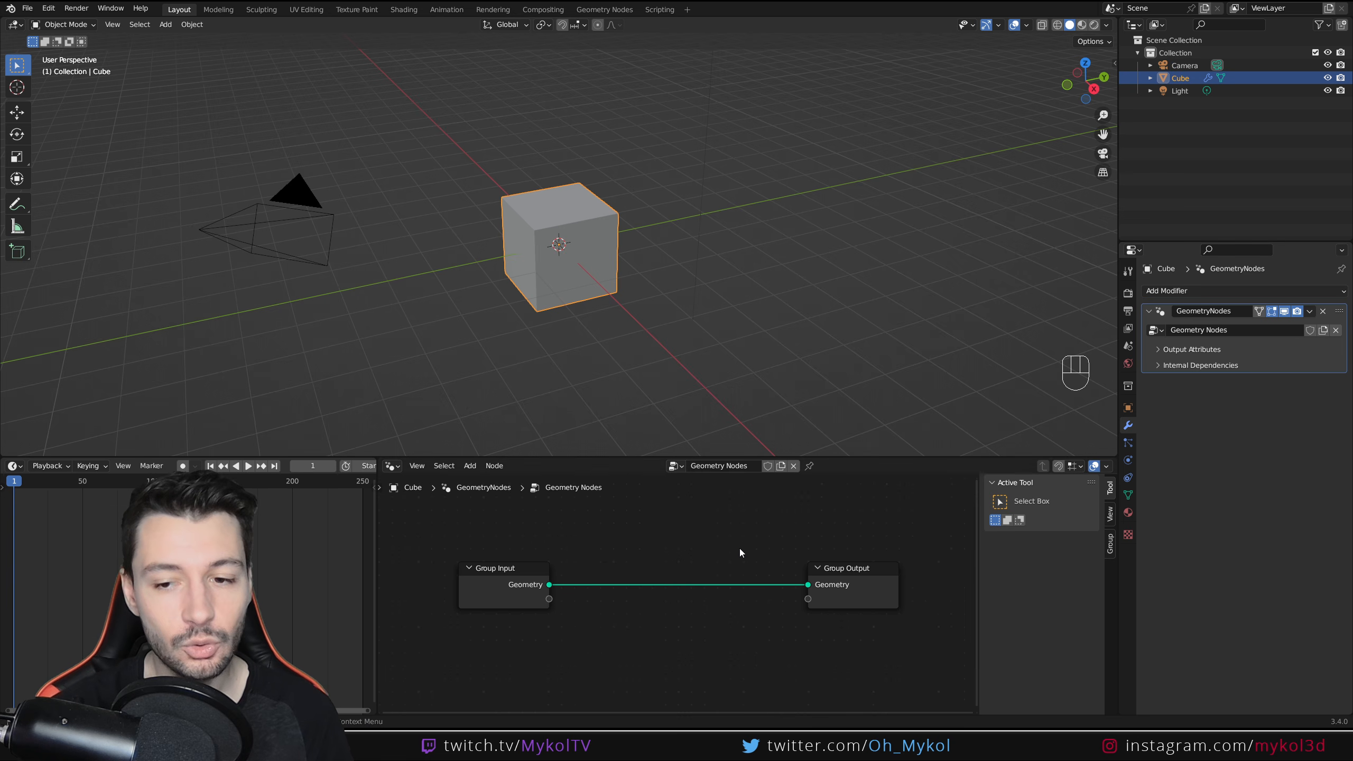
- Rename the cube's geometry node tree as TestTuto
click(736, 467)
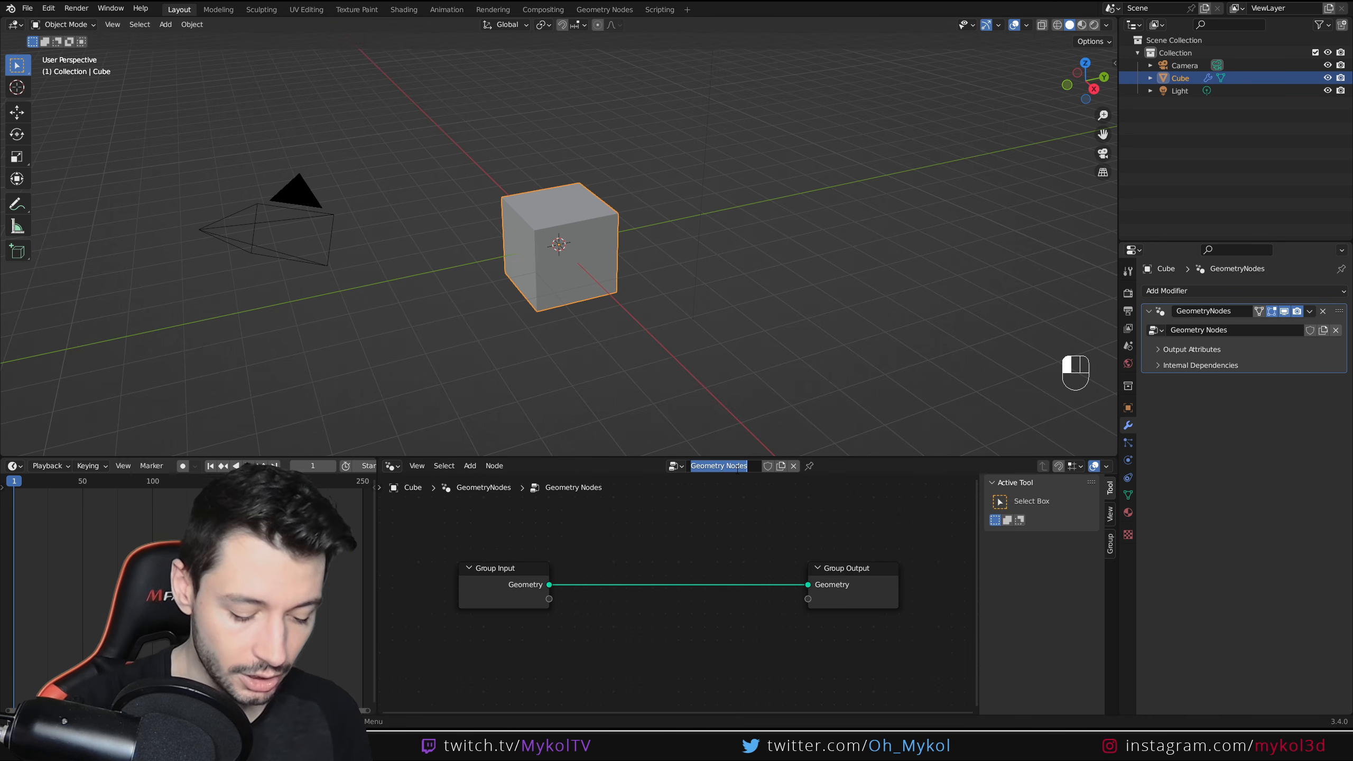
text(Te)
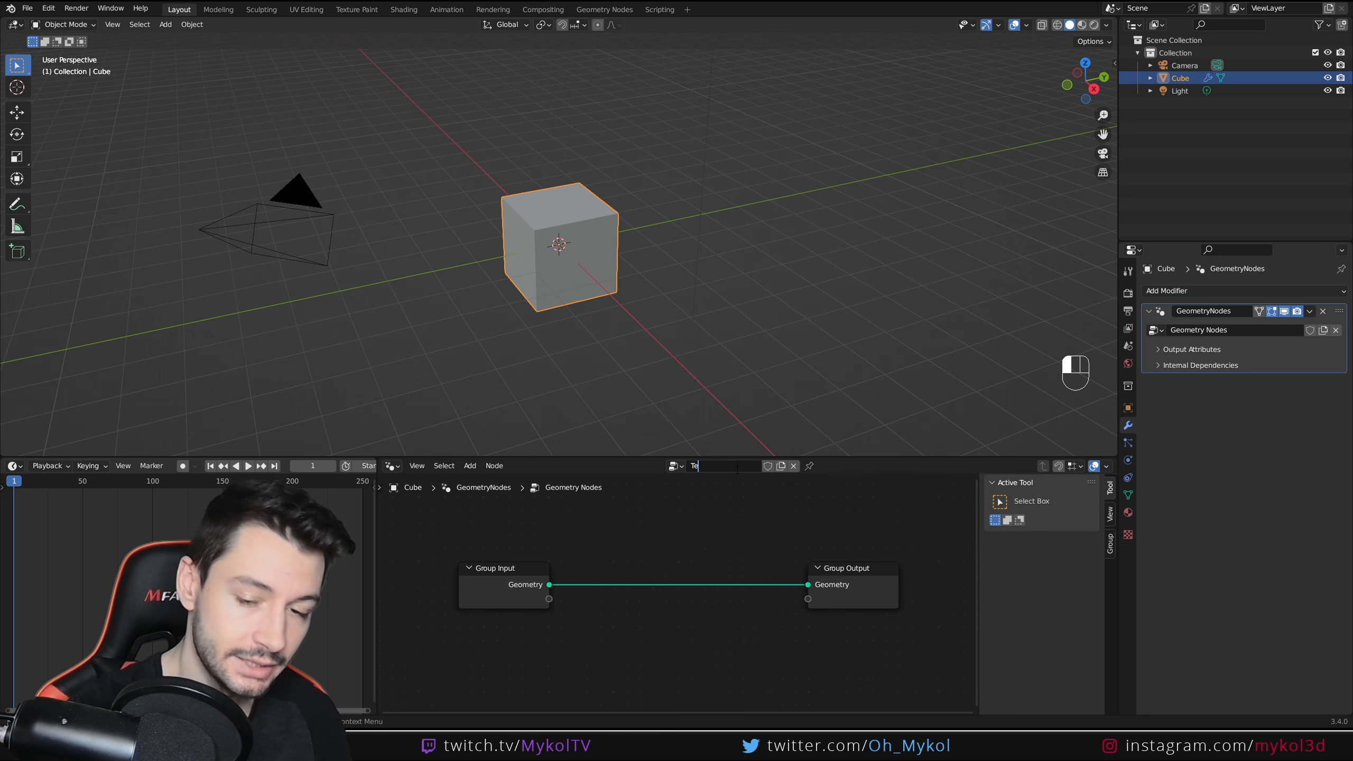
text(stTuto)
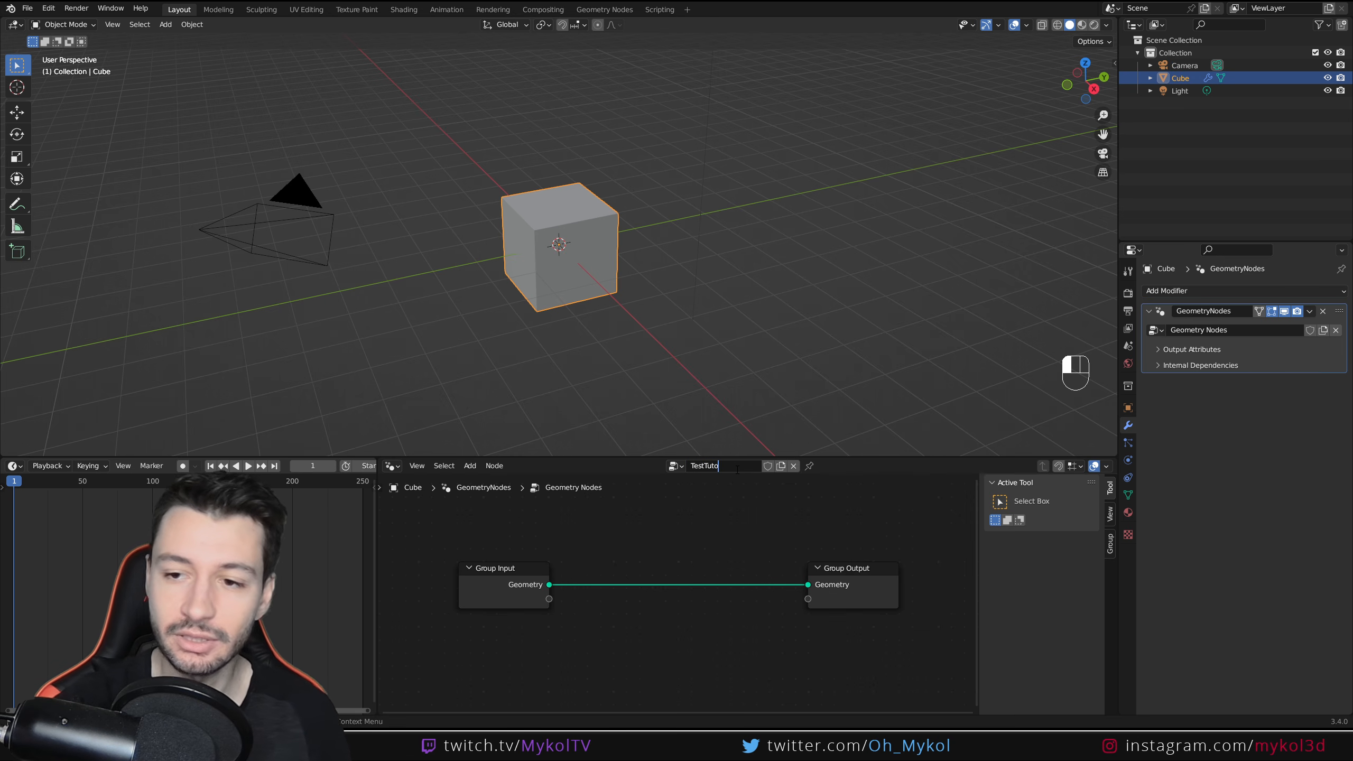
key(Return)
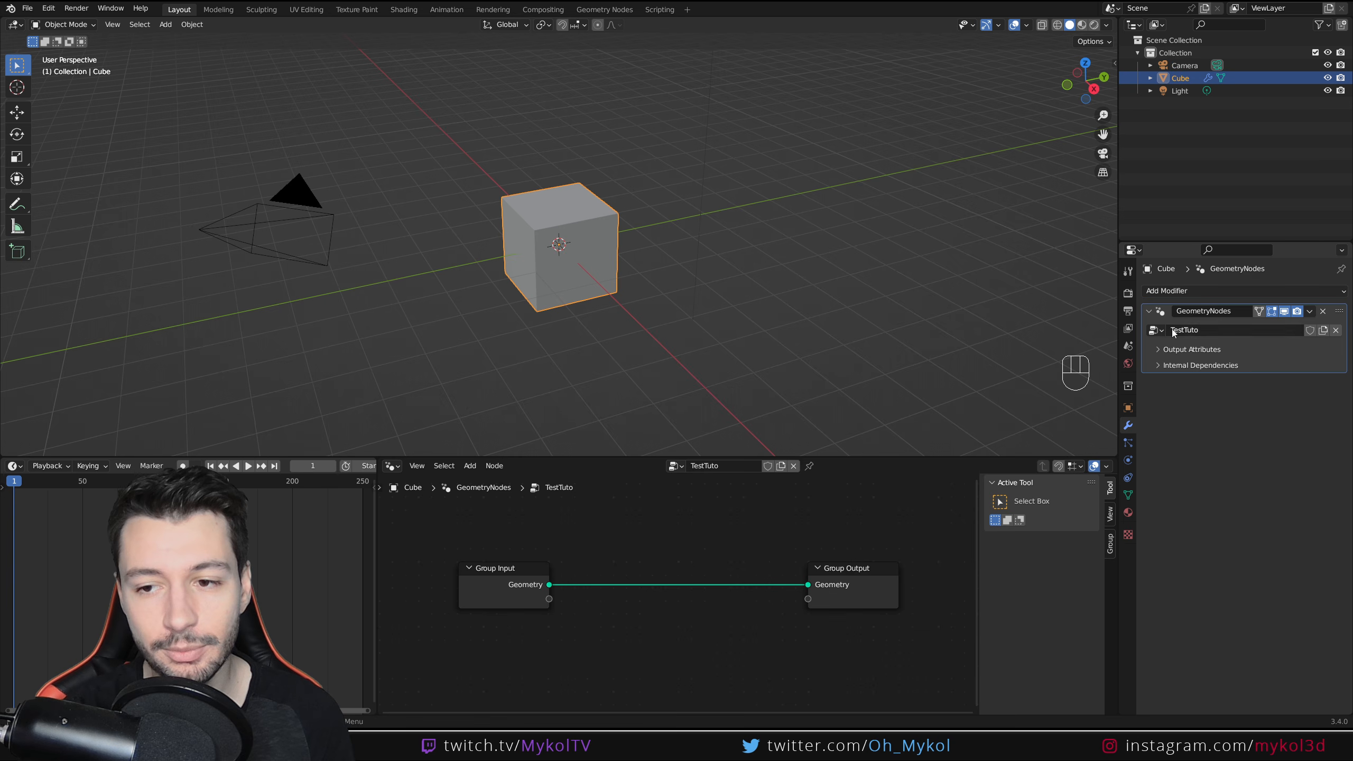
double_click(1221, 312)
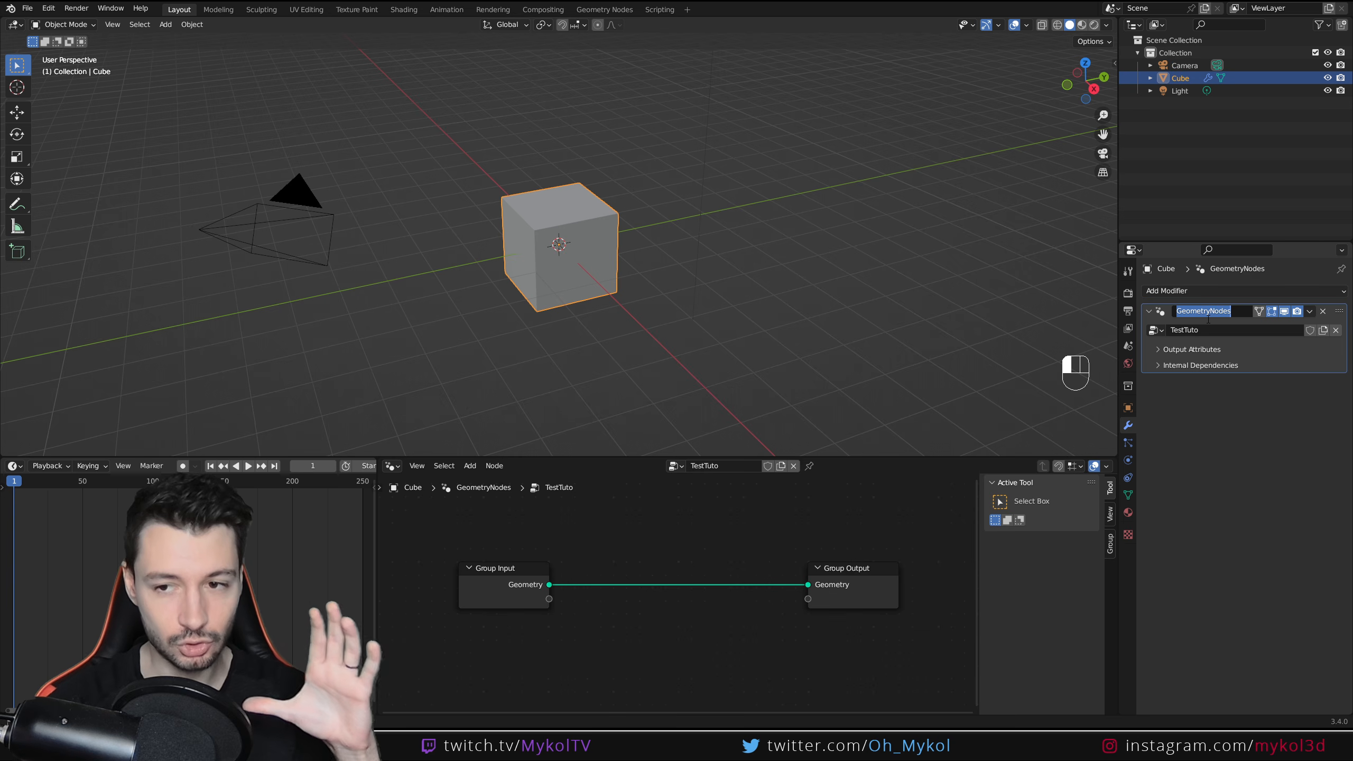
click(1204, 328)
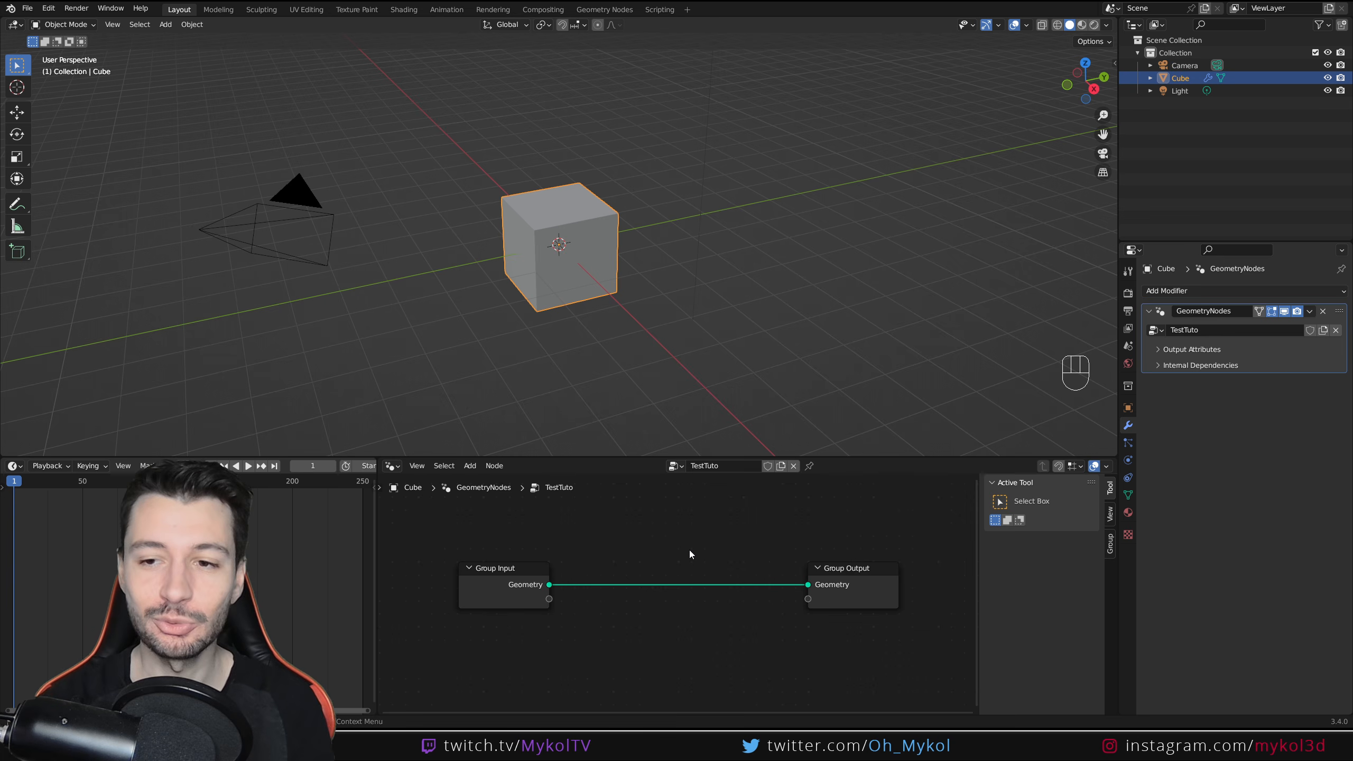
- Widen the Outliner and Properties column, level its divider with the node editor, and merge the Properties area into one wide Geometry Node Editor
drag(1119, 229, 910, 227)
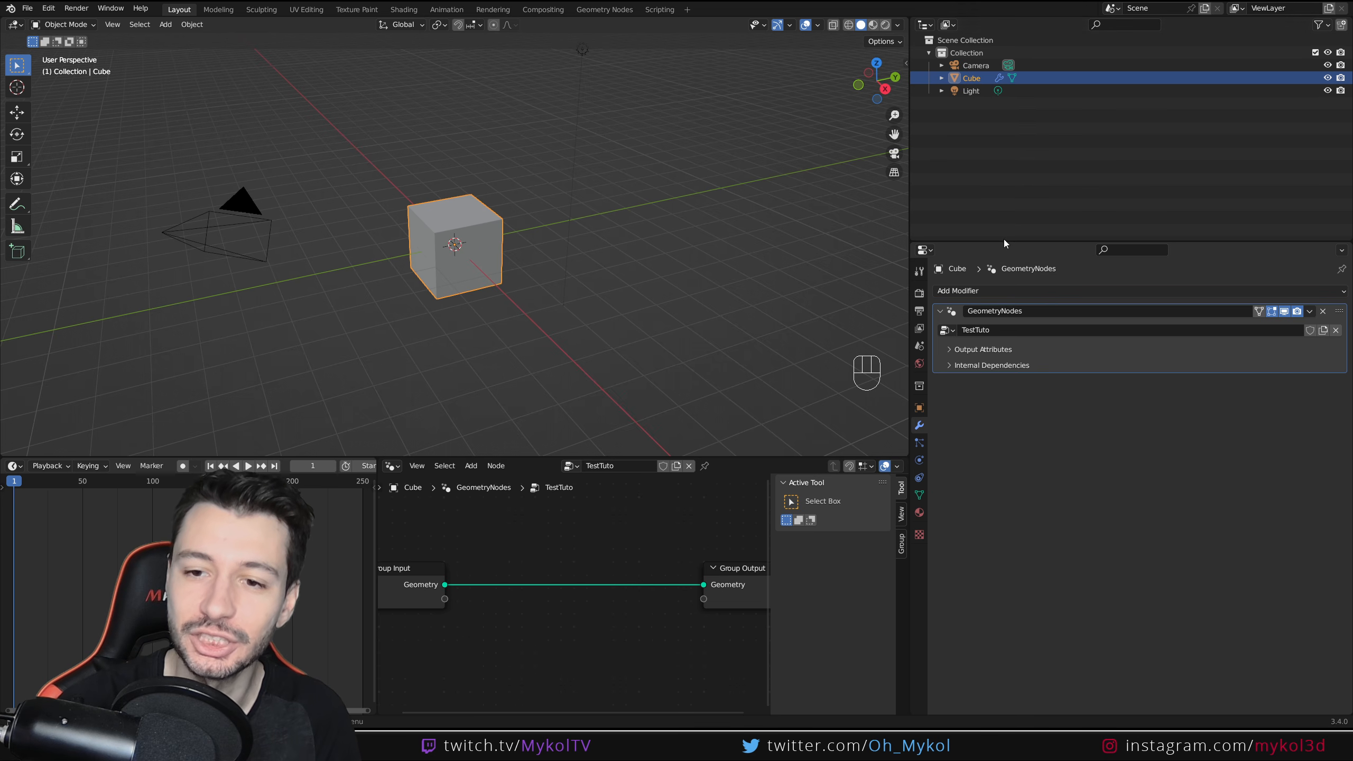
drag(1005, 242, 1041, 454)
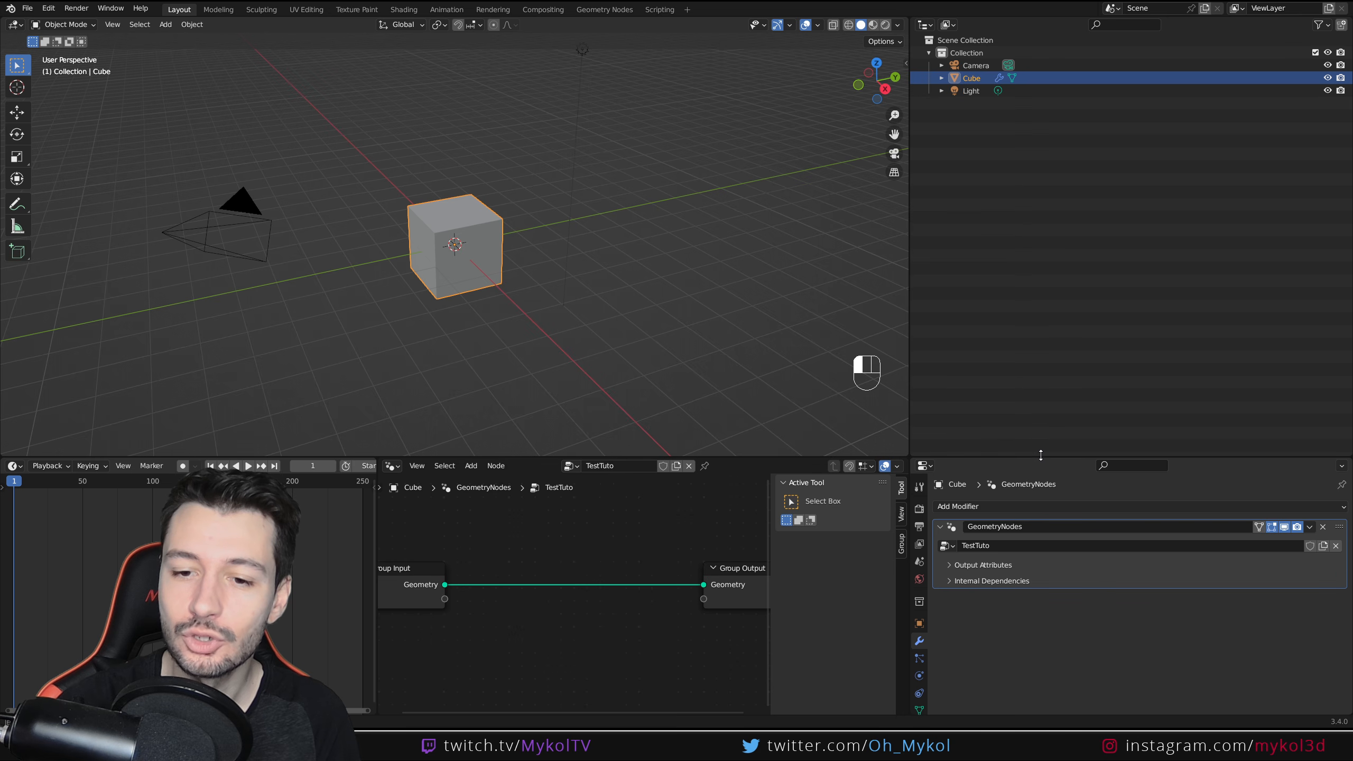
drag(911, 458, 639, 480)
click(393, 465)
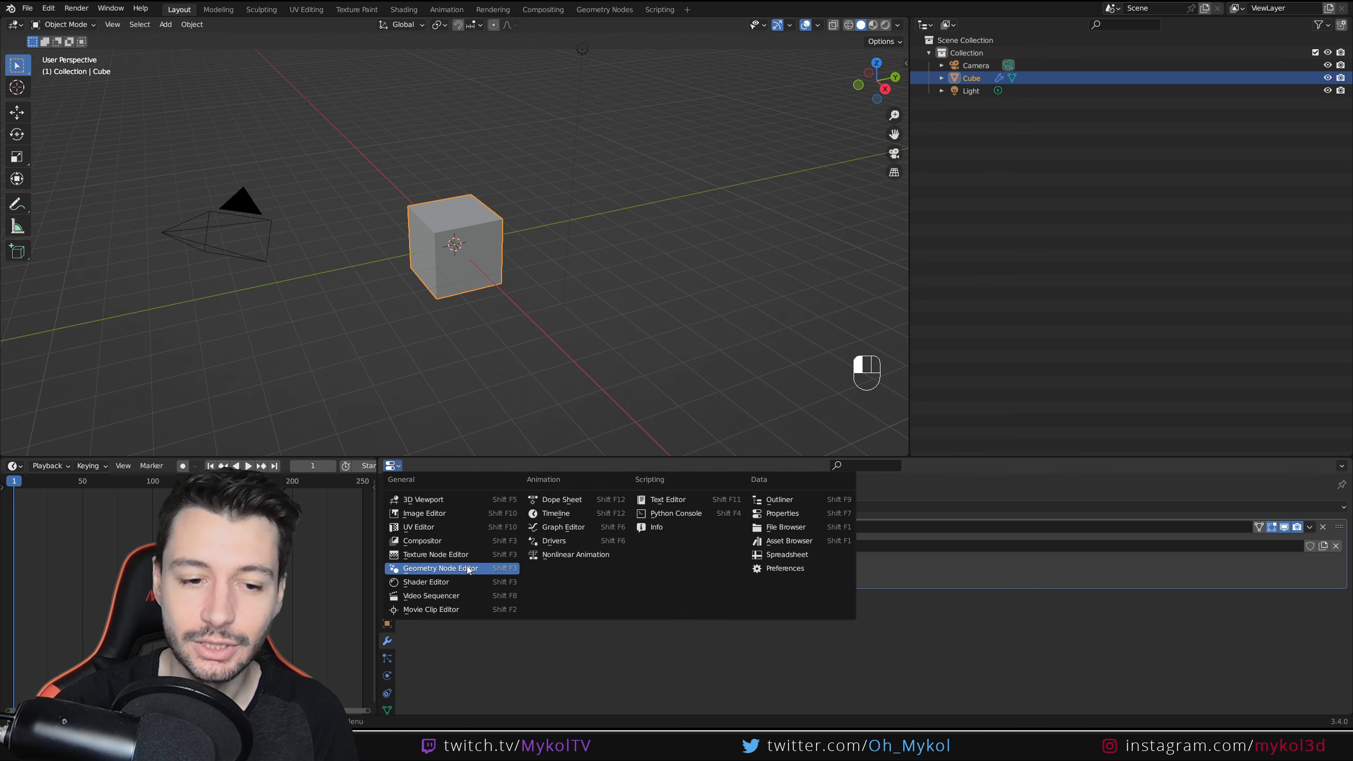
click(469, 569)
- Turn the Outliner area into a Spreadsheet editor, keeping the whole TestTuto node tree in view
click(925, 26)
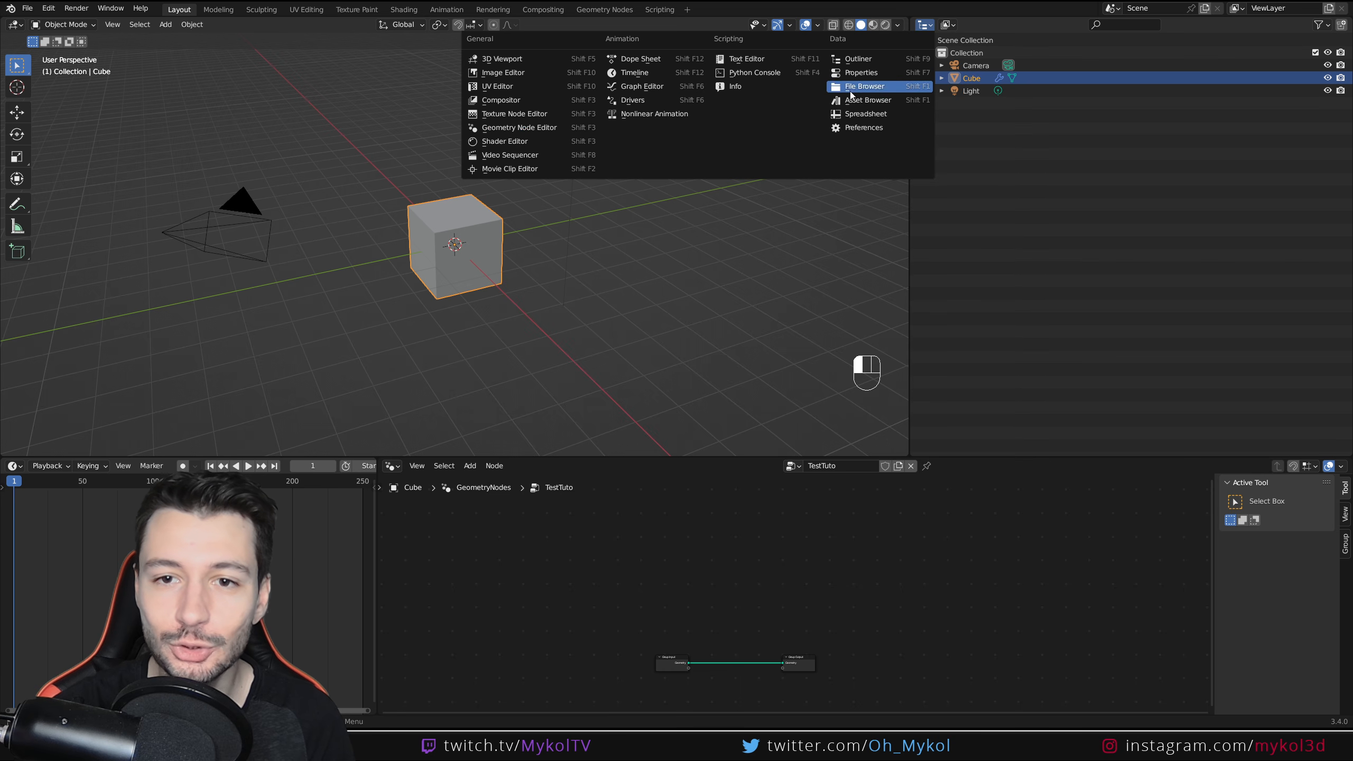
click(864, 113)
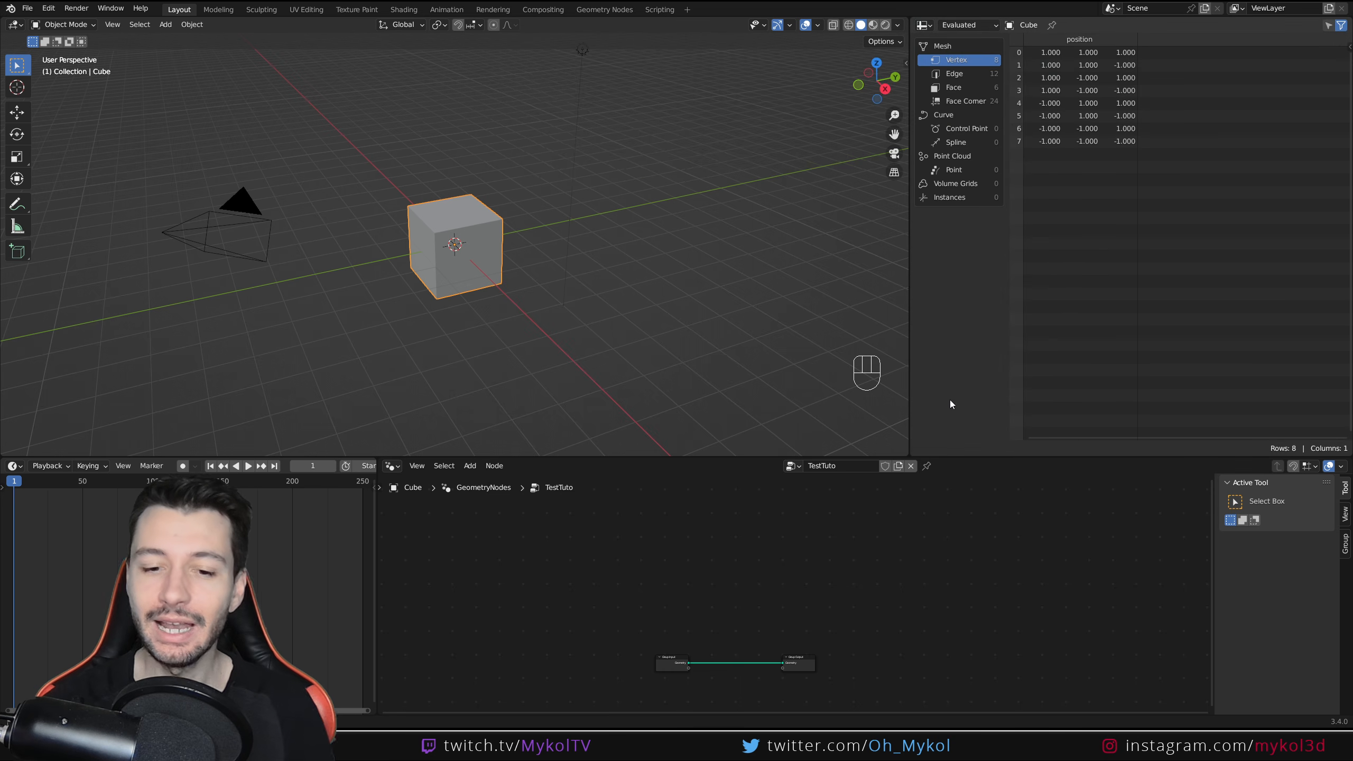
scroll(826, 629, up, 2)
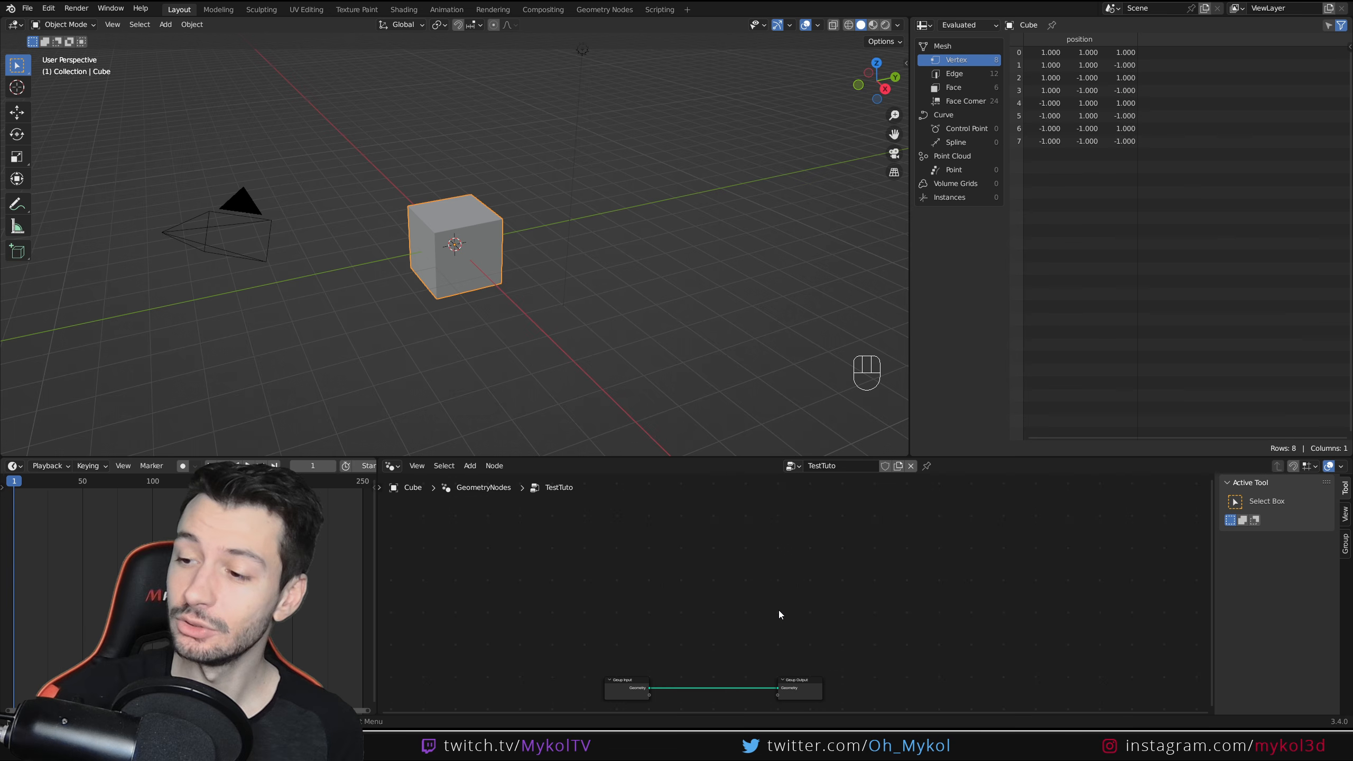
scroll(767, 620, up, 1)
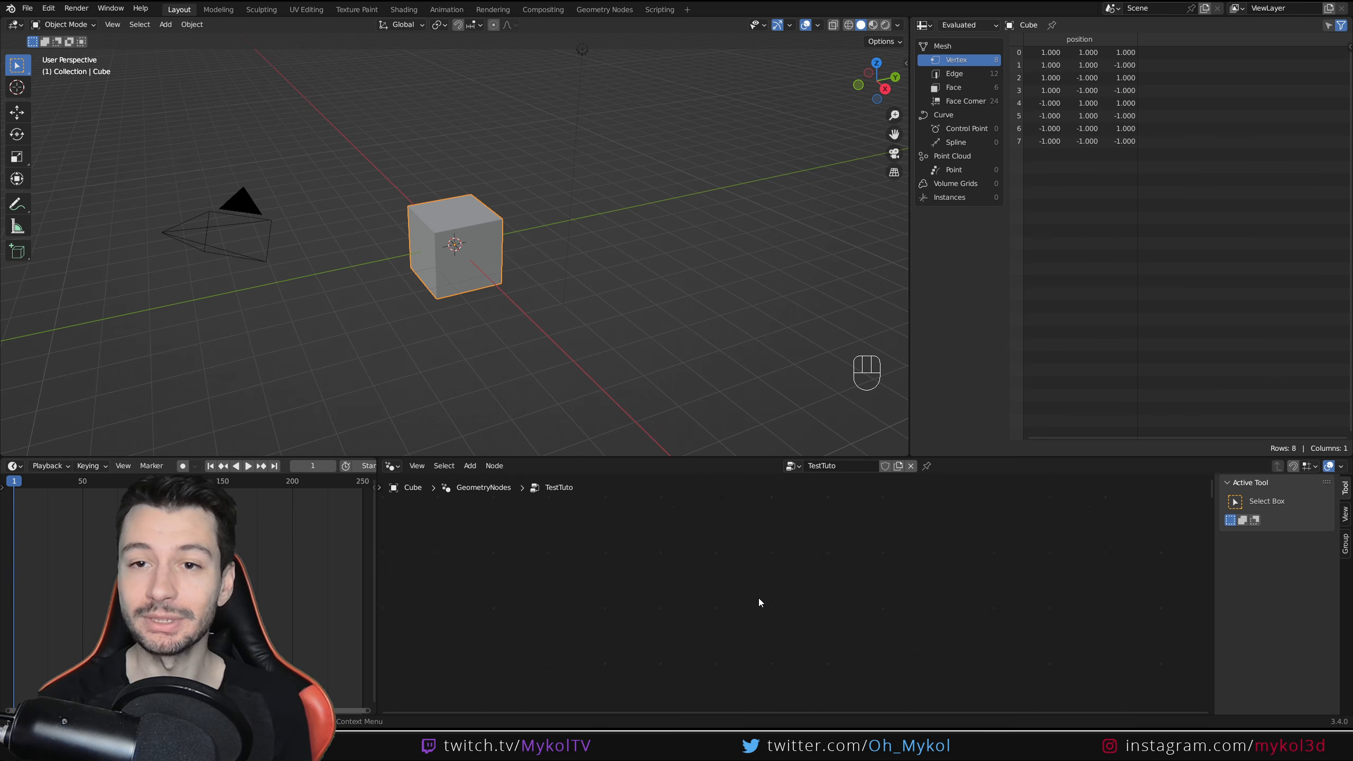
key(Home)
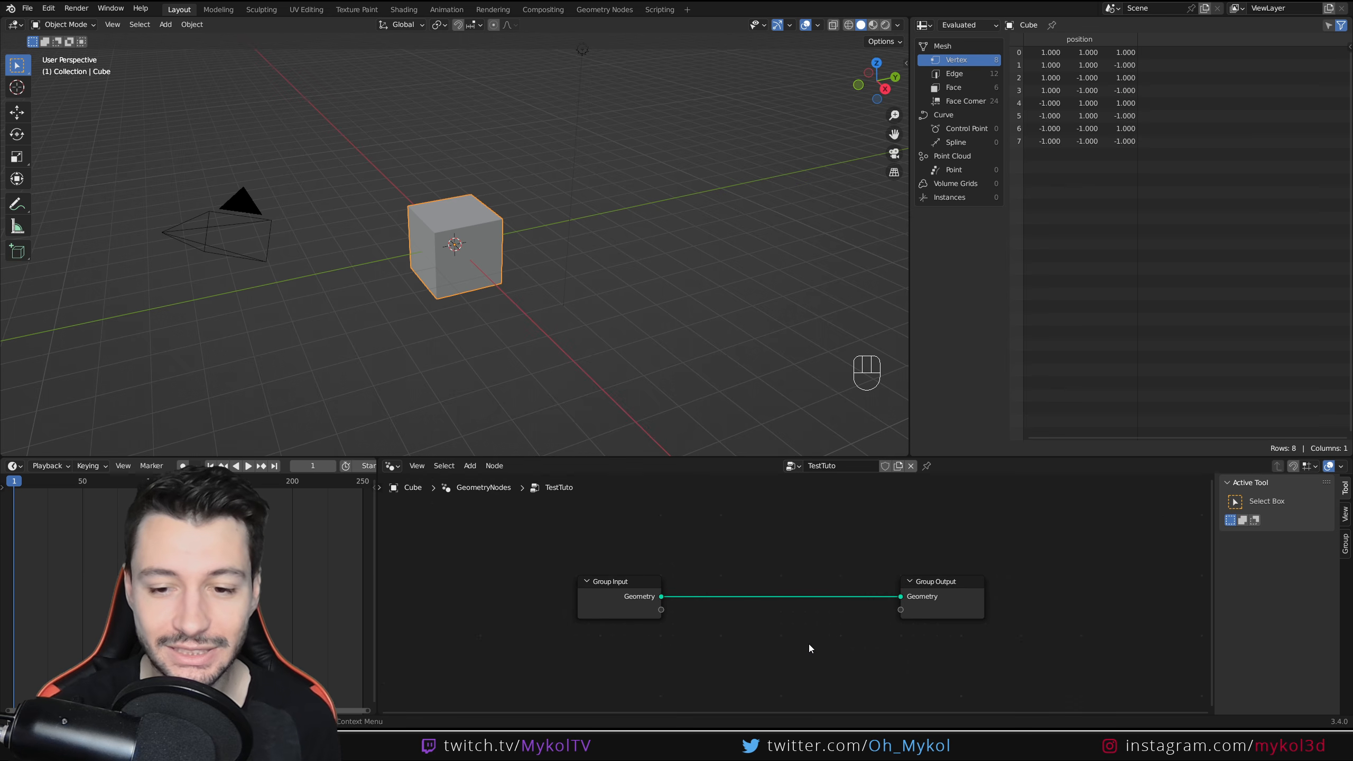
scroll(847, 631, up, 1)
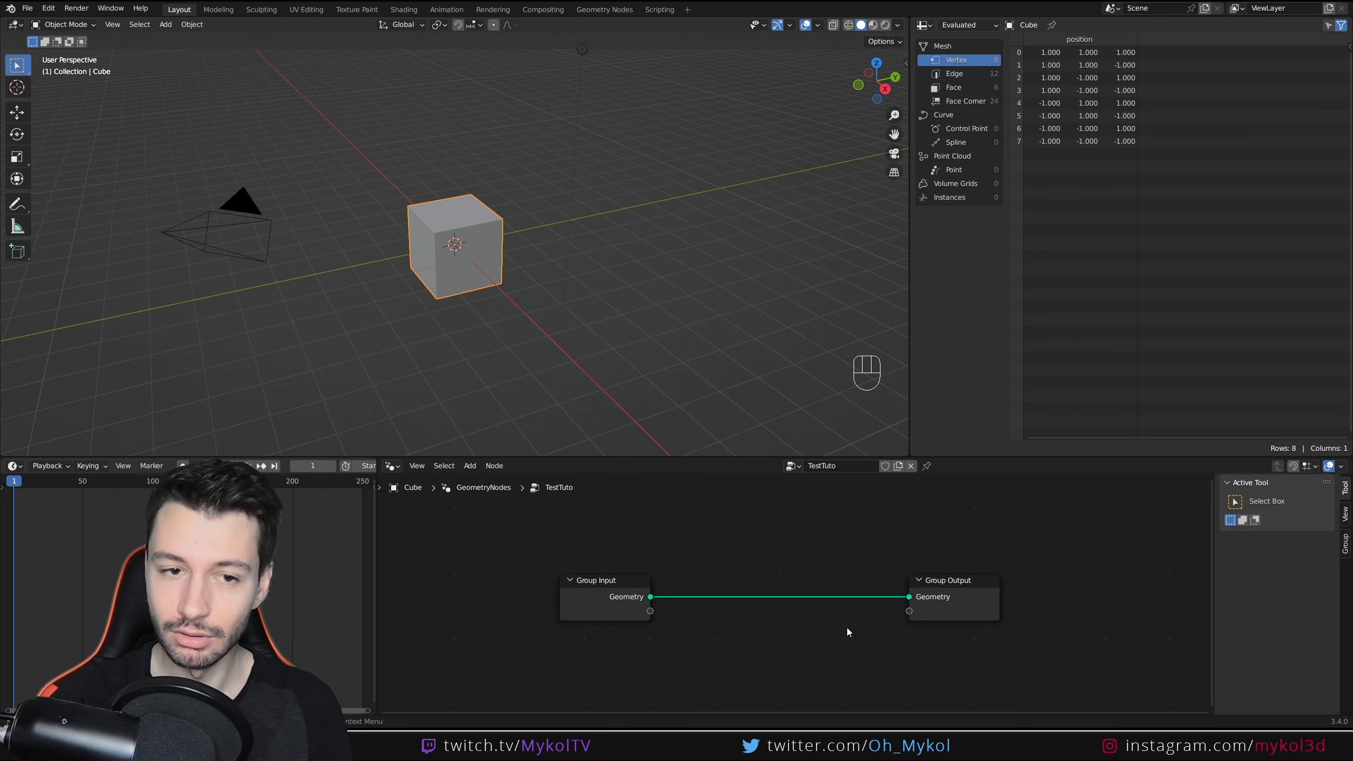
scroll(848, 631, up, 2)
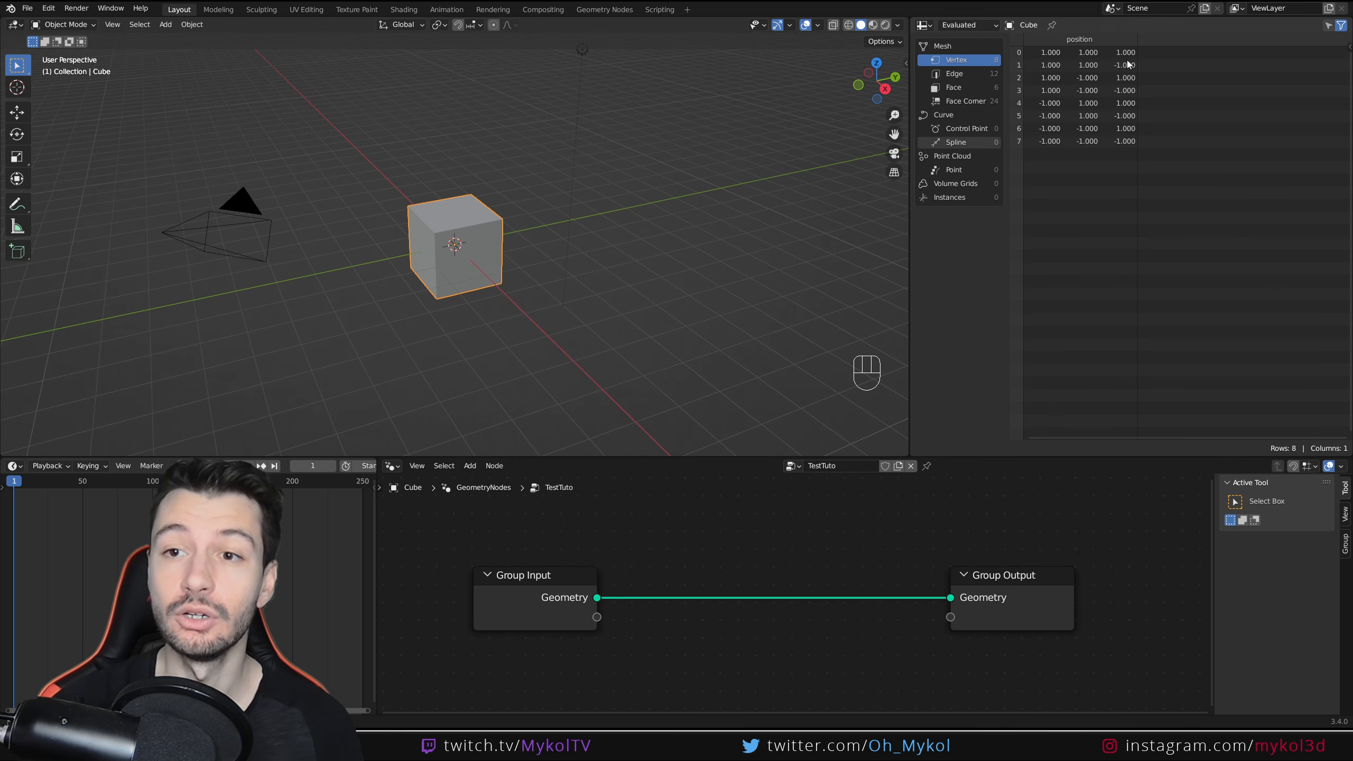
- List the cube's mesh face data in the Spreadsheet
middle_drag(407, 276, 543, 268)
click(961, 91)
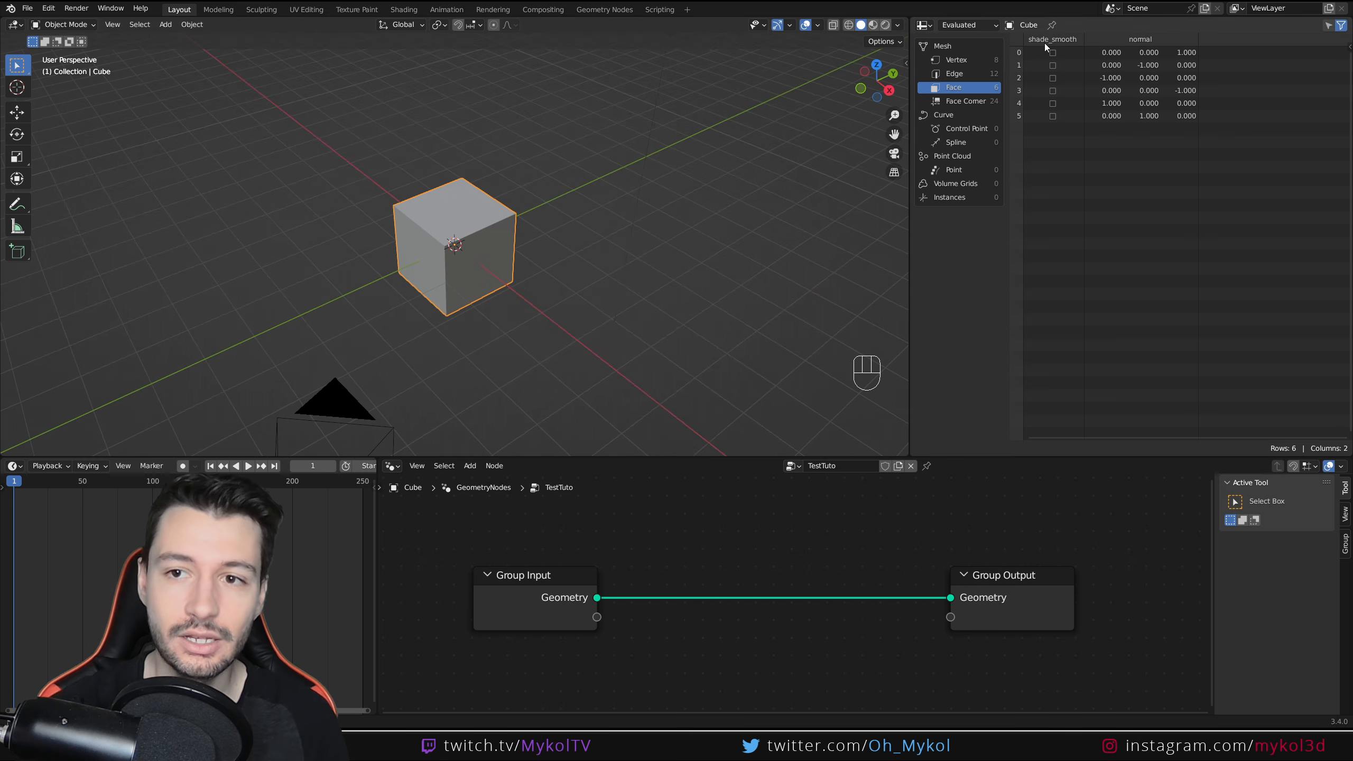
middle_drag(471, 225, 437, 213)
- In Edit Mode with face selection, apply Shade Smooth to only the cube's top face
key(Tab)
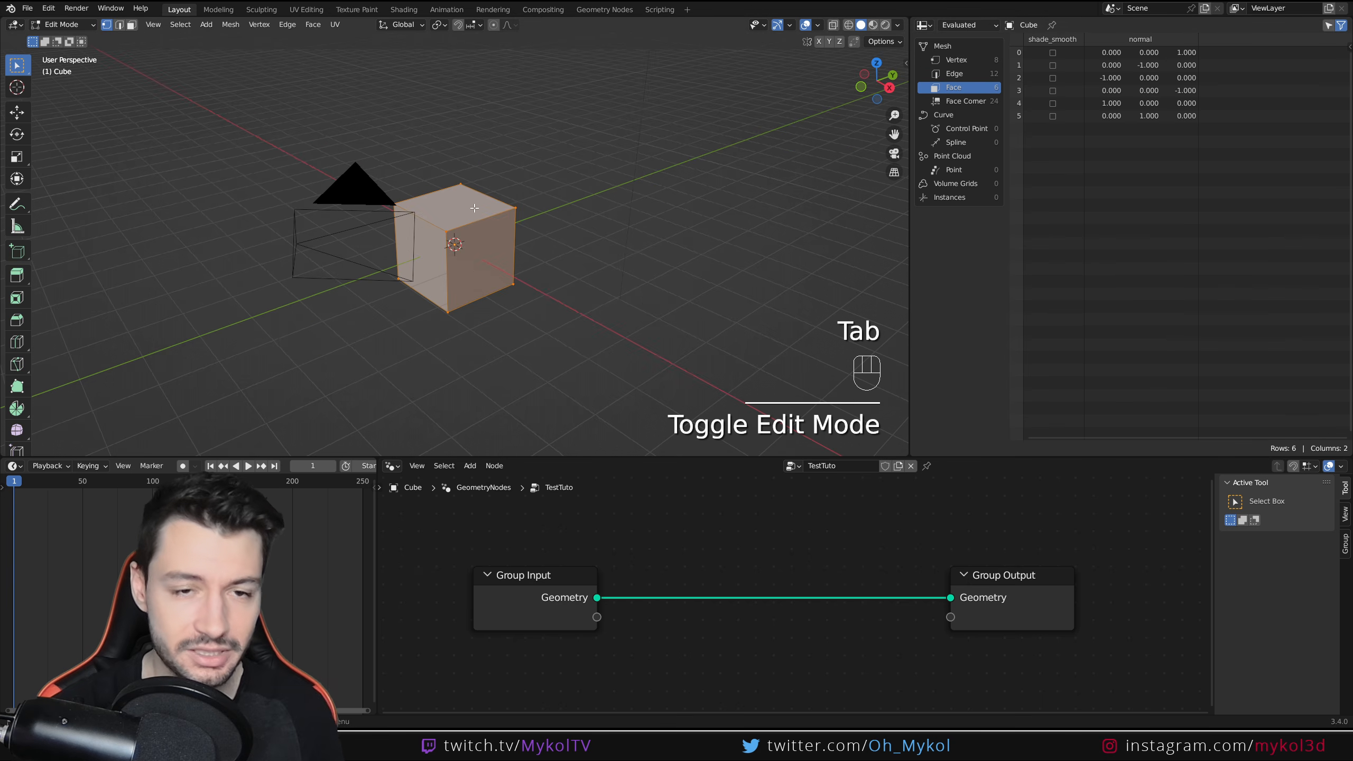
click(131, 24)
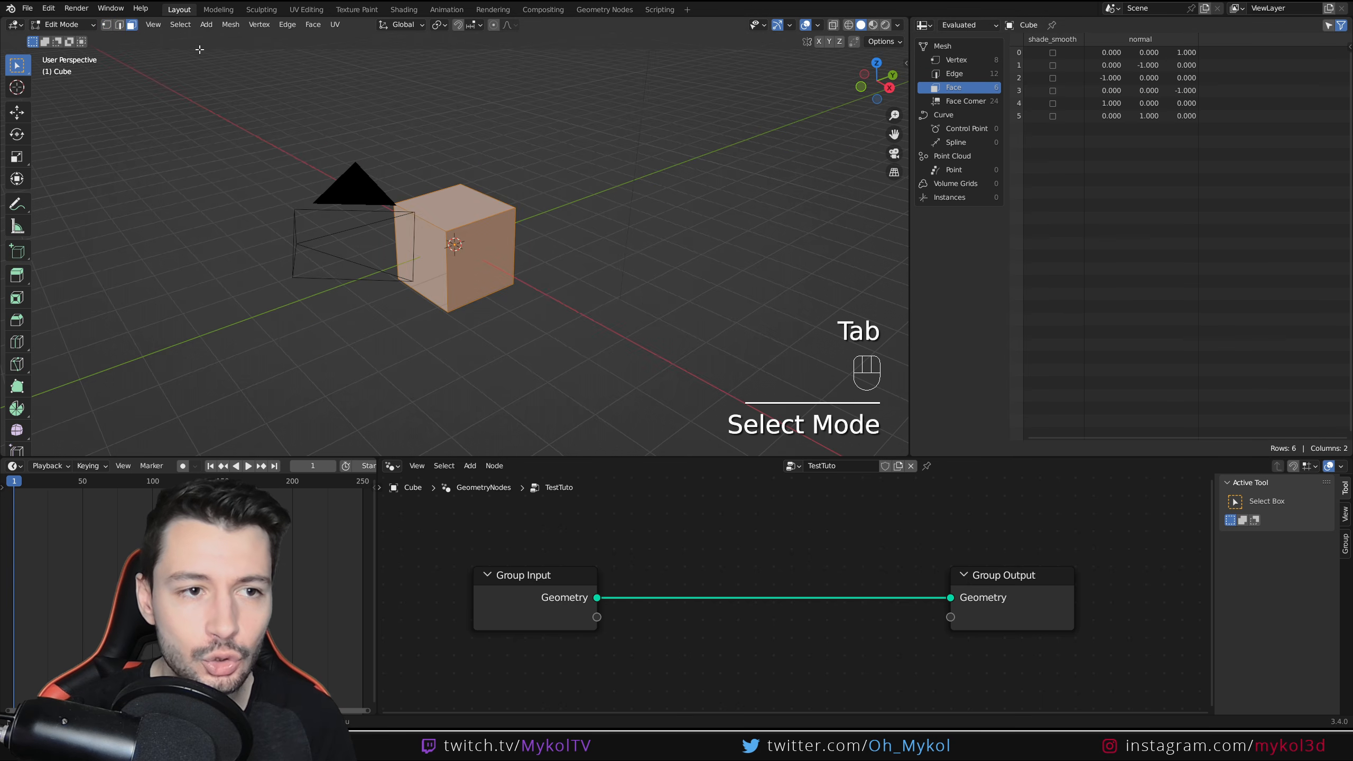
click(464, 217)
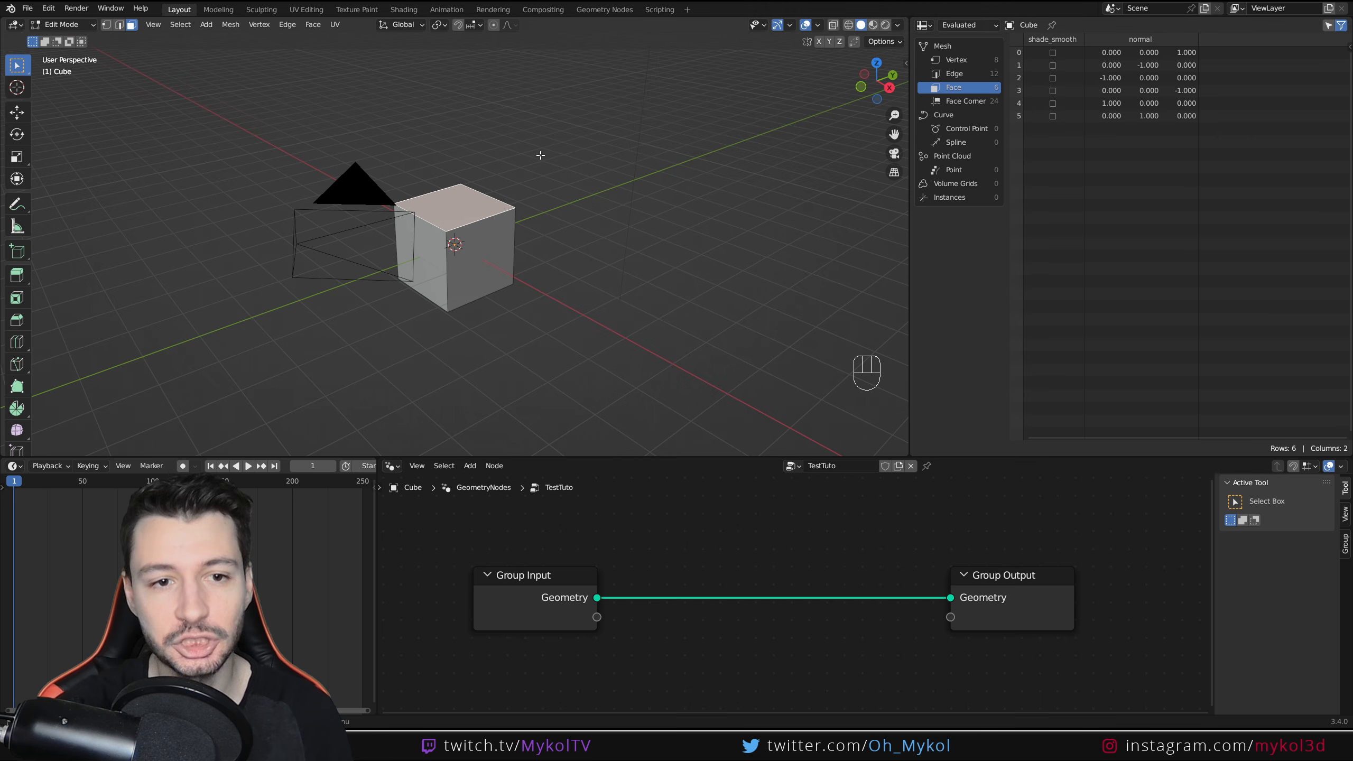
right_click(462, 214)
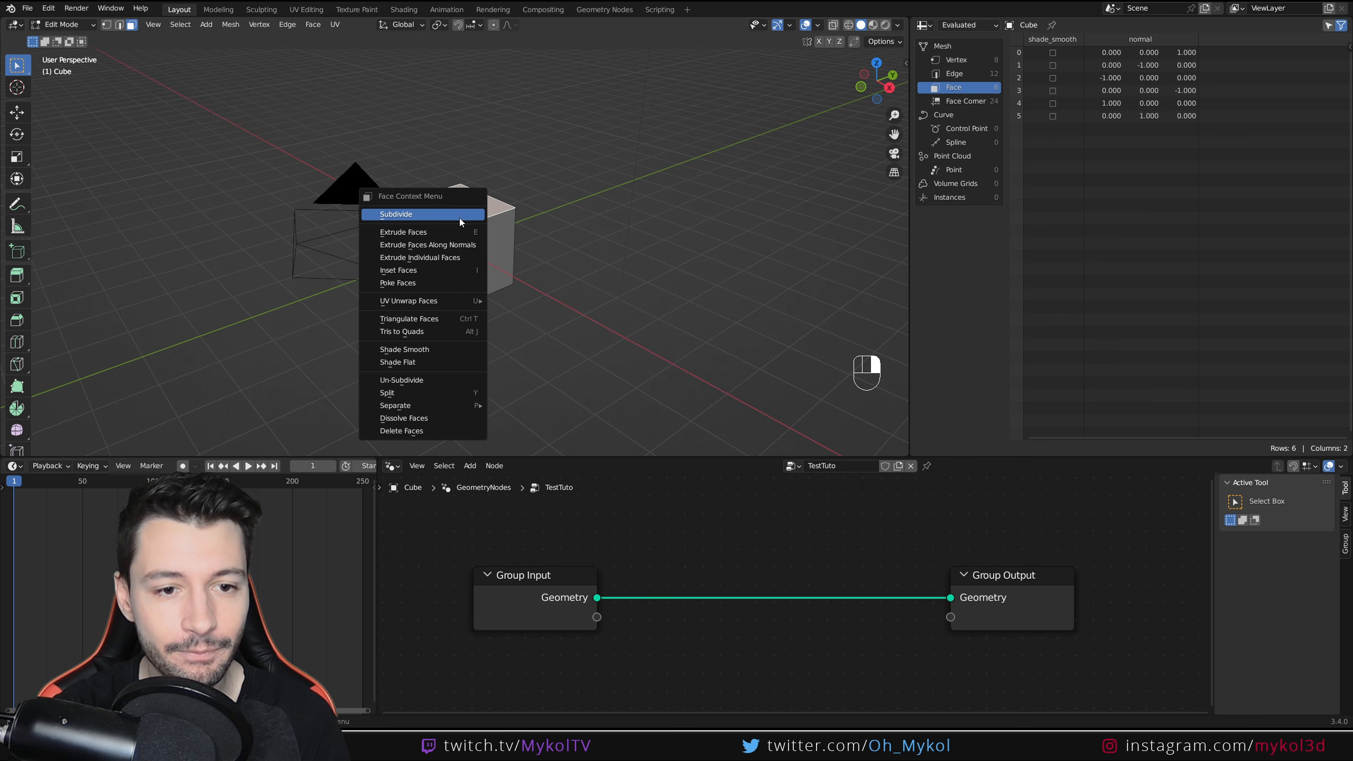
click(437, 350)
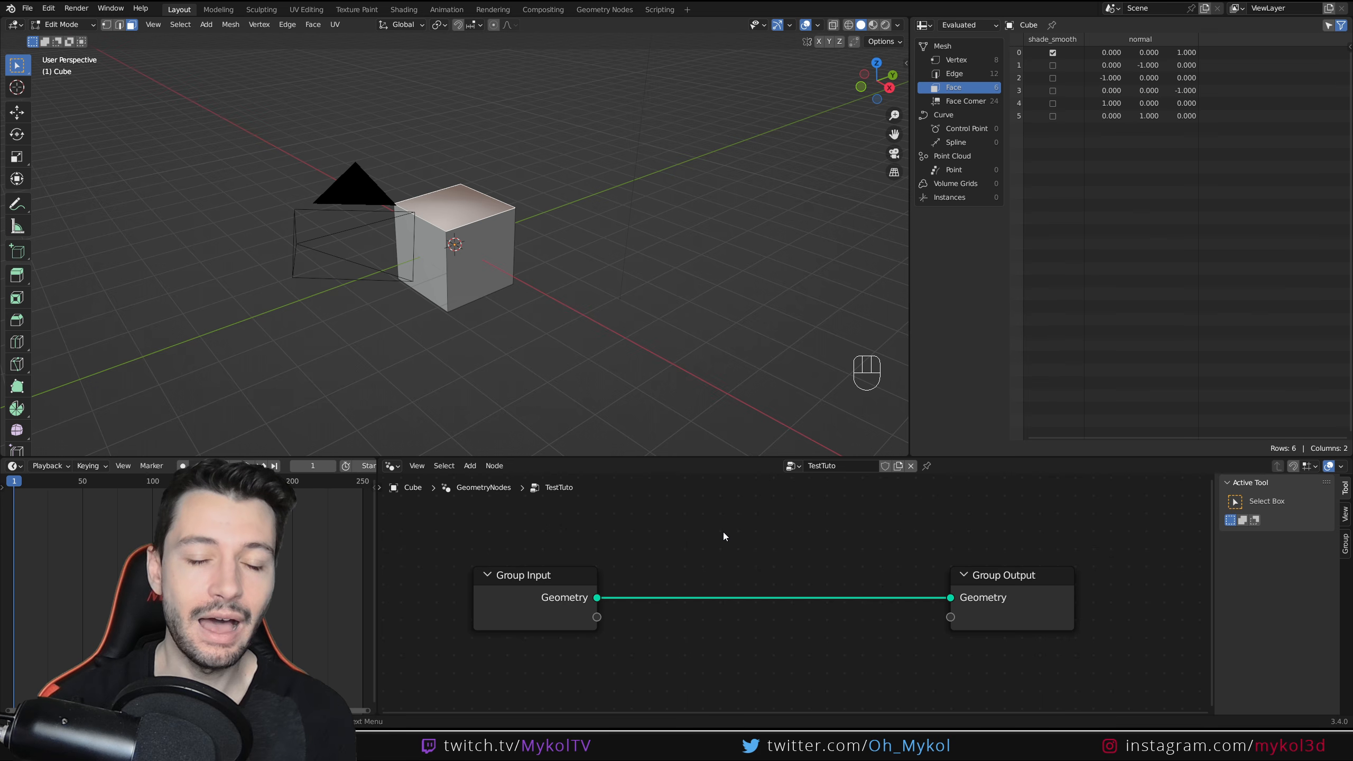
- Inset the cube's top face and extrude the inset face upward into a tall block
middle_drag(585, 243, 670, 246)
scroll(517, 238, up, 3)
shift+middle_drag(517, 239, 537, 277)
key(i)
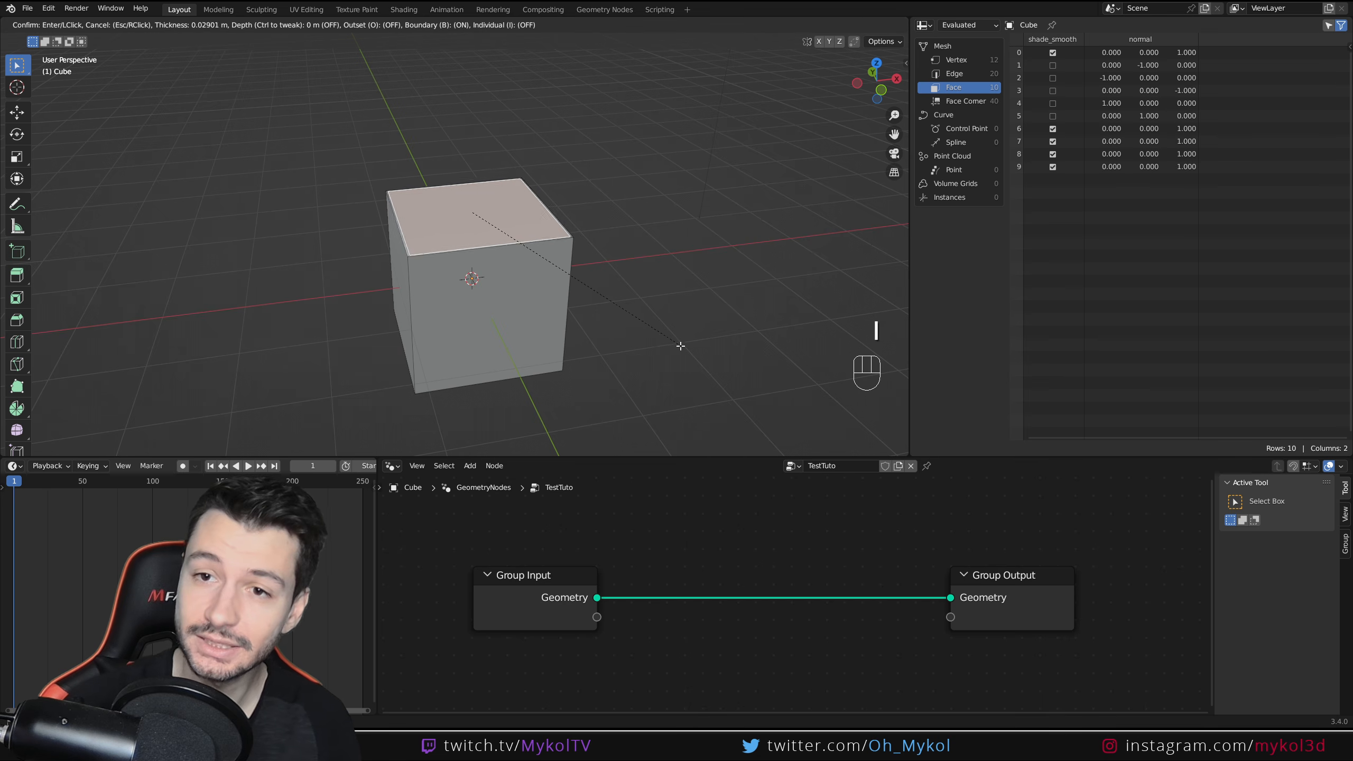
click(660, 330)
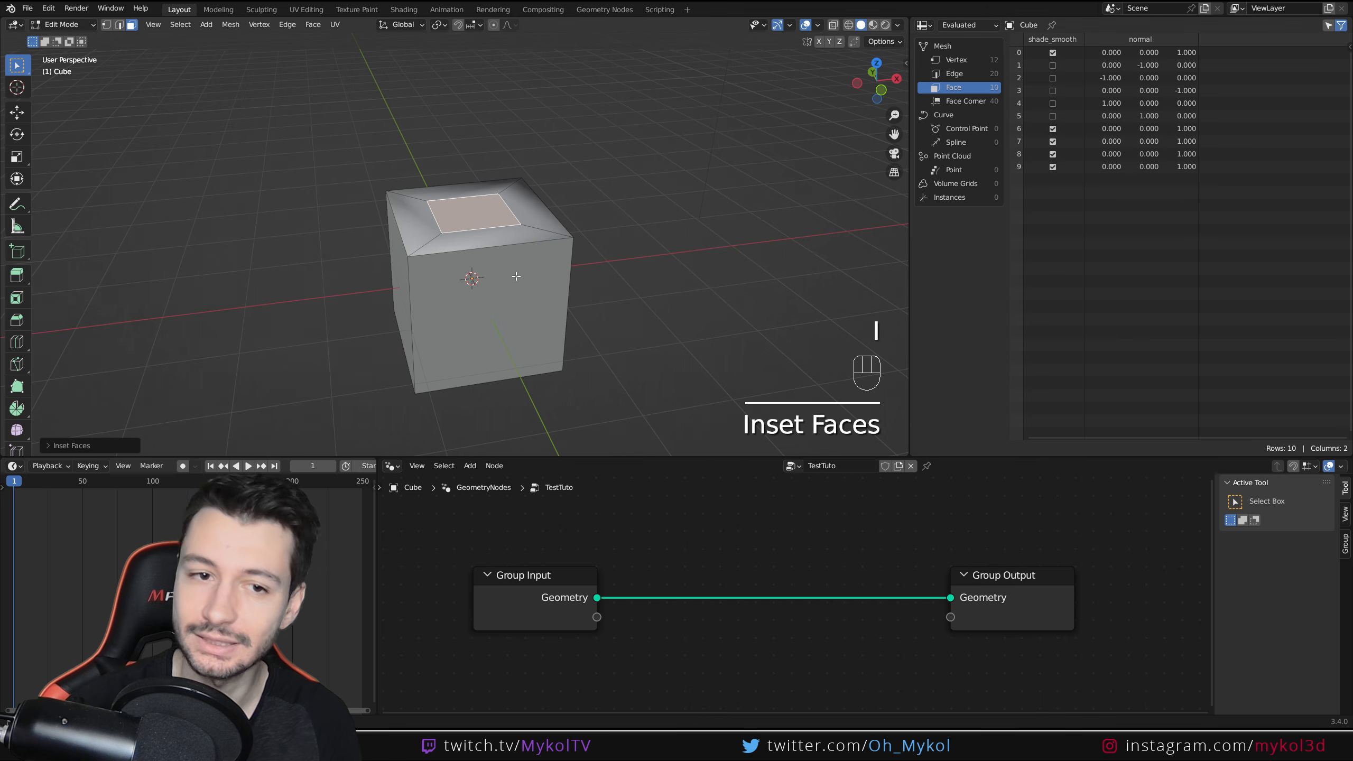
key(e)
click(579, 216)
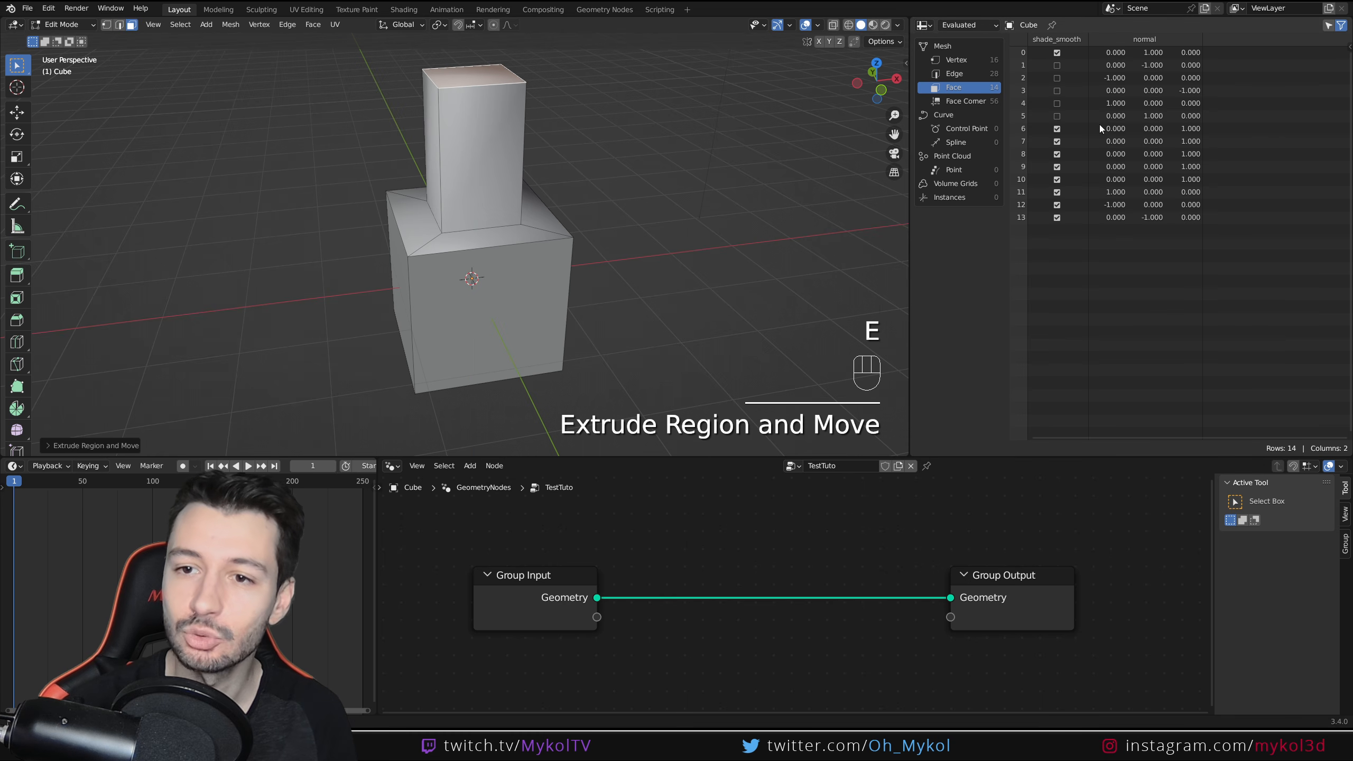
- Leave Edit Mode and apply Shade Smooth to the whole cube object
key(Tab)
key(Tab)
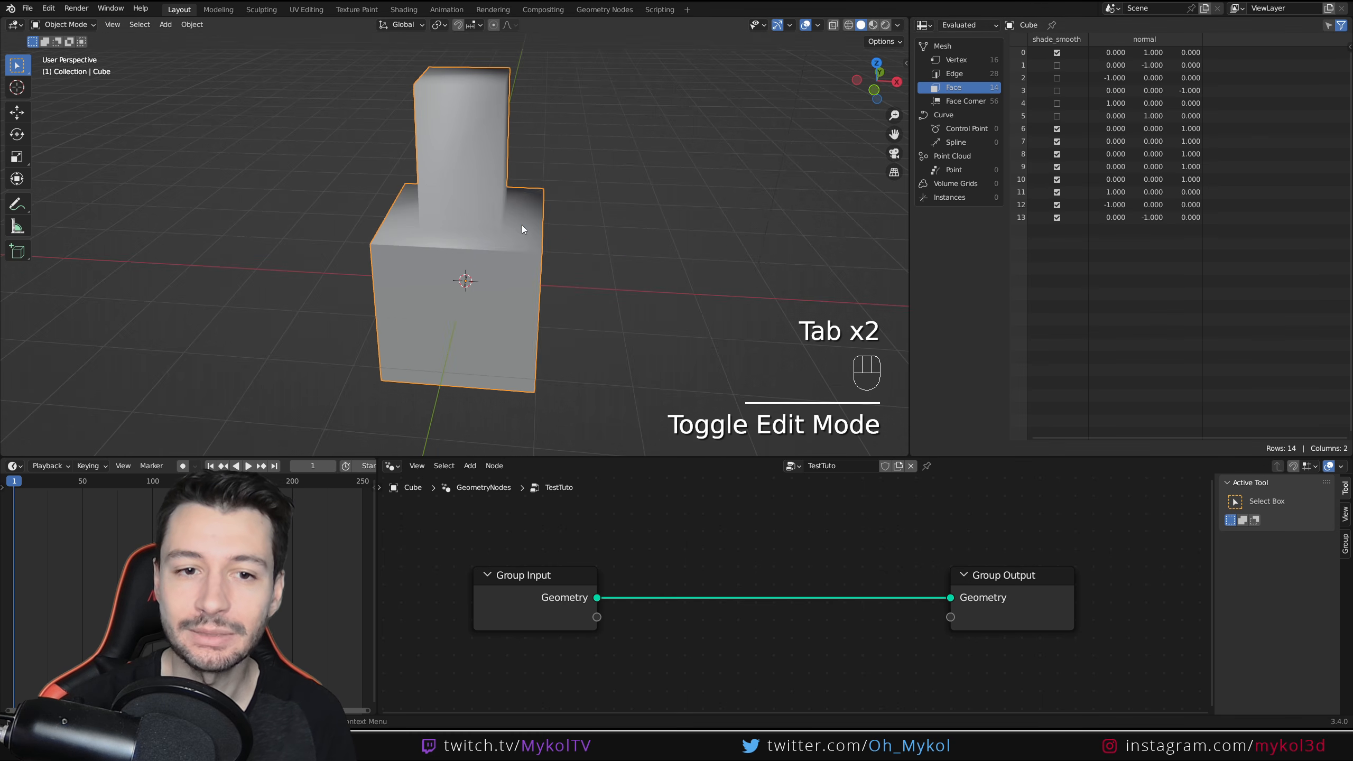
right_click(522, 225)
click(522, 225)
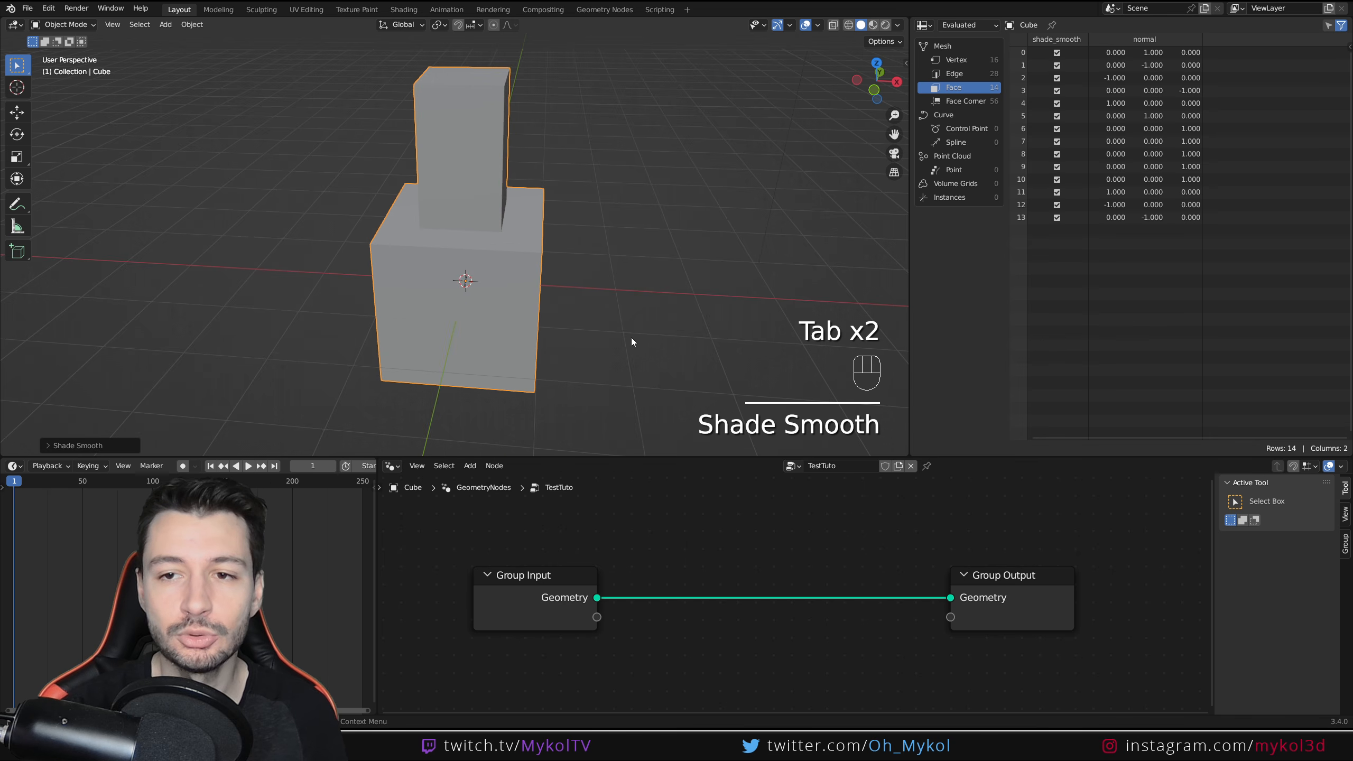
mouse_move(719, 566)
middle_down()
mouse_move(704, 568)
mouse_move(741, 570)
middle_up()
scroll(738, 569, down, 1)
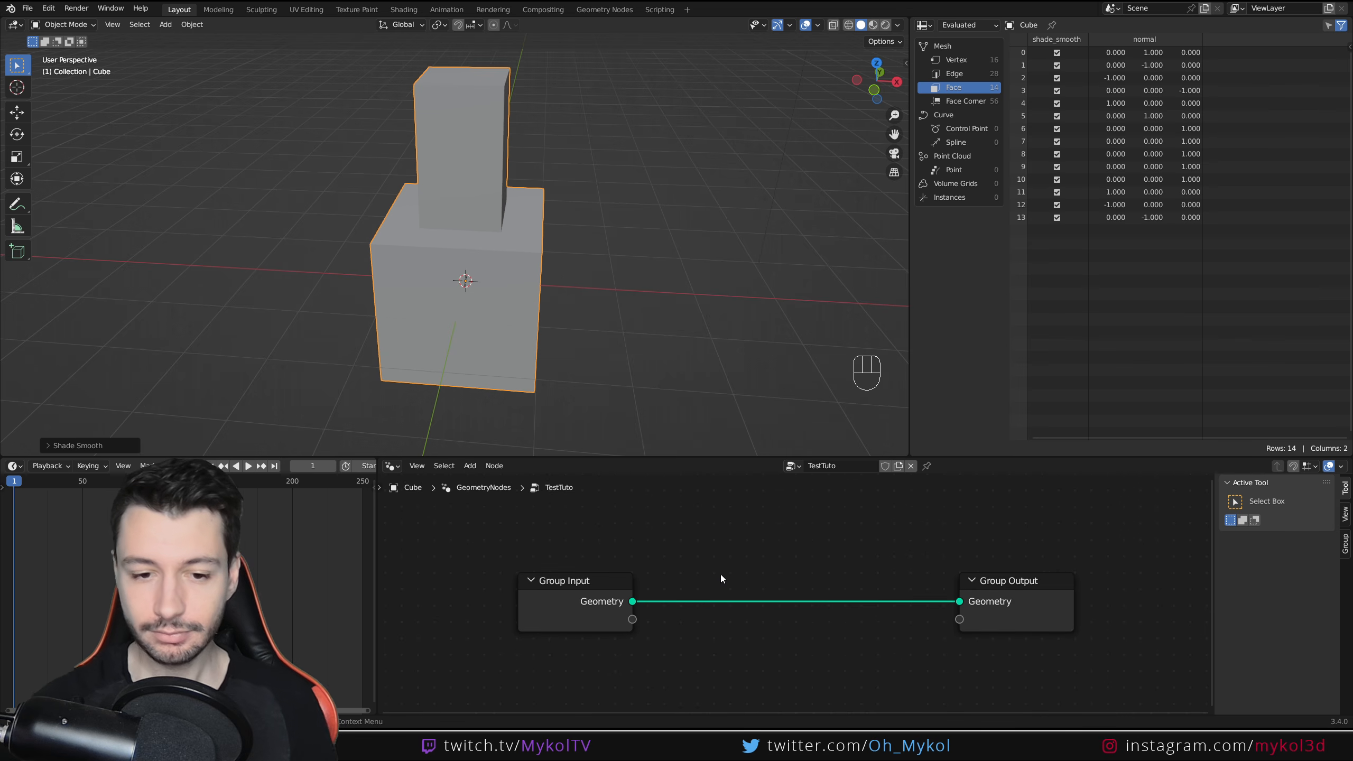
scroll(716, 571, down, 1)
scroll(837, 537, down, 1)
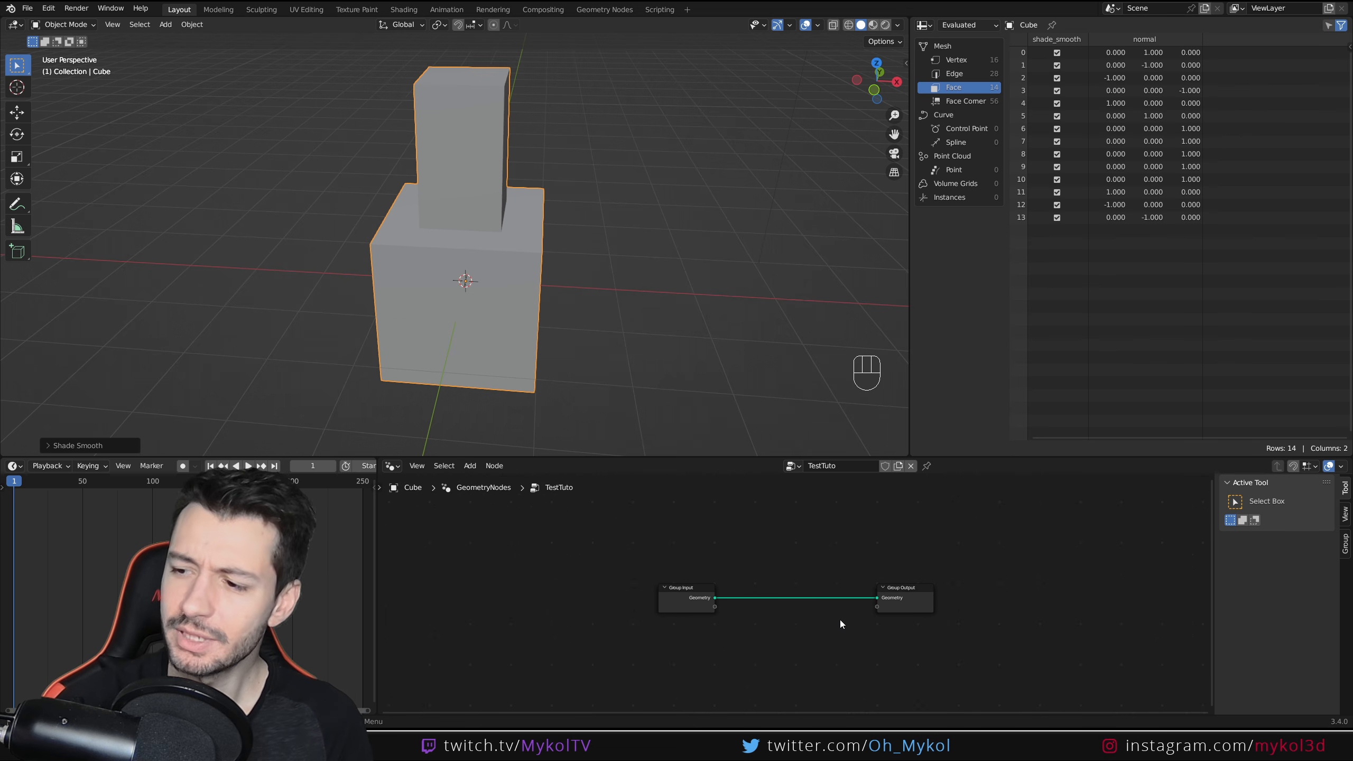
scroll(748, 607, up, 3)
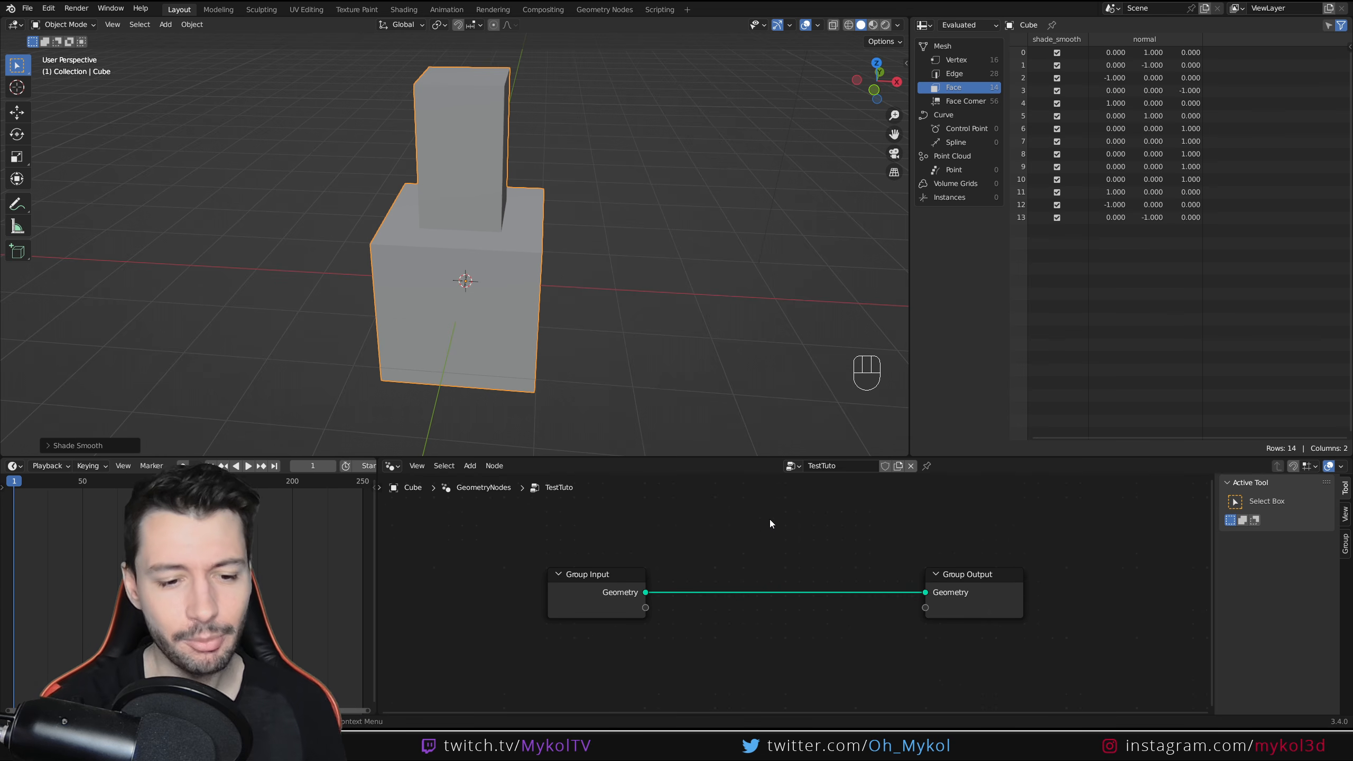
scroll(712, 561, up, 1)
mouse_move(735, 583)
middle_down()
mouse_move(780, 592)
mouse_move(739, 585)
middle_up()
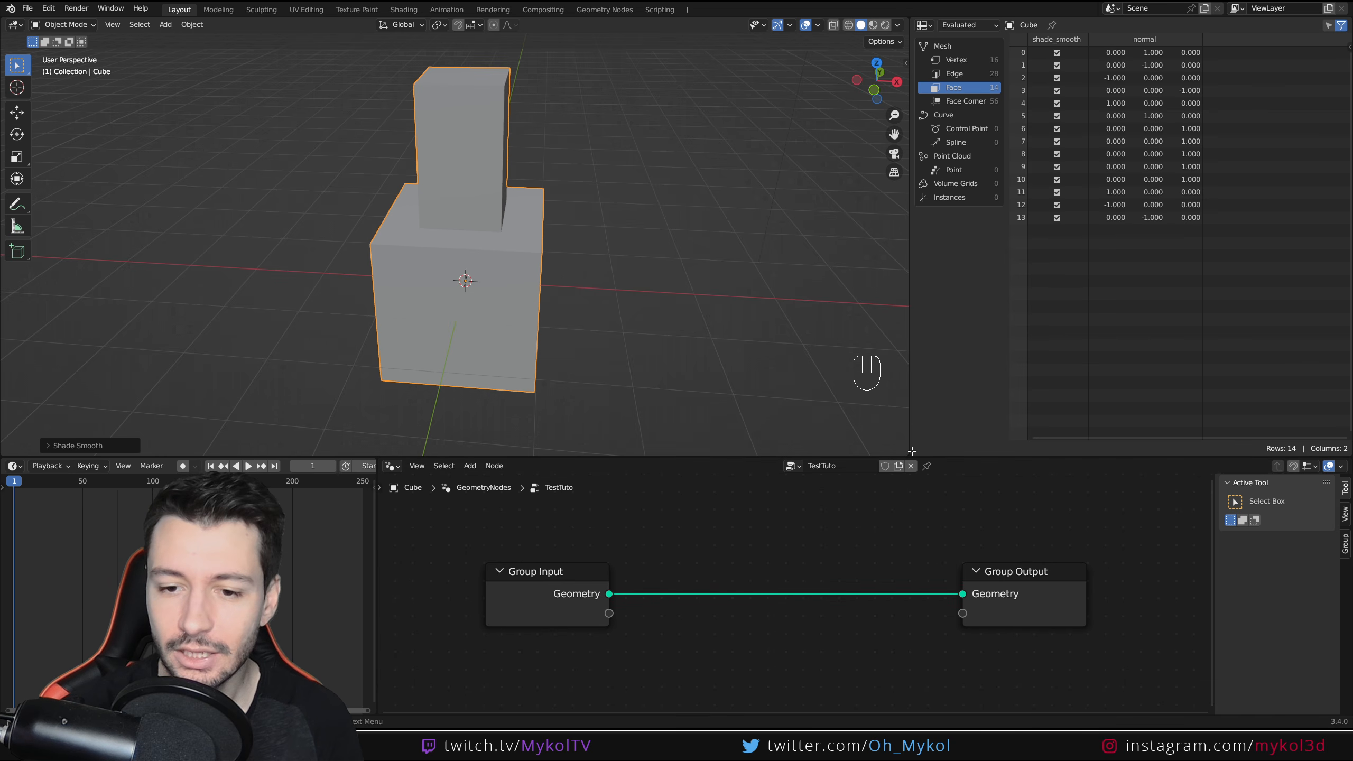
- Split the Spreadsheet area horizontally and turn its lower part into a Properties editor showing the cube's modifiers
drag(911, 453, 914, 265)
click(924, 271)
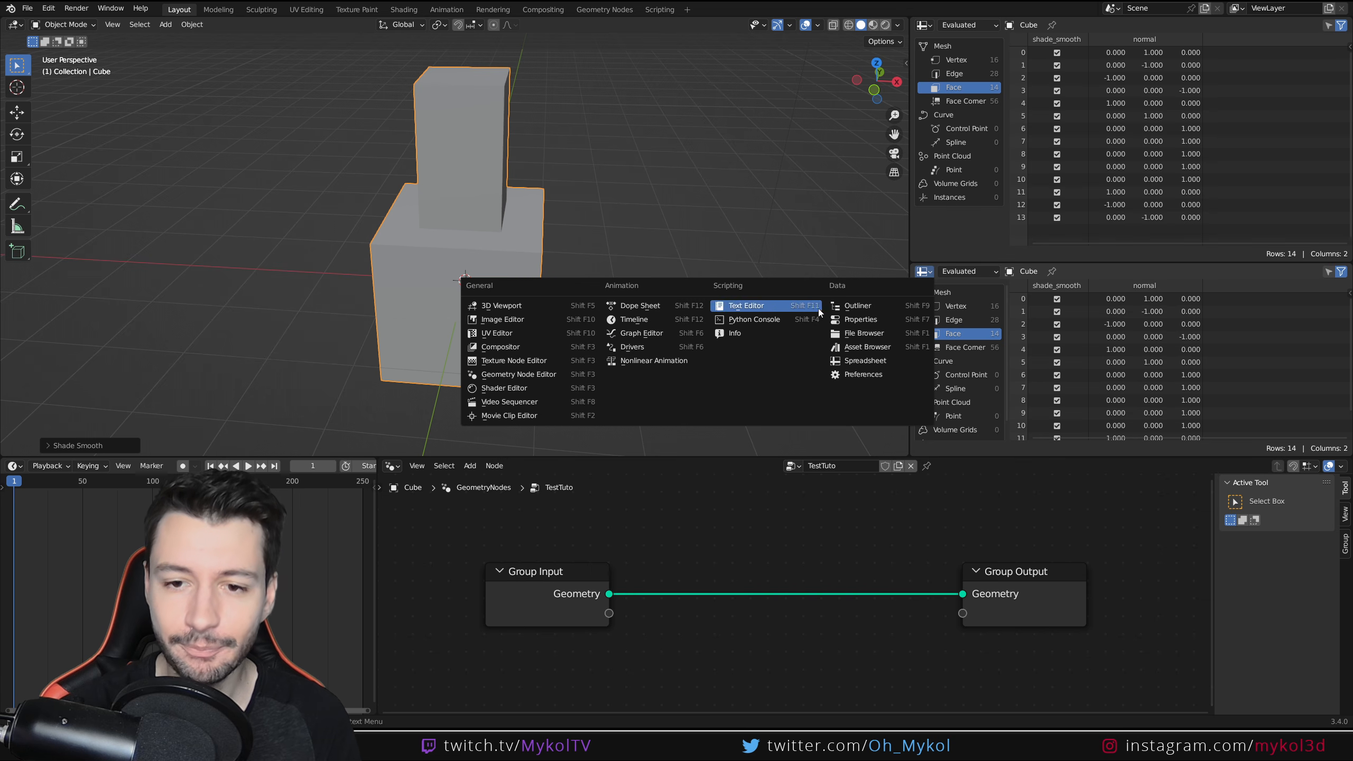
click(861, 320)
click(919, 447)
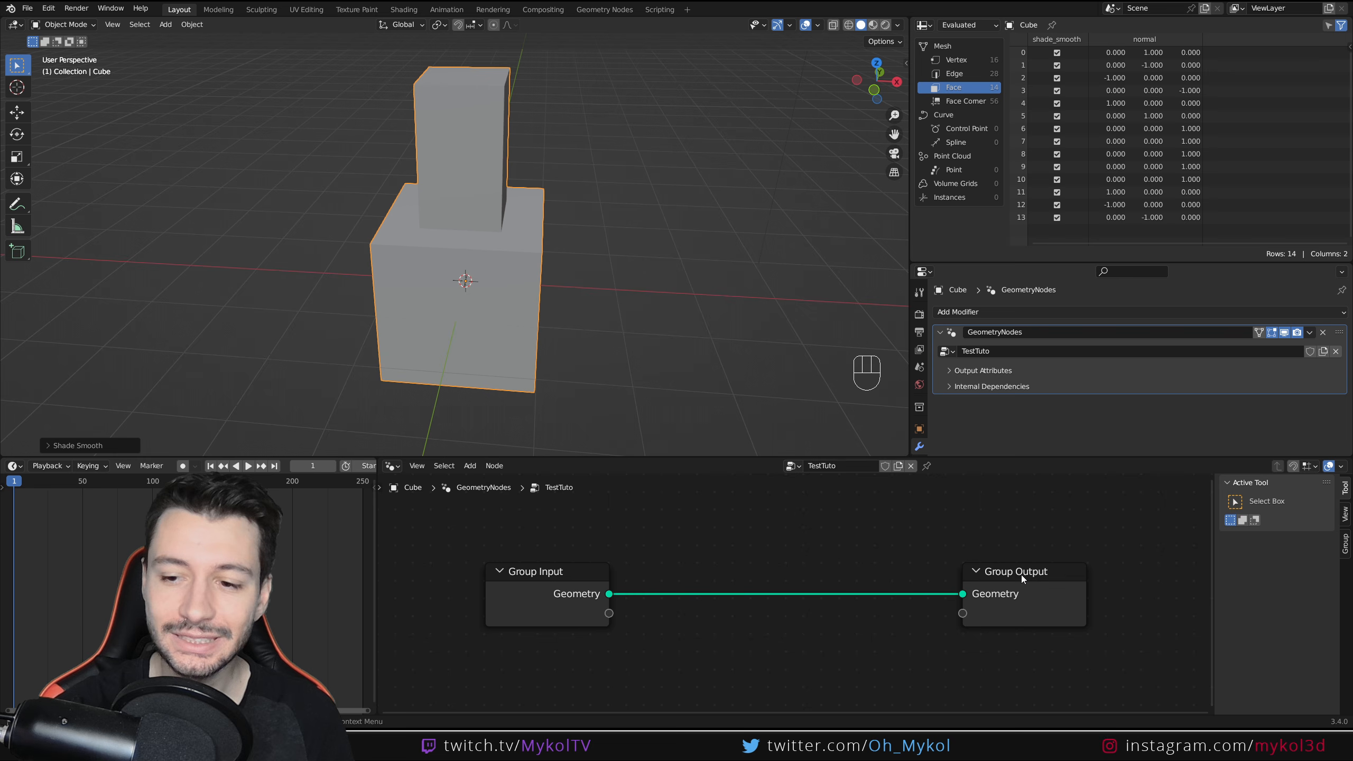
- Spread the Group Input and Group Output nodes farther apart in the TestTuto node tree
drag(1022, 579, 1063, 580)
drag(564, 565, 519, 577)
drag(1073, 566, 1093, 560)
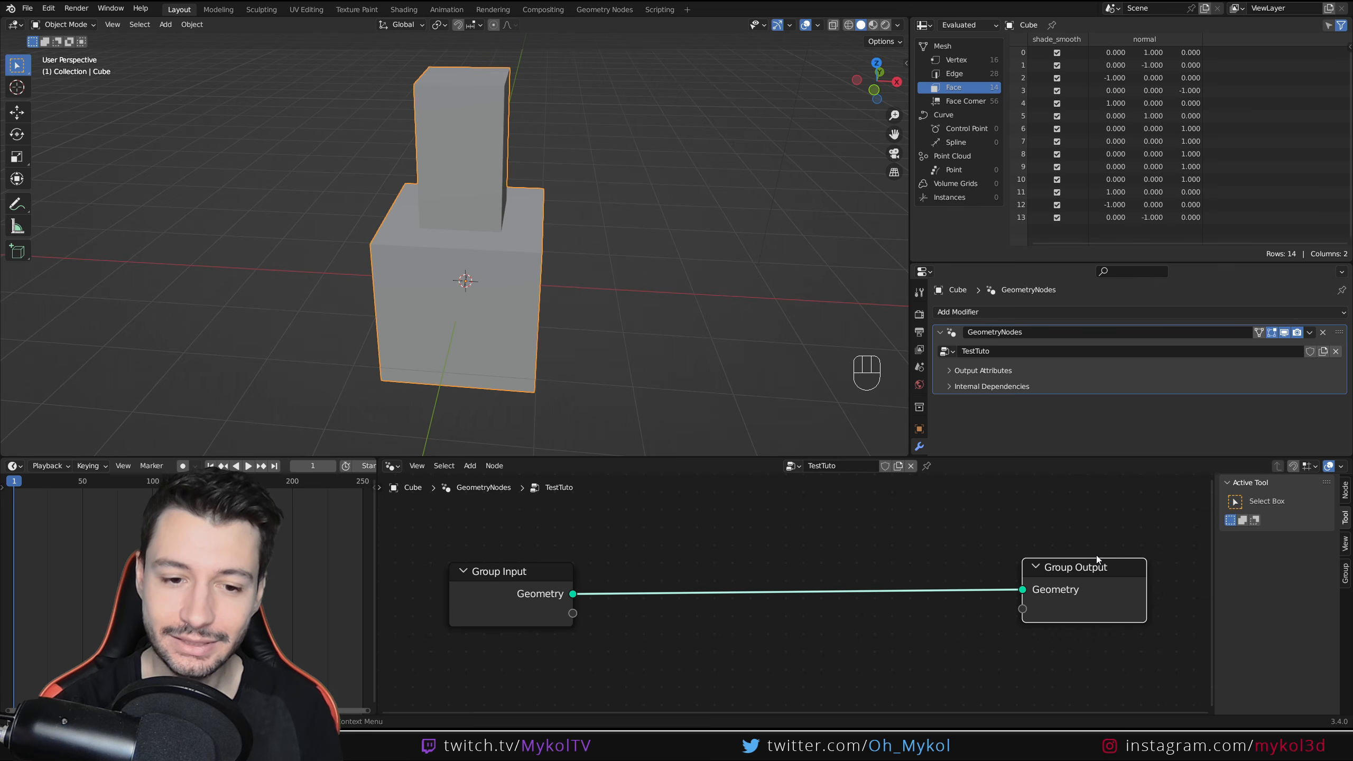
- Add an unconnected Set Material node below the link between Group Input and Group Output
key(shift+a)
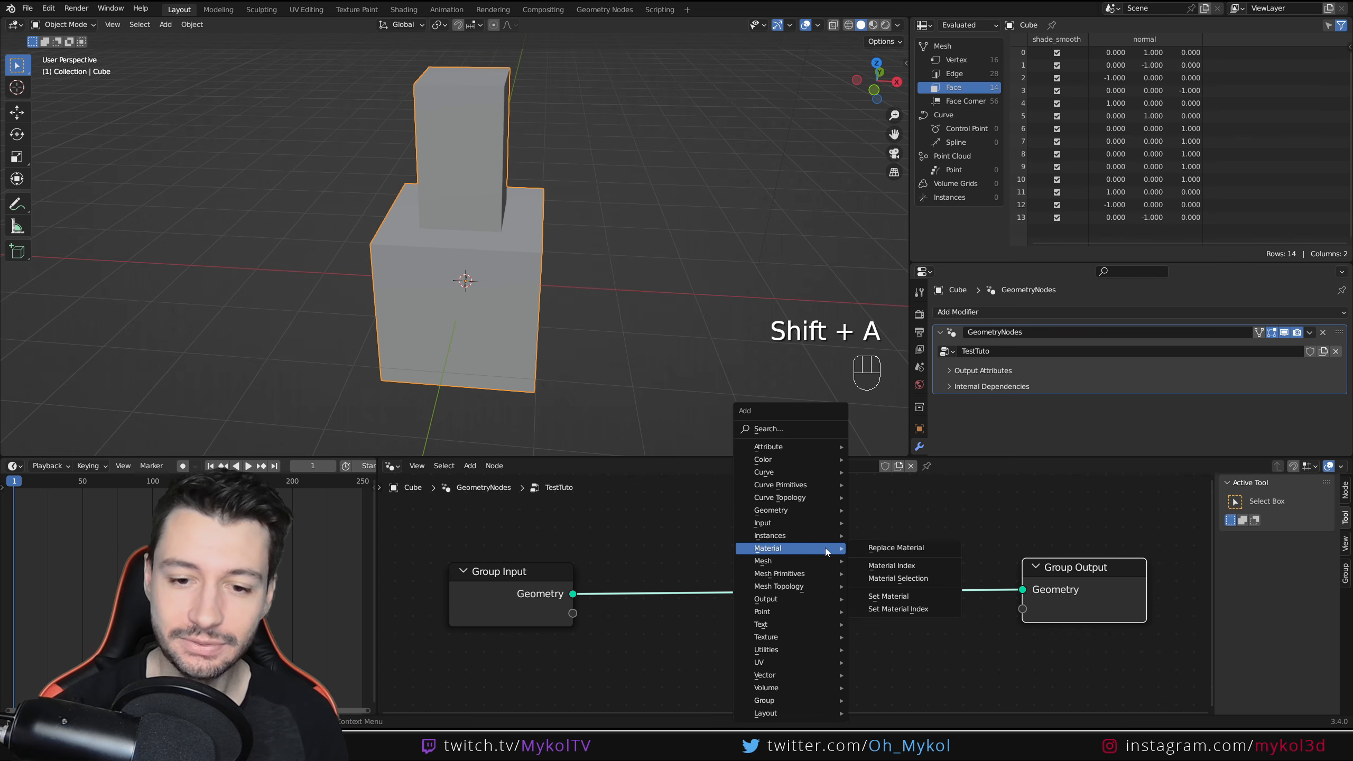
click(888, 596)
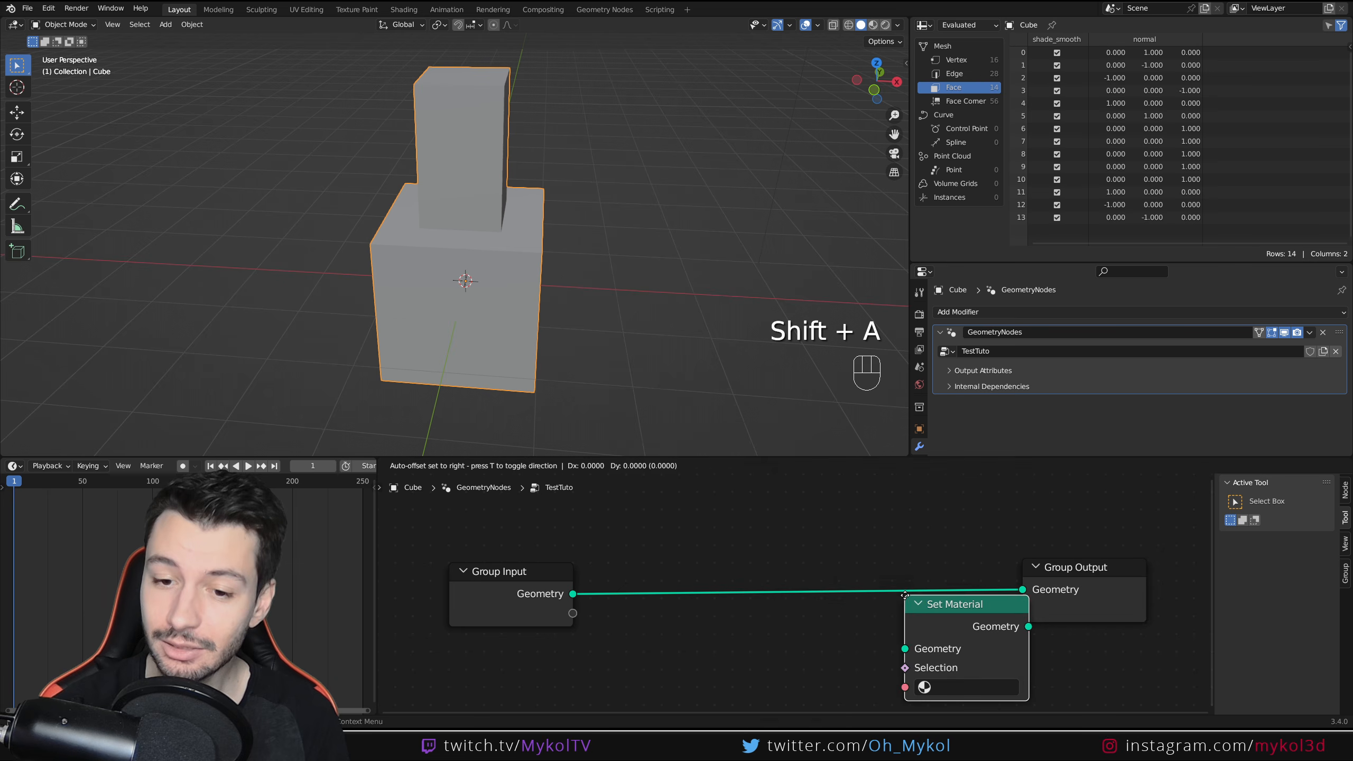
click(717, 623)
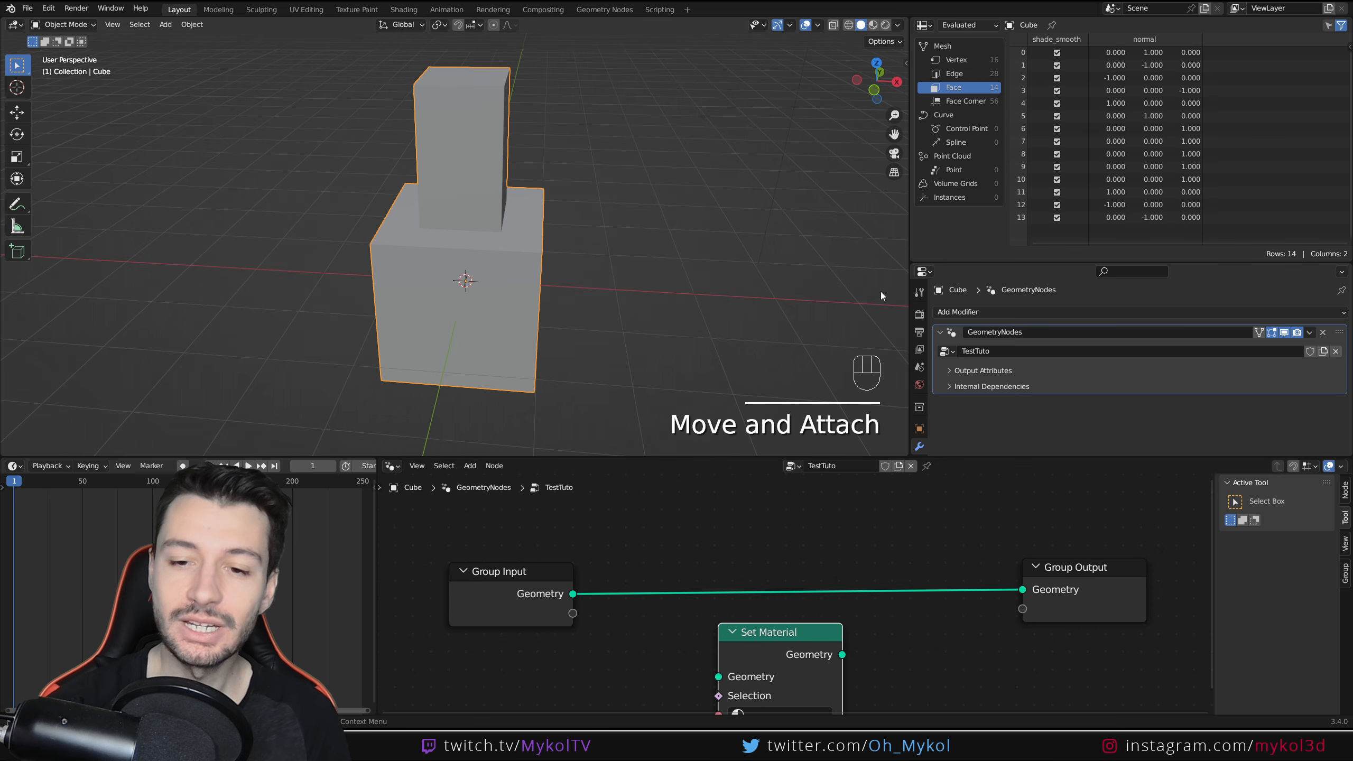
- Switch the viewport to Material Preview and set the cube material's Base Color to bright green
click(873, 24)
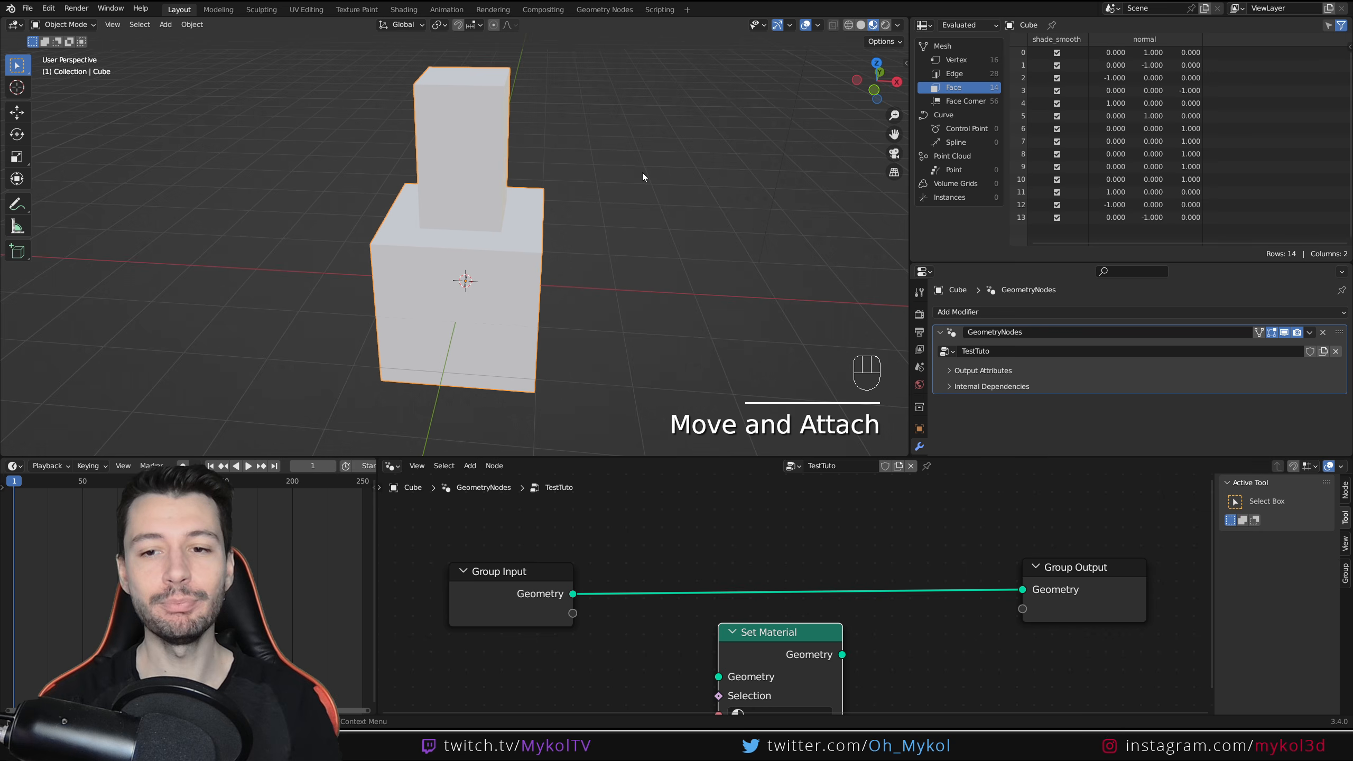
scroll(927, 419, down, 5)
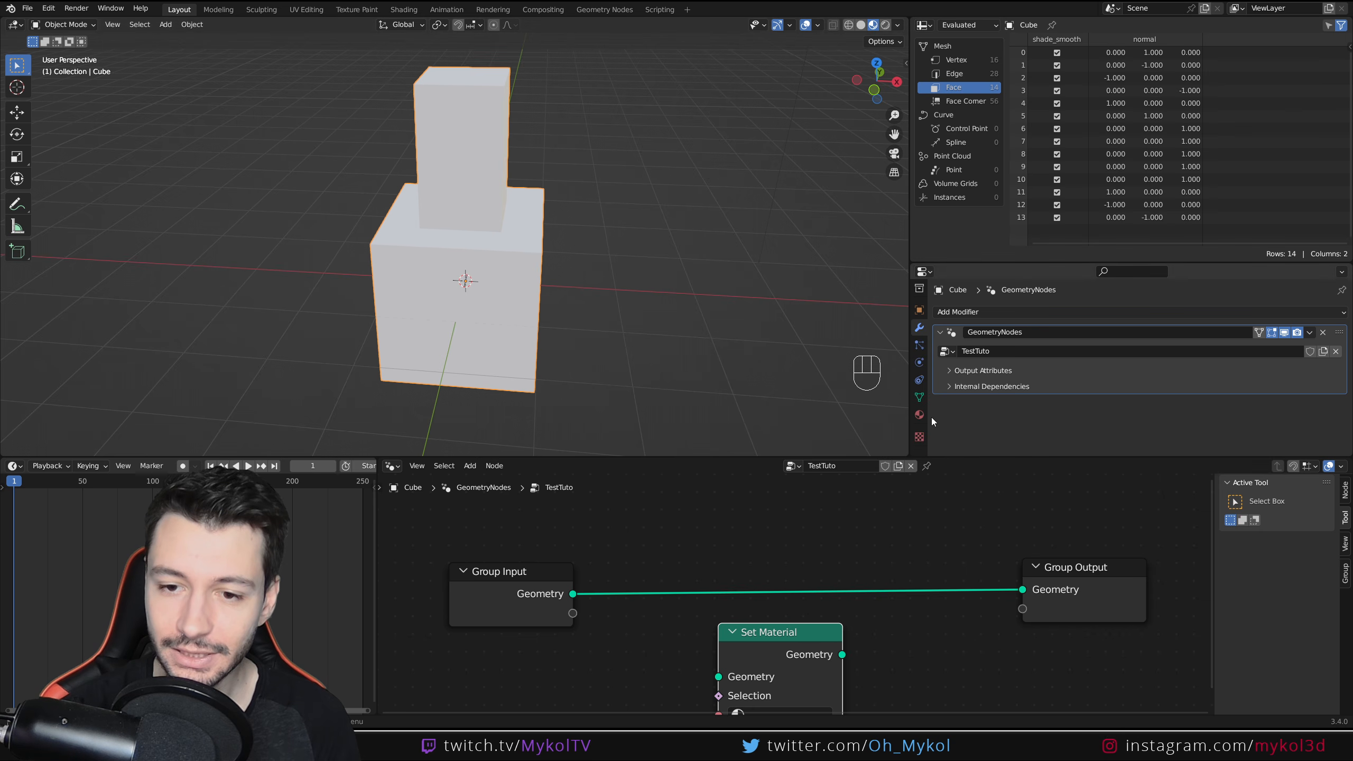
click(919, 415)
scroll(985, 366, down, 4)
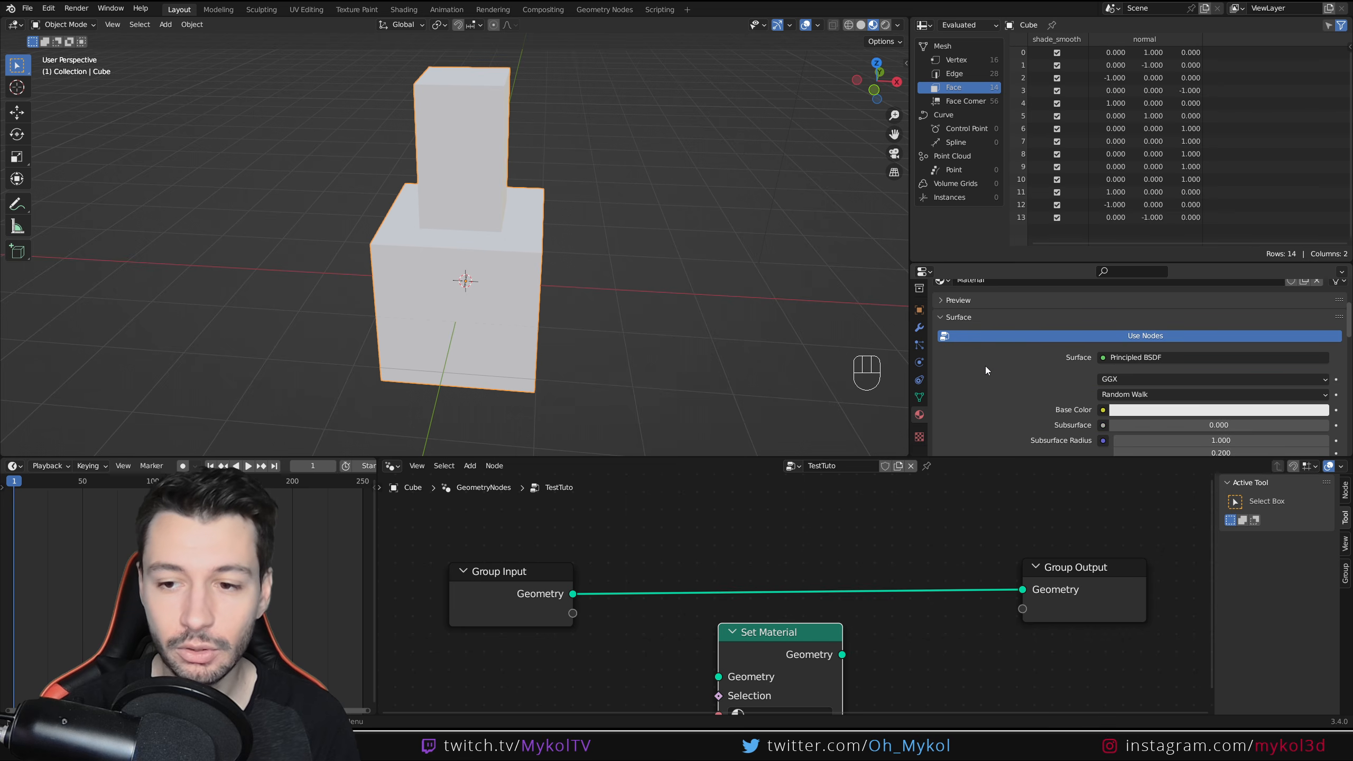
click(1150, 410)
click(1235, 252)
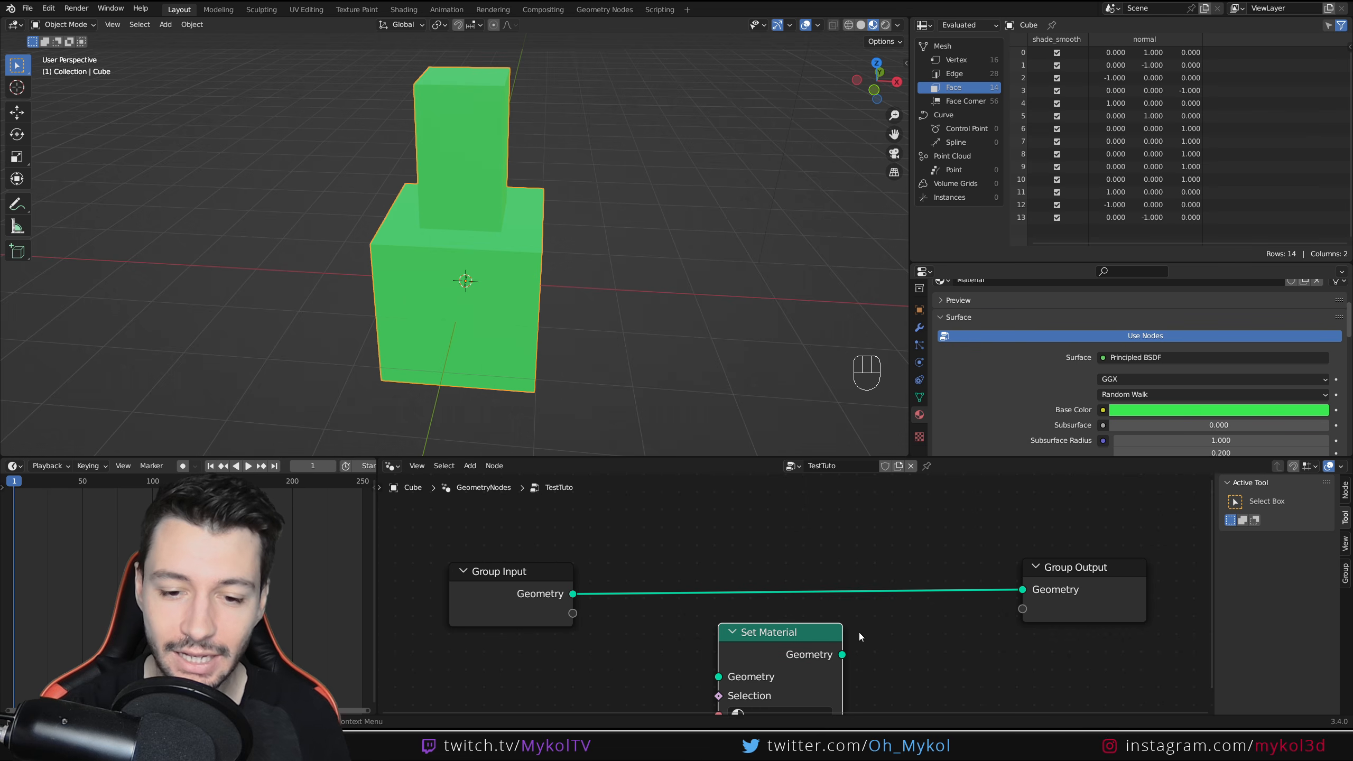
- Insert the Set Material node into the Geometry link between Group Input and Group Output, and assign Material to it
middle_drag(859, 631, 858, 609)
drag(808, 614, 818, 534)
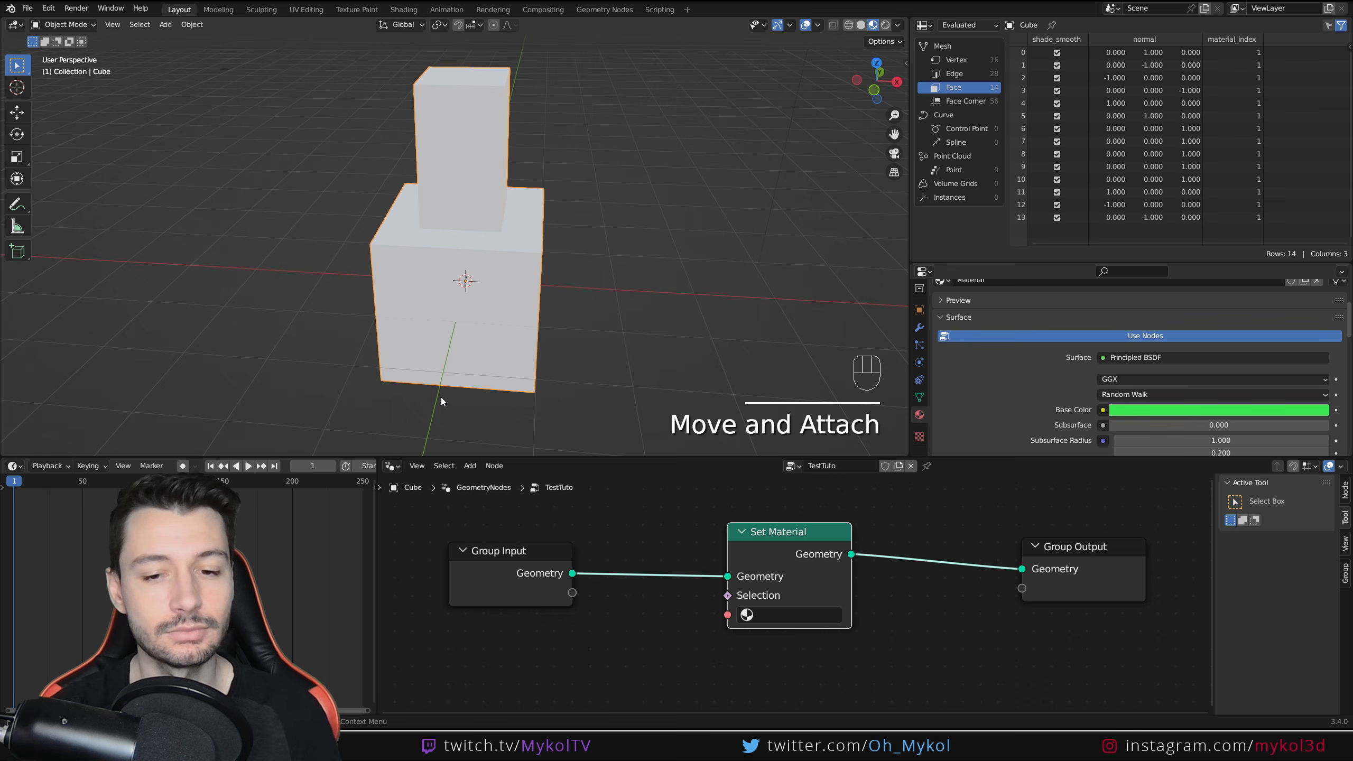
scroll(974, 408, up, 4)
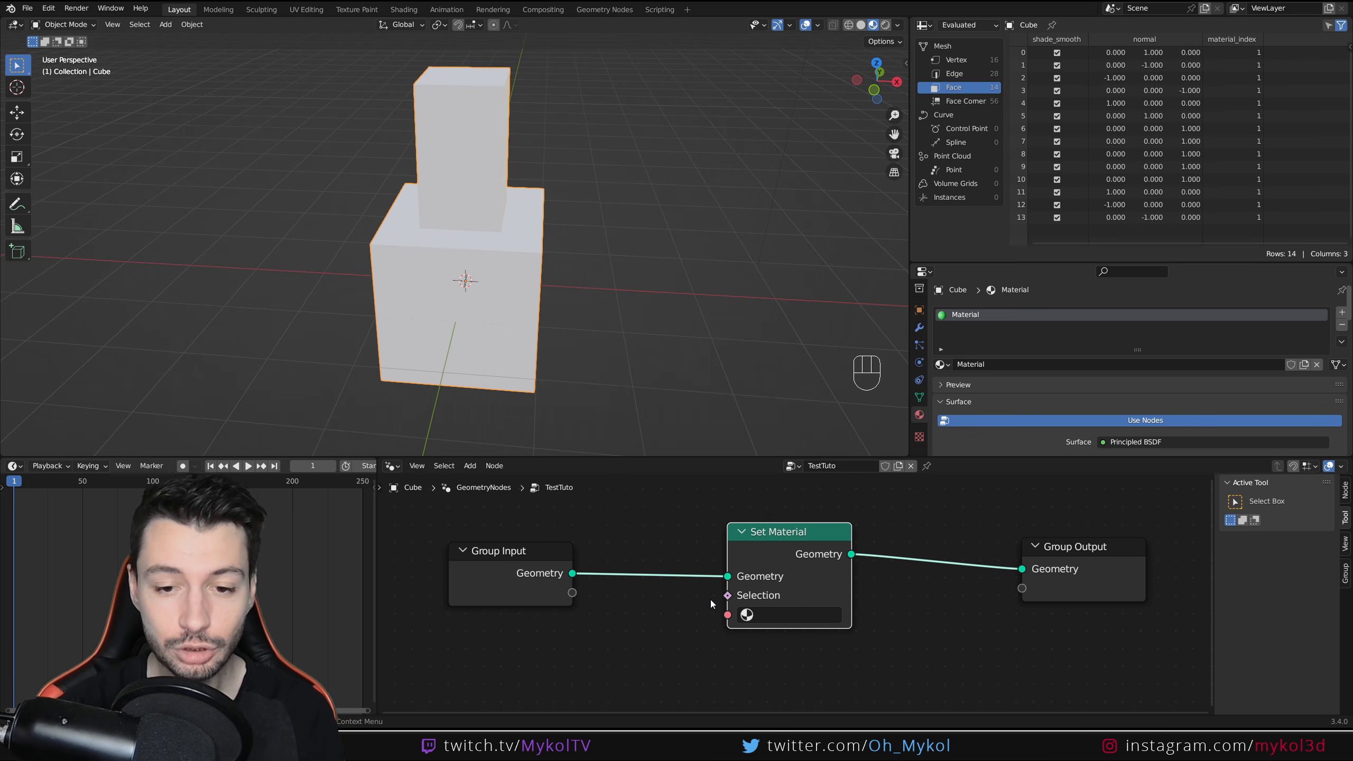
click(778, 614)
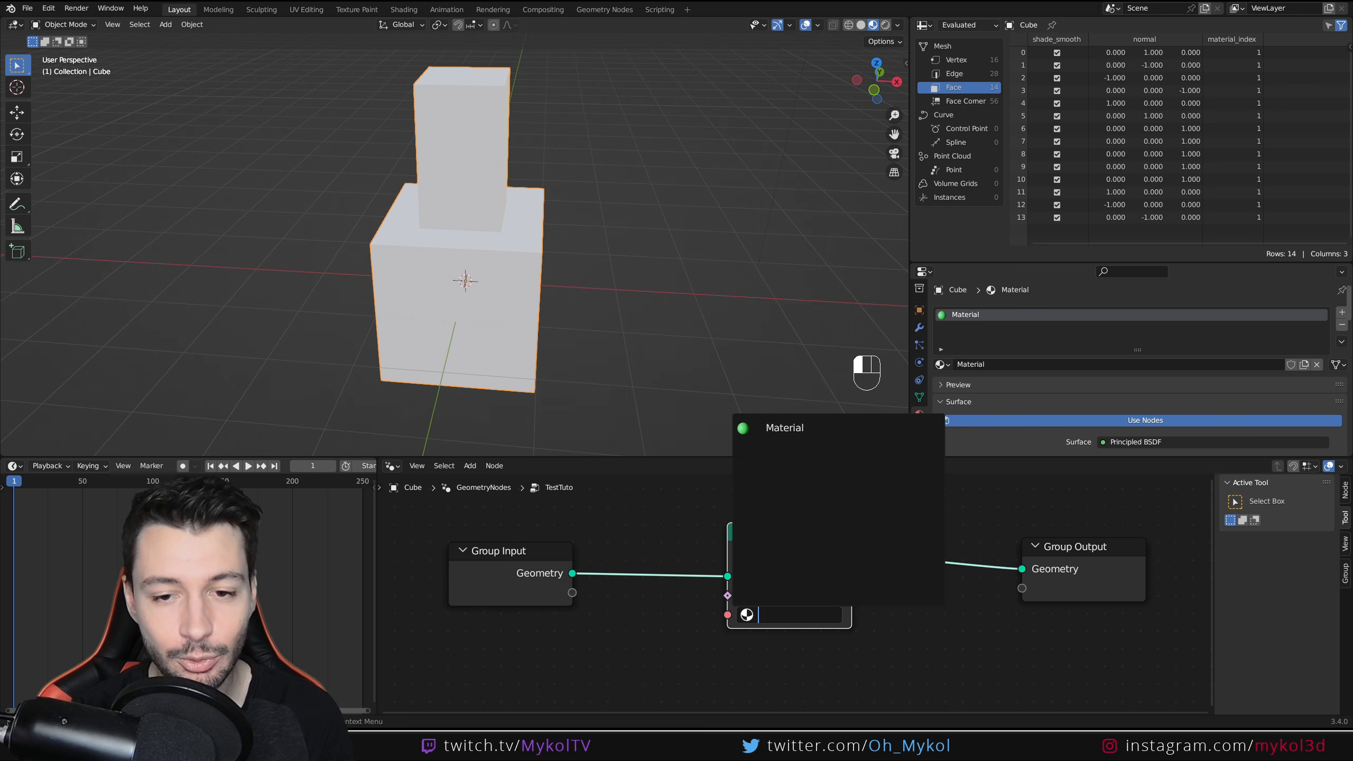
click(785, 428)
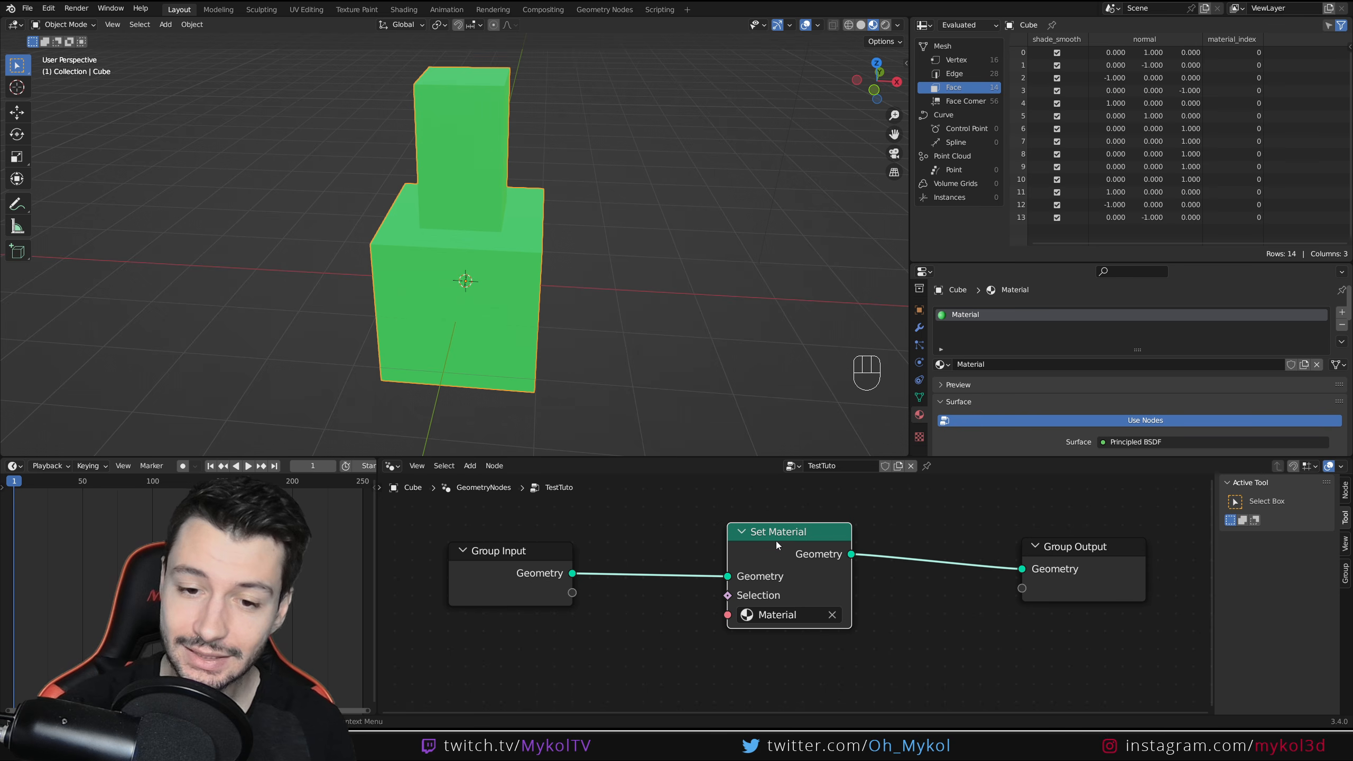
drag(513, 556, 515, 555)
mouse_move(782, 535)
mouse_down()
mouse_move(797, 529)
mouse_move(787, 531)
mouse_up()
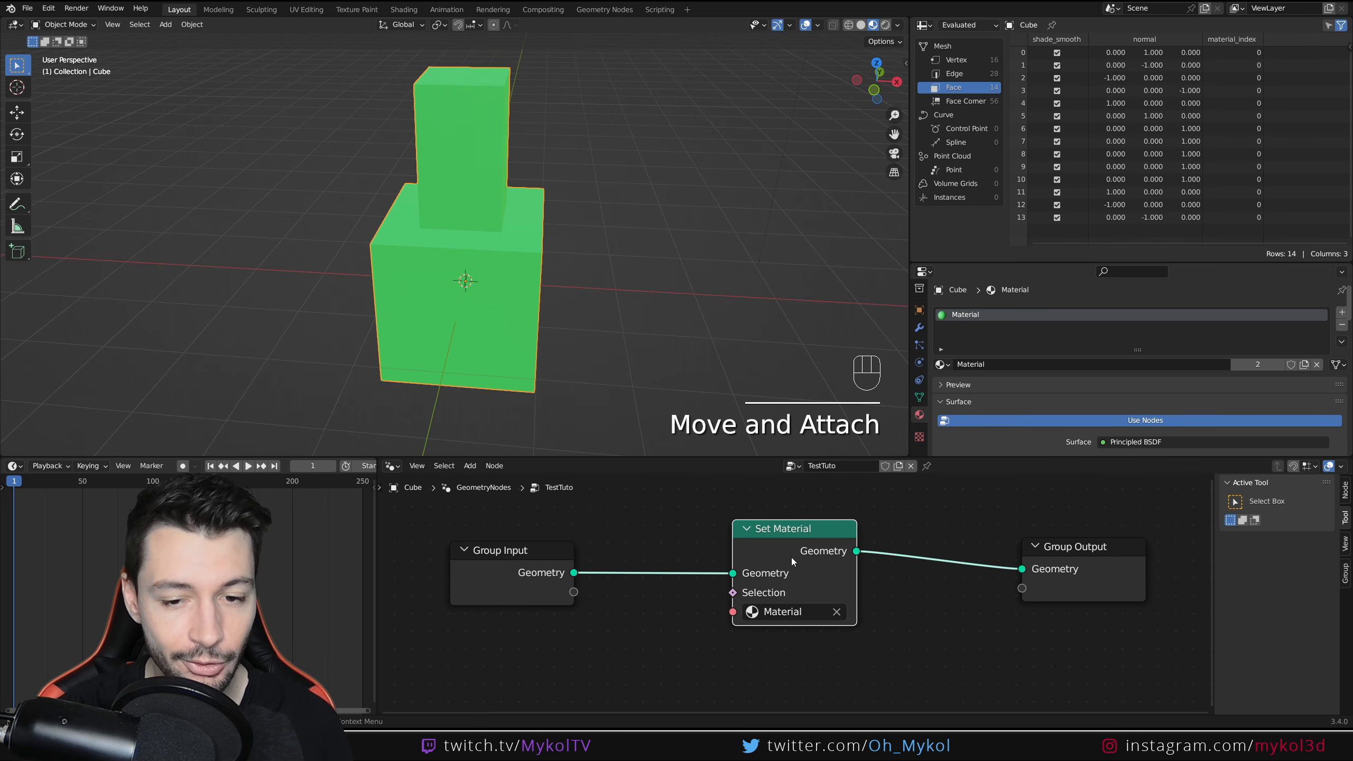
click(527, 554)
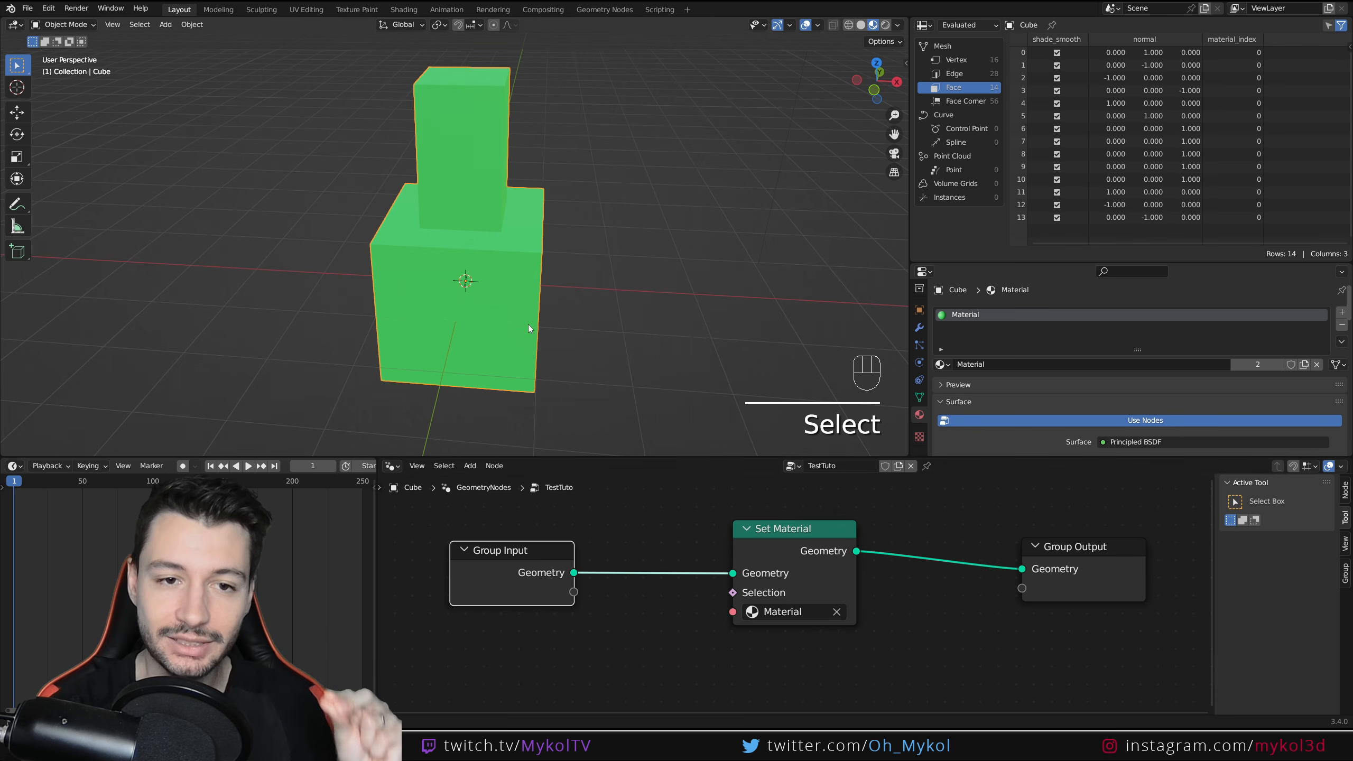
click(787, 543)
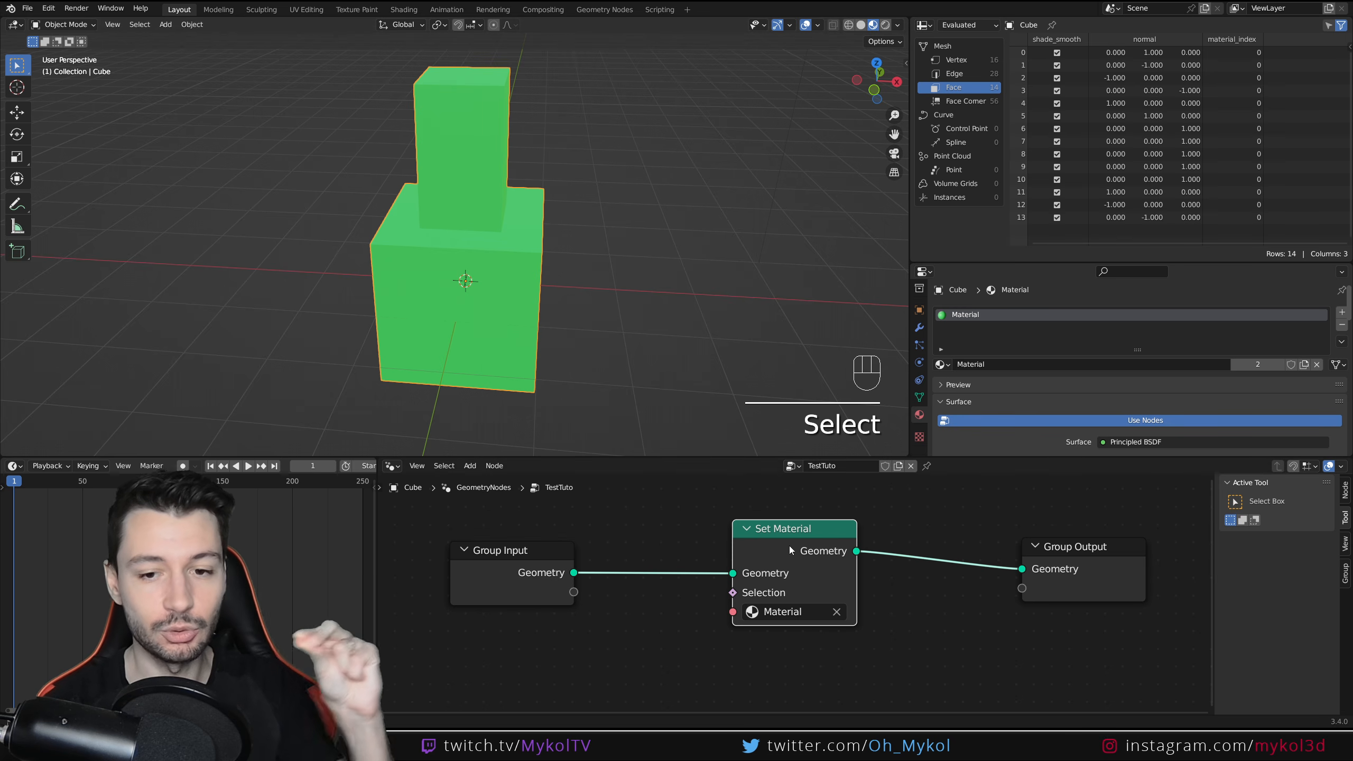
click(1104, 556)
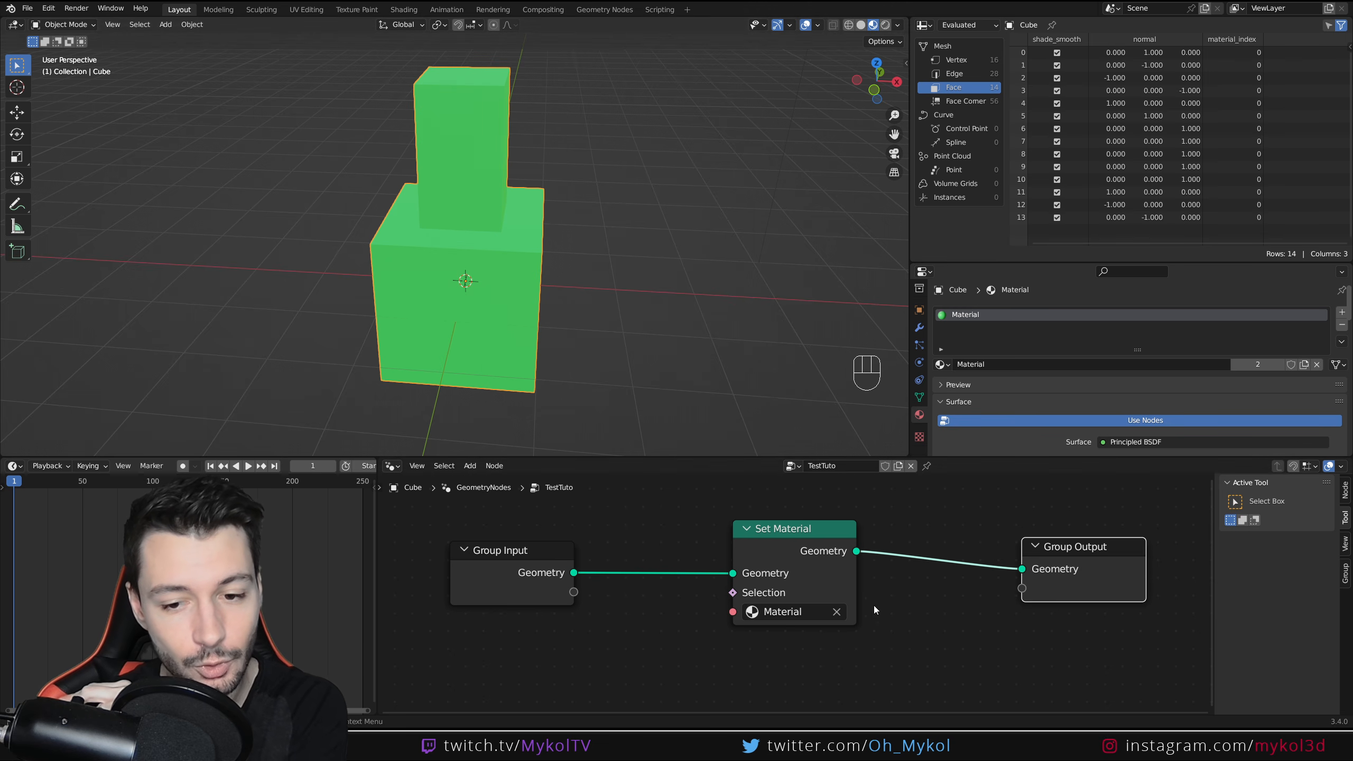
- Clear the material from the Set Material node and delete the node while keeping Group Input linked to Group Output
click(836, 612)
click(807, 532)
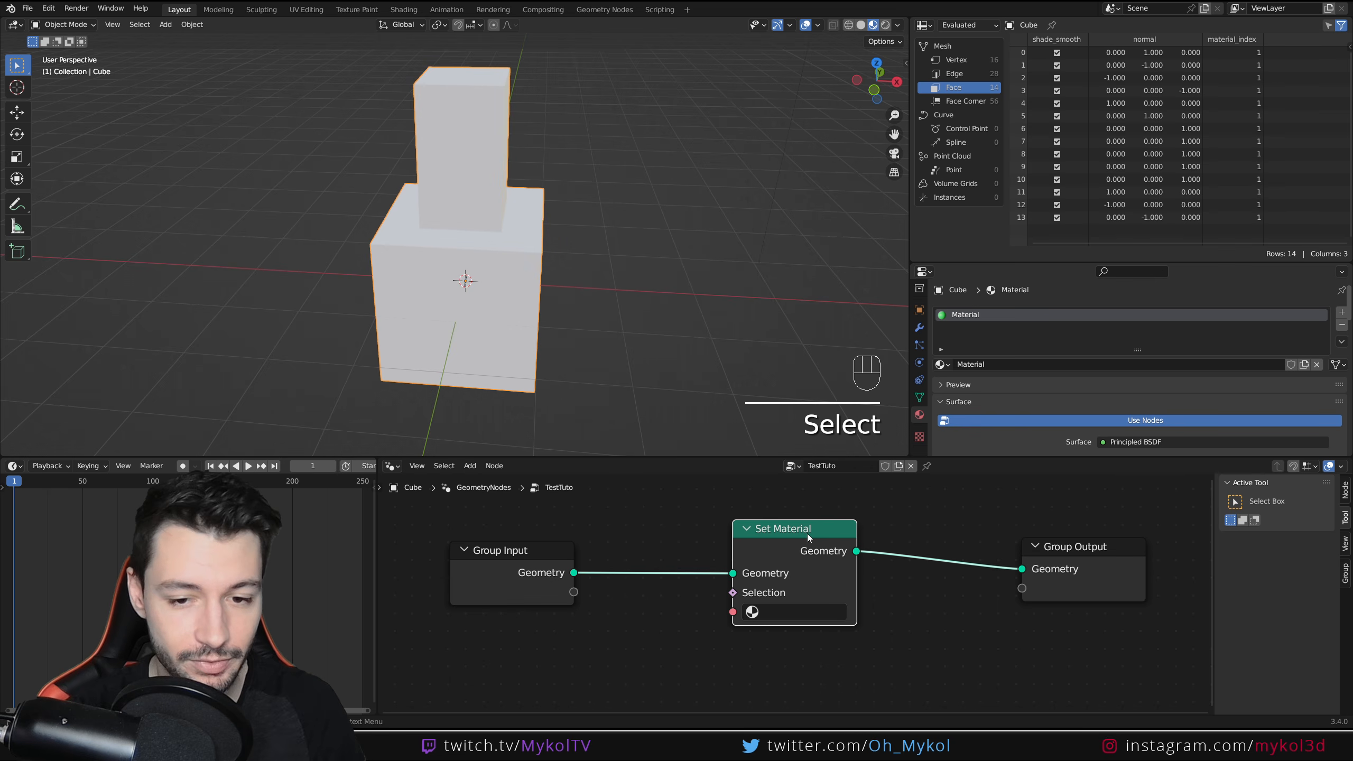
key(ctrl+x)
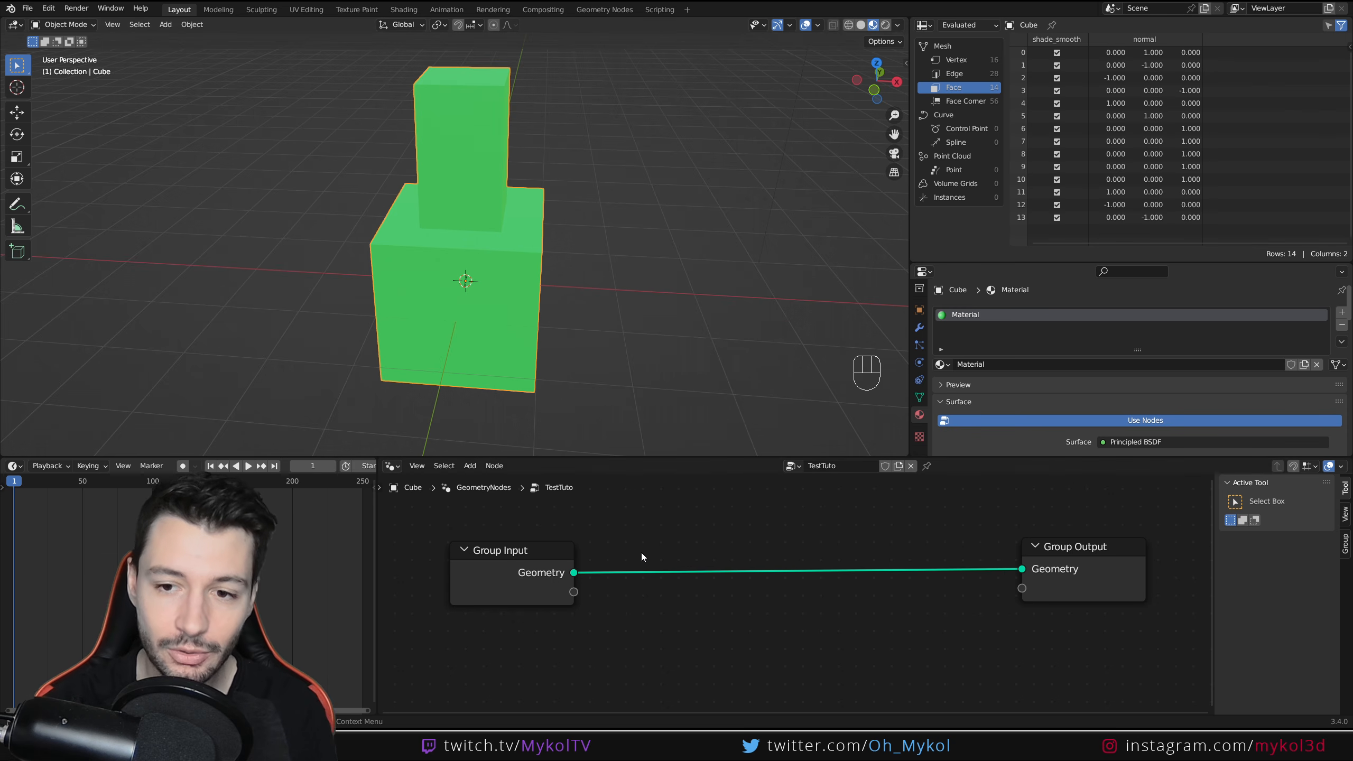
- Remove the cube's material slot and return the viewport to Solid shading
click(1342, 324)
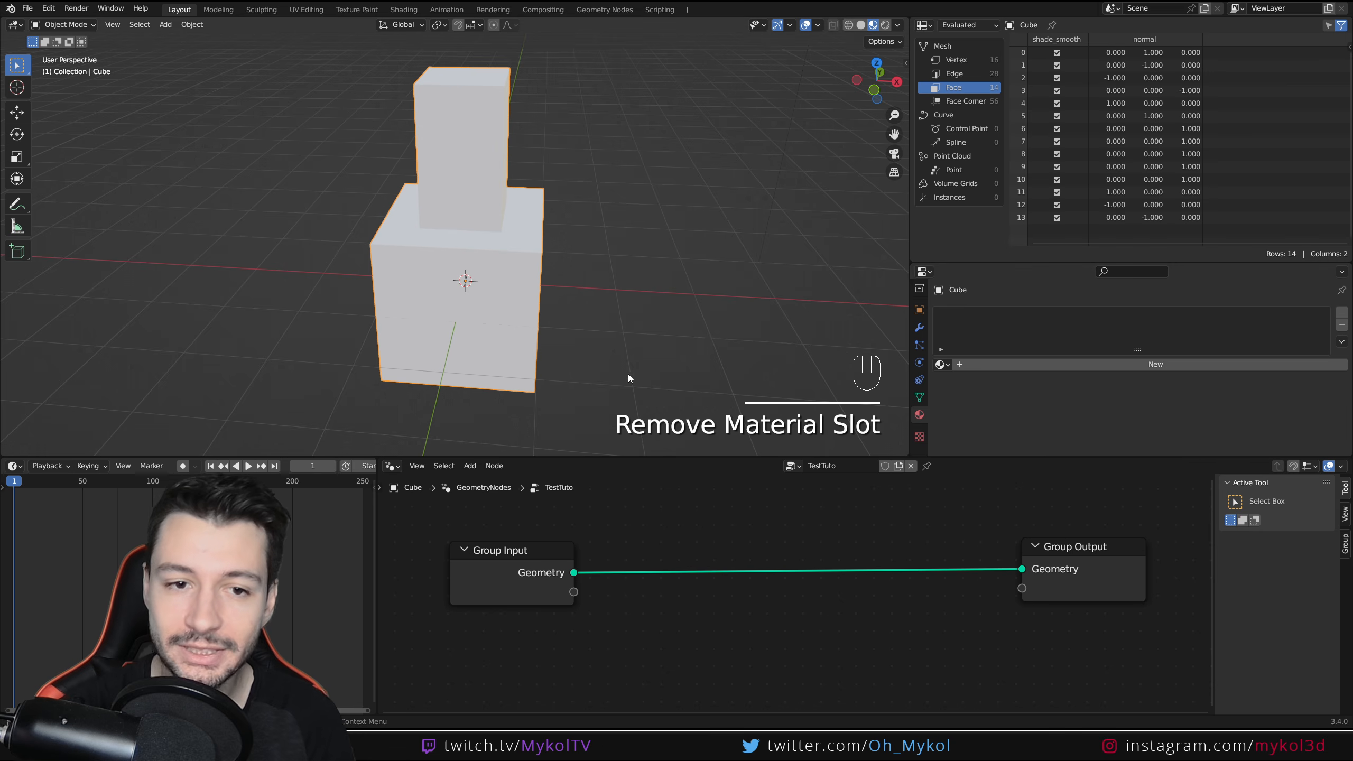
click(860, 24)
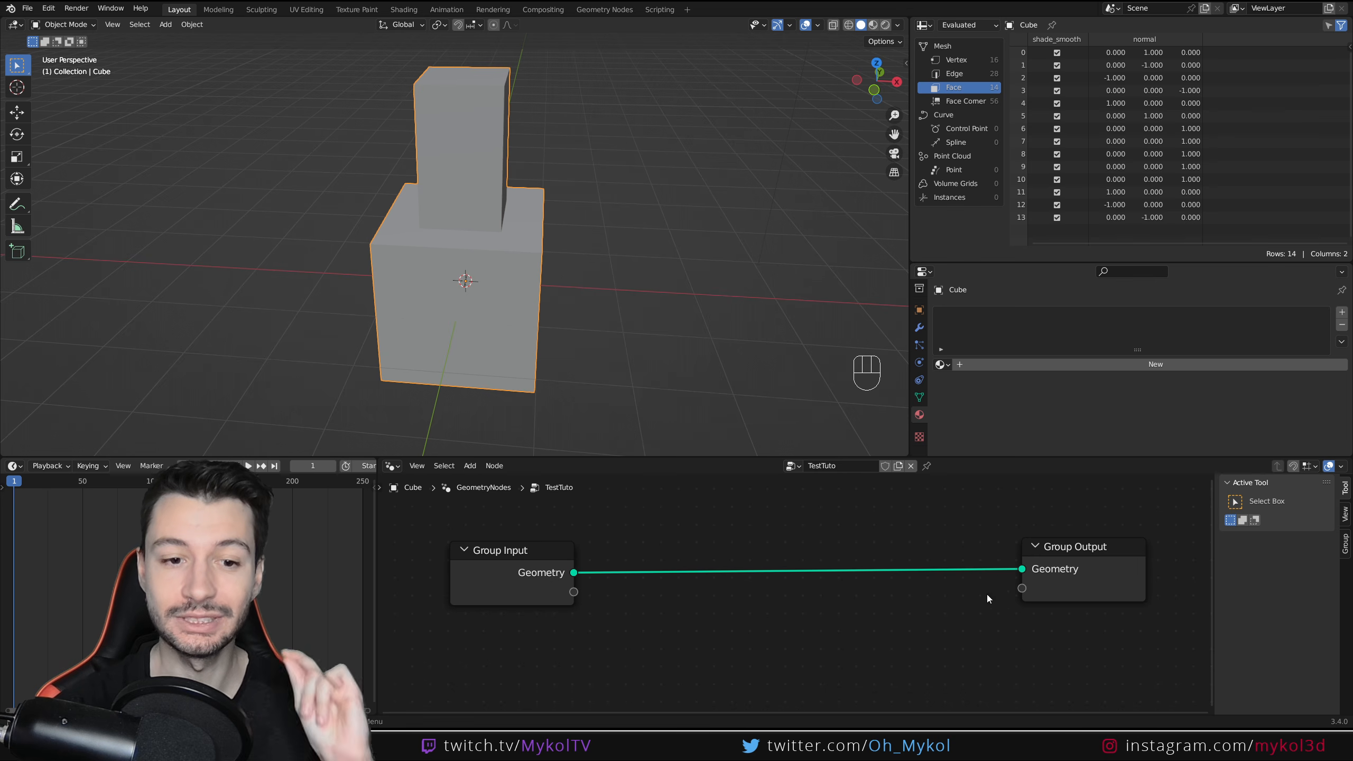
- Show the node group's inputs and outputs in the node editor sidebar and the cube's modifiers in Properties
click(518, 559)
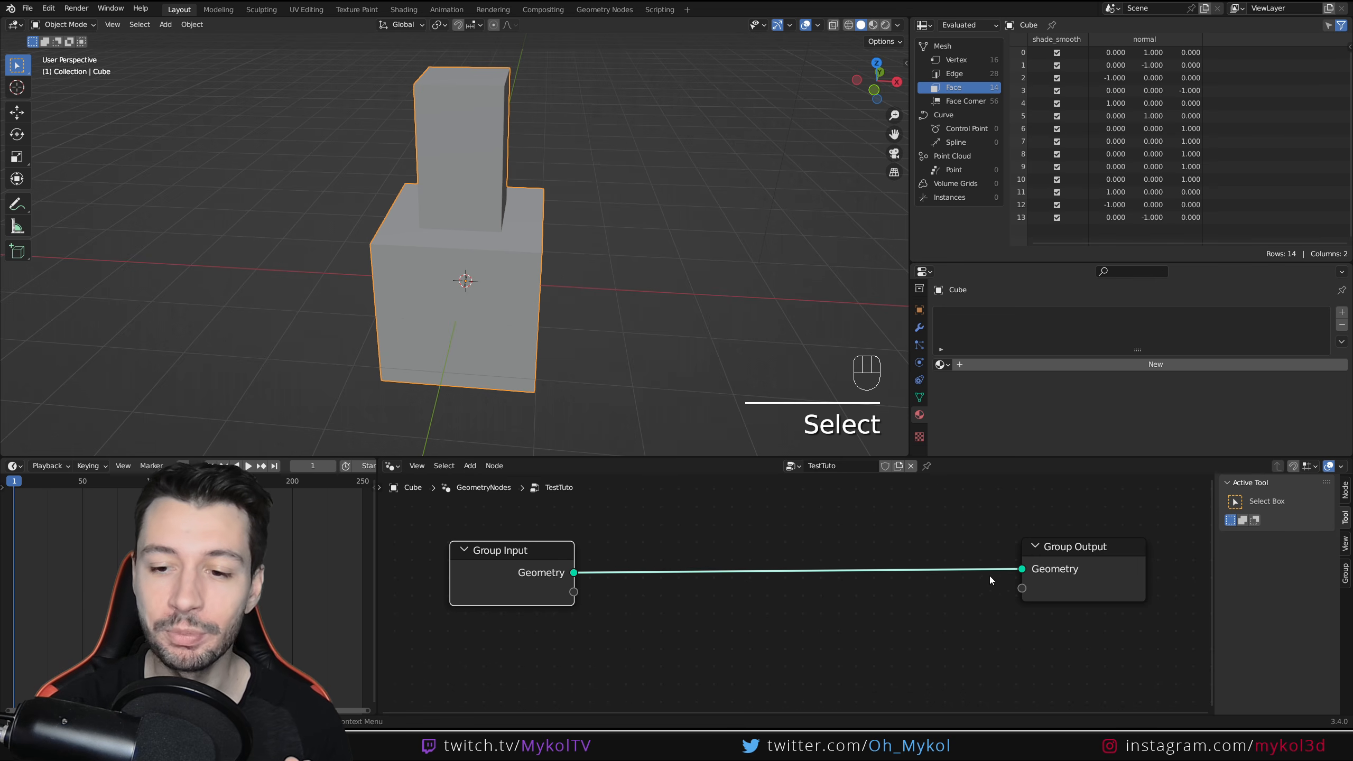
click(1089, 549)
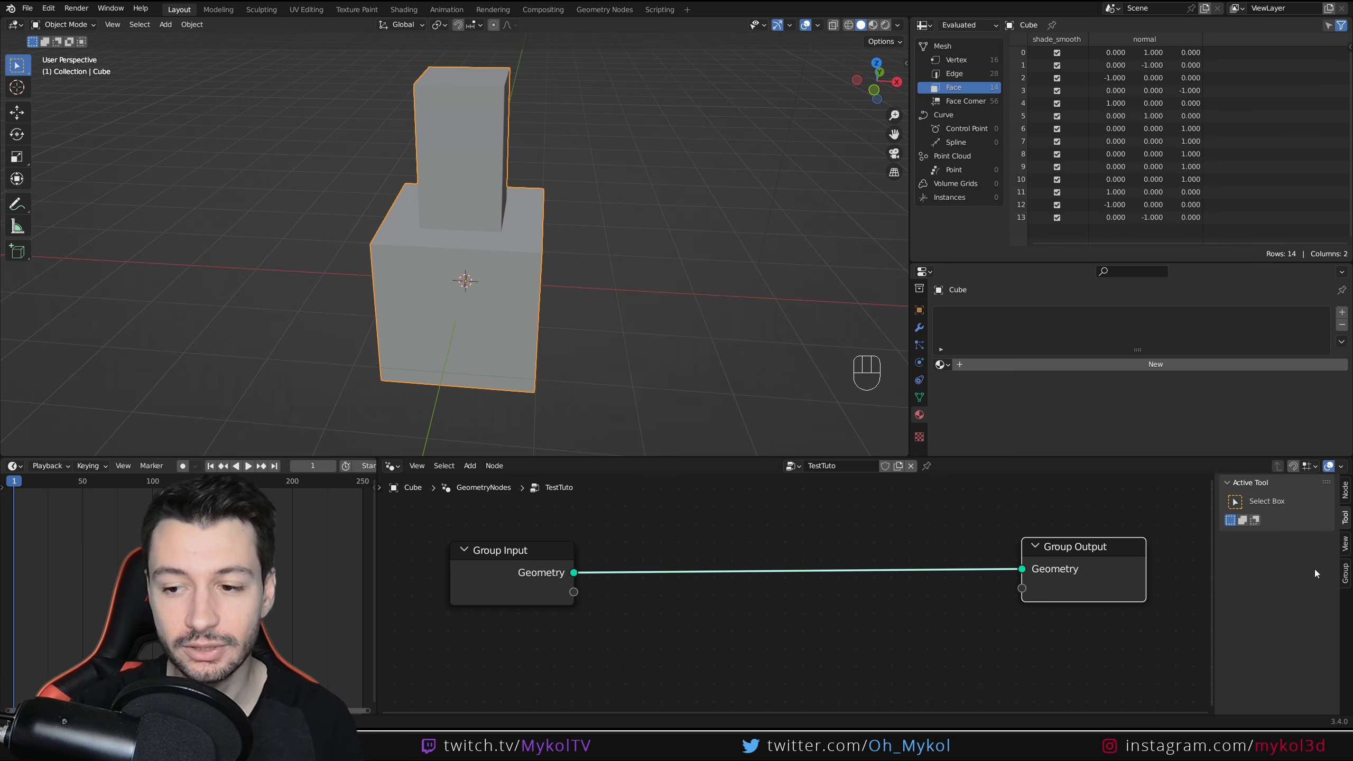
click(1345, 572)
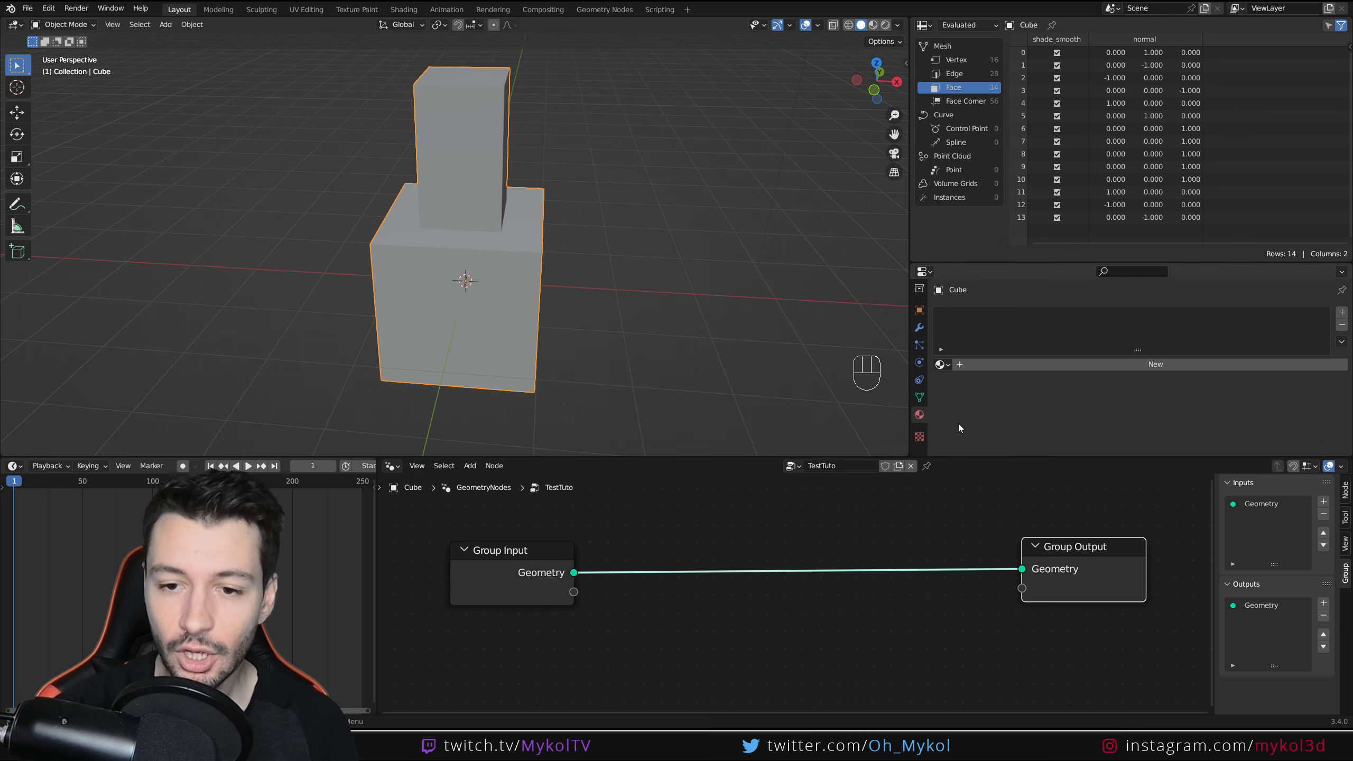
click(919, 327)
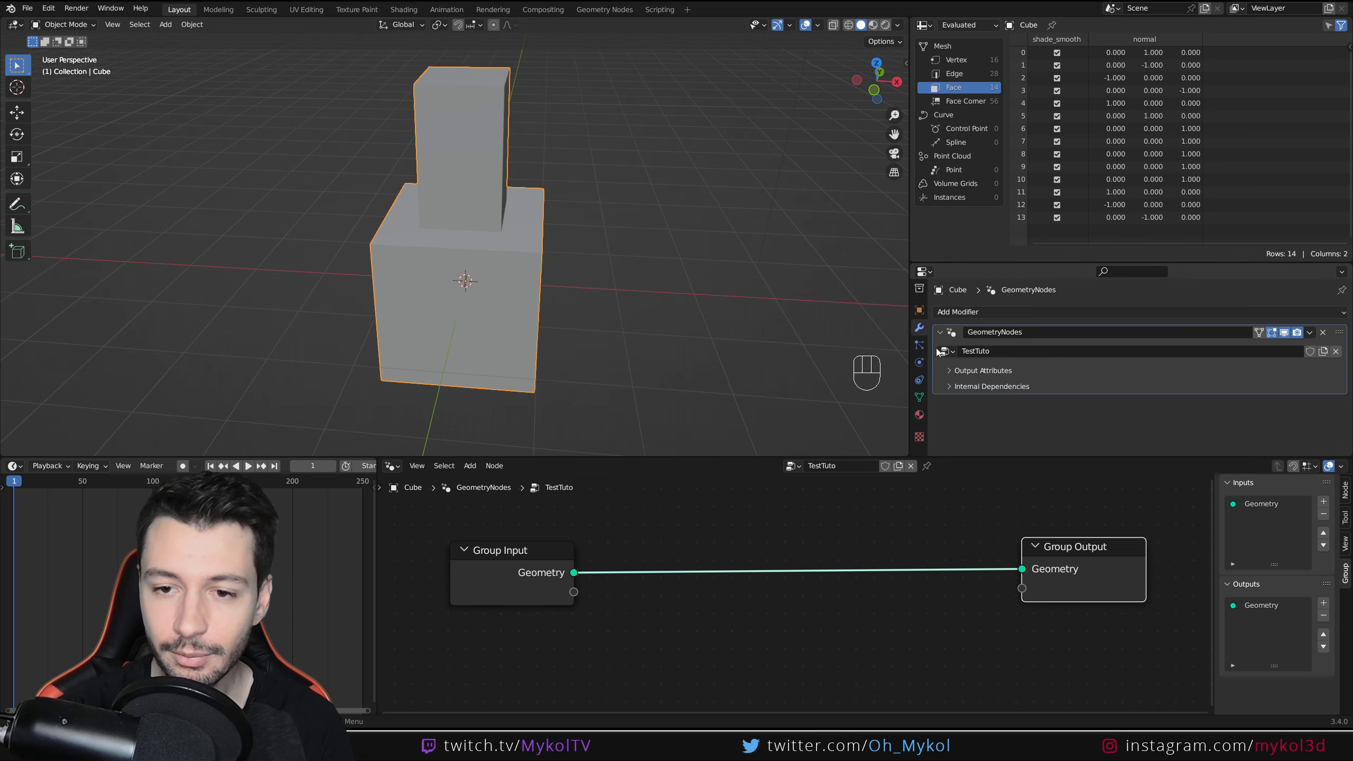
- Expand the modifier's Output Attributes and Internal Dependencies sections and add a Float input to the node group
click(954, 372)
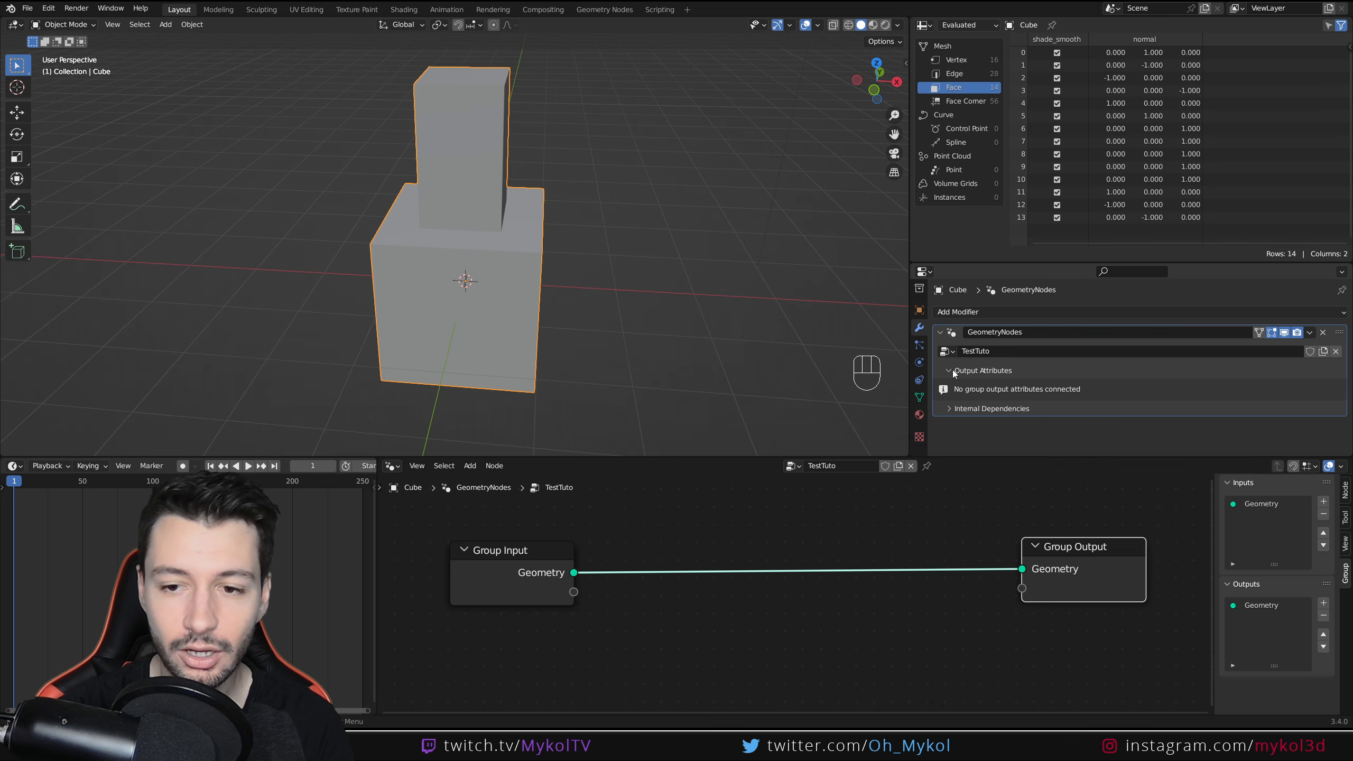
click(954, 408)
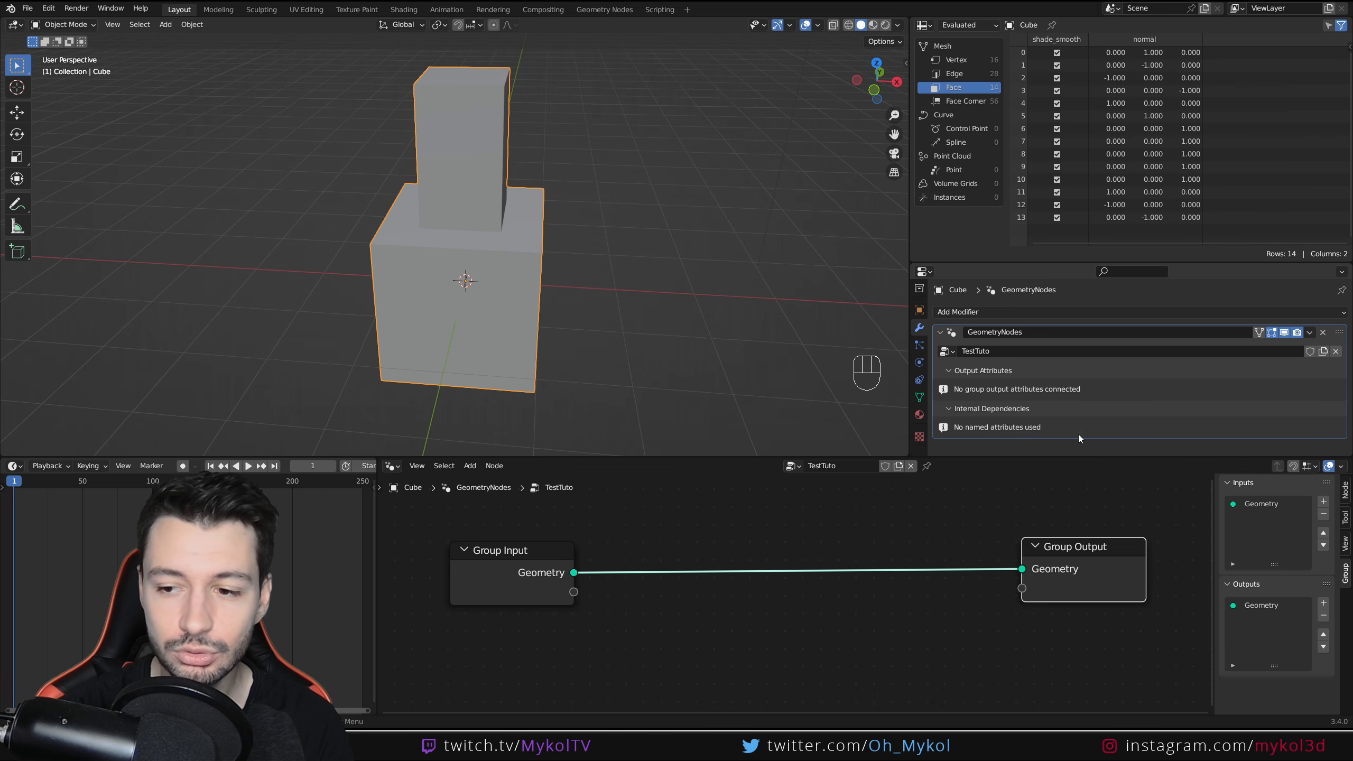
click(1323, 501)
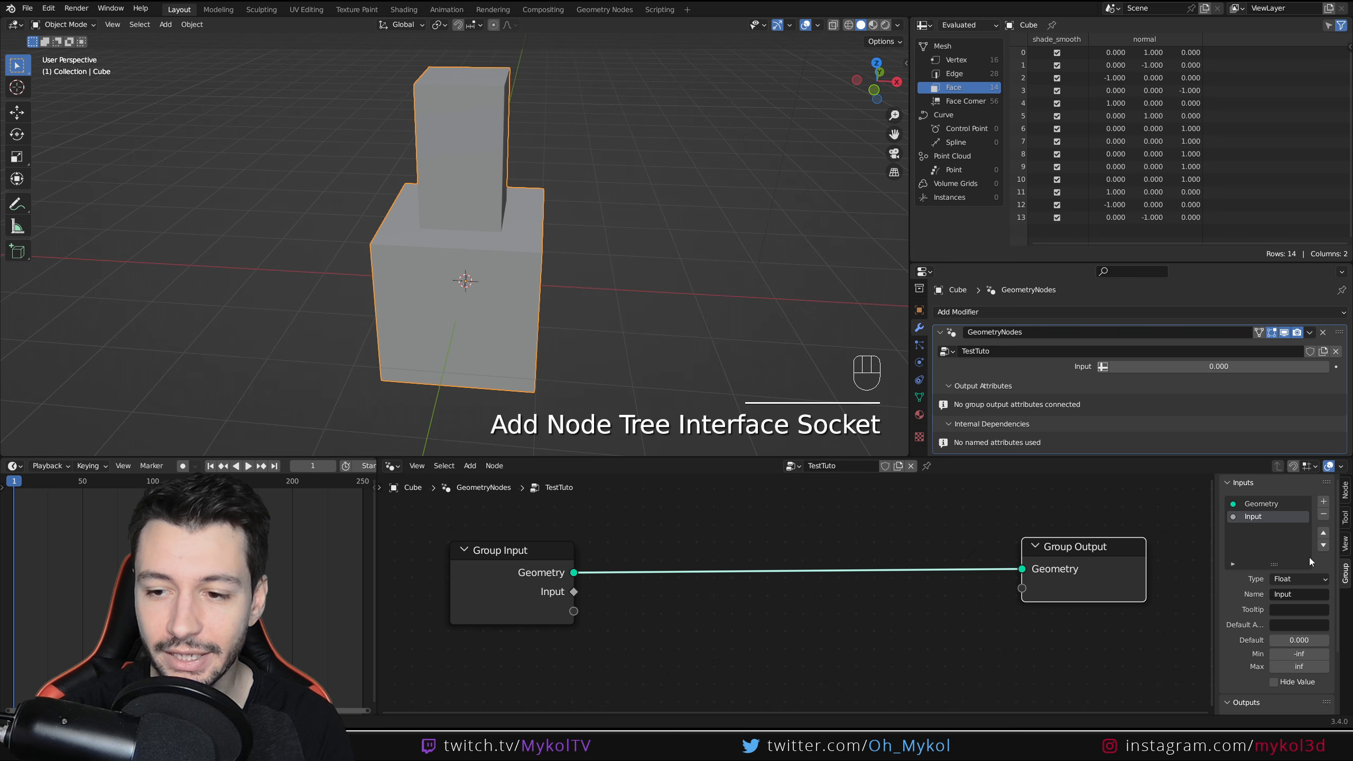
- Add an extra output to the node group and remove it again
scroll(1289, 613, down, 3)
click(1324, 641)
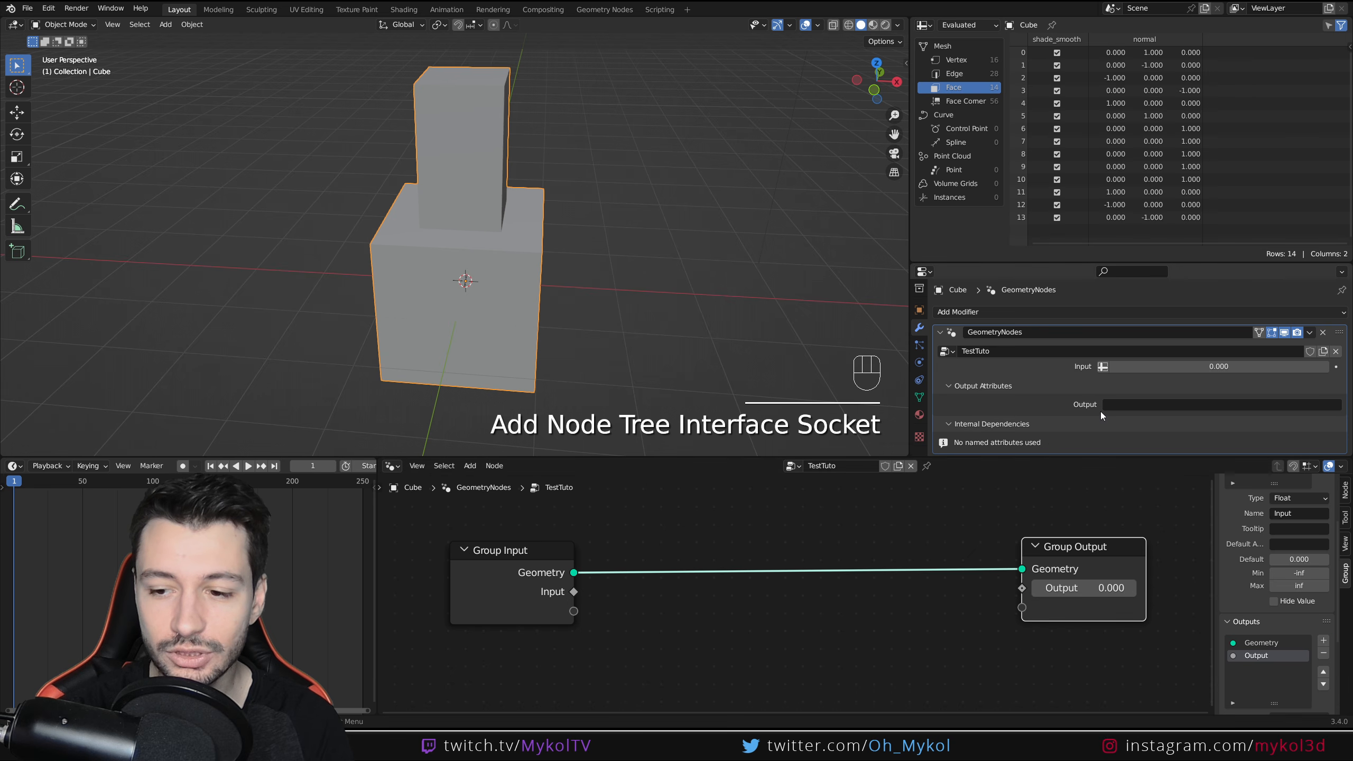
click(1324, 653)
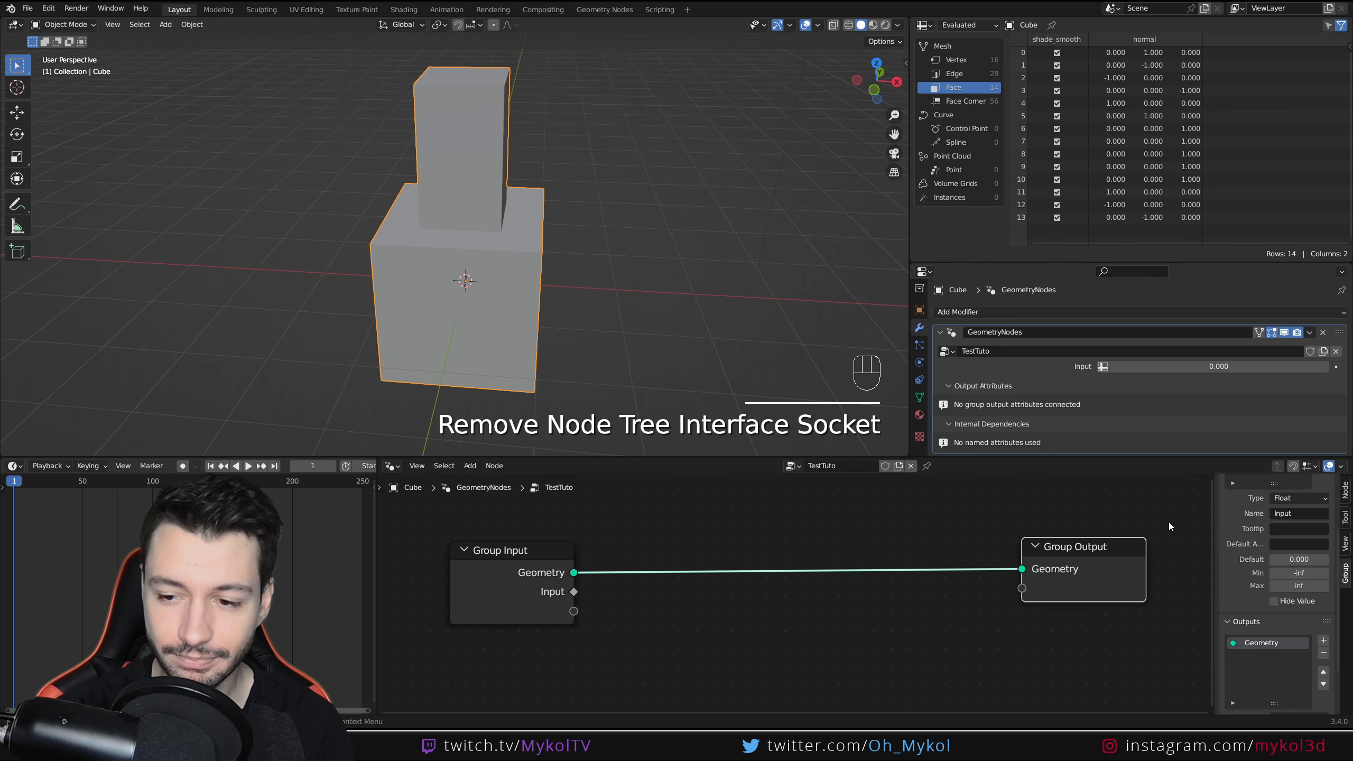
- Select the Group Input node and rename the new group input as test
click(506, 607)
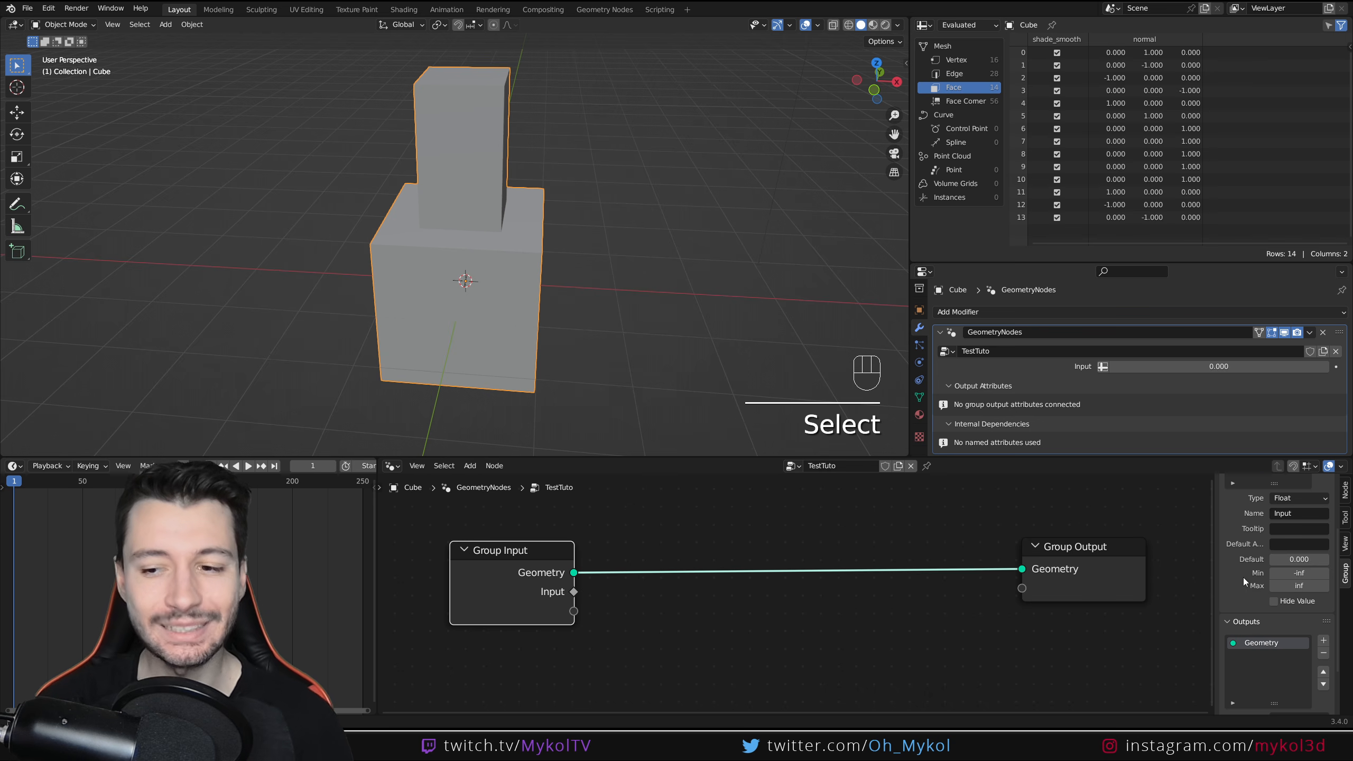
scroll(1243, 577, up, 2)
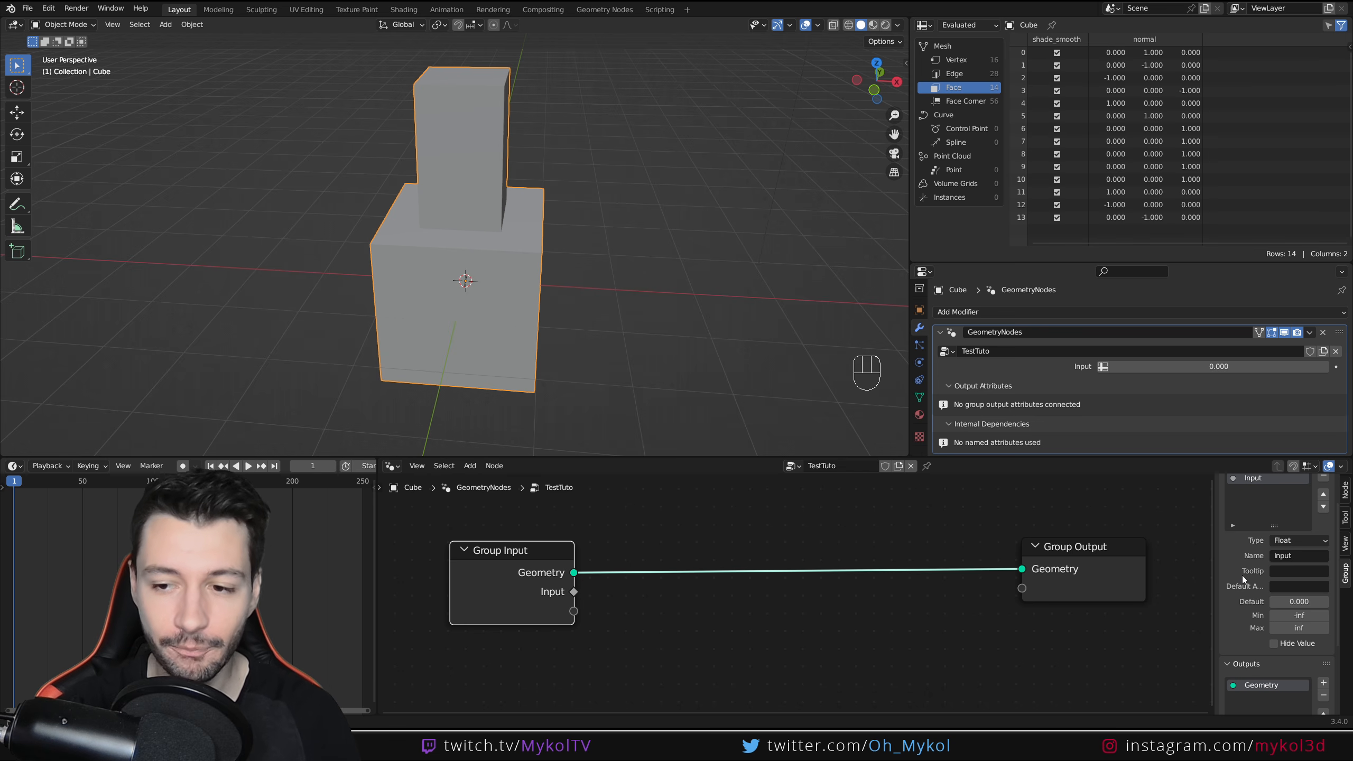
scroll(1230, 560, up, 2)
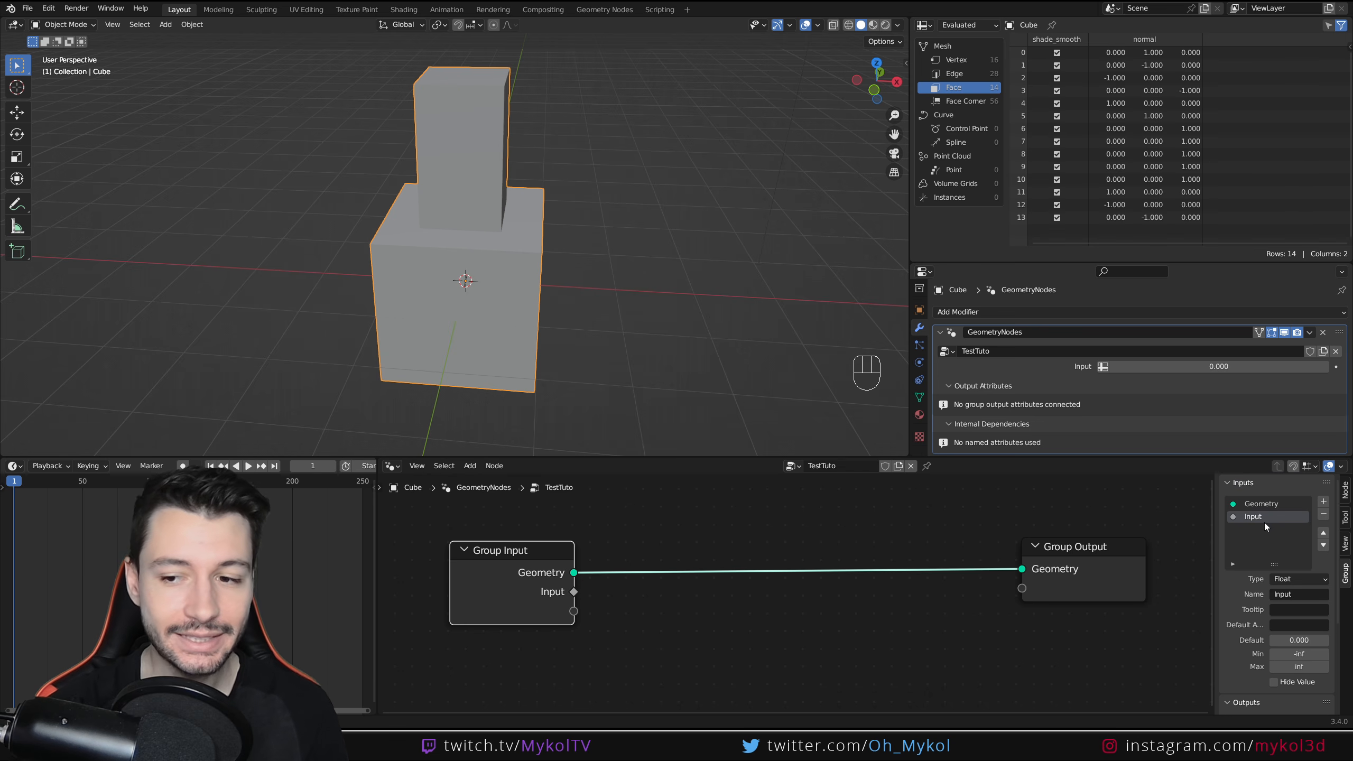
double_click(1256, 518)
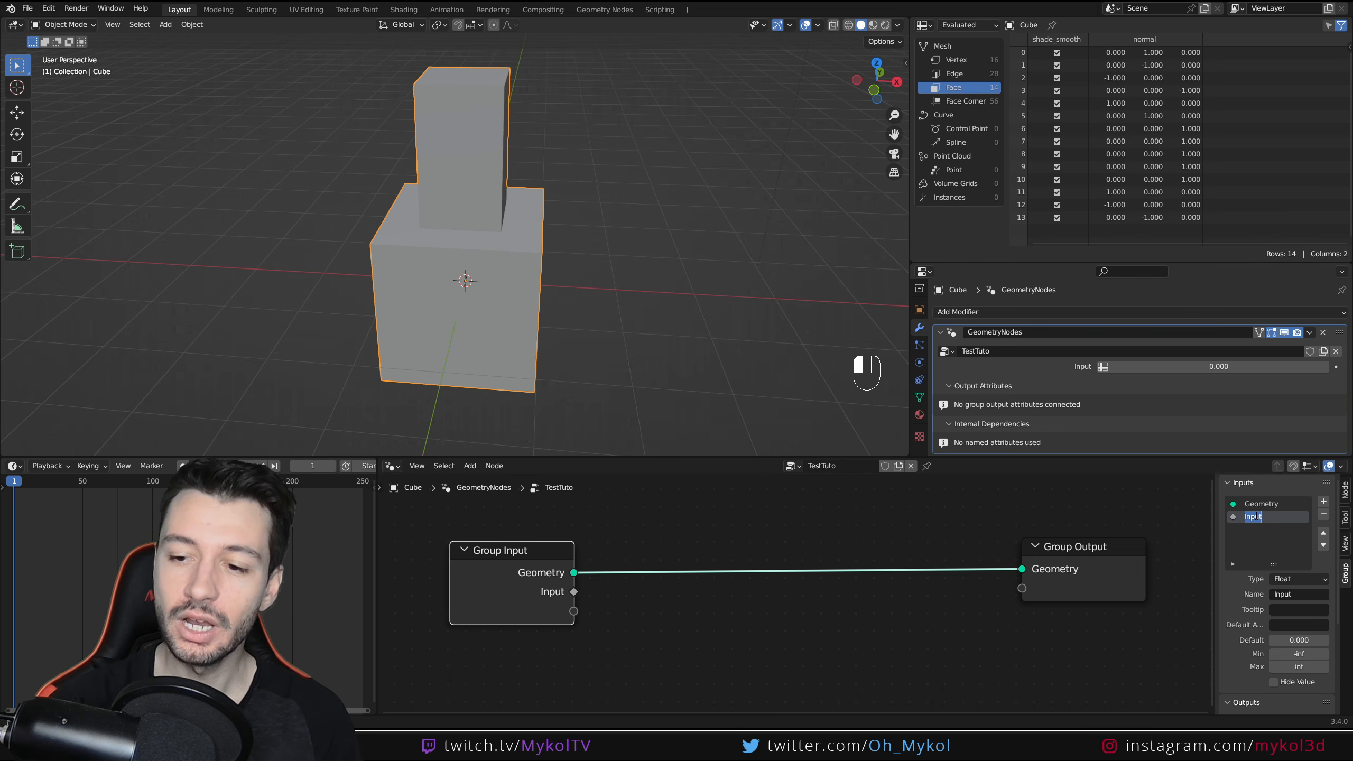
click(1256, 517)
double_click(1254, 515)
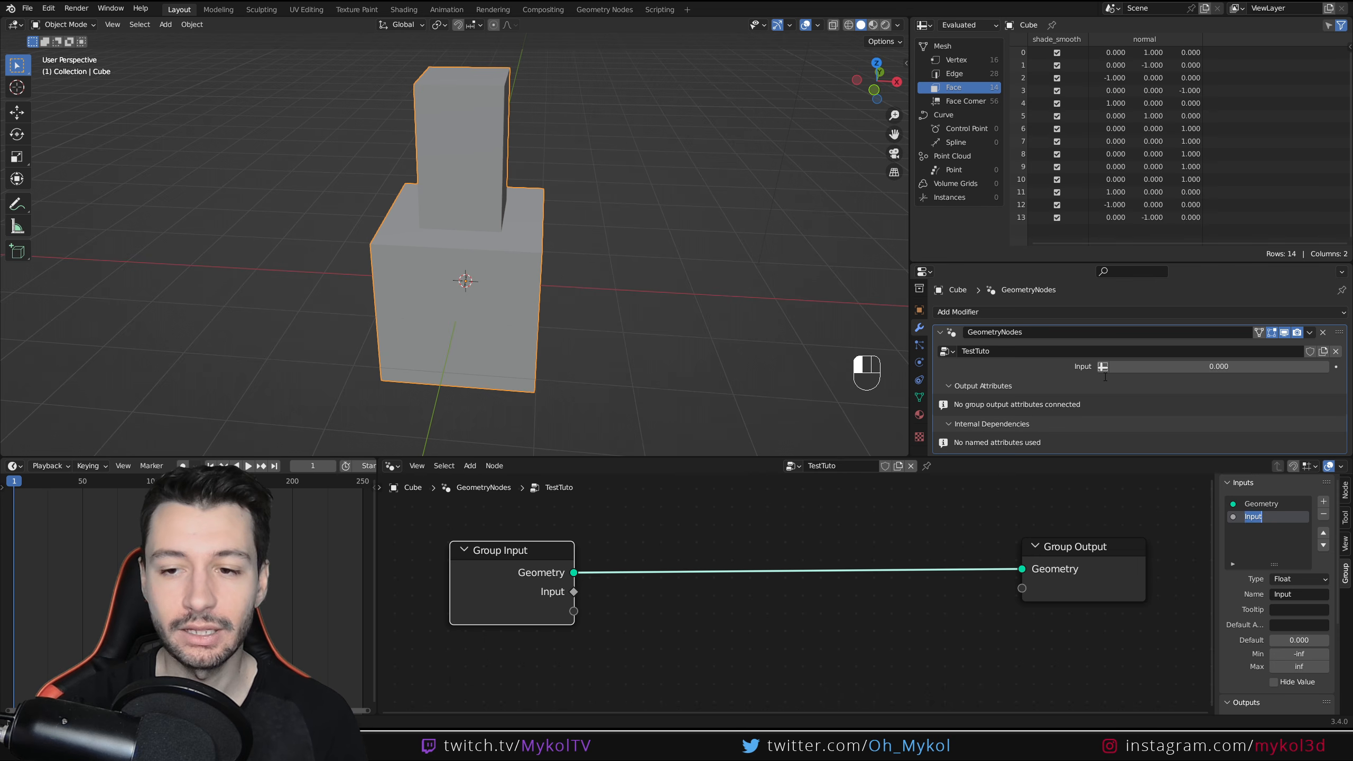
text(test)
key(Return)
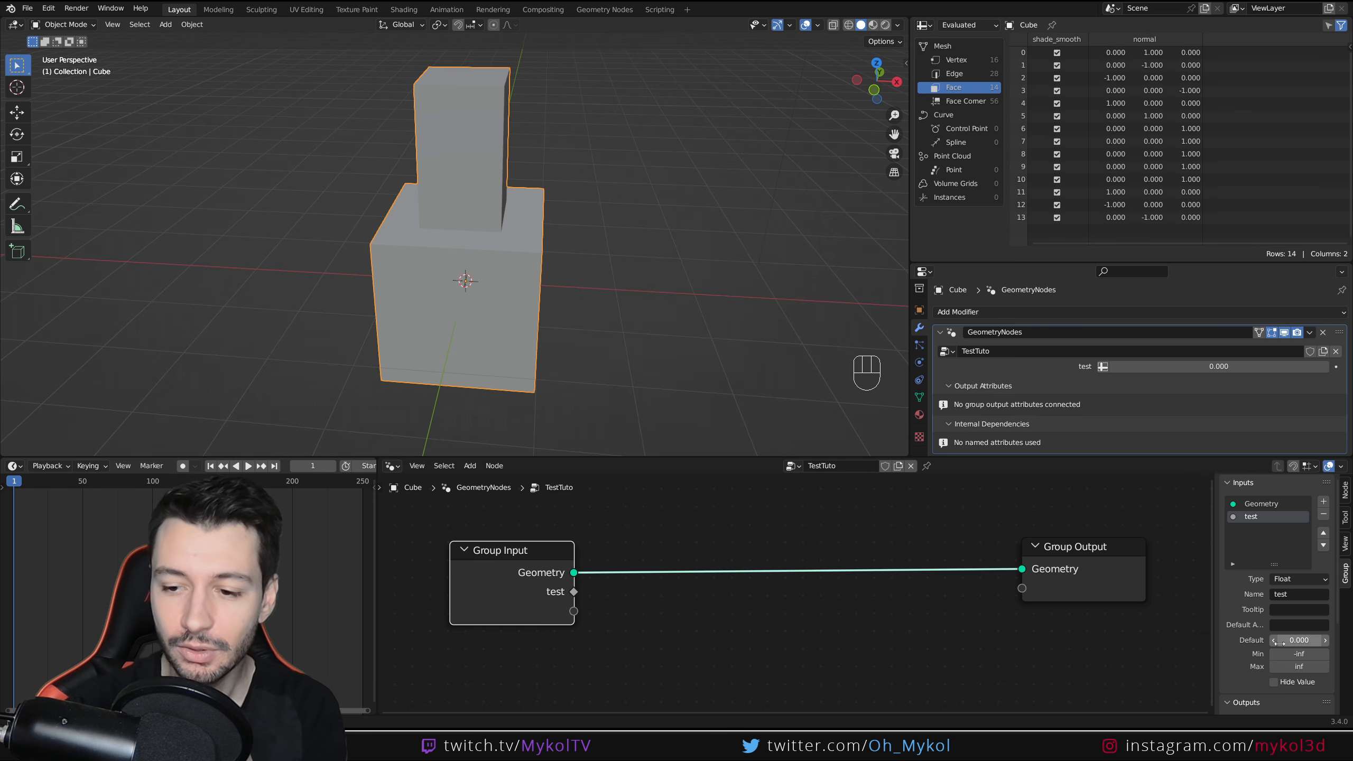
- Rename the test group input as ExtrudeLevel
double_click(1264, 519)
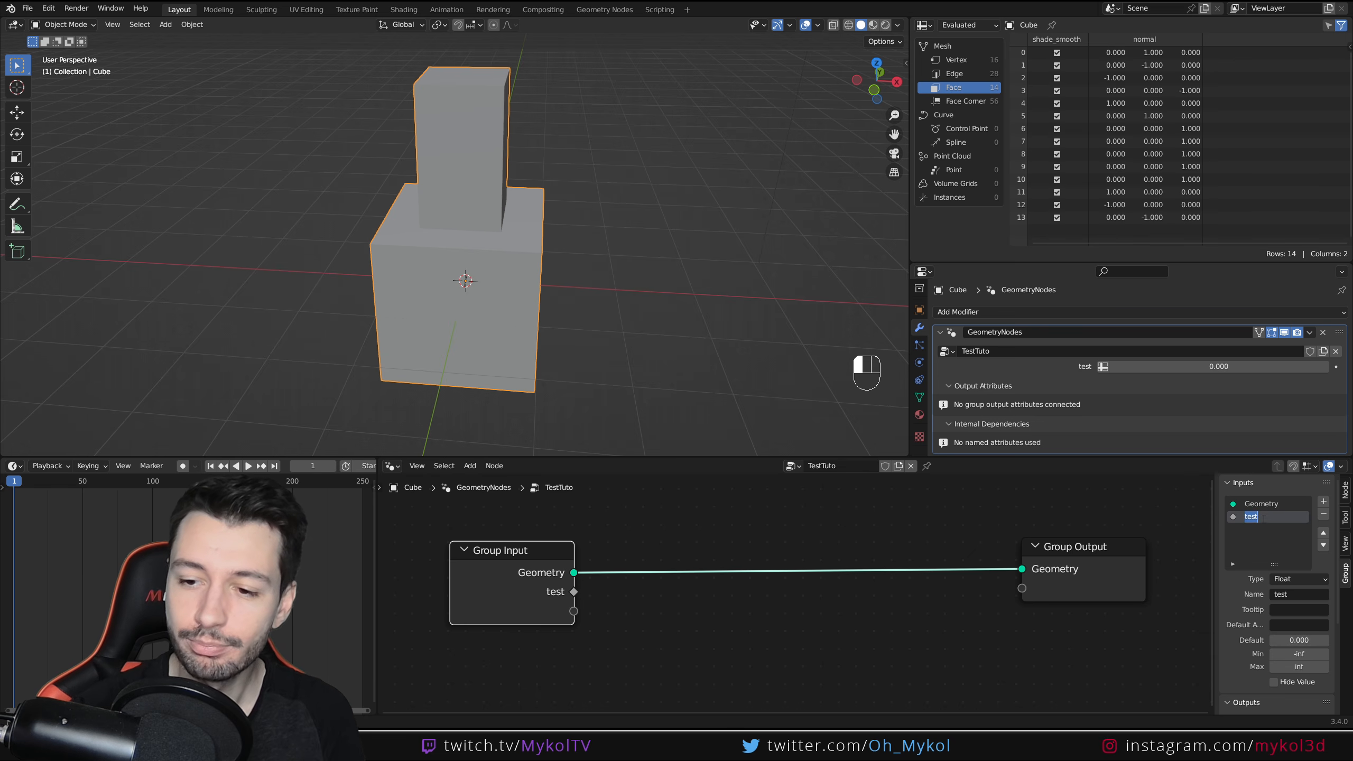
text(E)
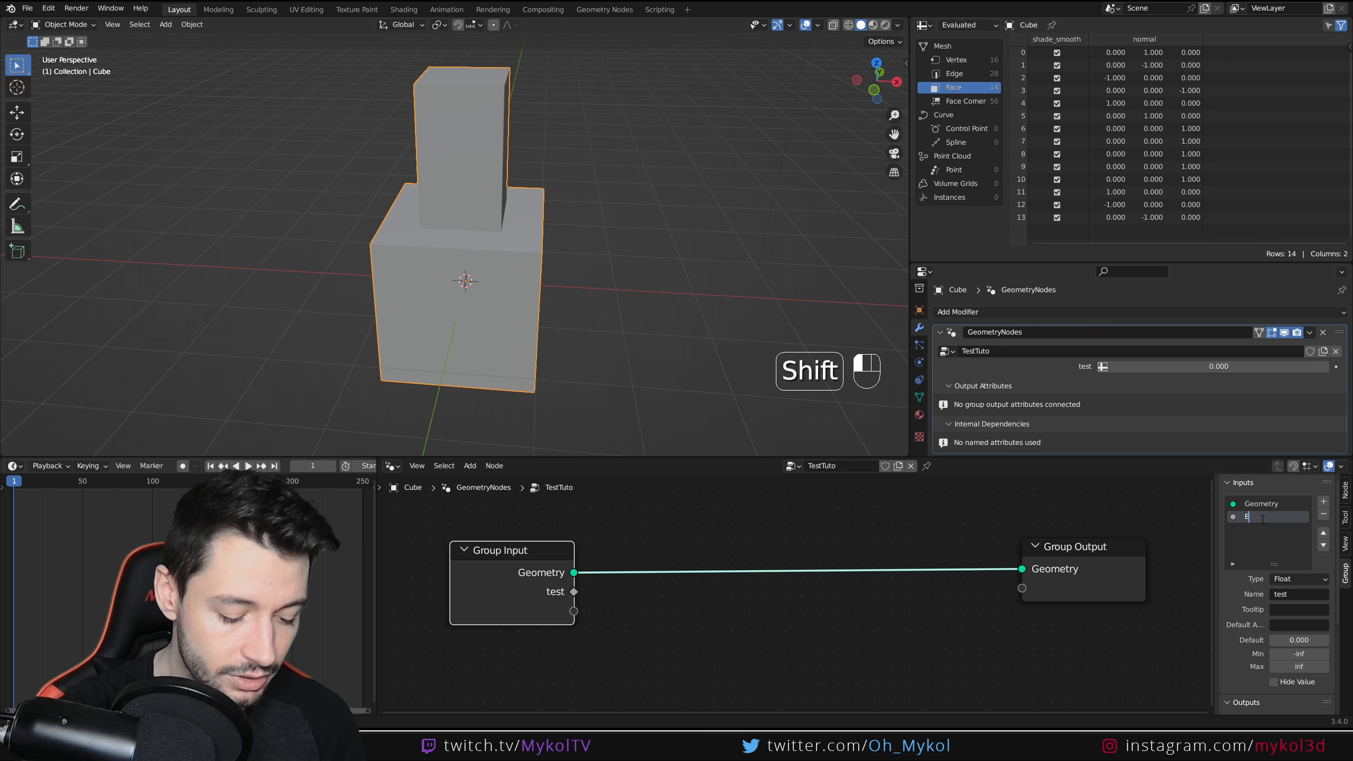
text(xtrude)
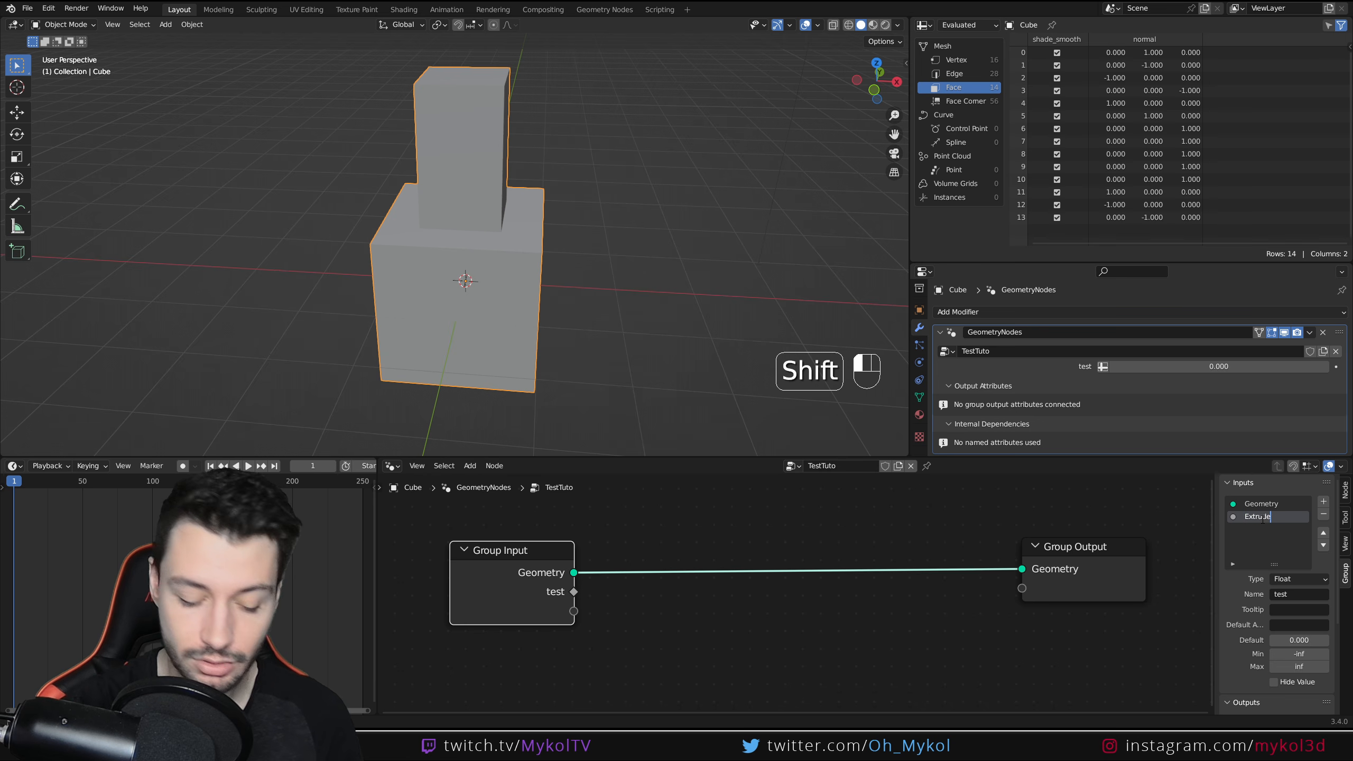
text(Level)
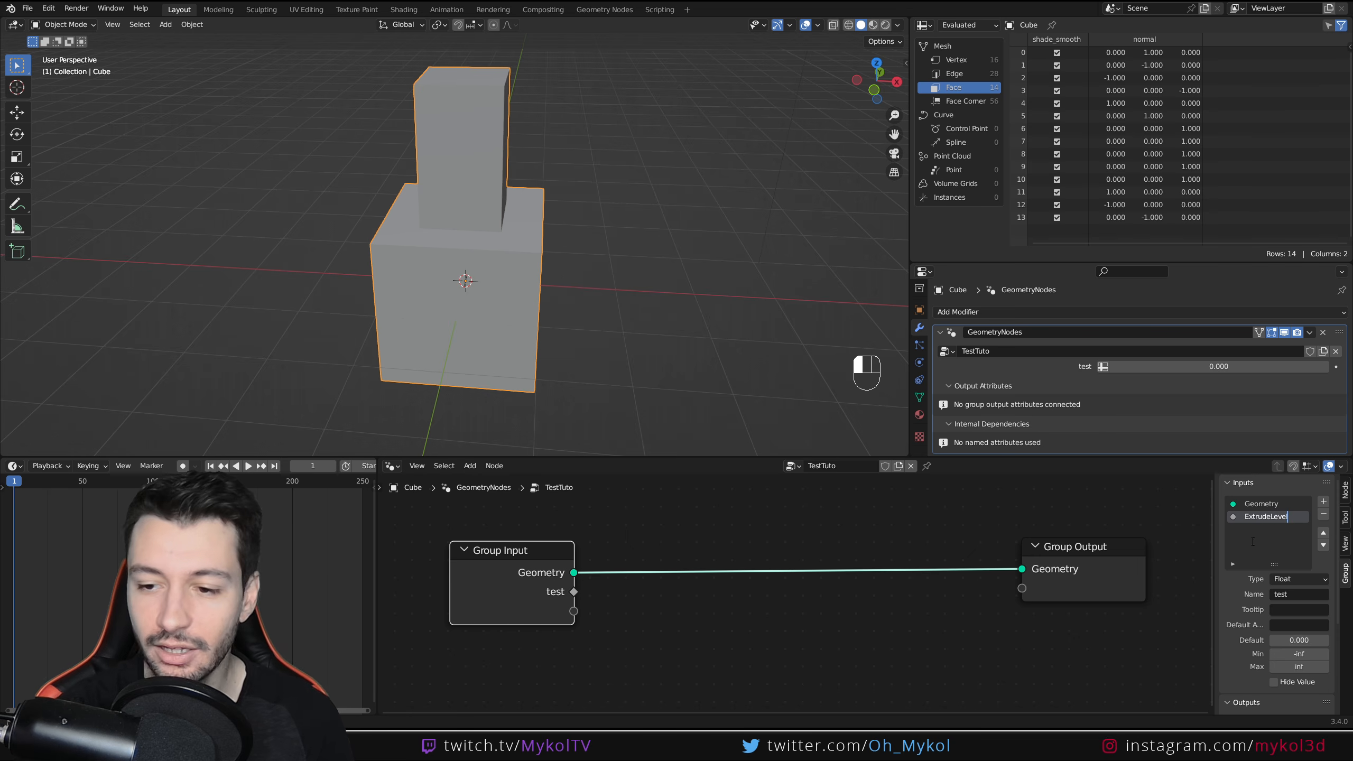
key(Return)
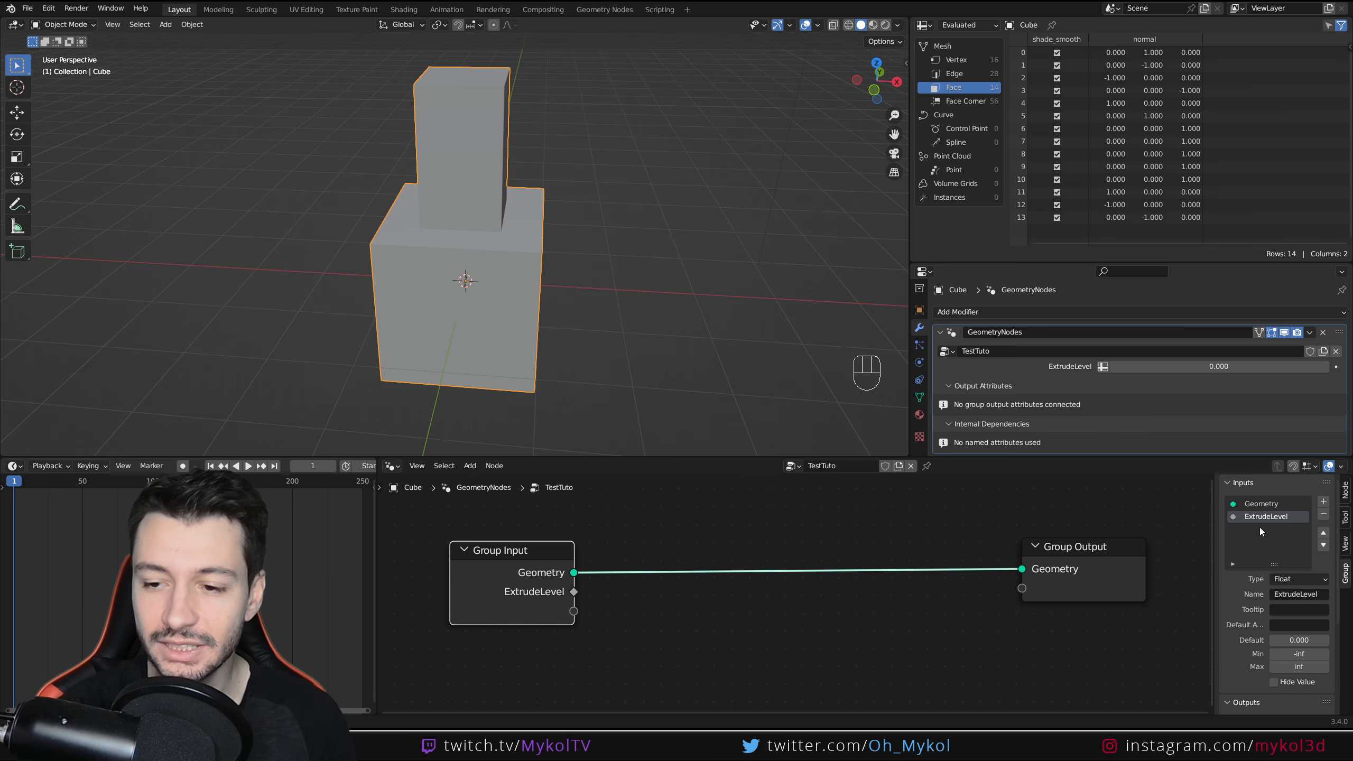
- Replace Level with Value in the group input's name so it reads ExtrudeValue
double_click(1285, 518)
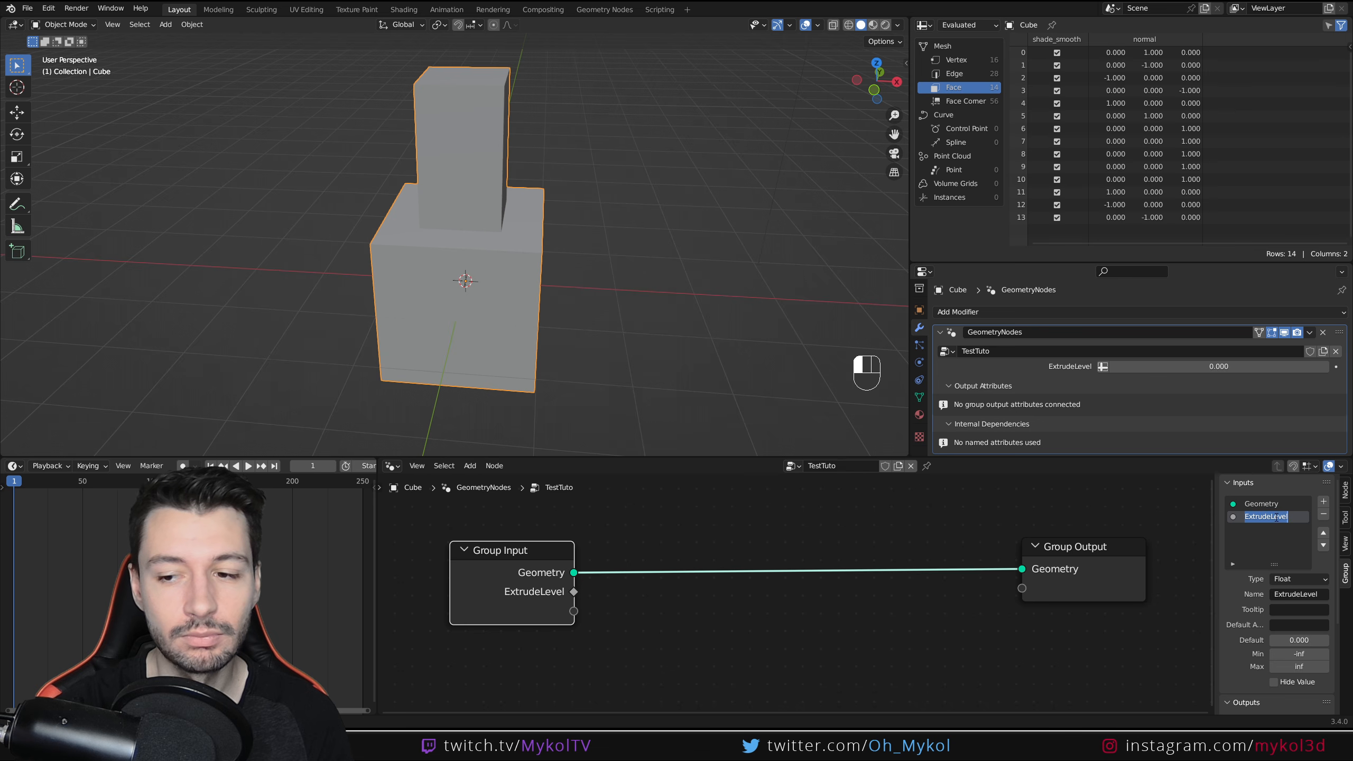
drag(1272, 517, 1317, 513)
text(Value)
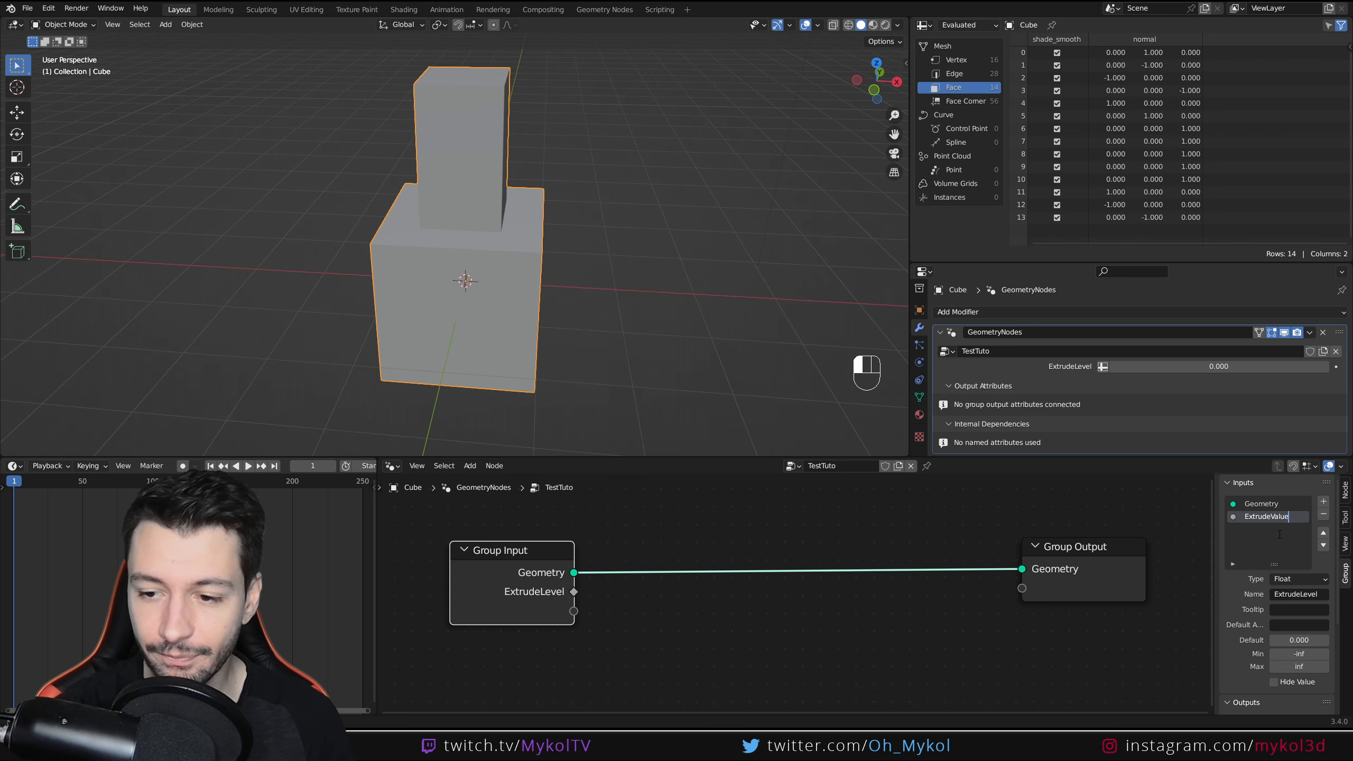
key(Return)
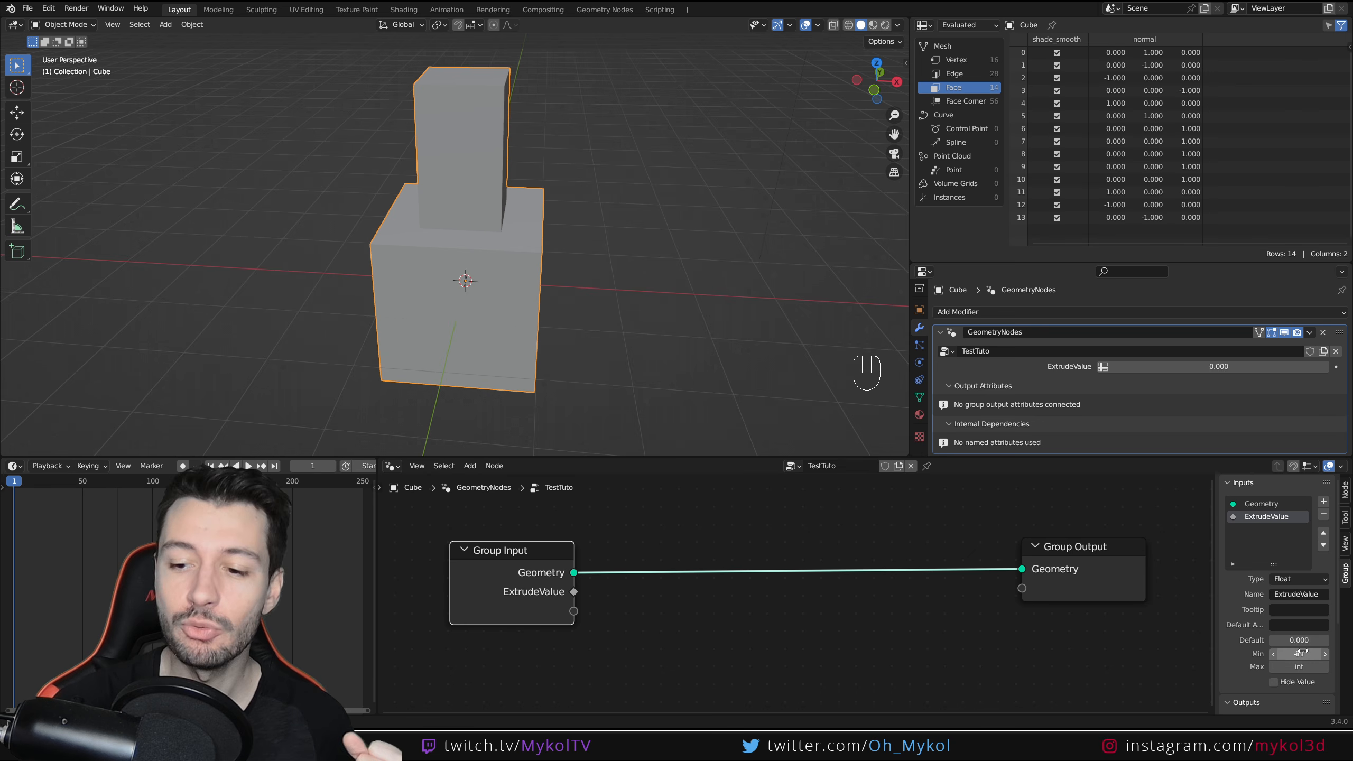
- Limit the ExtrudeValue input to a minimum of -1 and a maximum of 5
click(1308, 653)
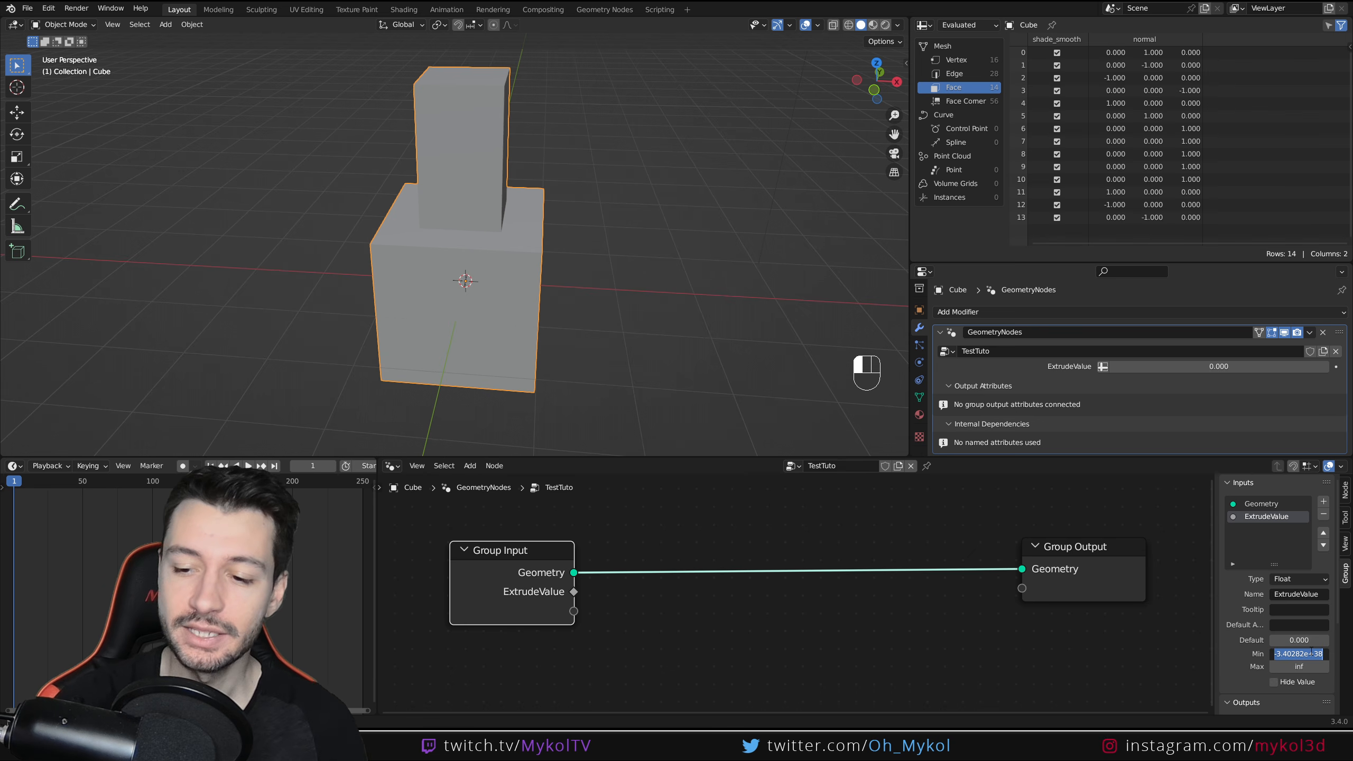
text(-1)
key(Return)
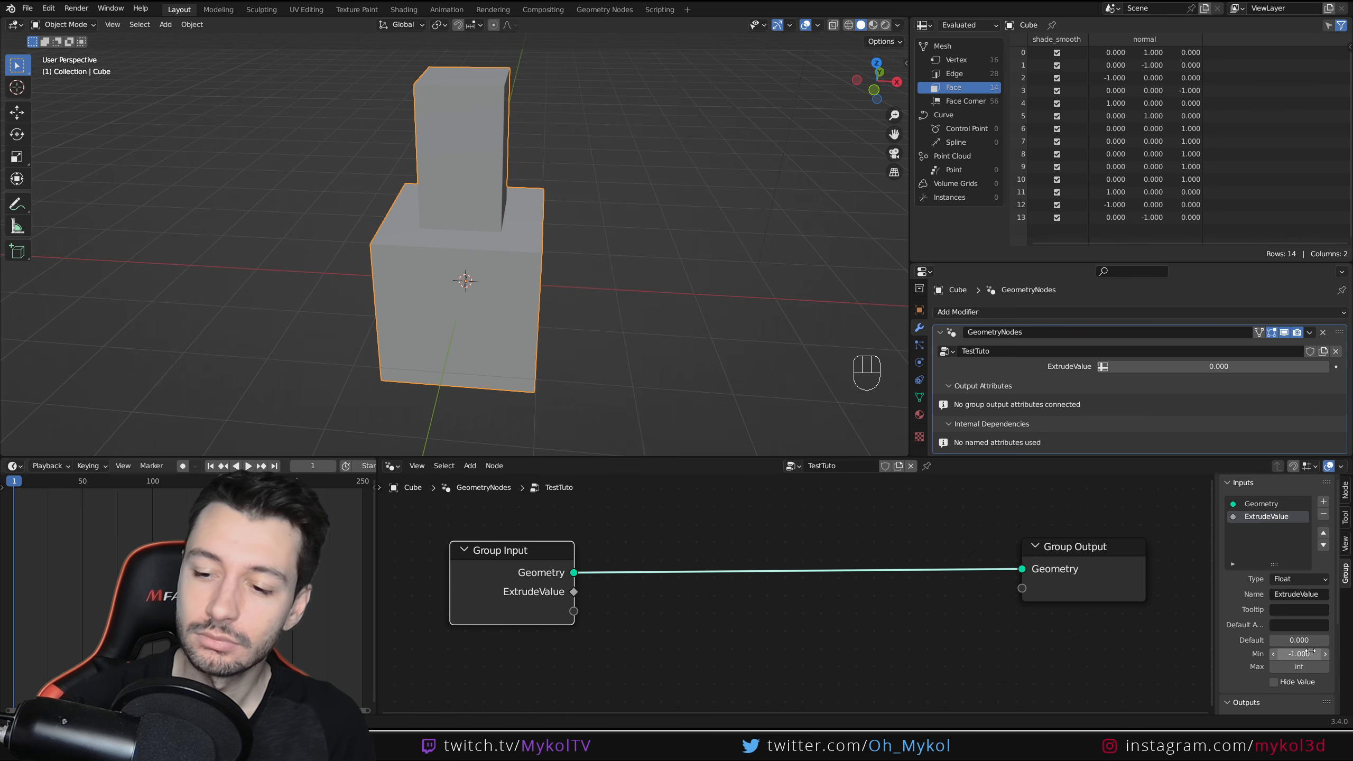
click(1299, 666)
text(5)
key(Return)
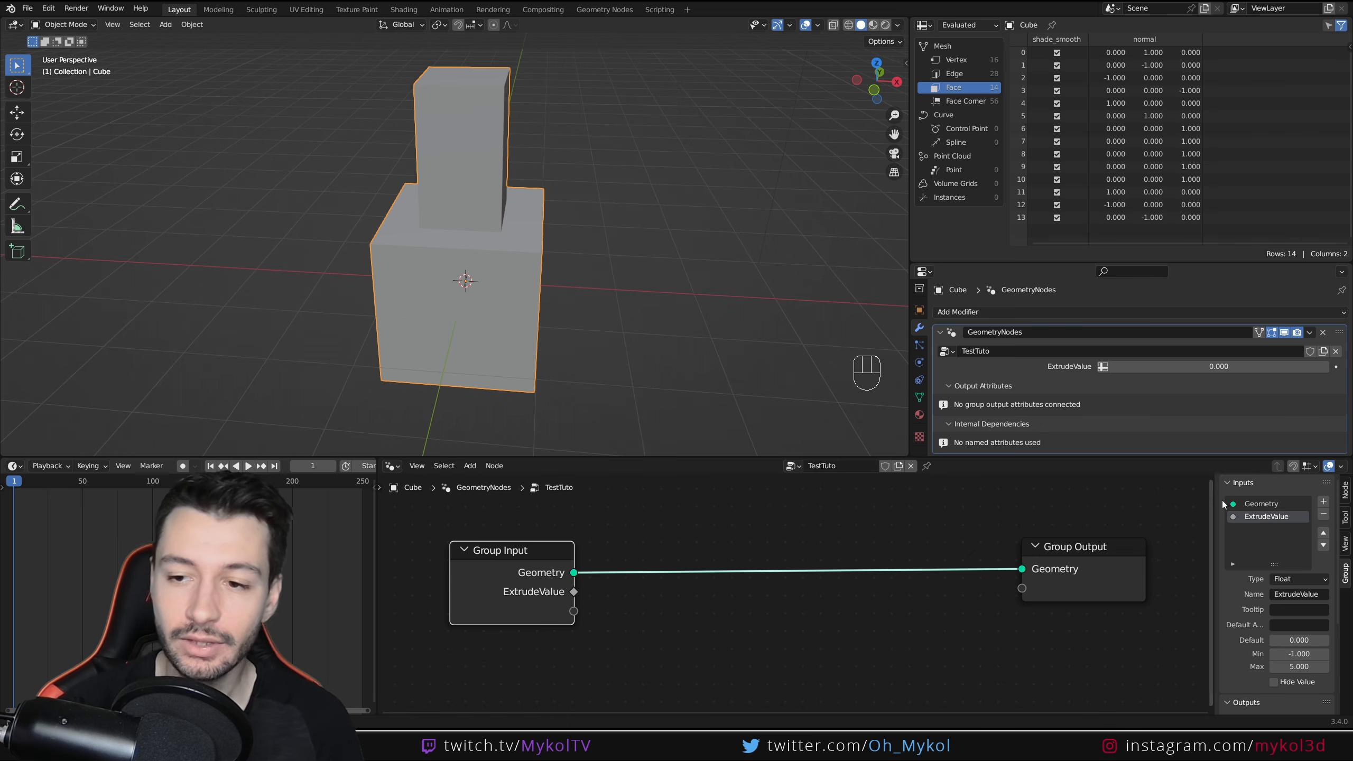
- Raise ExtrudeValue in the cube's GeometryNodes modifier to 5 and try to enter 7
drag(1195, 367, 1315, 368)
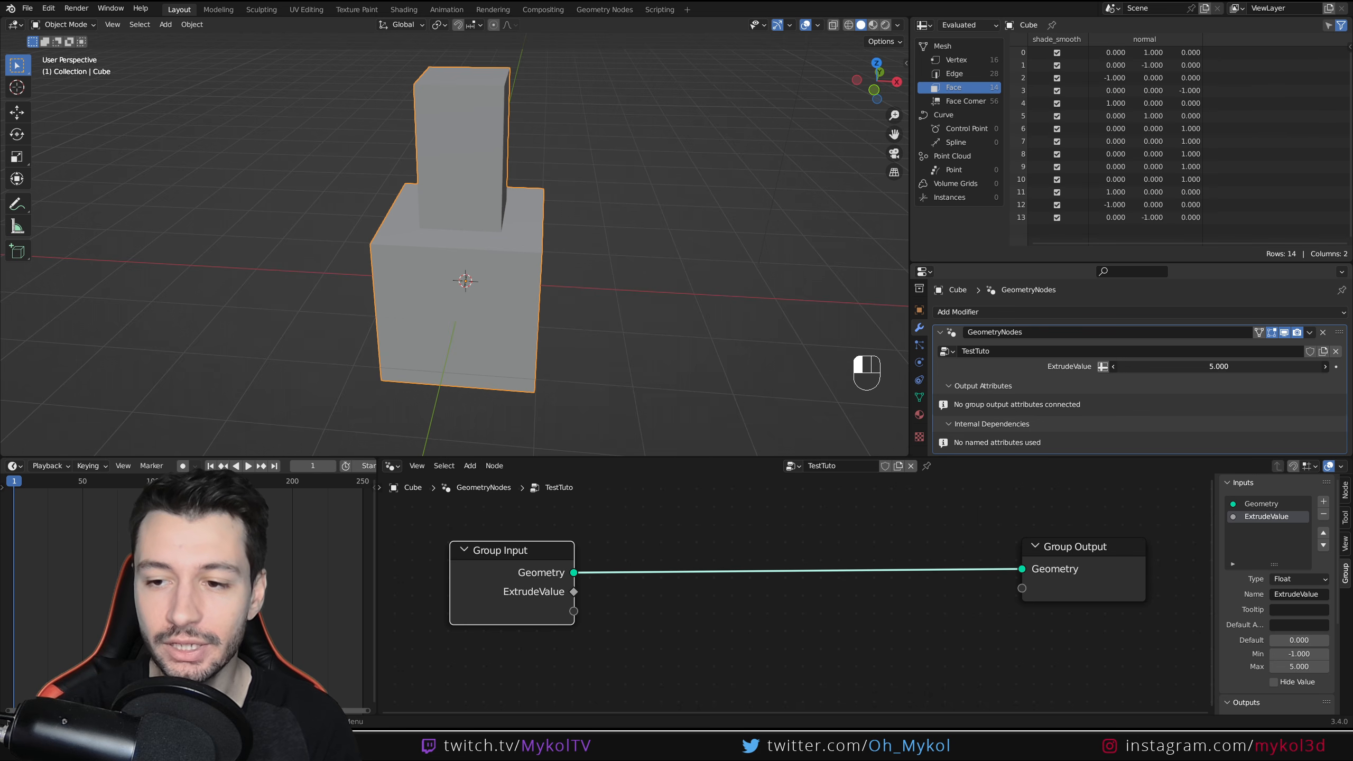
click(1207, 368)
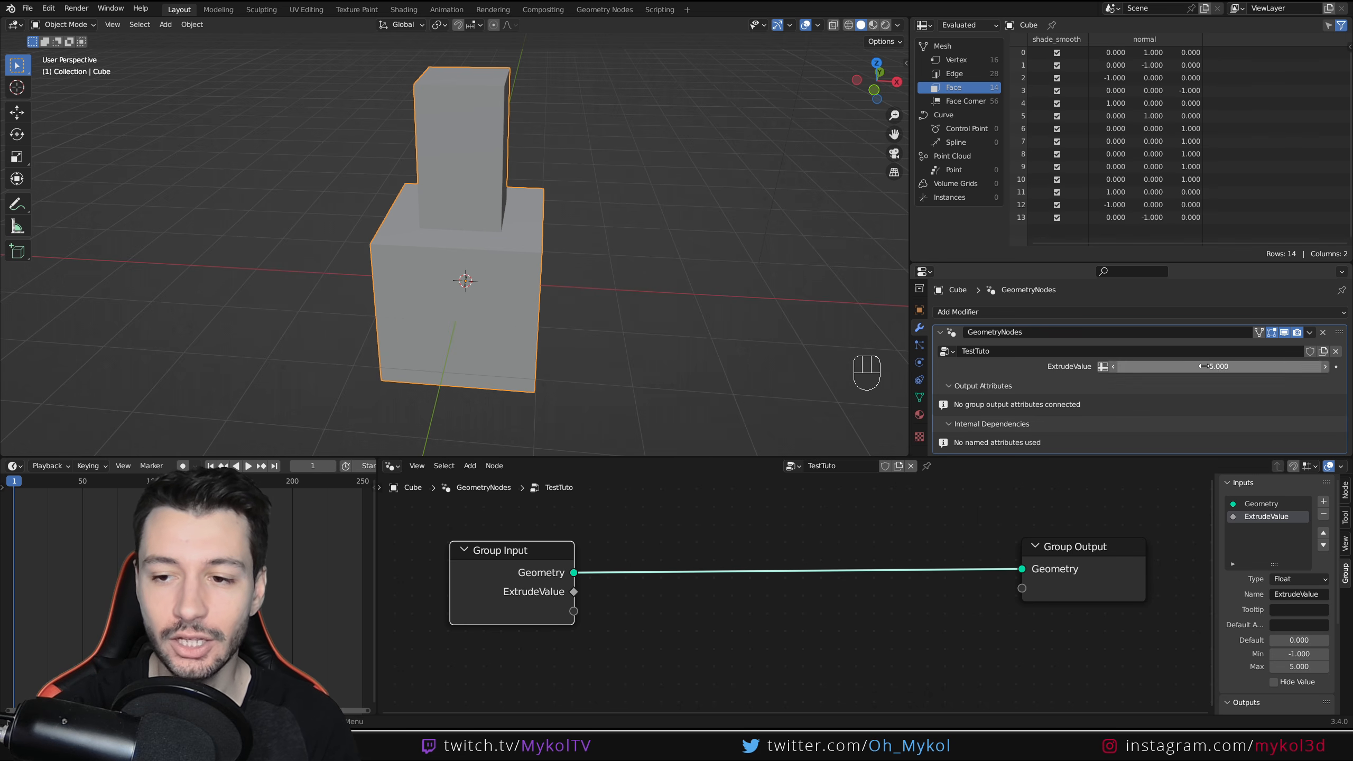
text(7)
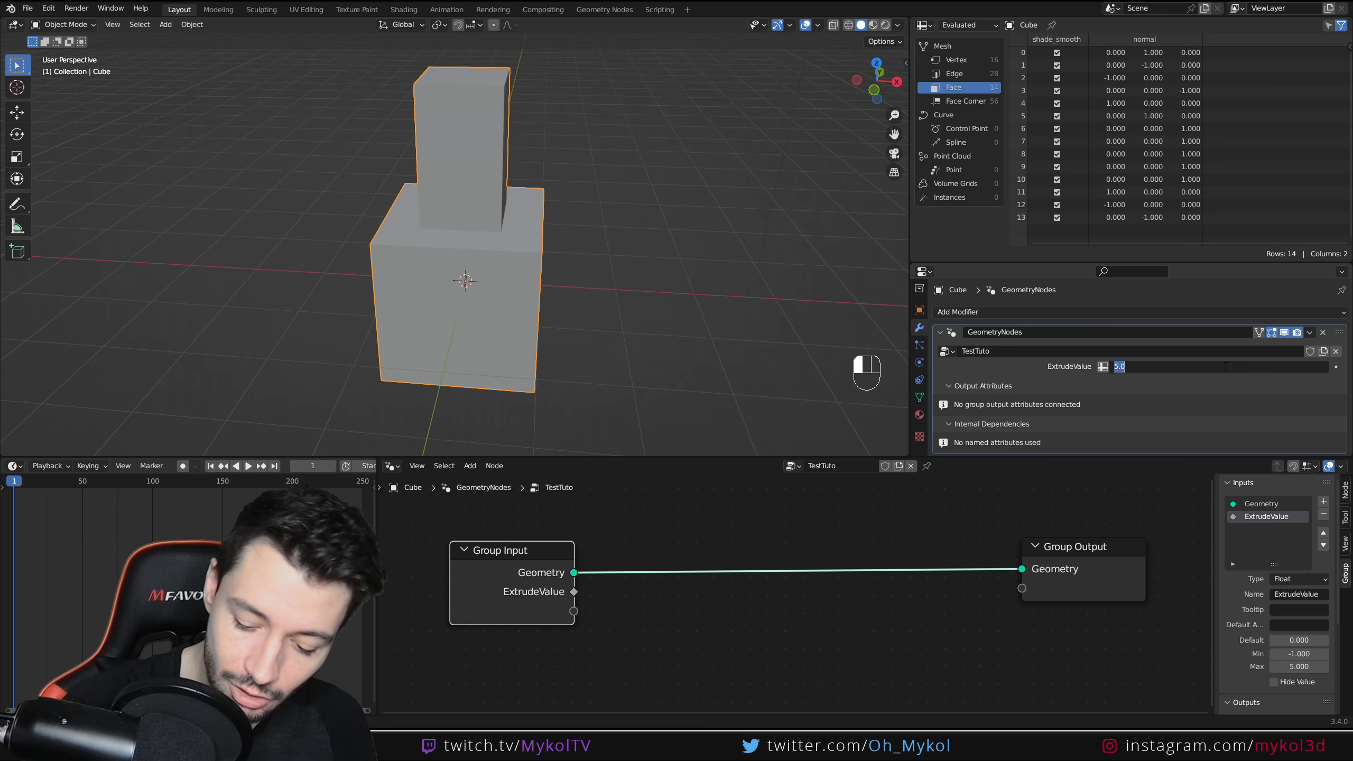
key(Return)
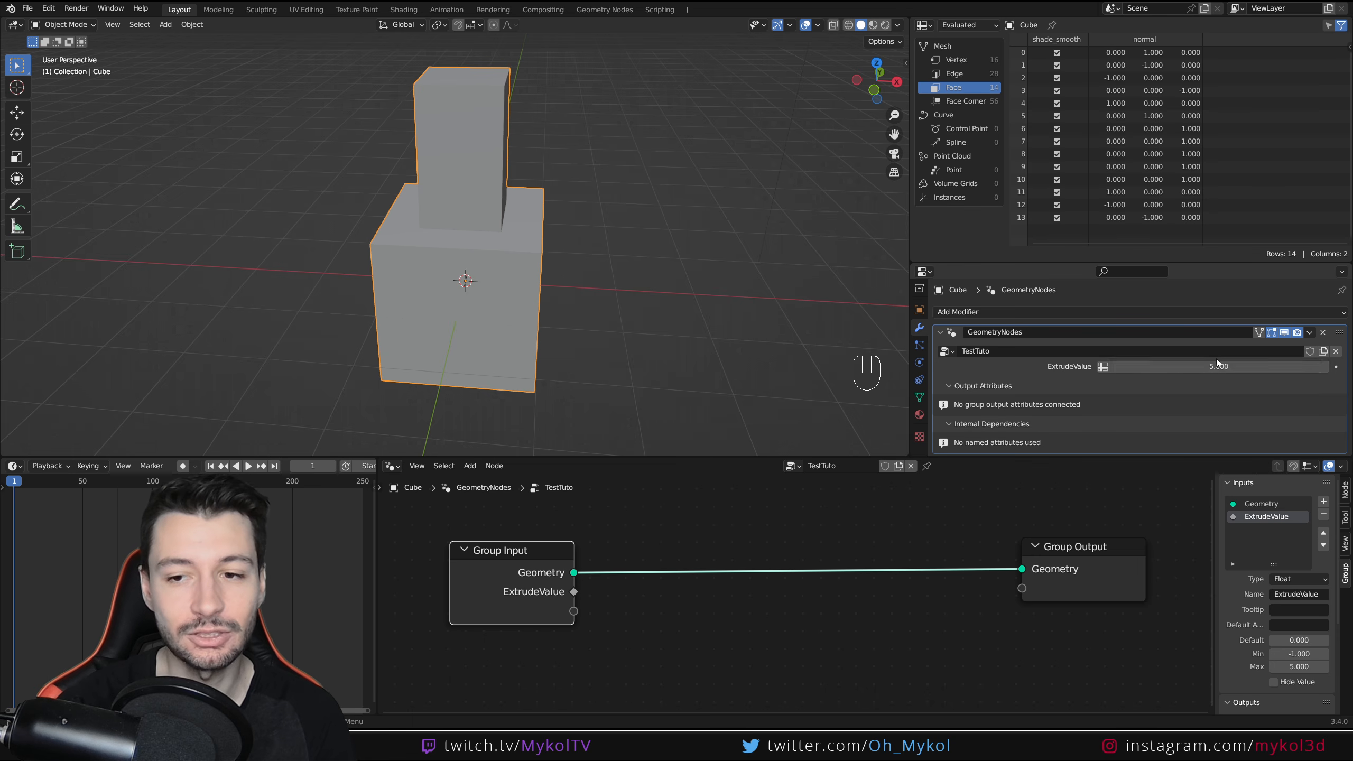
- Toggle the modifier's ExtrudeValue between a named attribute and a plain value, ending on the plain value
click(1102, 368)
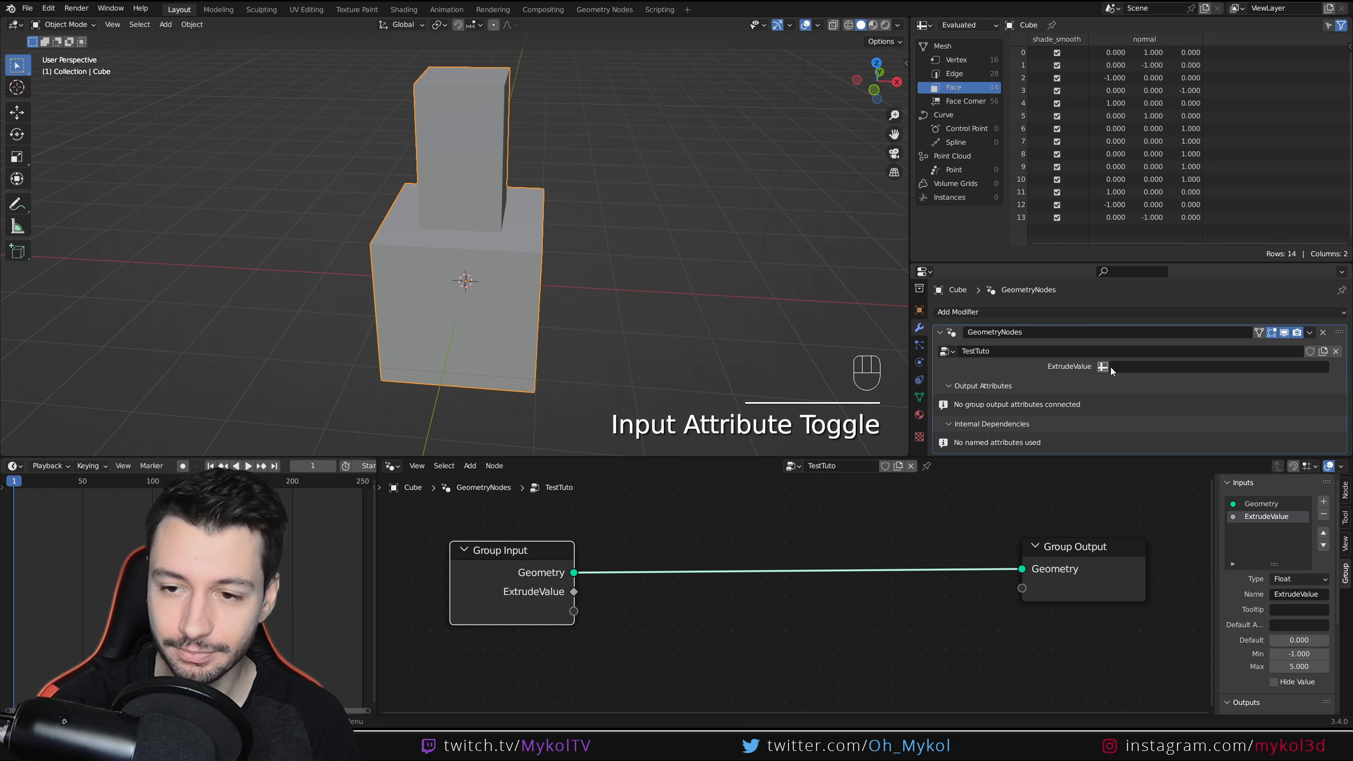
click(1102, 368)
click(1103, 368)
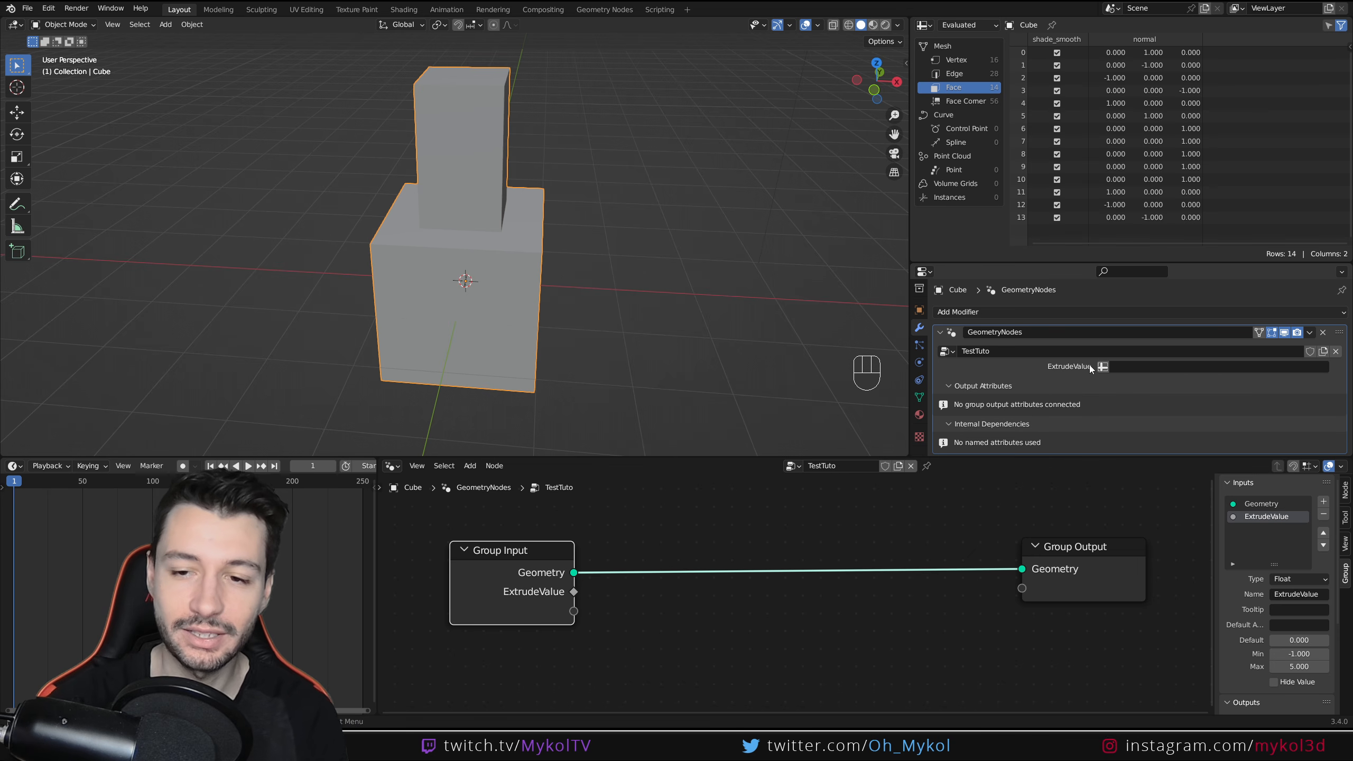
click(1103, 367)
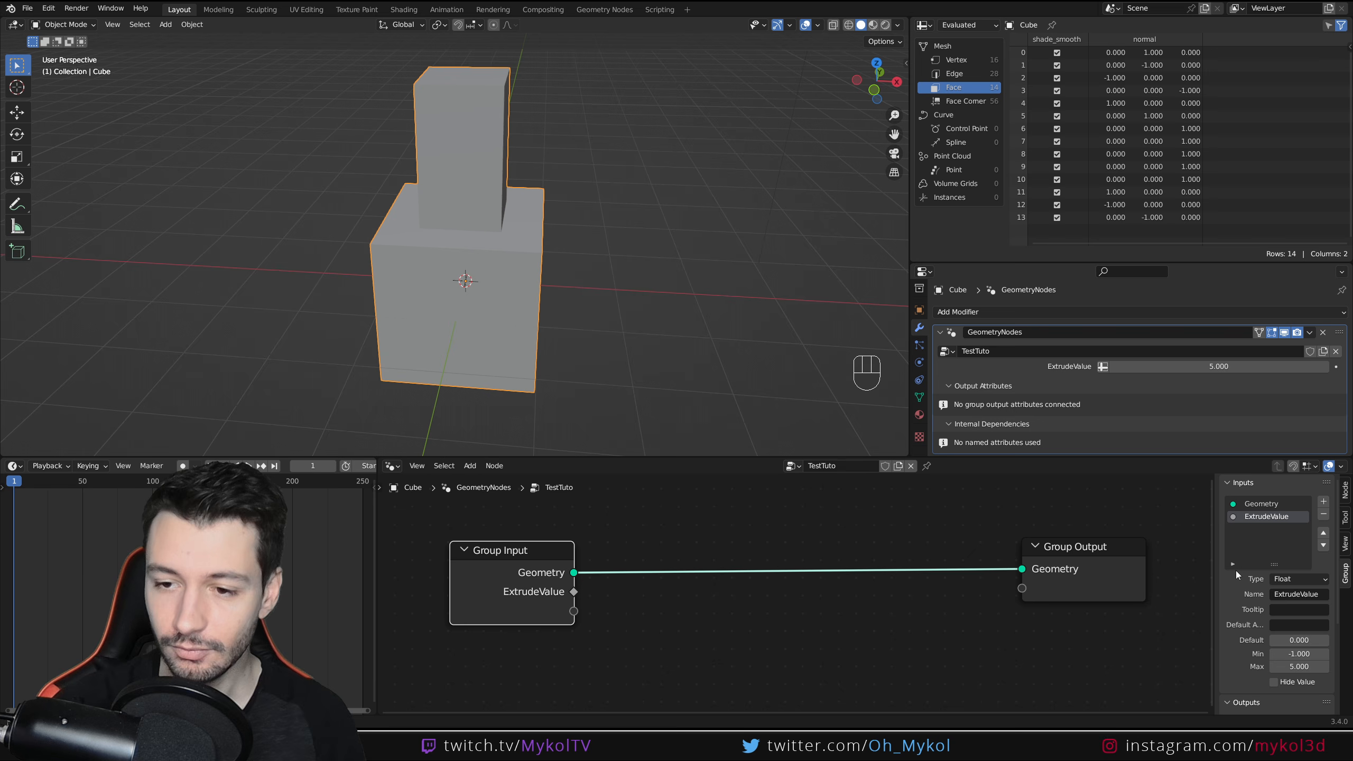
- Widen the node editor's sidebar, then add a second cube and place it beside the extruded cube
drag(1217, 524, 1156, 529)
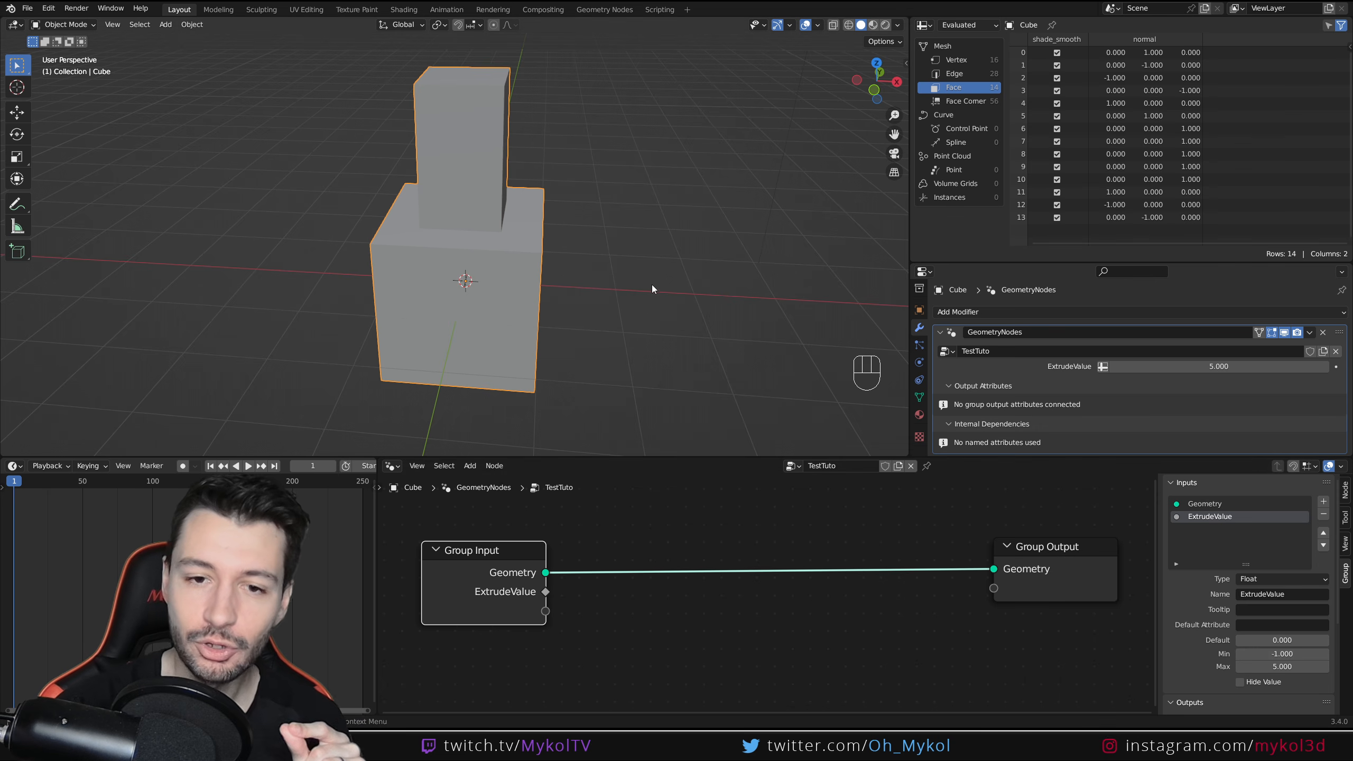
key(shift+a)
mouse_move(692, 302)
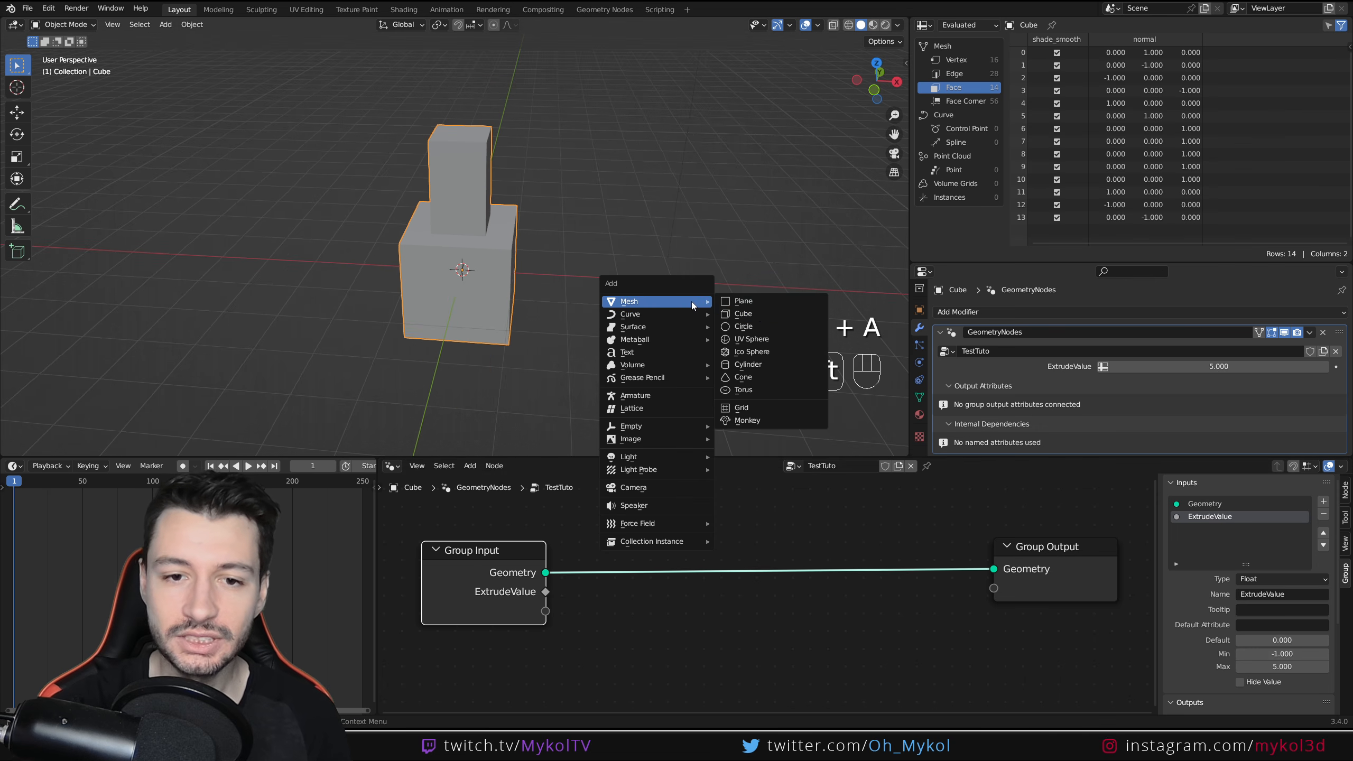
click(756, 313)
key(g)
click(429, 380)
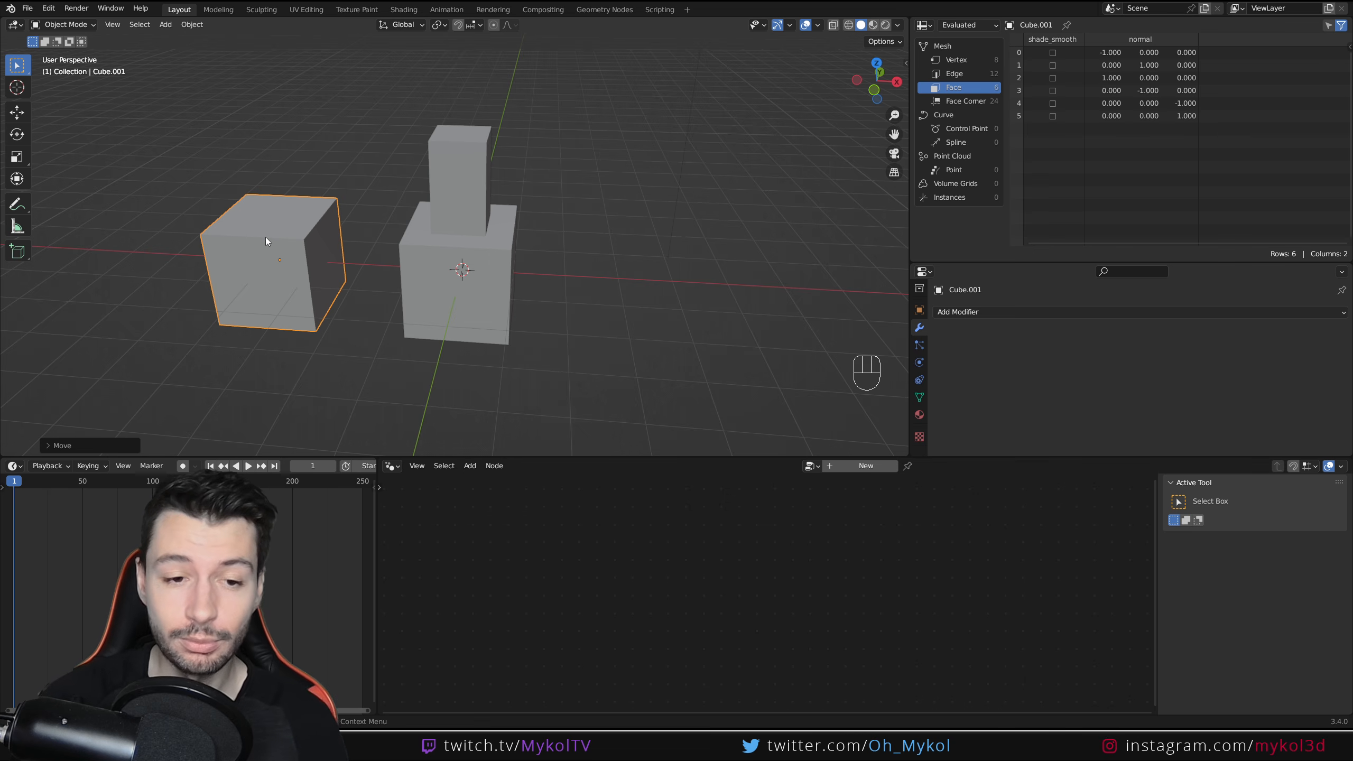
- Reselect the extruded cube and pin its TestTuto node tree in the node editor
click(808, 467)
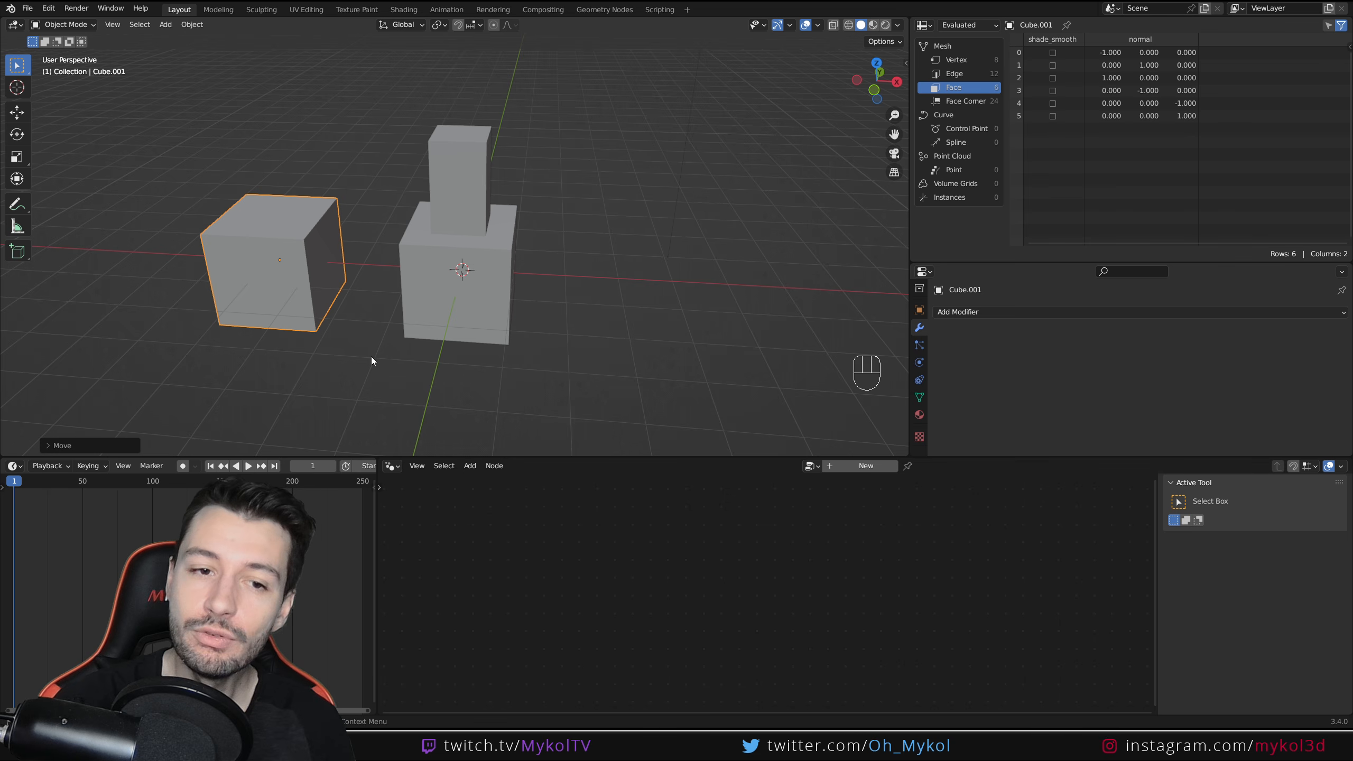
click(483, 248)
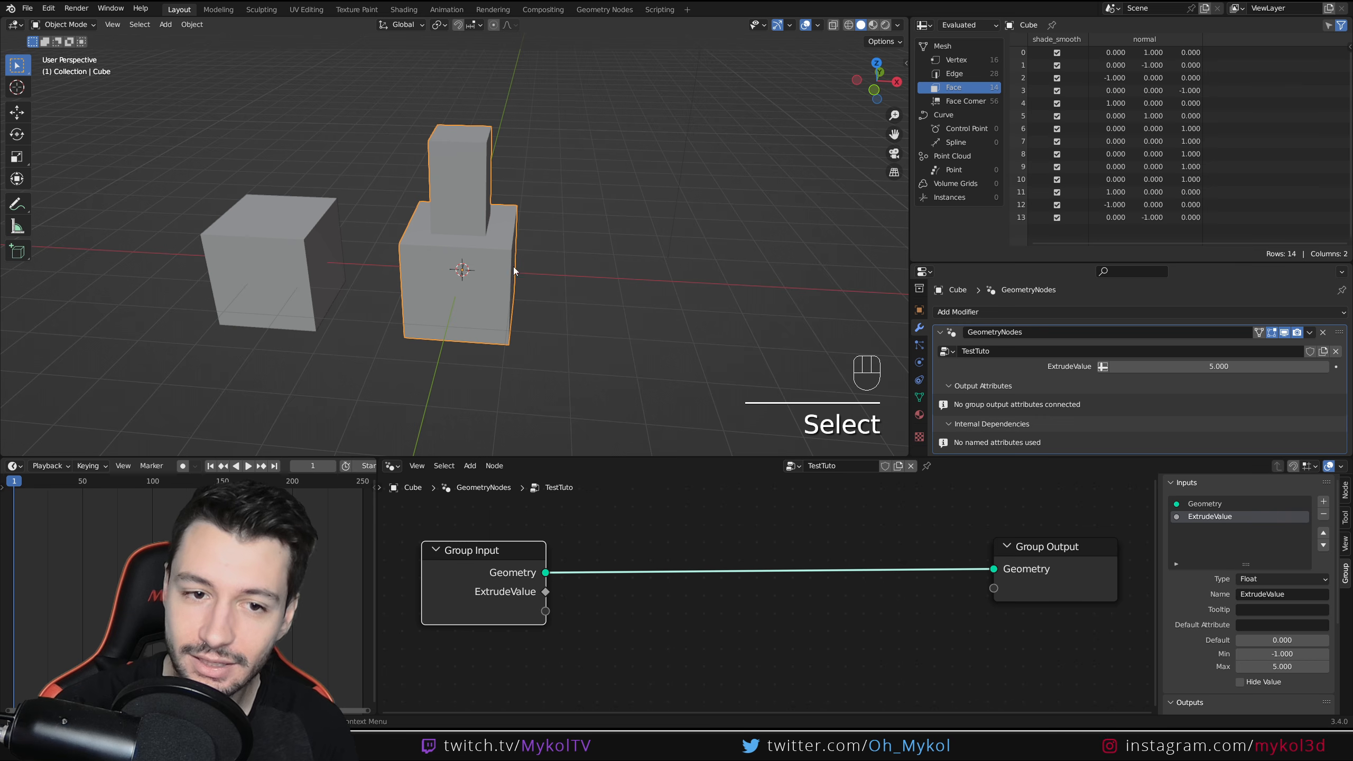
click(927, 466)
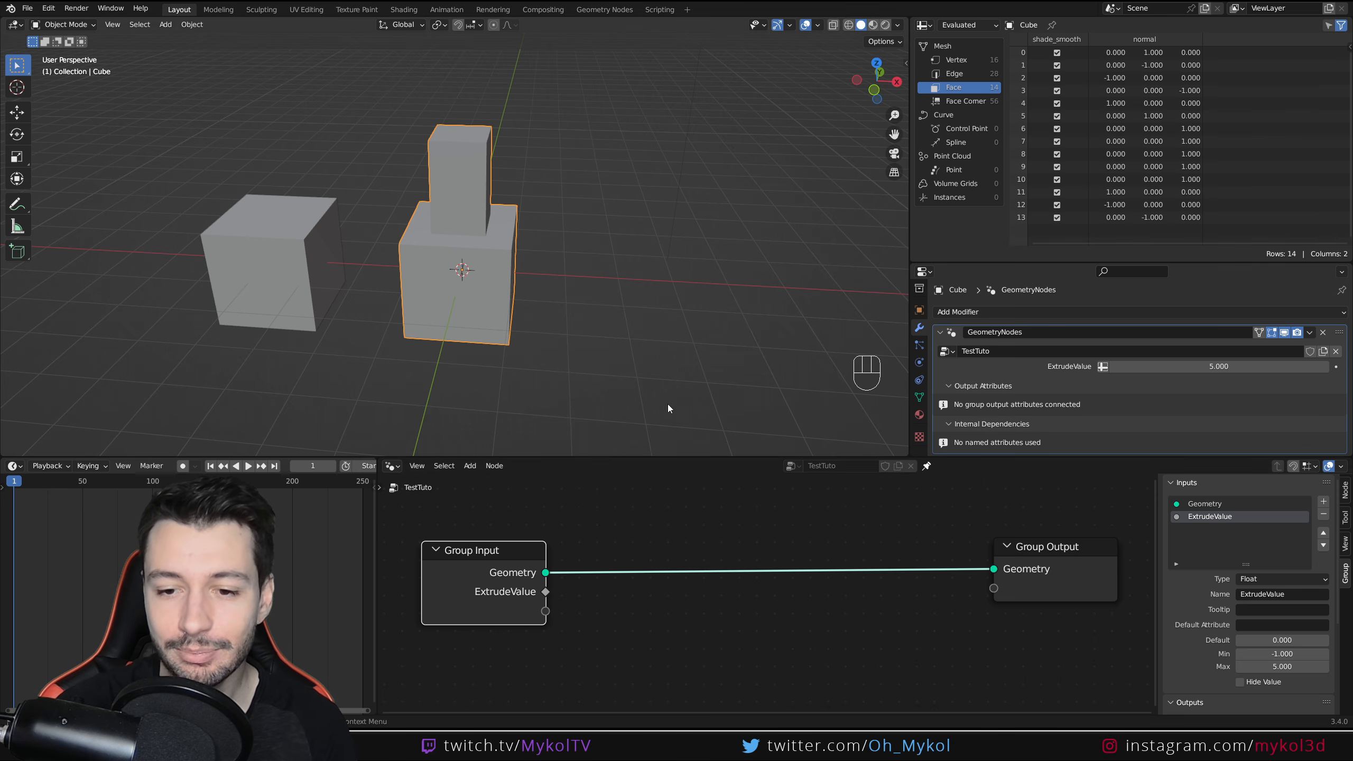
- Alternate the selection between the second cube and the extruded cube to compare the pinned node tree with each one's modifiers
click(296, 250)
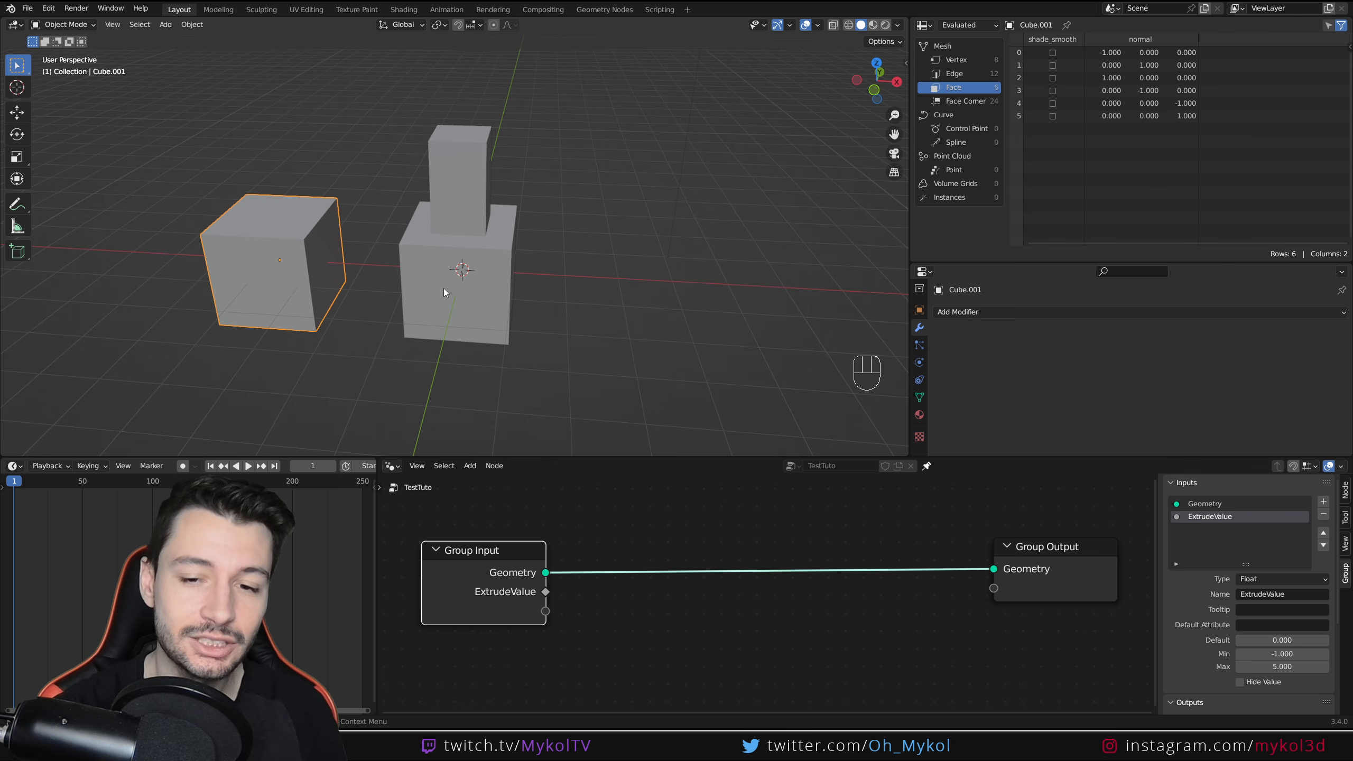
click(453, 243)
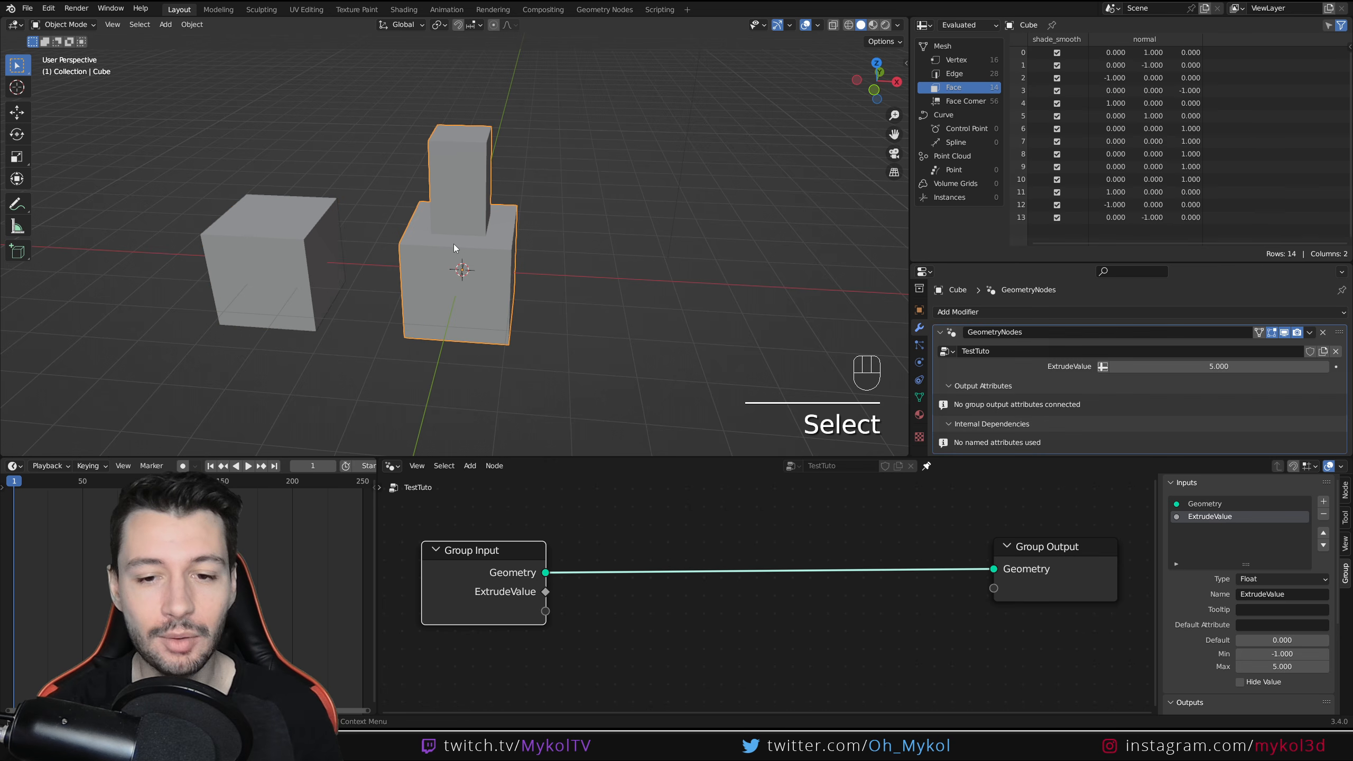
click(293, 210)
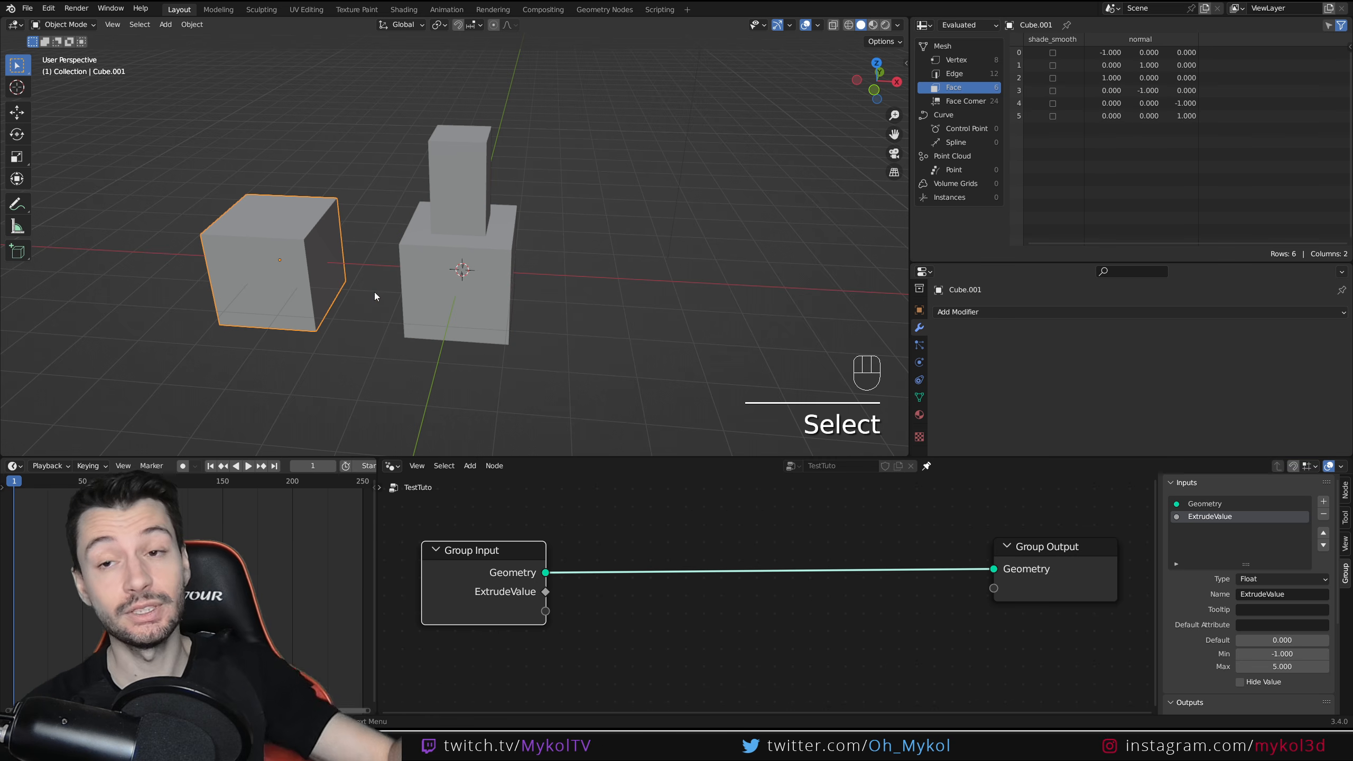
click(482, 271)
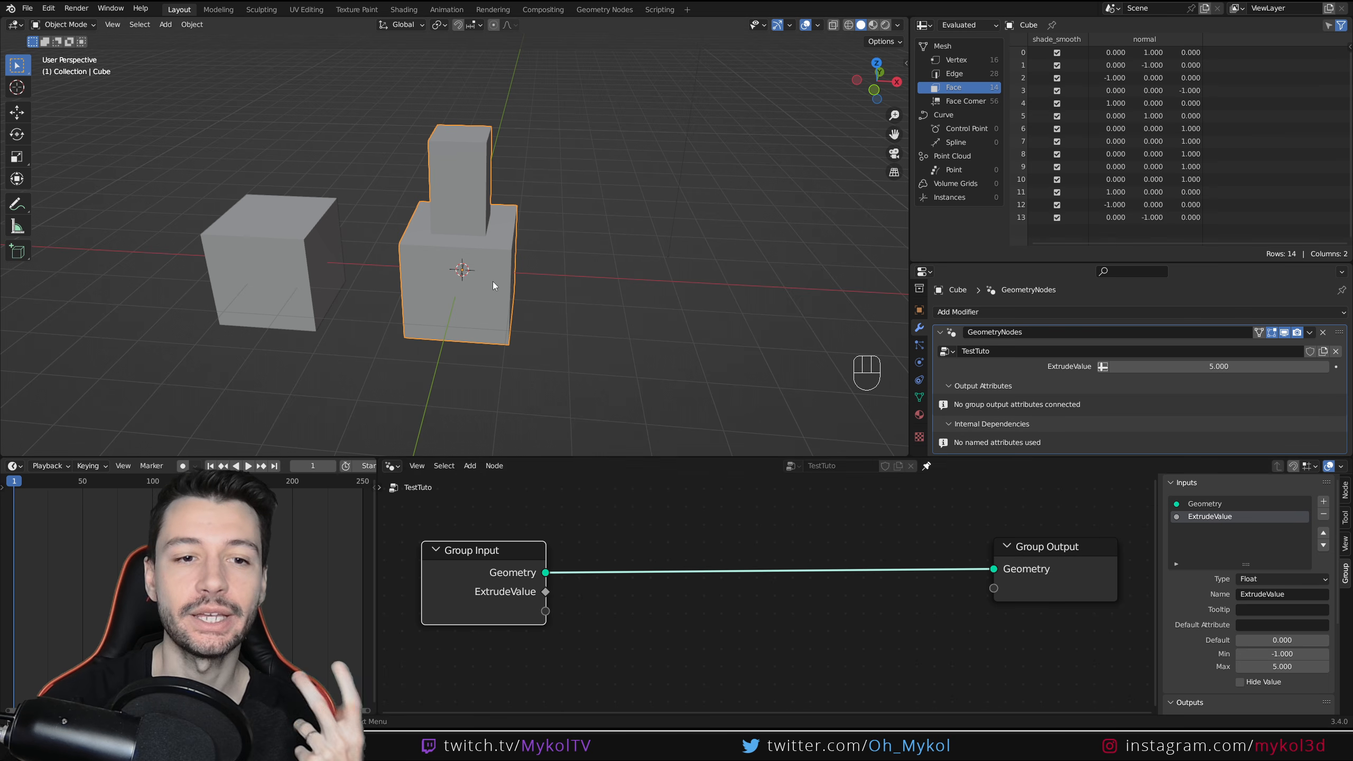
click(314, 233)
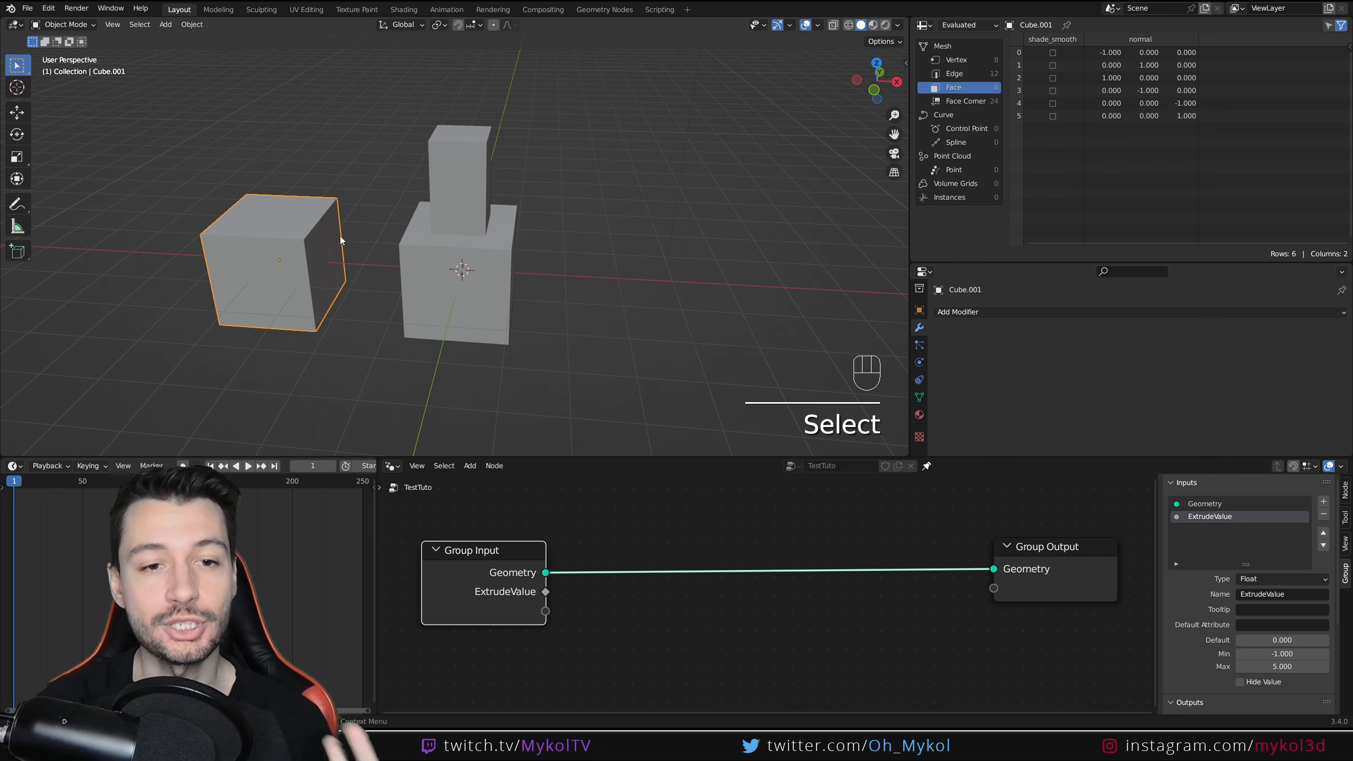
click(470, 246)
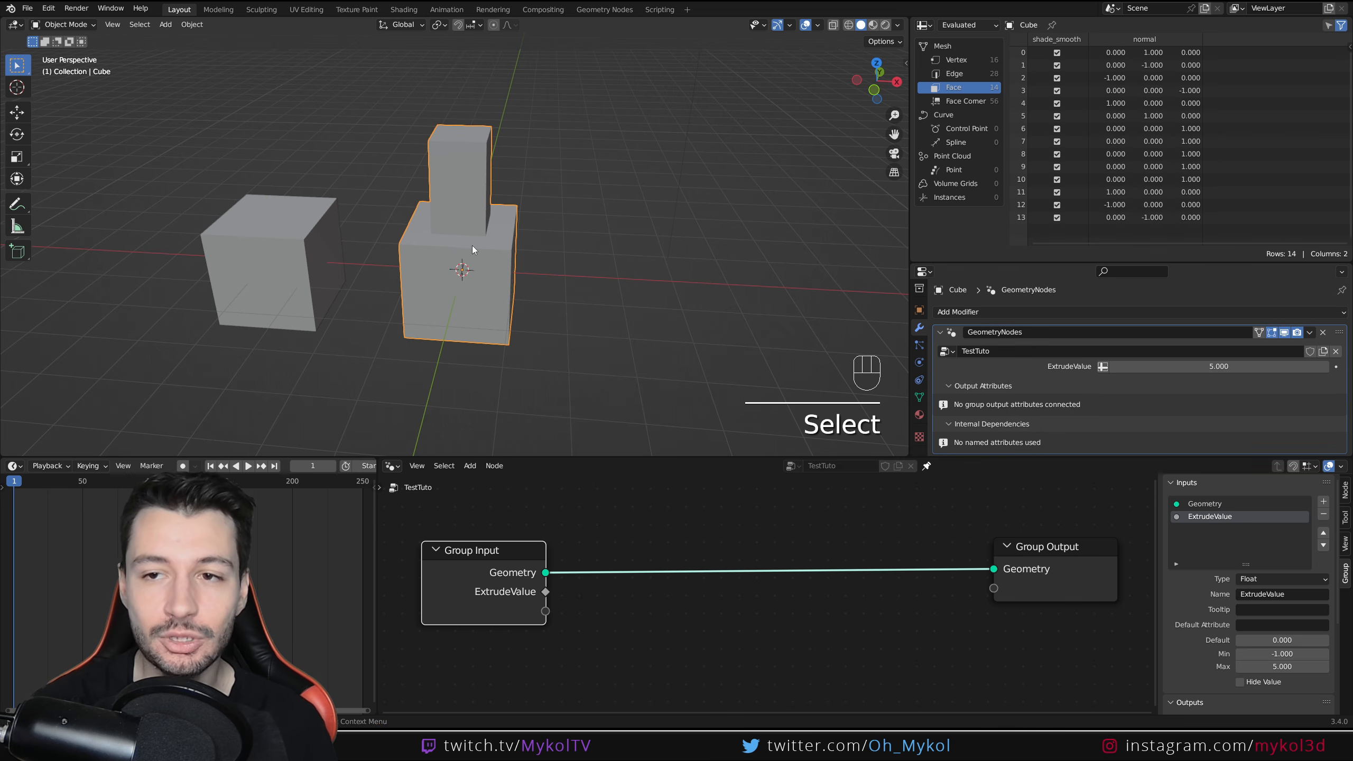
- Pin the spreadsheet to the extruded cube's data and test the pin by alternating the selection between both cubes
click(1051, 25)
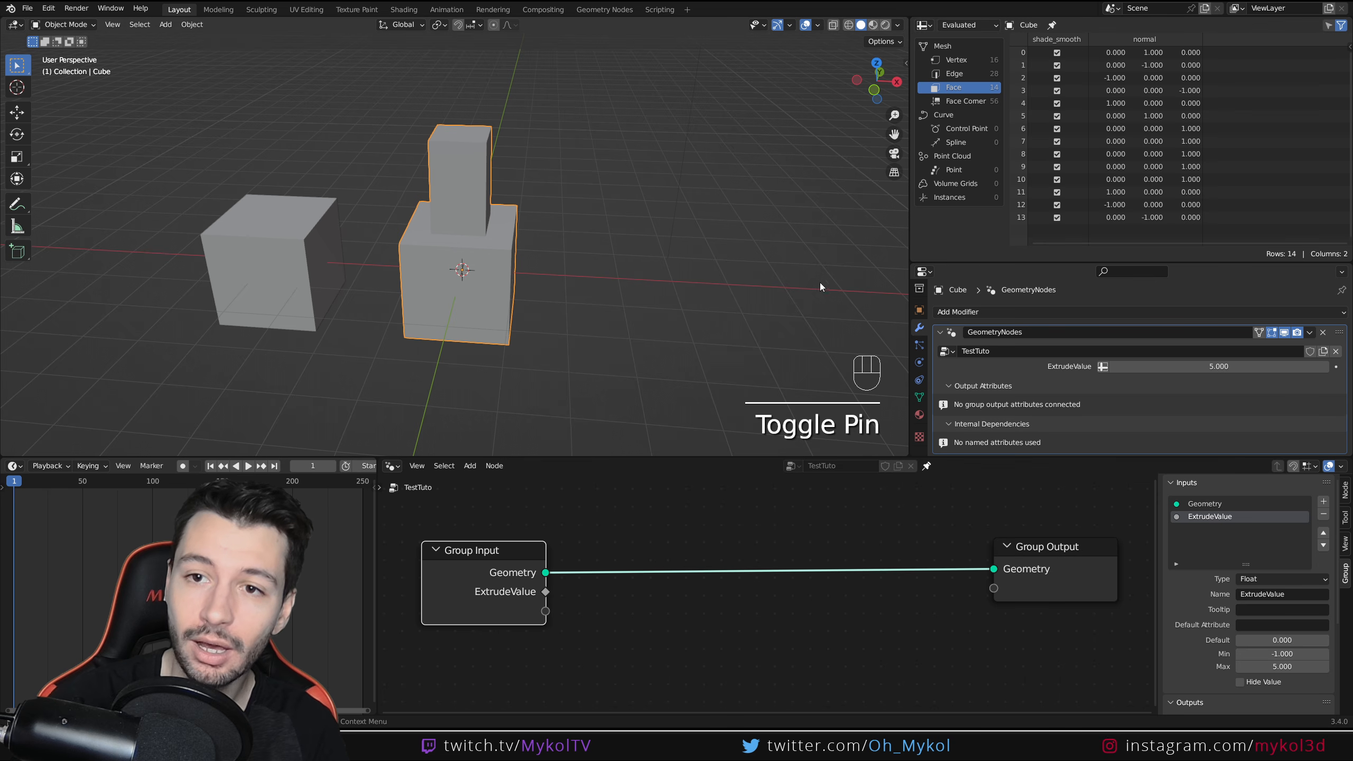
click(296, 247)
click(438, 267)
click(272, 266)
click(434, 282)
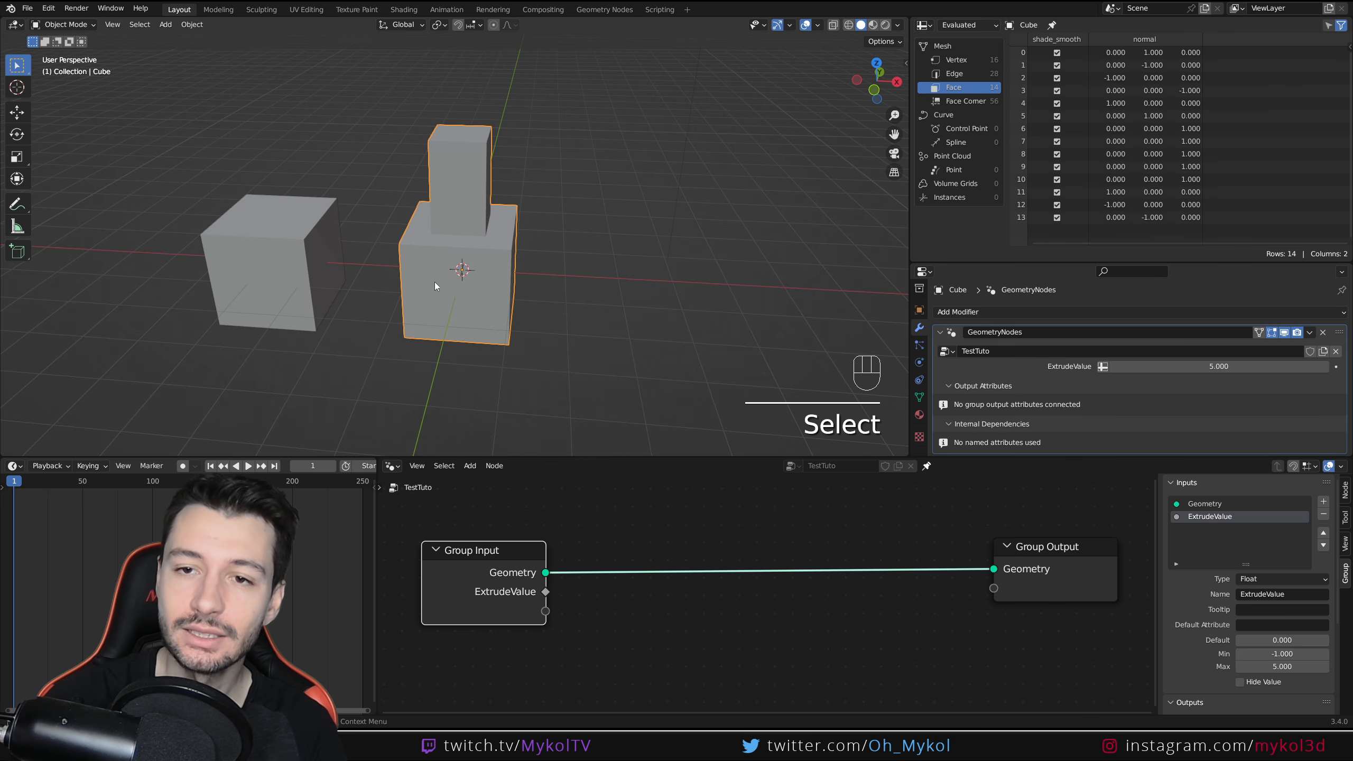
click(332, 221)
click(471, 236)
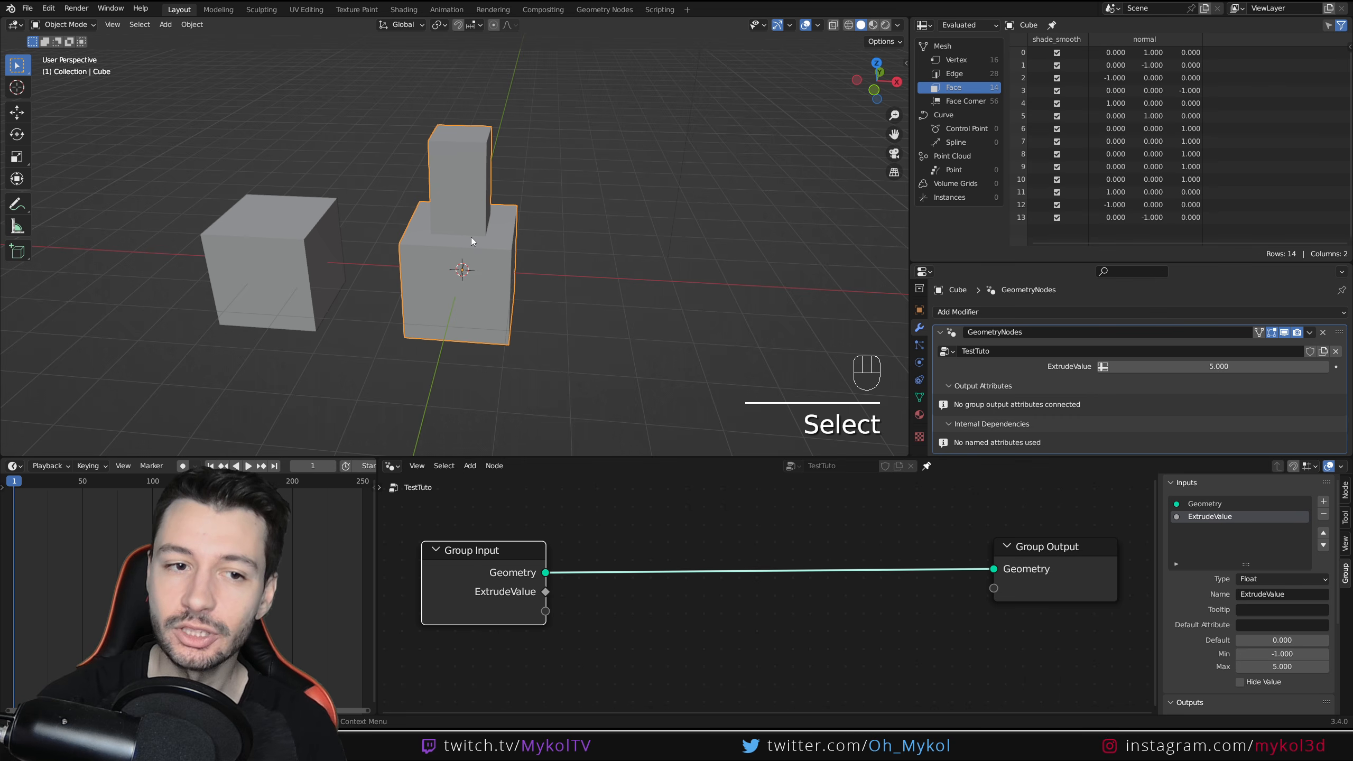
- Delete the second, unmodified cube from the scene
click(290, 258)
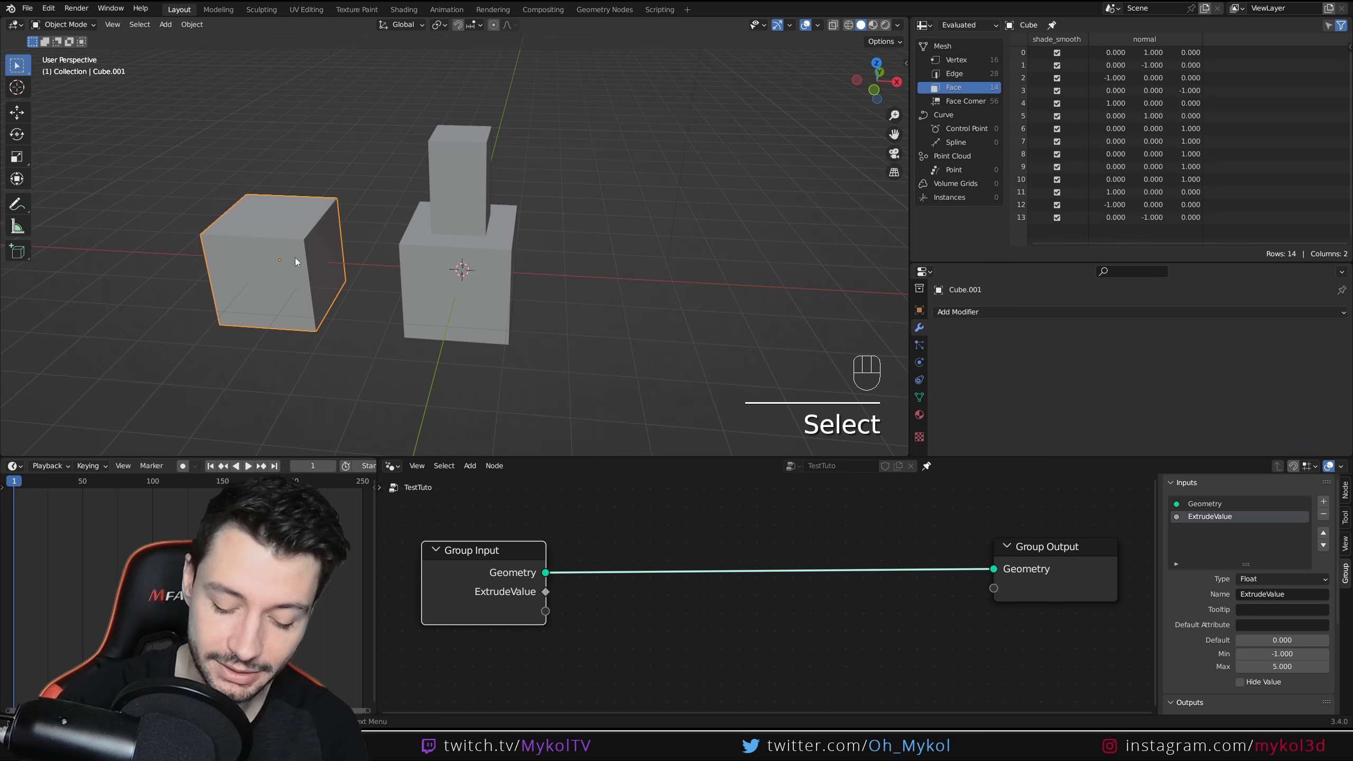
key(Delete)
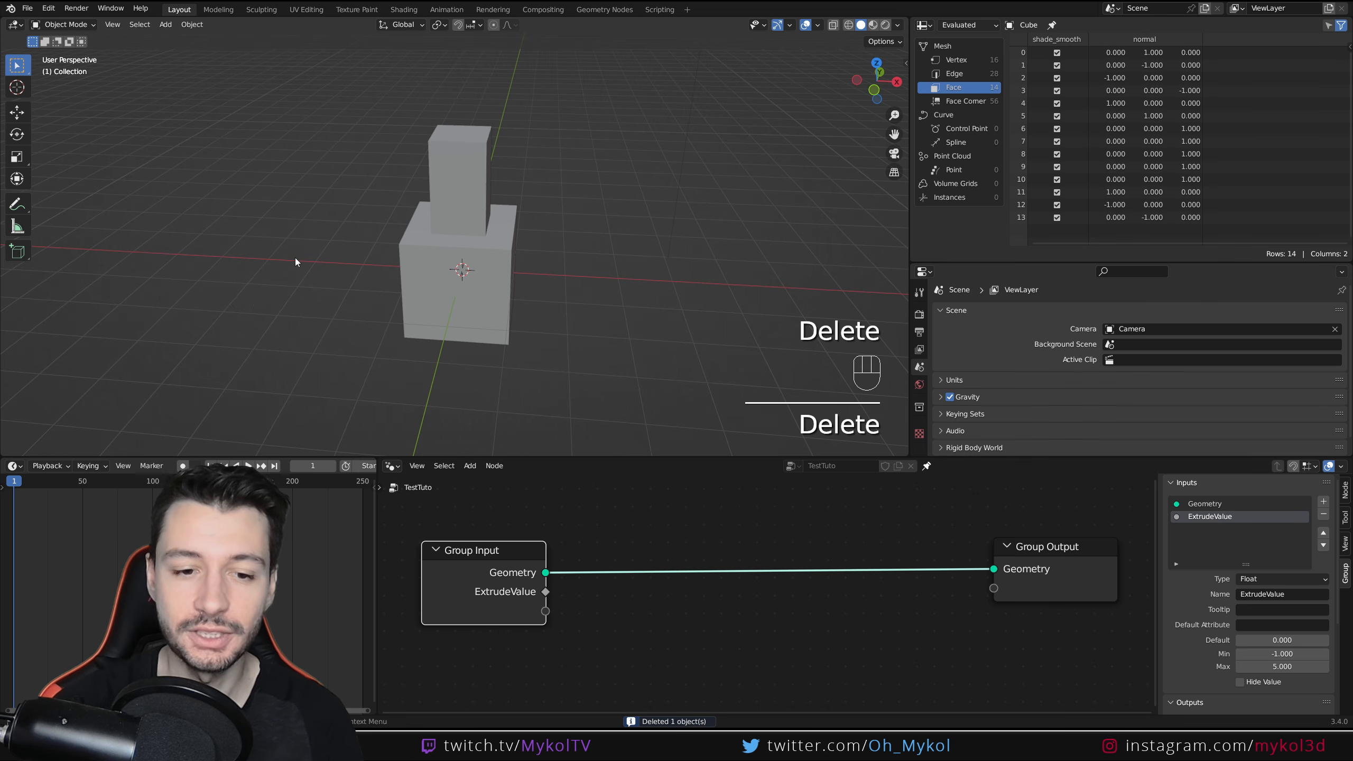
middle_drag(295, 258, 468, 314)
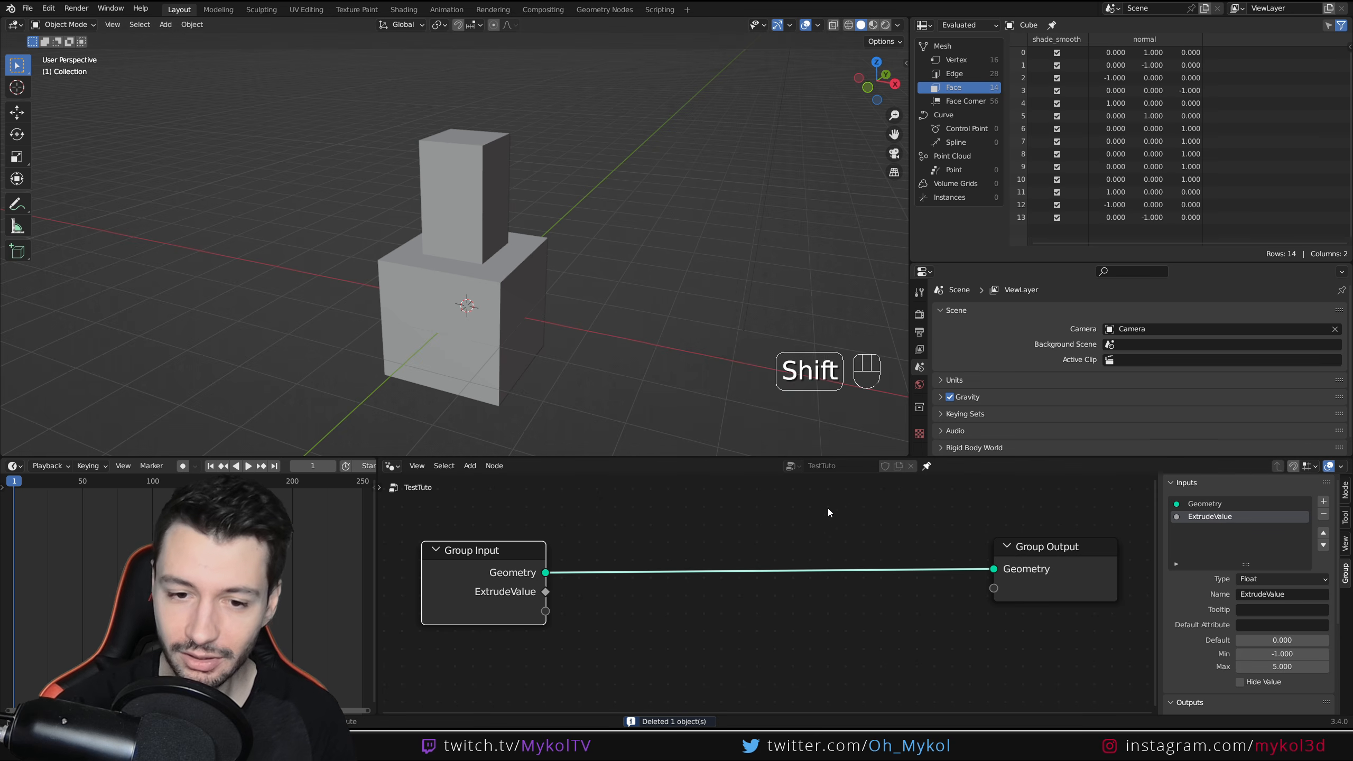
- Insert an Extrude Mesh node on the link between Group Input and Group Output
key(shift+a)
click(812, 374)
text(ext)
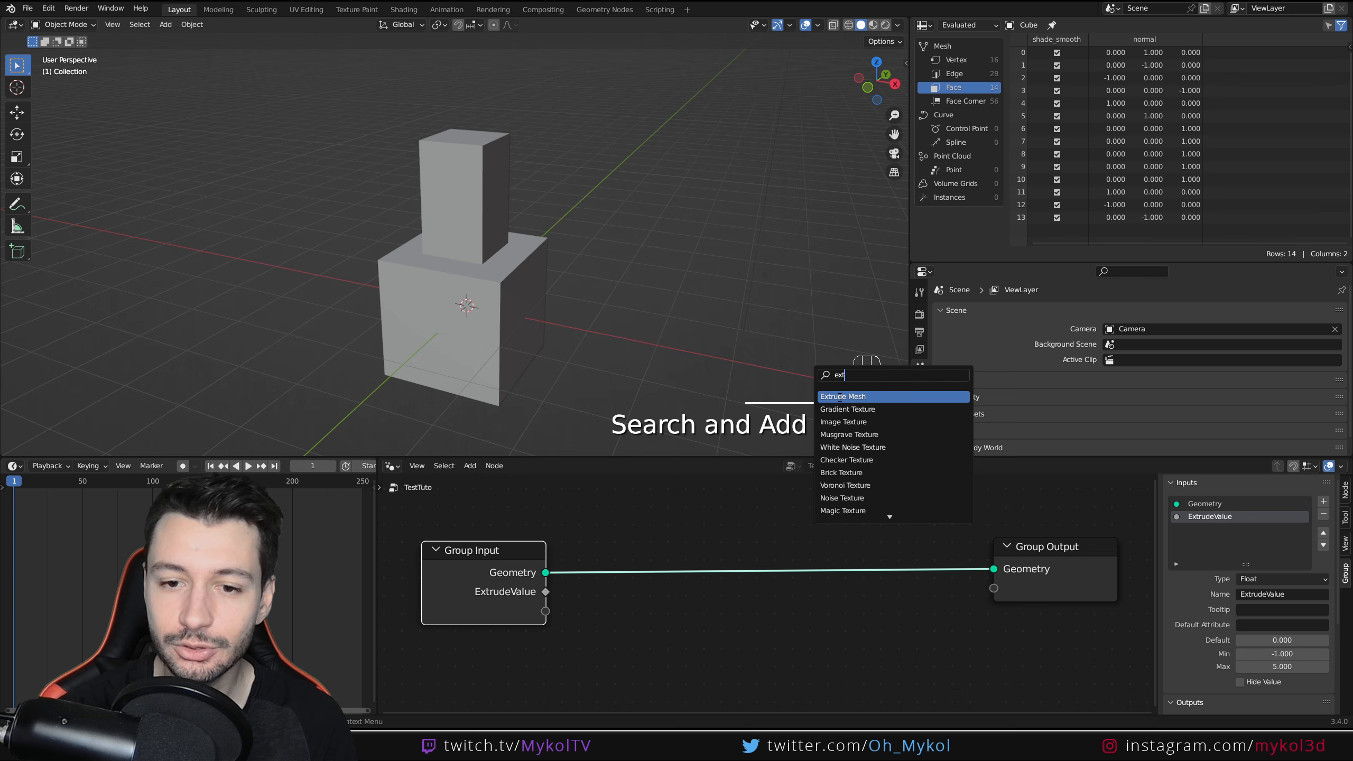
click(839, 397)
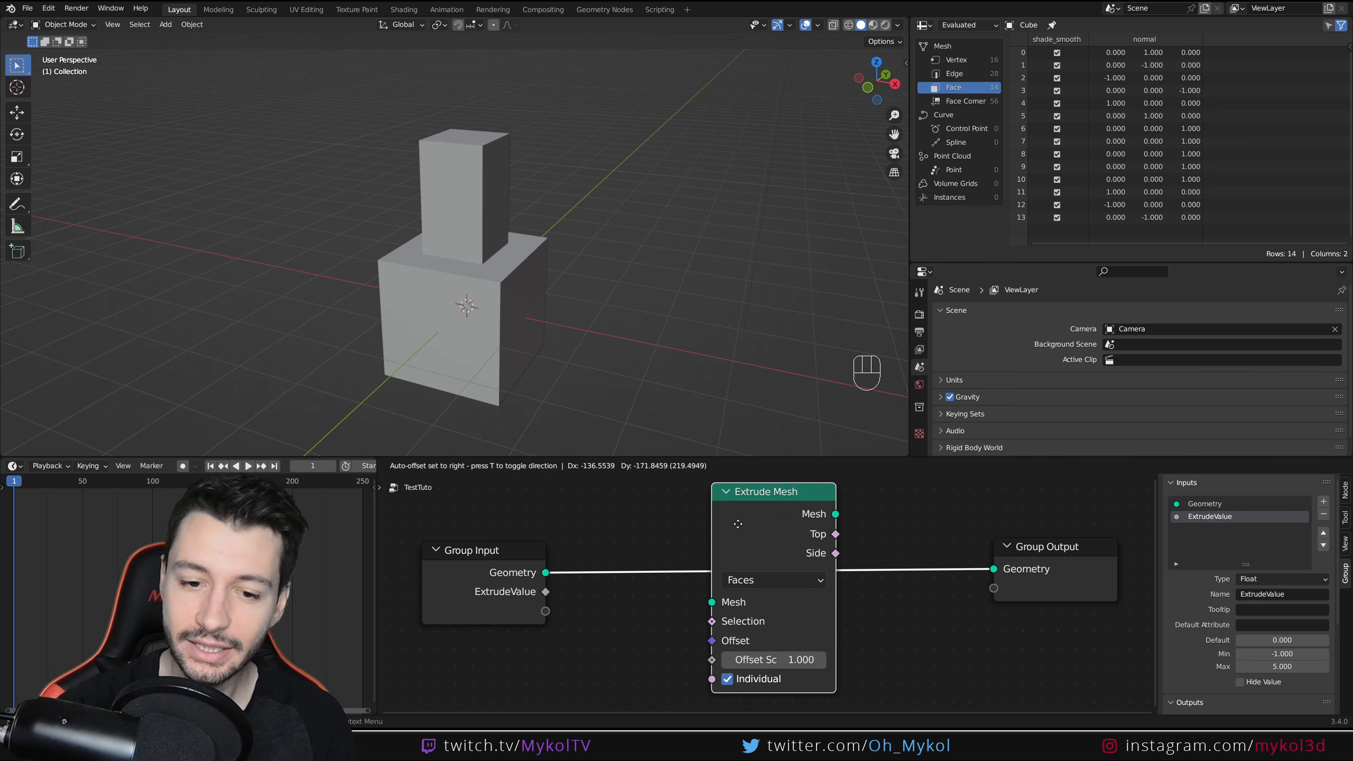
click(738, 524)
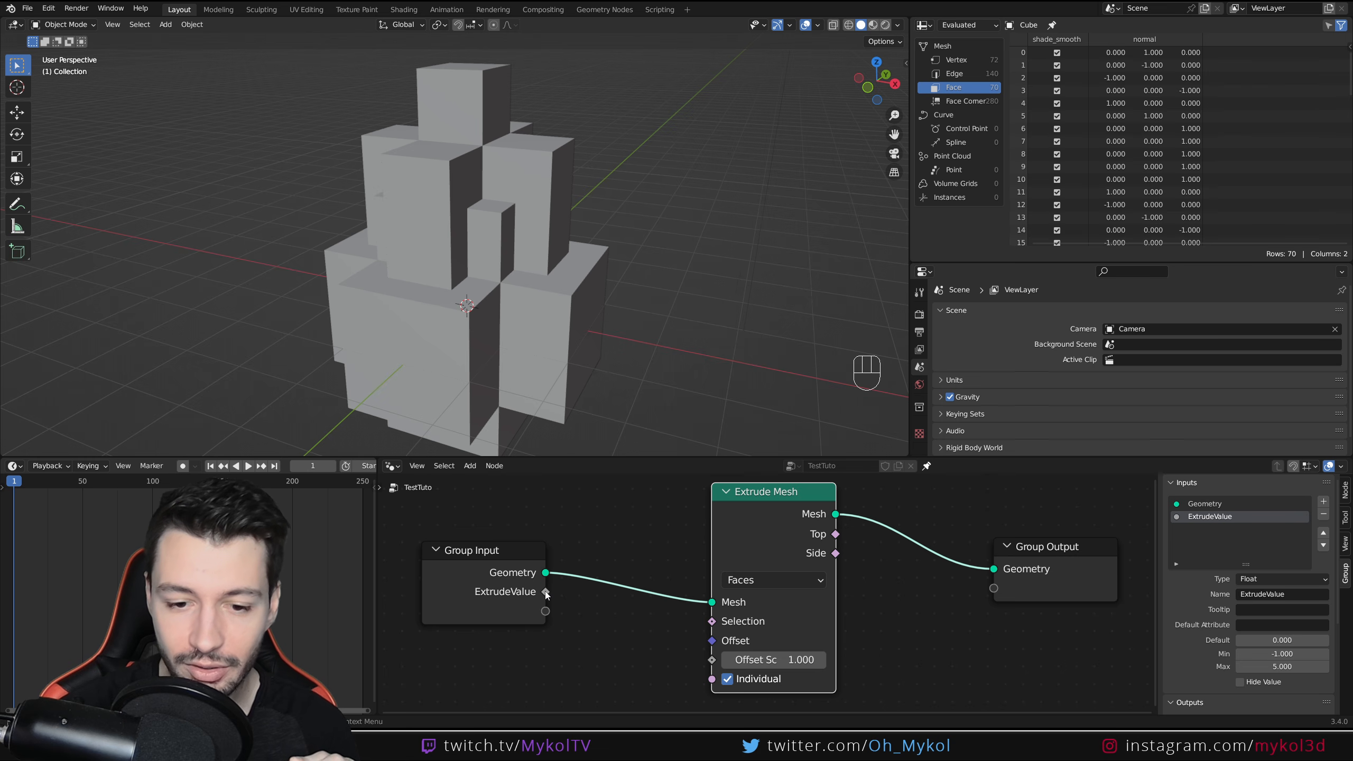
- Link the ExtrudeValue group input to Extrude Mesh's Offset Scale and set the cube's ExtrudeValue to 3.33 in its modifier
drag(545, 591, 708, 664)
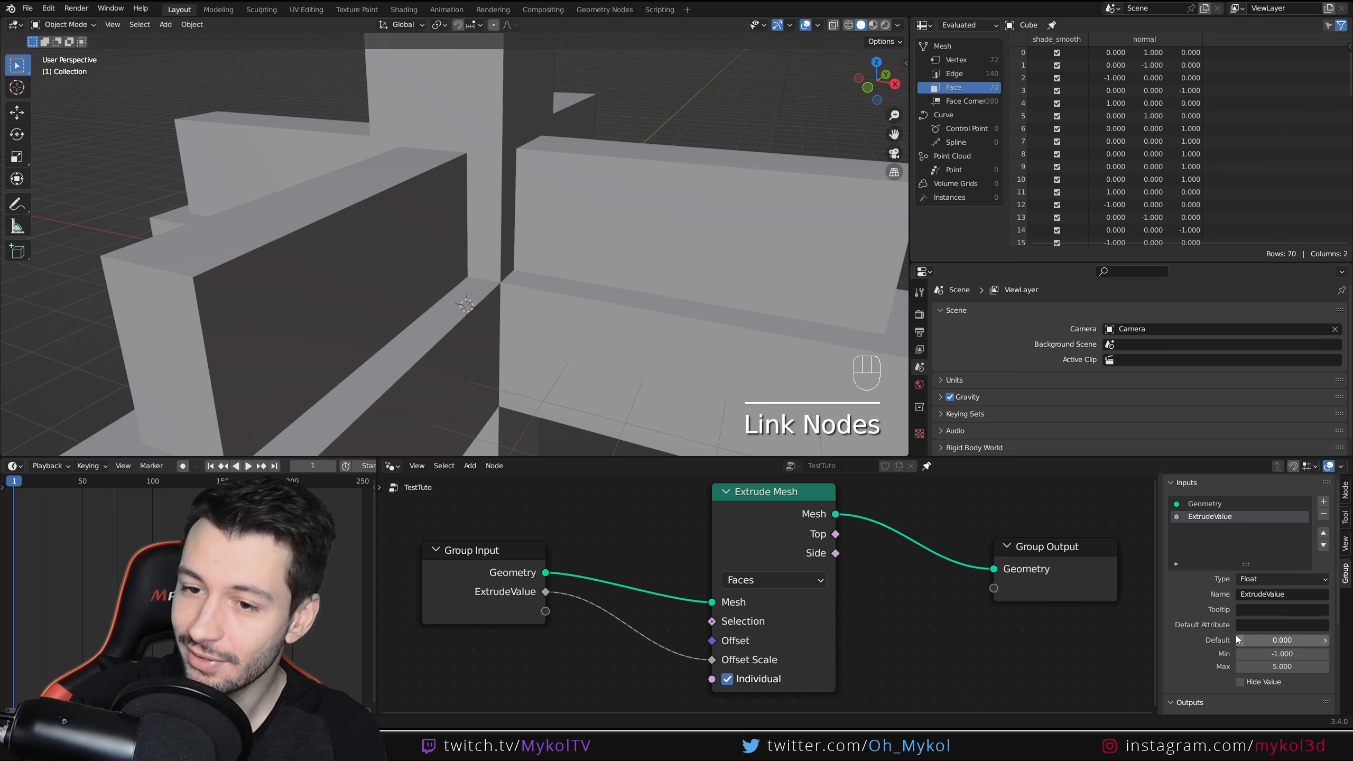
scroll(467, 334, down, 5)
middle_drag(469, 334, 571, 333)
click(592, 300)
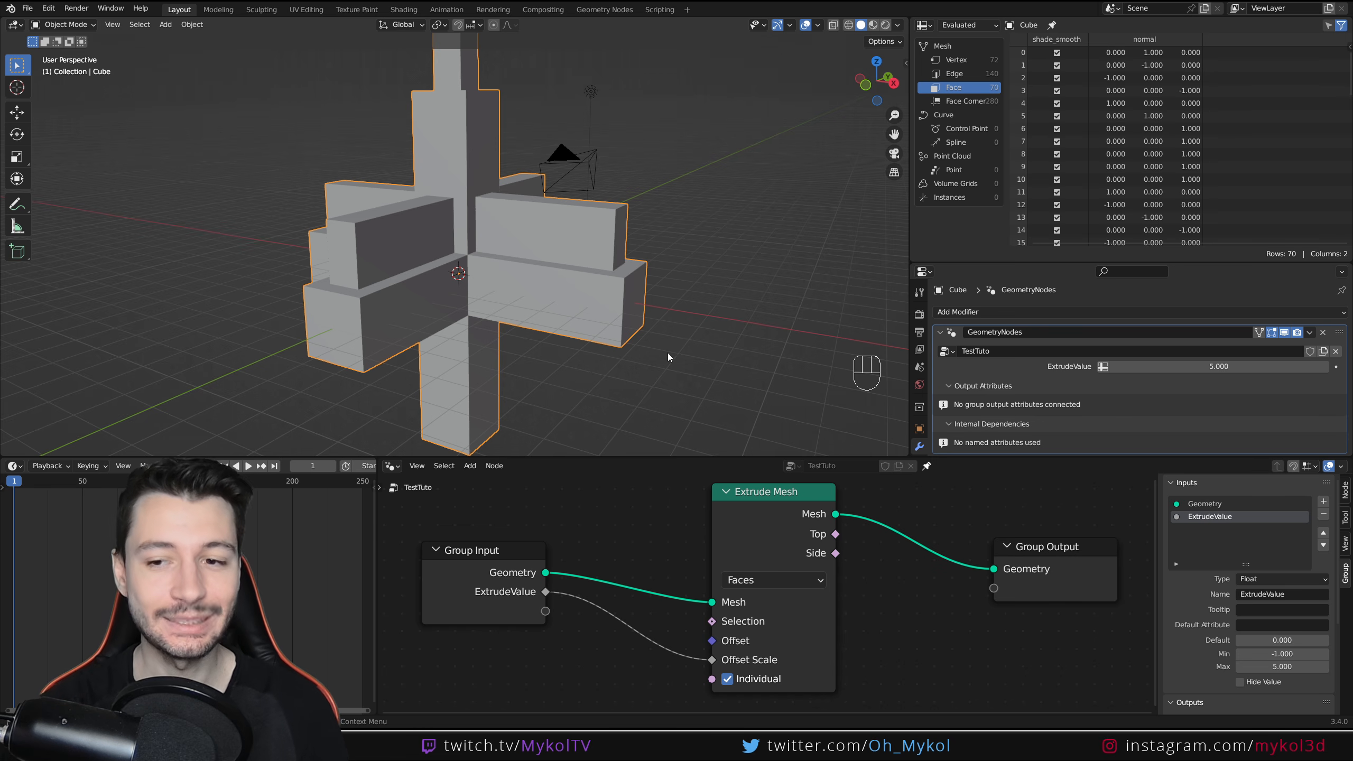
drag(458, 543, 437, 543)
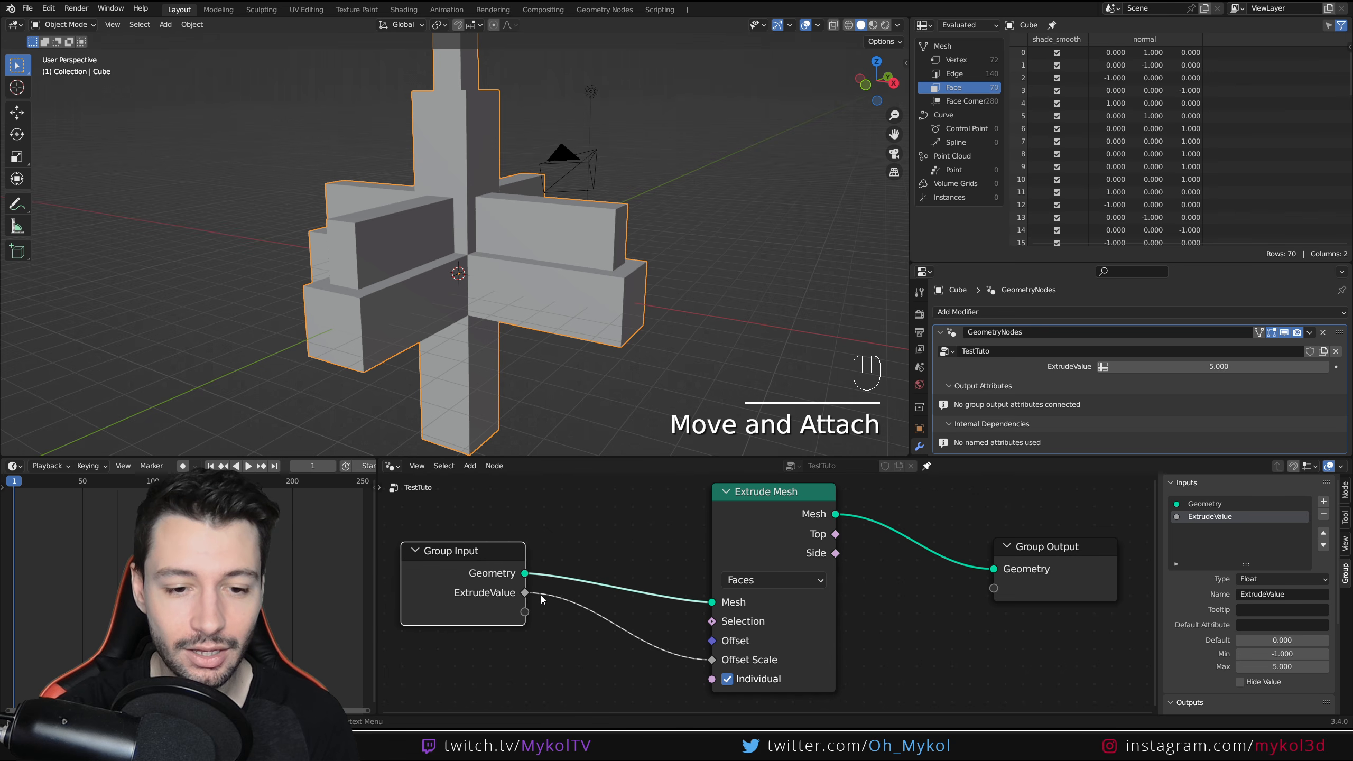
drag(1225, 366, 1172, 366)
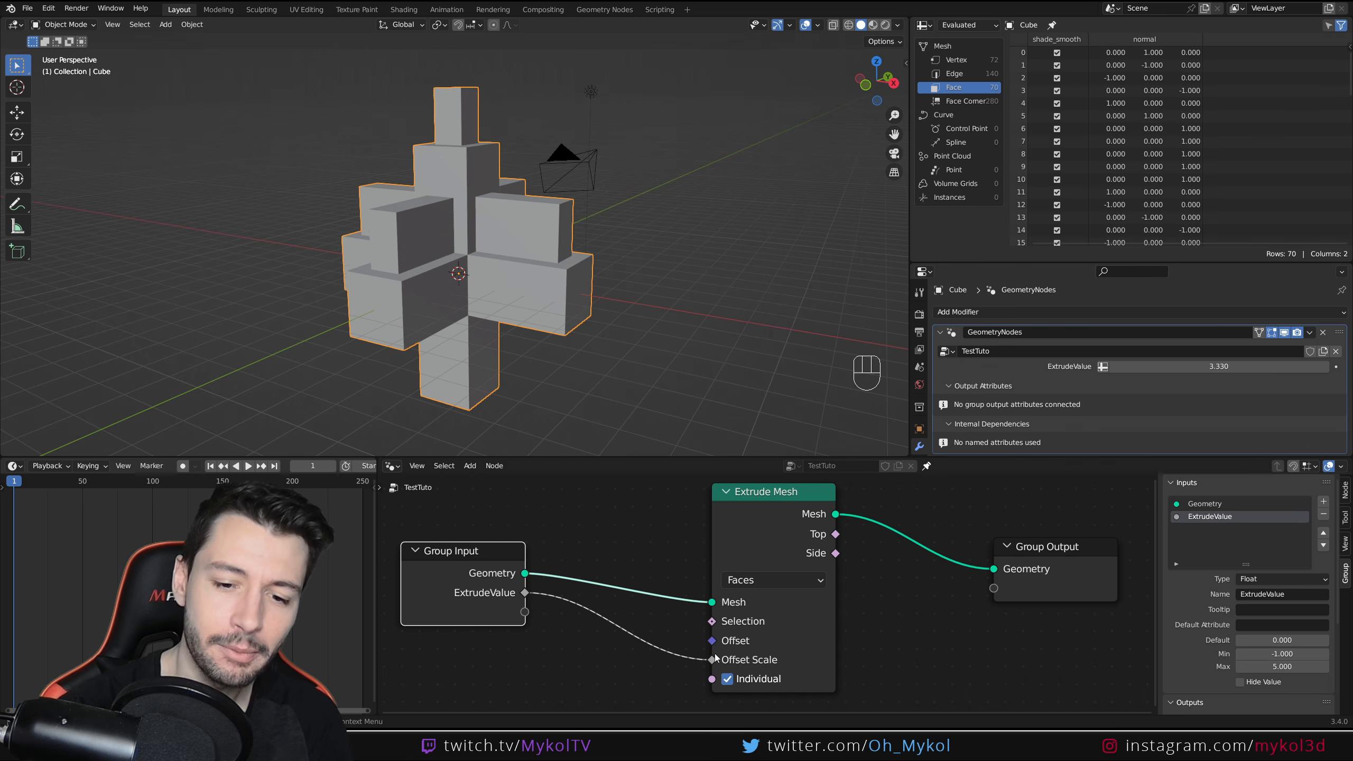
- Unlink ExtrudeValue from Extrude Mesh and set the node's own Offset Scale to 3.8
drag(711, 659, 636, 624)
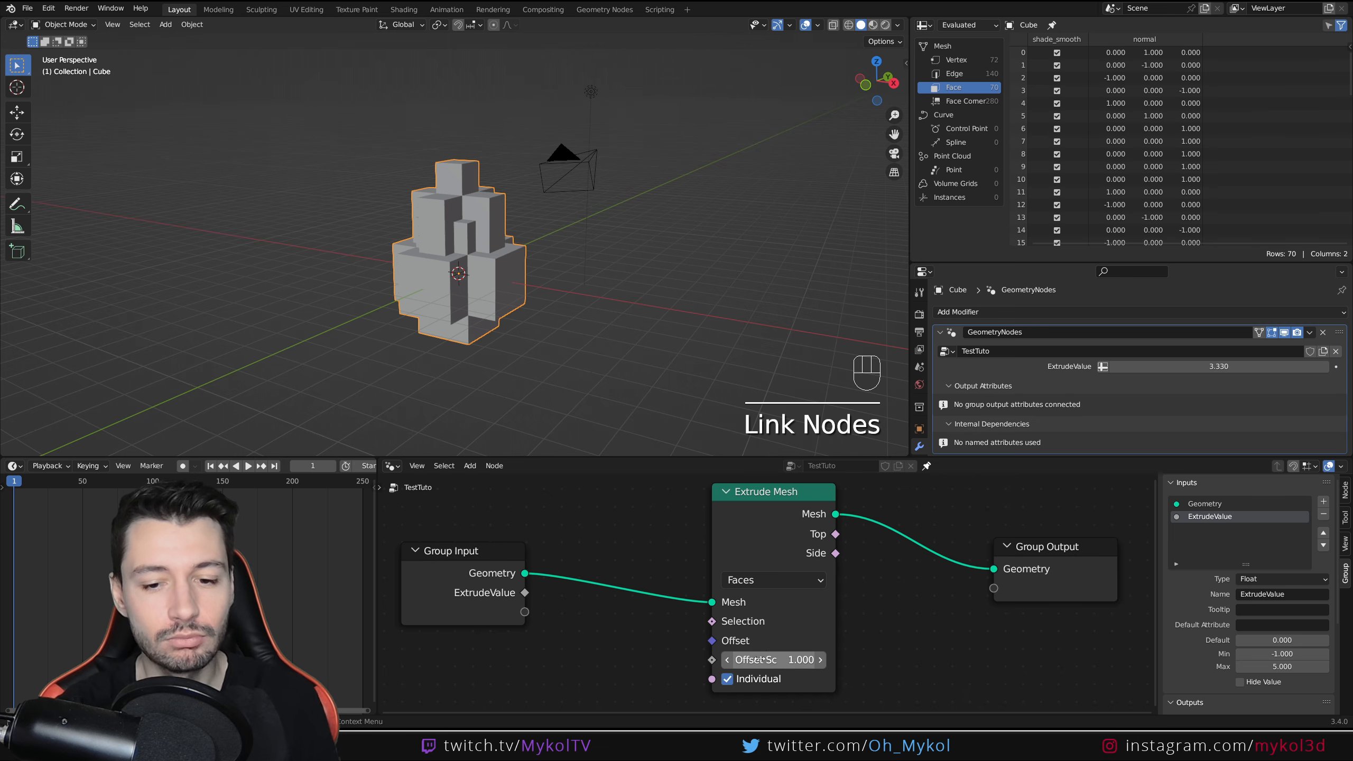
mouse_move(762, 660)
mouse_down()
mouse_move(852, 661)
mouse_move(735, 660)
mouse_move(789, 661)
mouse_move(770, 661)
mouse_up()
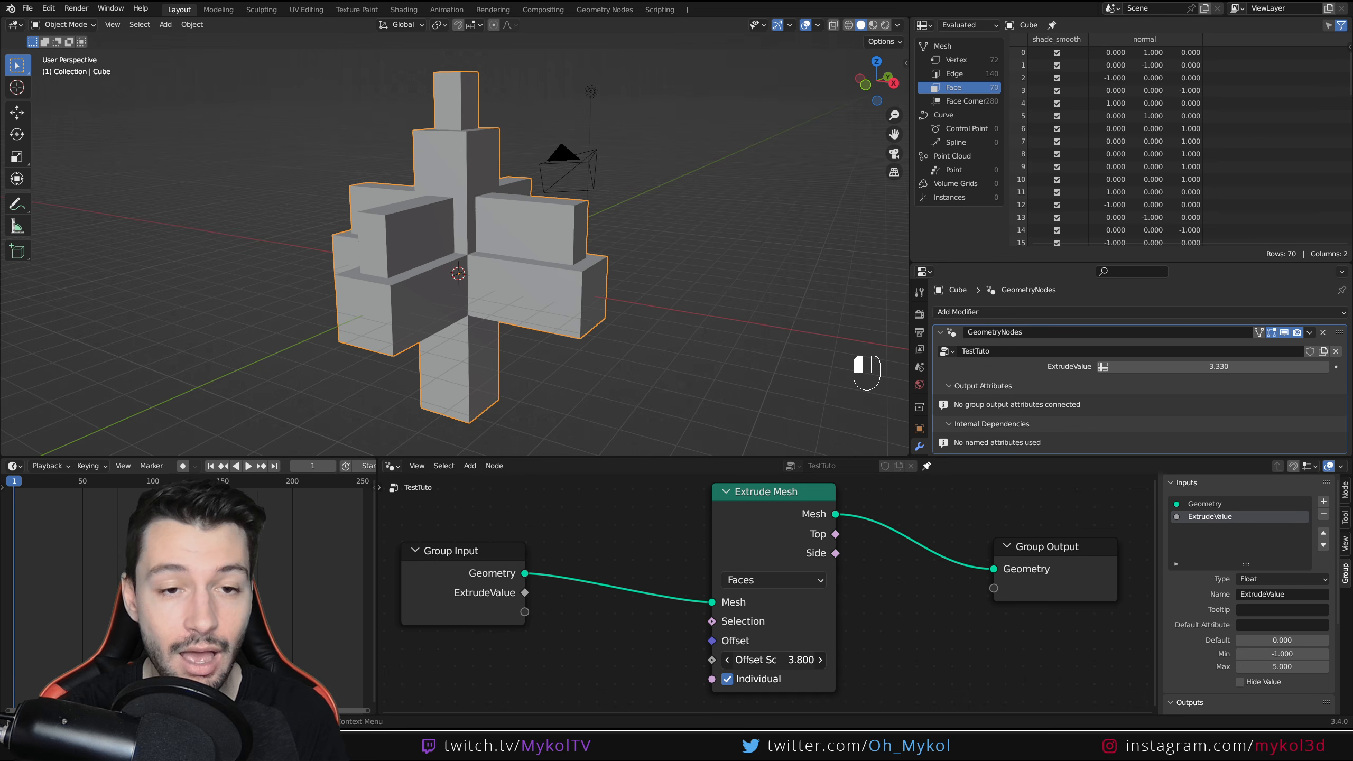
- Reconnect the ExtrudeValue group input to the Offset Scale of the Extrude Mesh node
scroll(649, 542, down, 3)
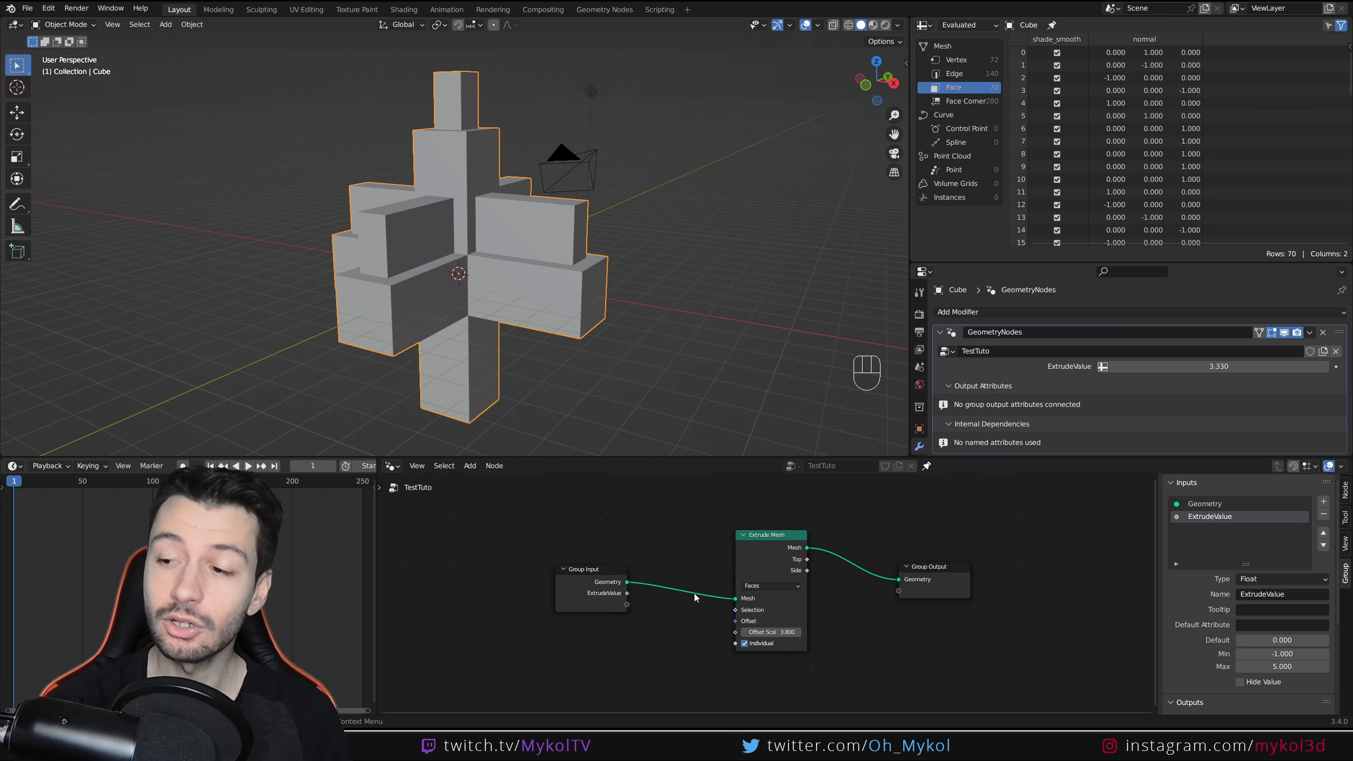
scroll(698, 595, down, 3)
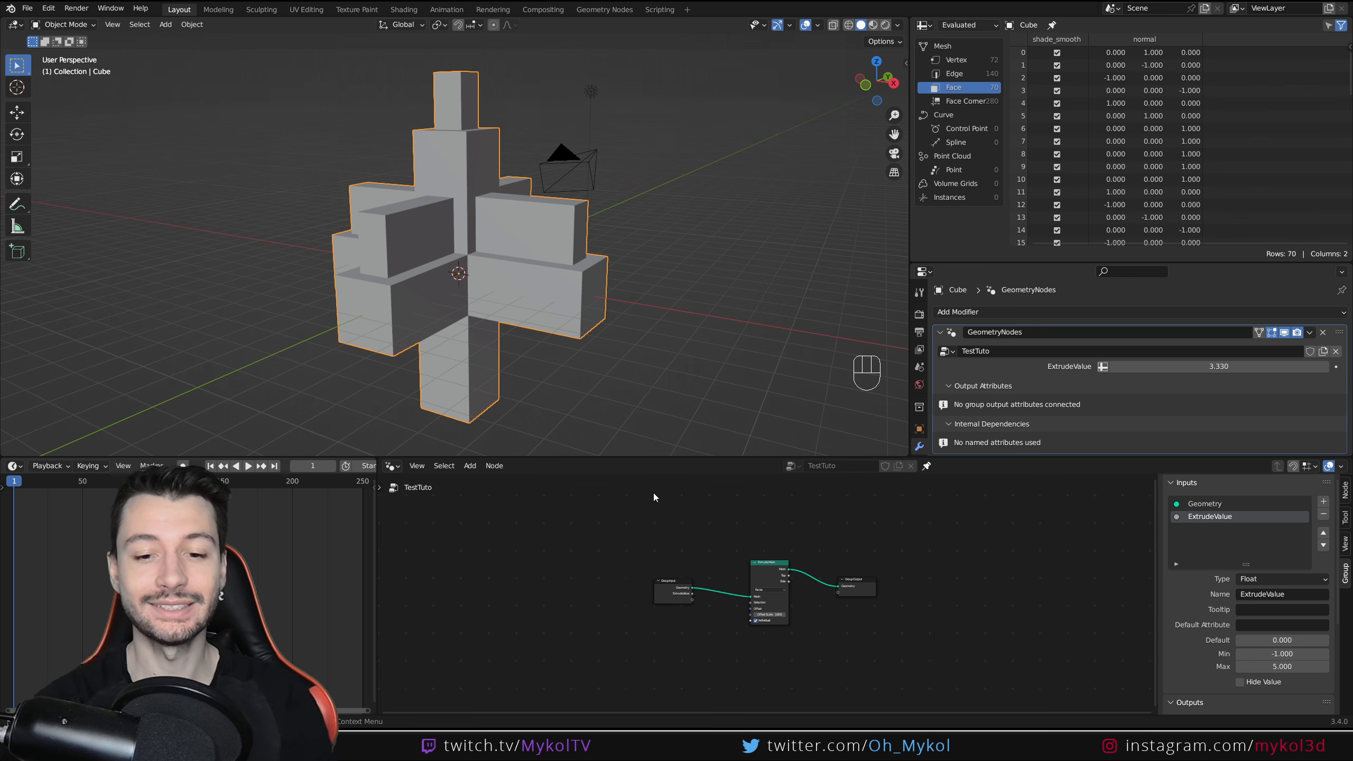
scroll(653, 493, down, 6)
middle_drag(775, 607, 723, 569)
scroll(724, 571, up, 4)
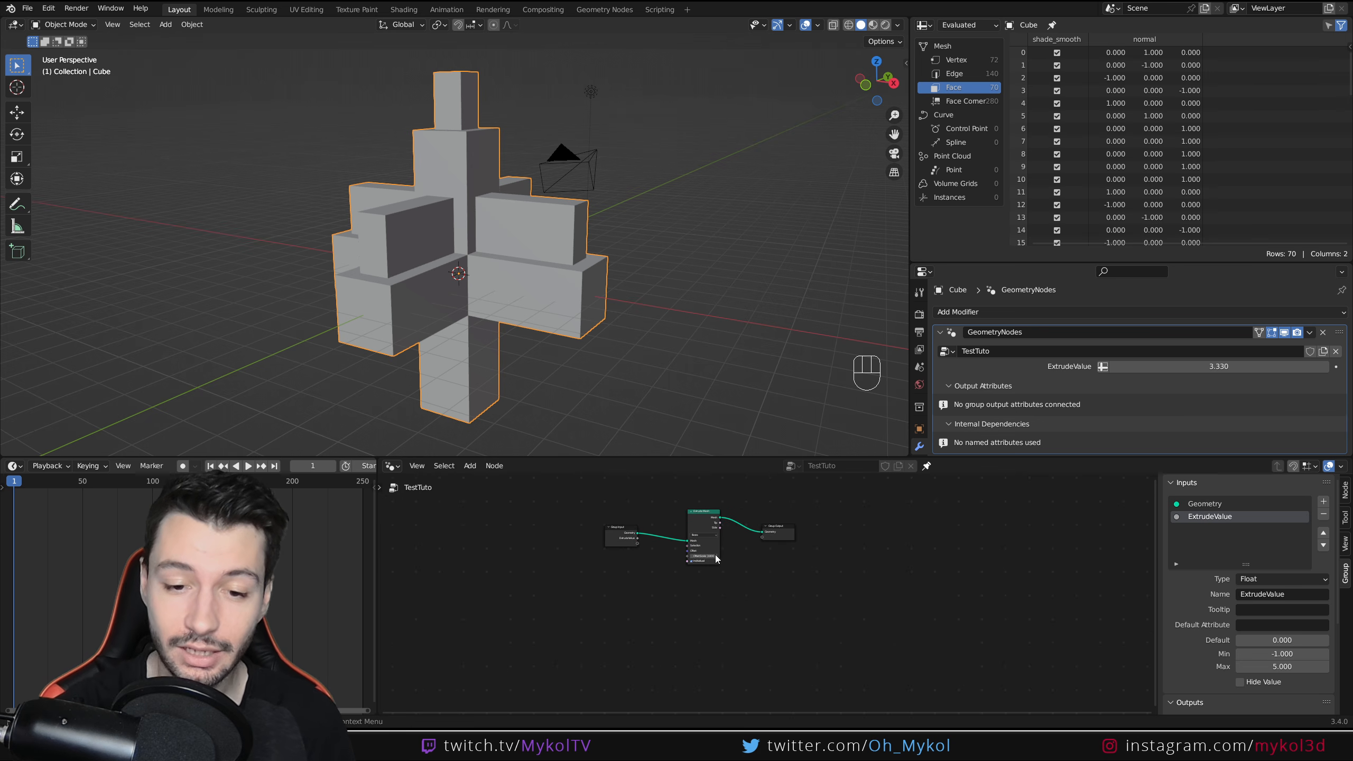
scroll(709, 566, up, 3)
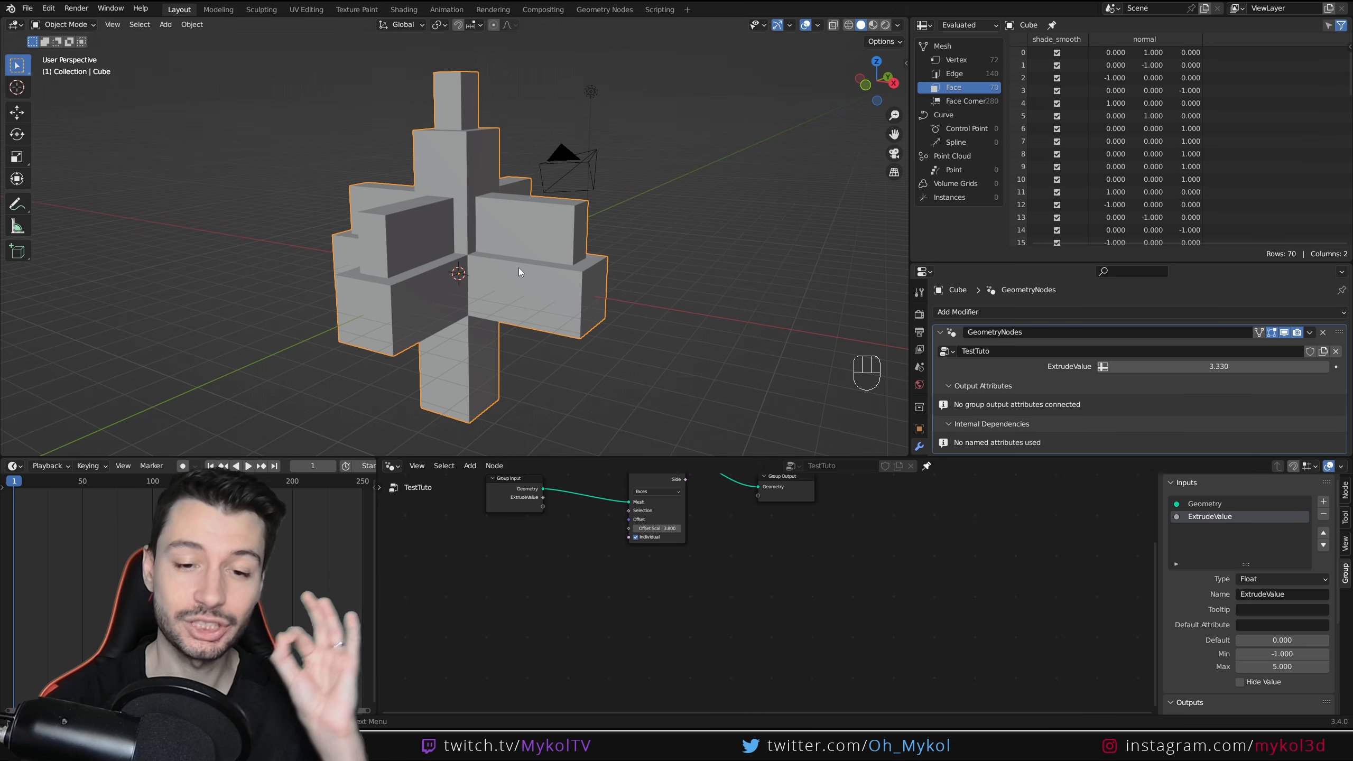
middle_drag(581, 501, 583, 587)
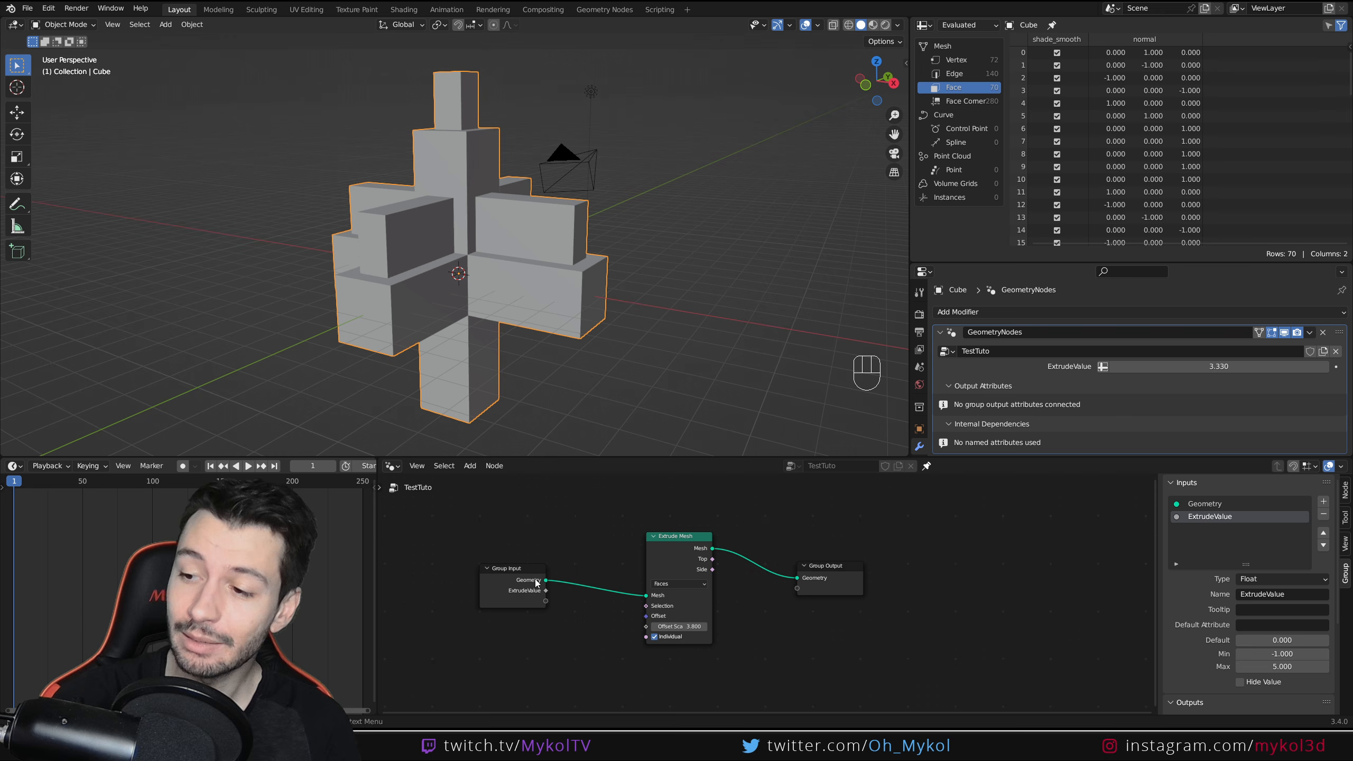
ctrl+middle_drag(584, 588, 727, 587)
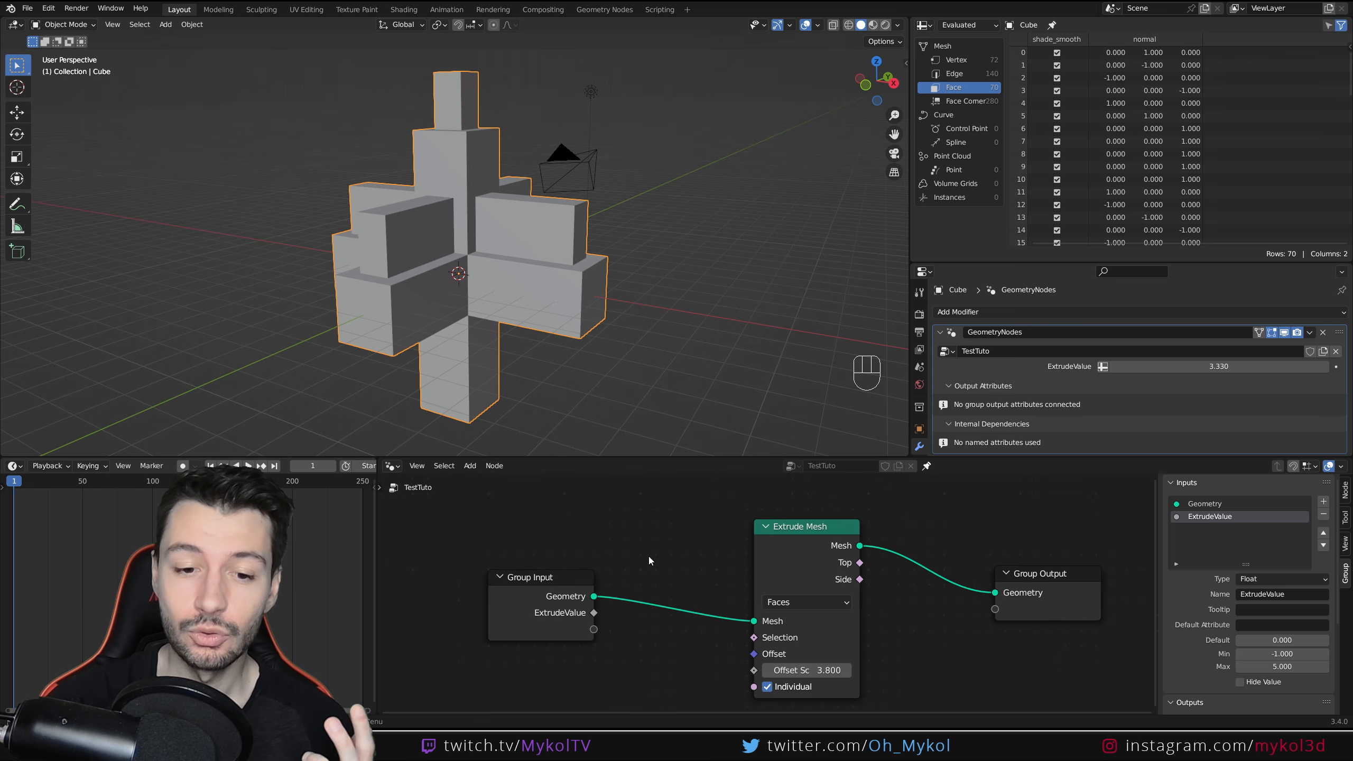
middle_drag(649, 556, 632, 546)
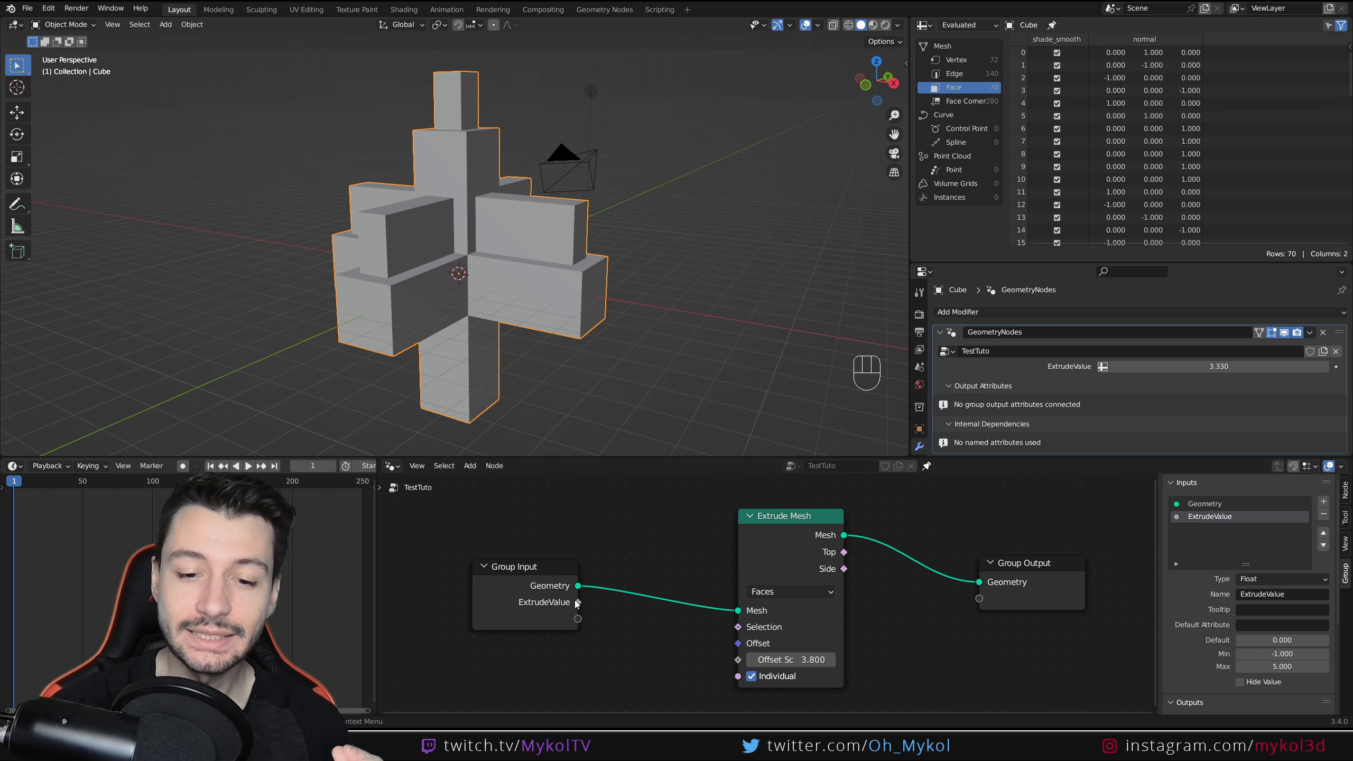
drag(577, 602, 739, 661)
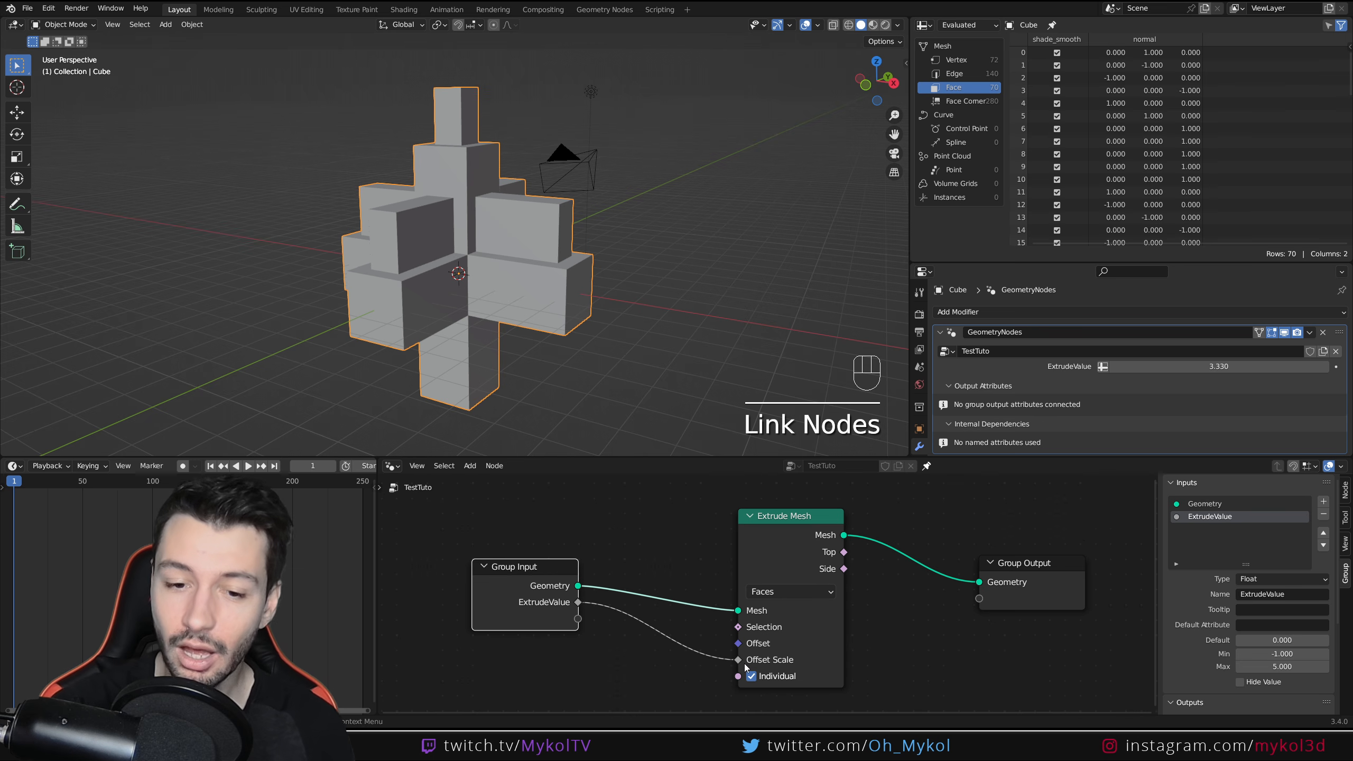
- Change the ExtrudeValue input's type to Integer and set its modifier value to 3
click(1264, 580)
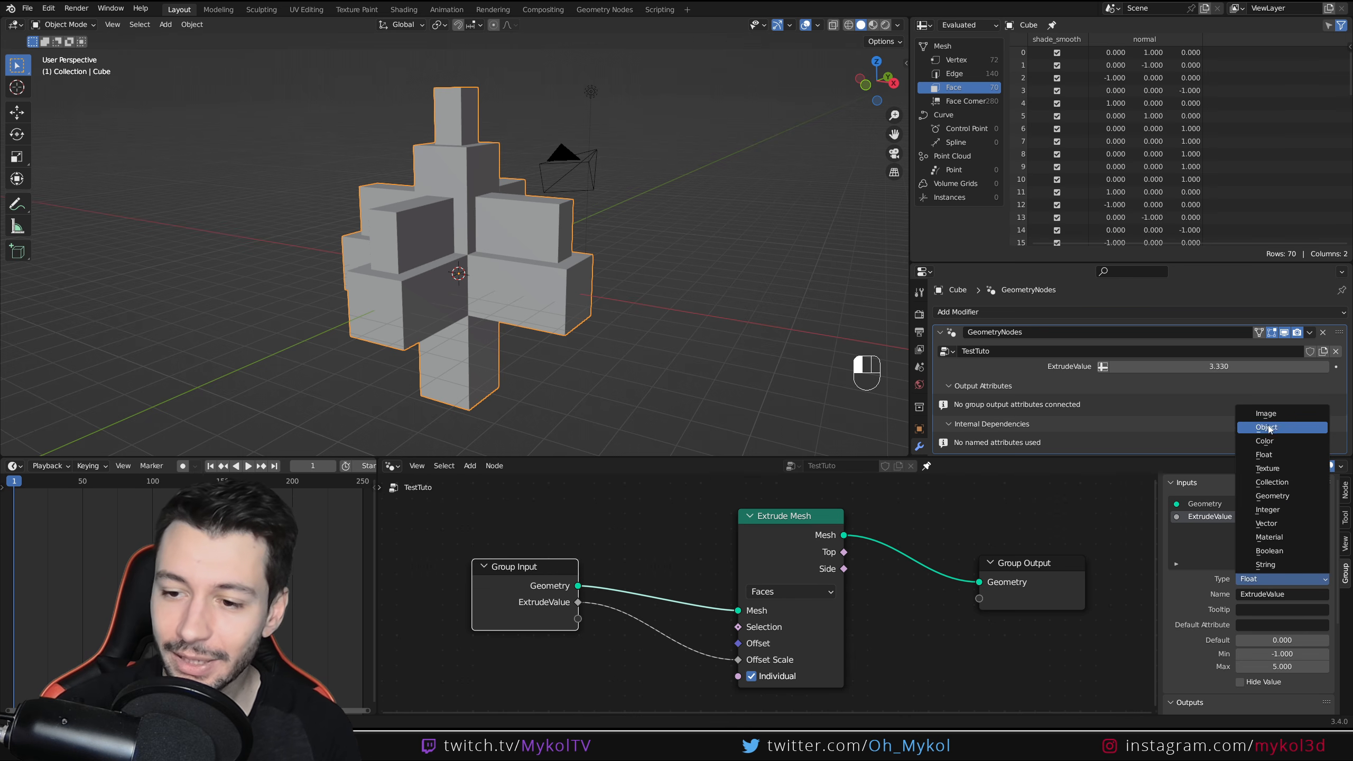
click(1279, 513)
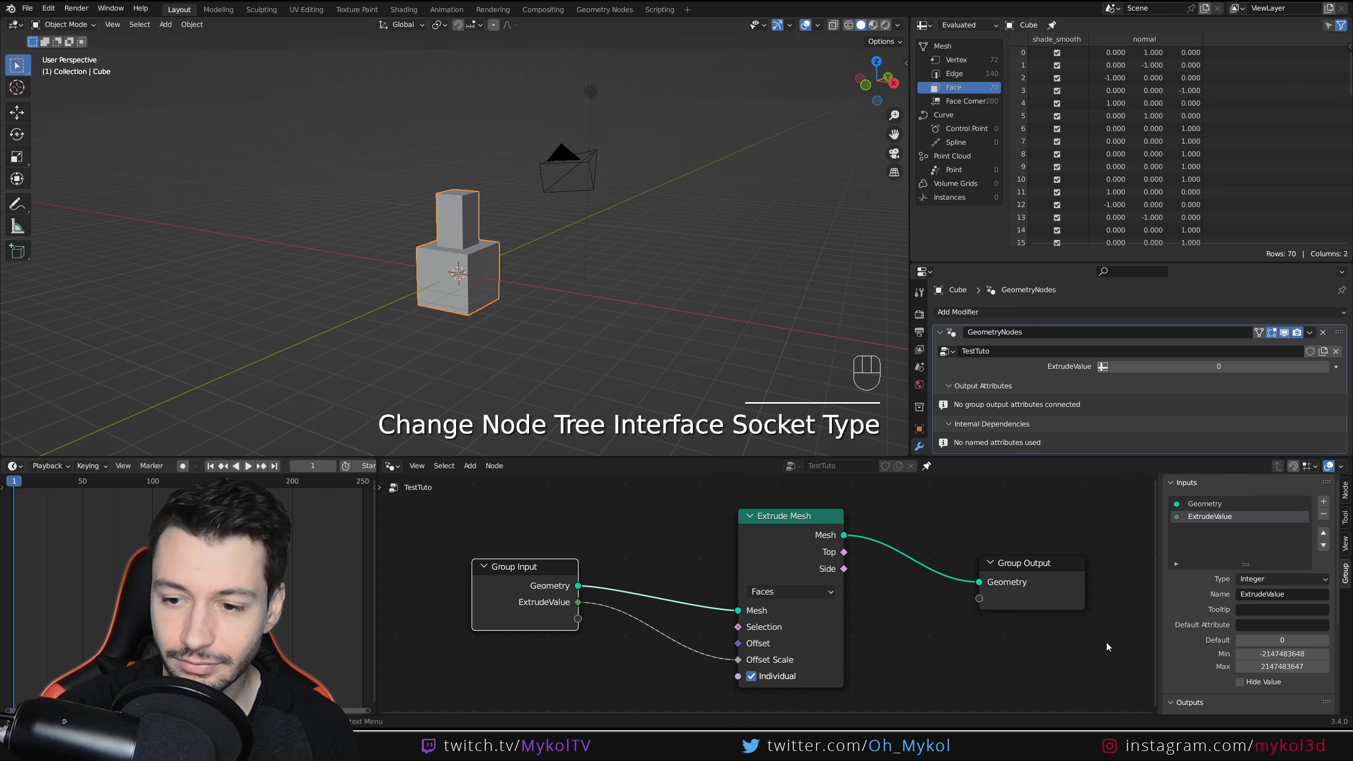
mouse_move(1219, 367)
mouse_down()
mouse_move(1257, 367)
mouse_move(1233, 366)
mouse_up()
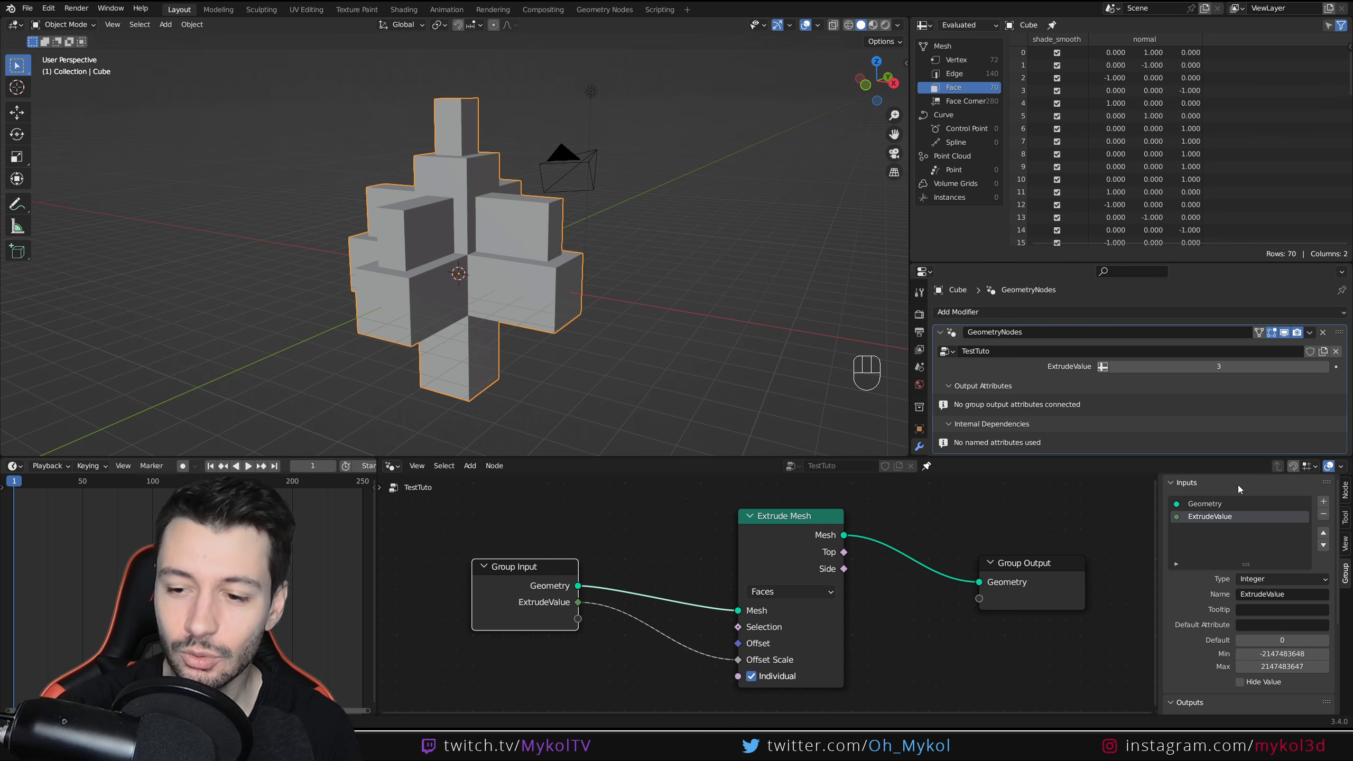
- Change the ExtrudeValue input's type back to Float and set its modifier value to 2.2
click(1252, 581)
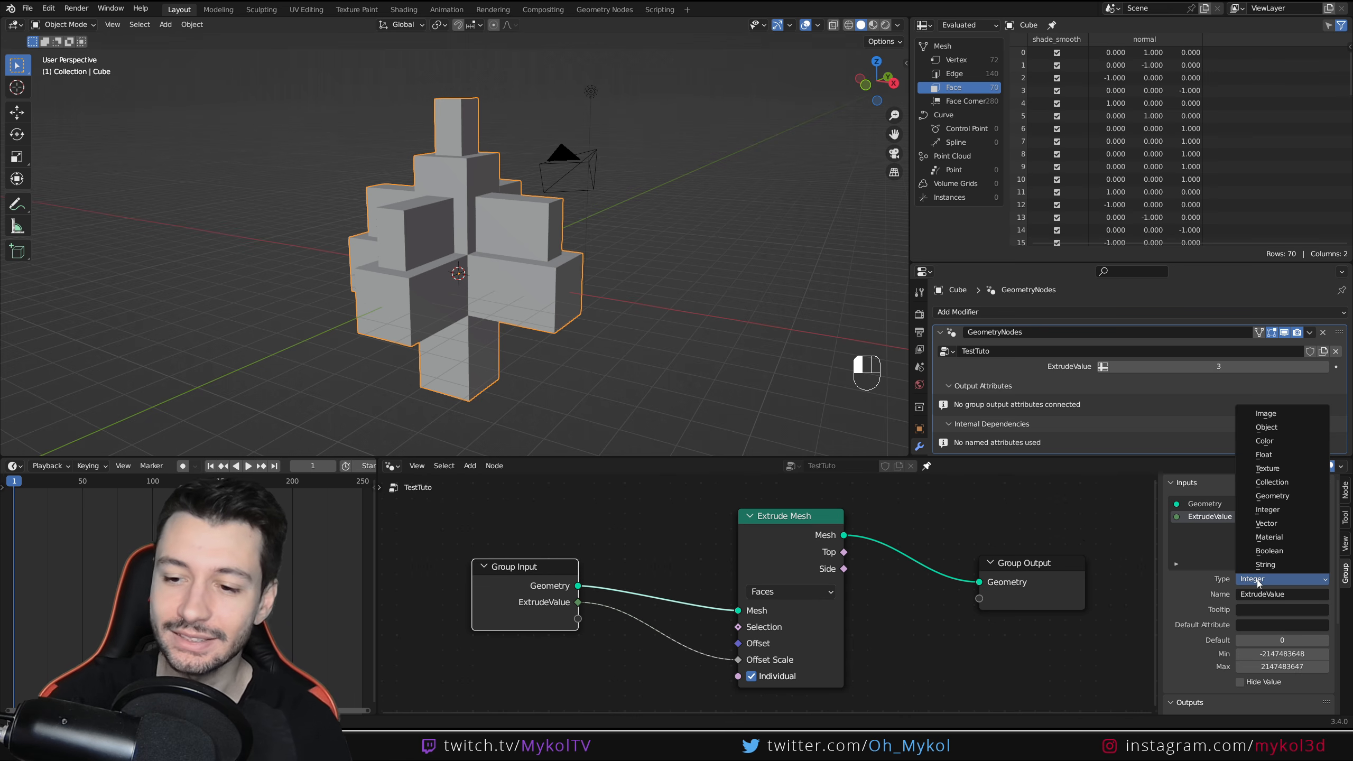
click(1297, 457)
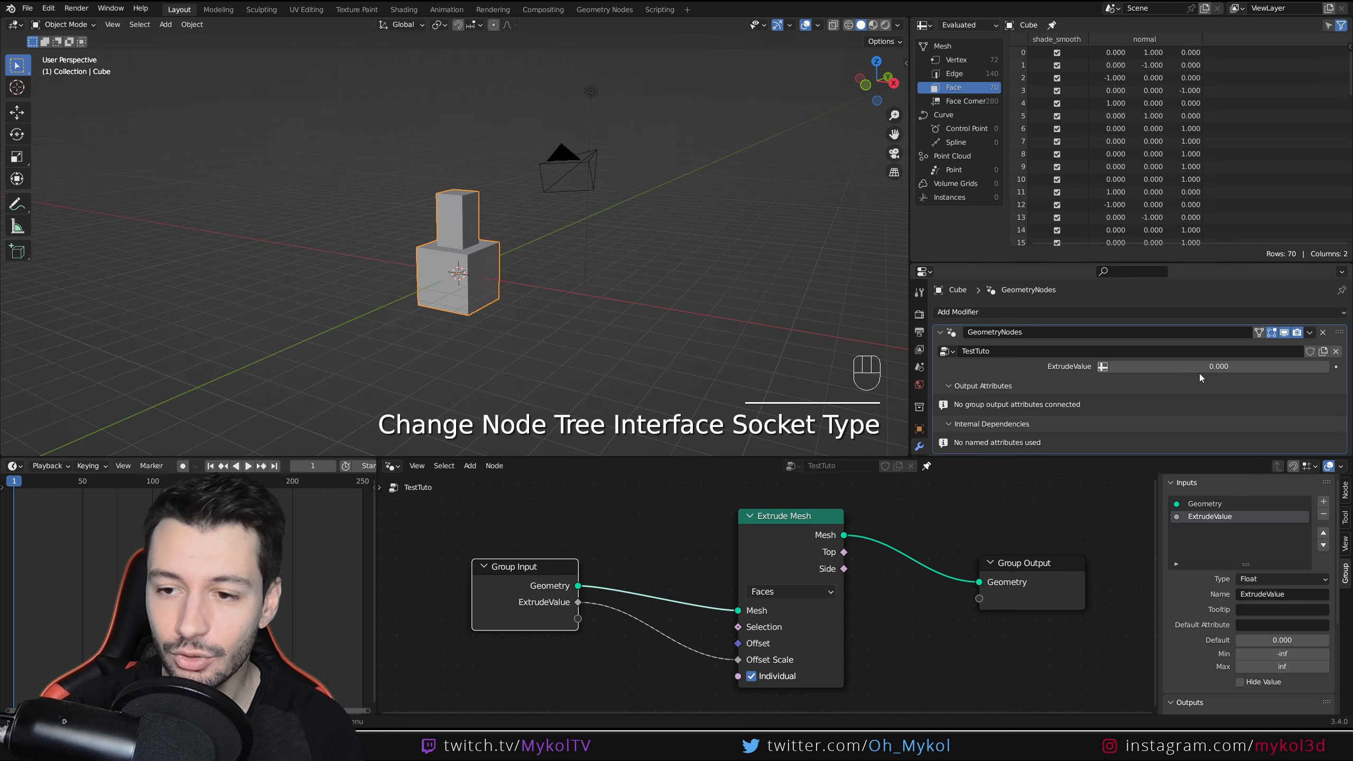
mouse_move(1205, 366)
mouse_down()
mouse_move(1268, 367)
mouse_move(1206, 367)
mouse_up()
- Change the ExtrudeValue group input's type to String
click(1272, 579)
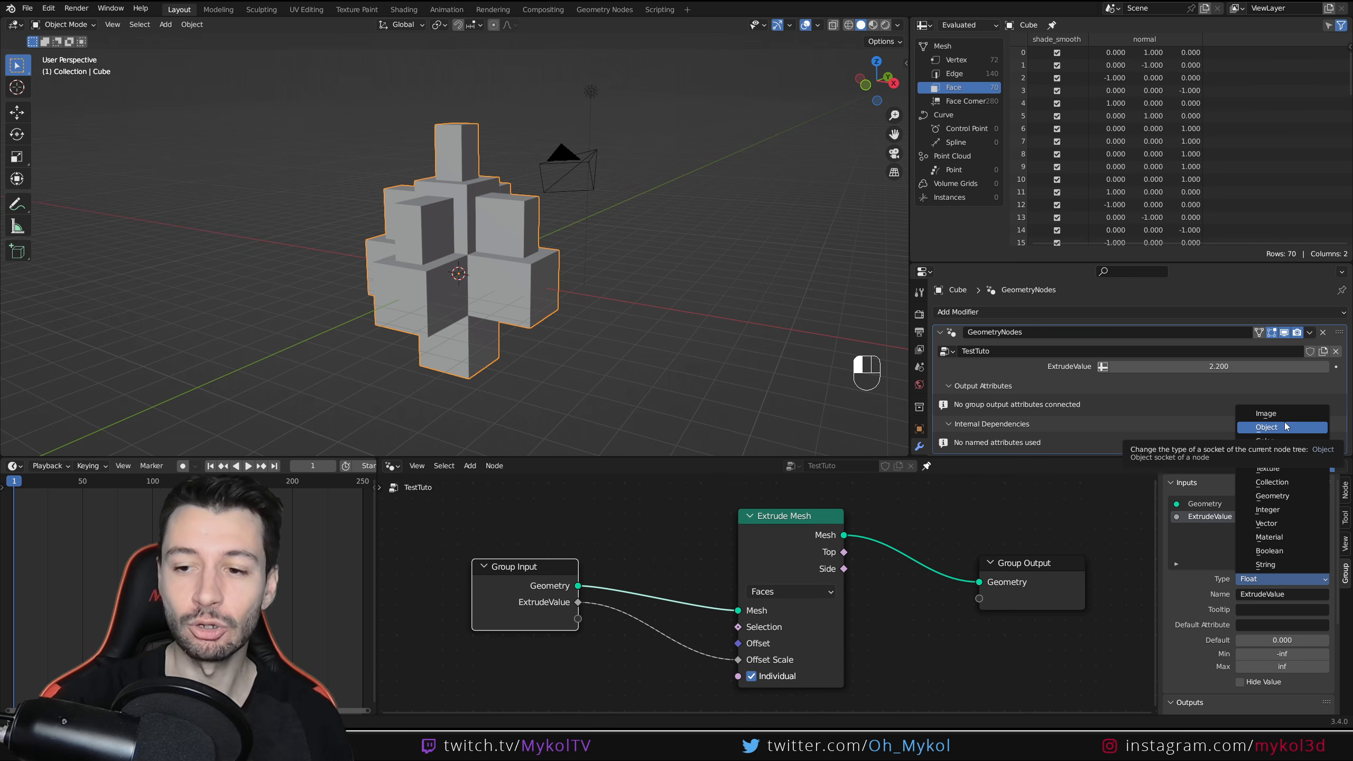
click(1279, 564)
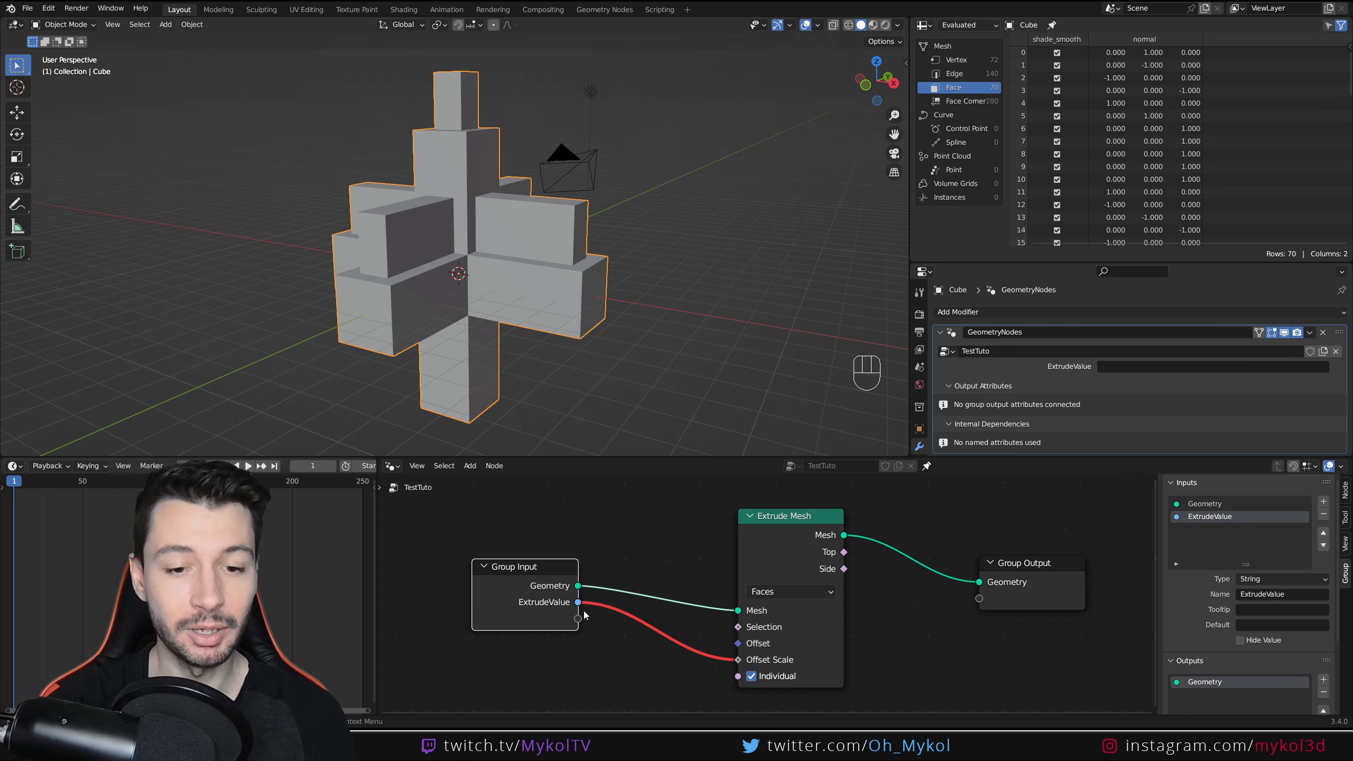
- Restore the ExtrudeValue input's type to Float, shift the Group Input node aside and set ExtrudeValue to 2.1 in the modifier
click(1266, 579)
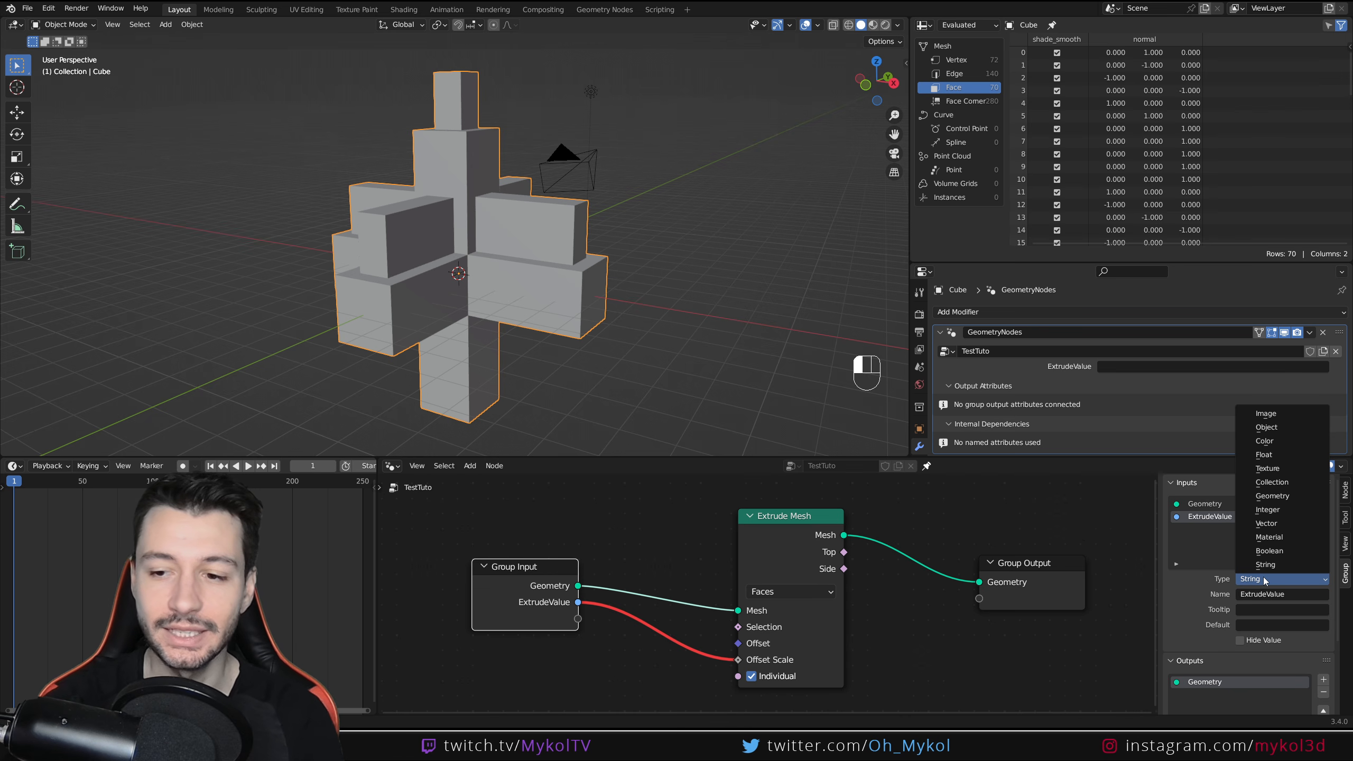
click(1293, 453)
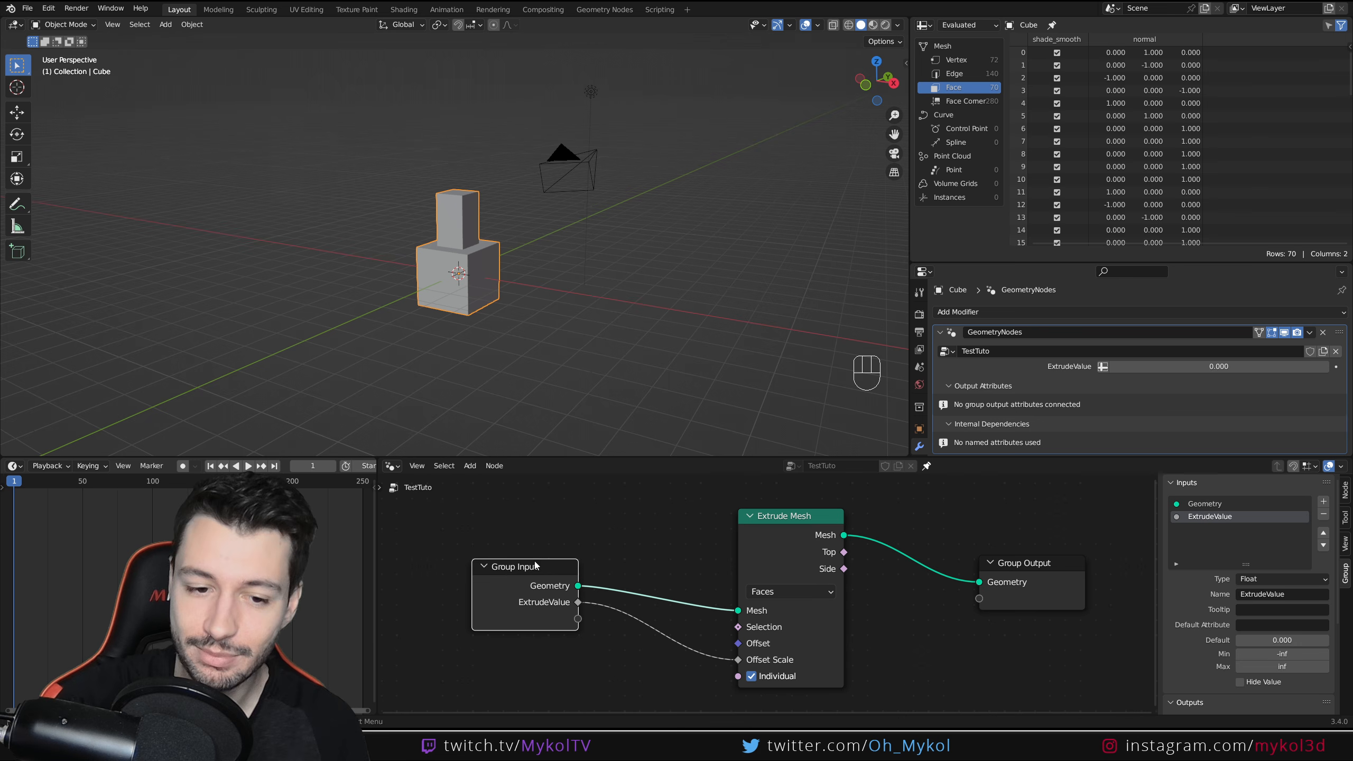
drag(520, 577, 482, 575)
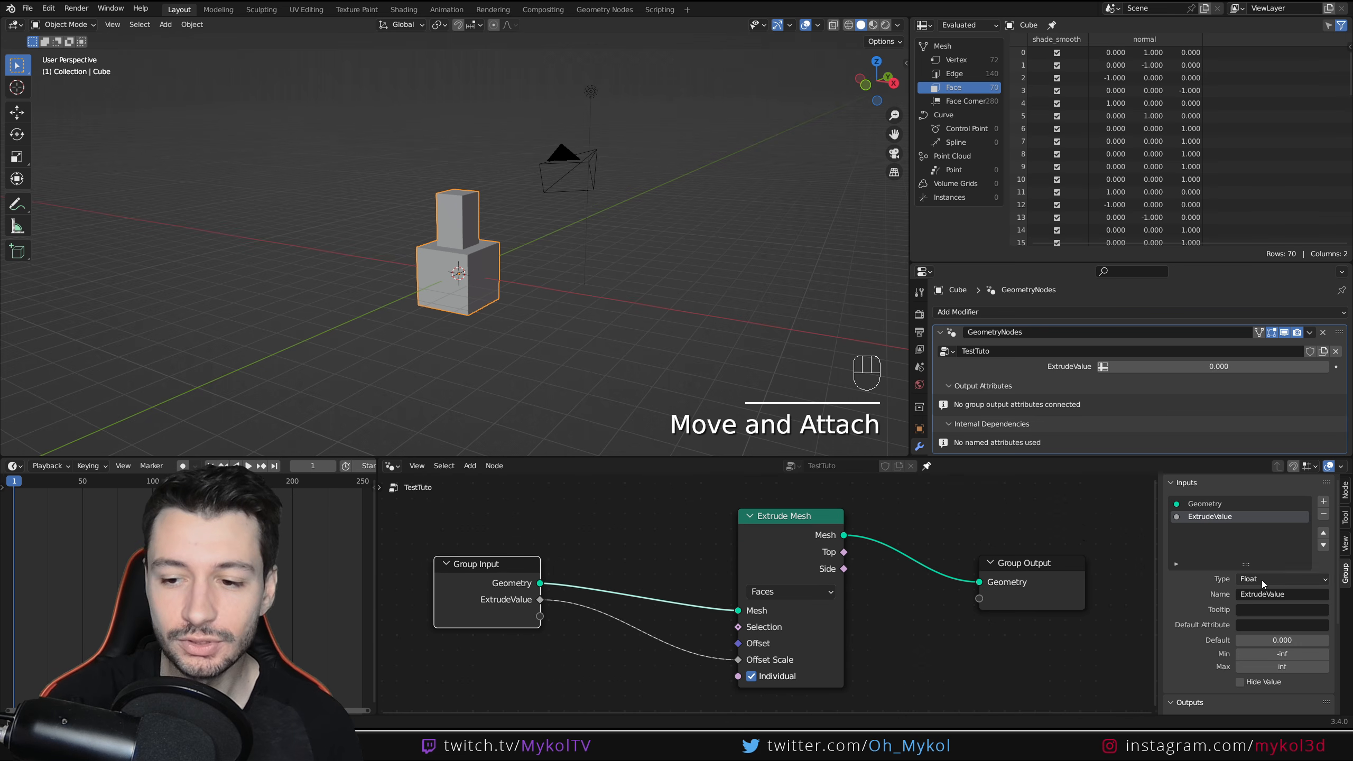
drag(1219, 366, 1273, 366)
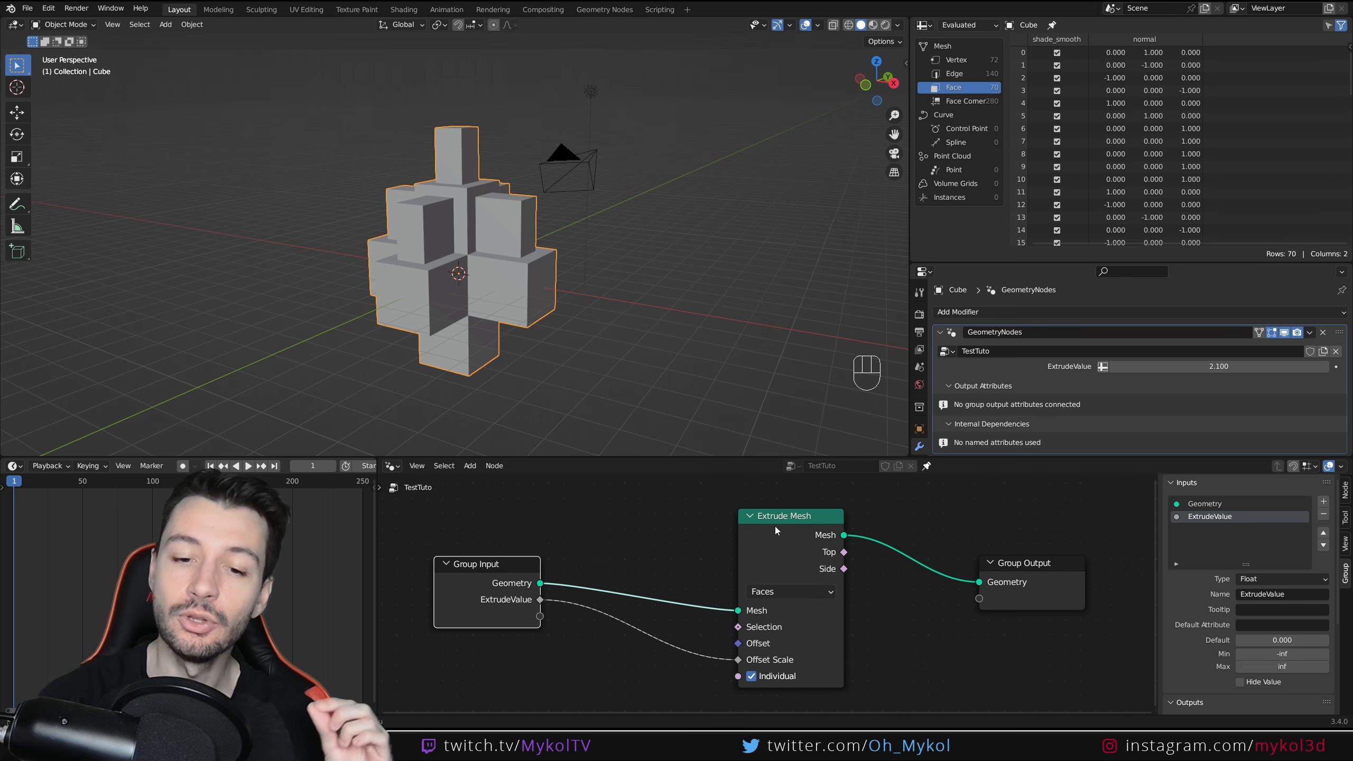
- Add a Mesh Boolean node on the link between Extrude Mesh and Group Output
click(668, 542)
key(shift+a)
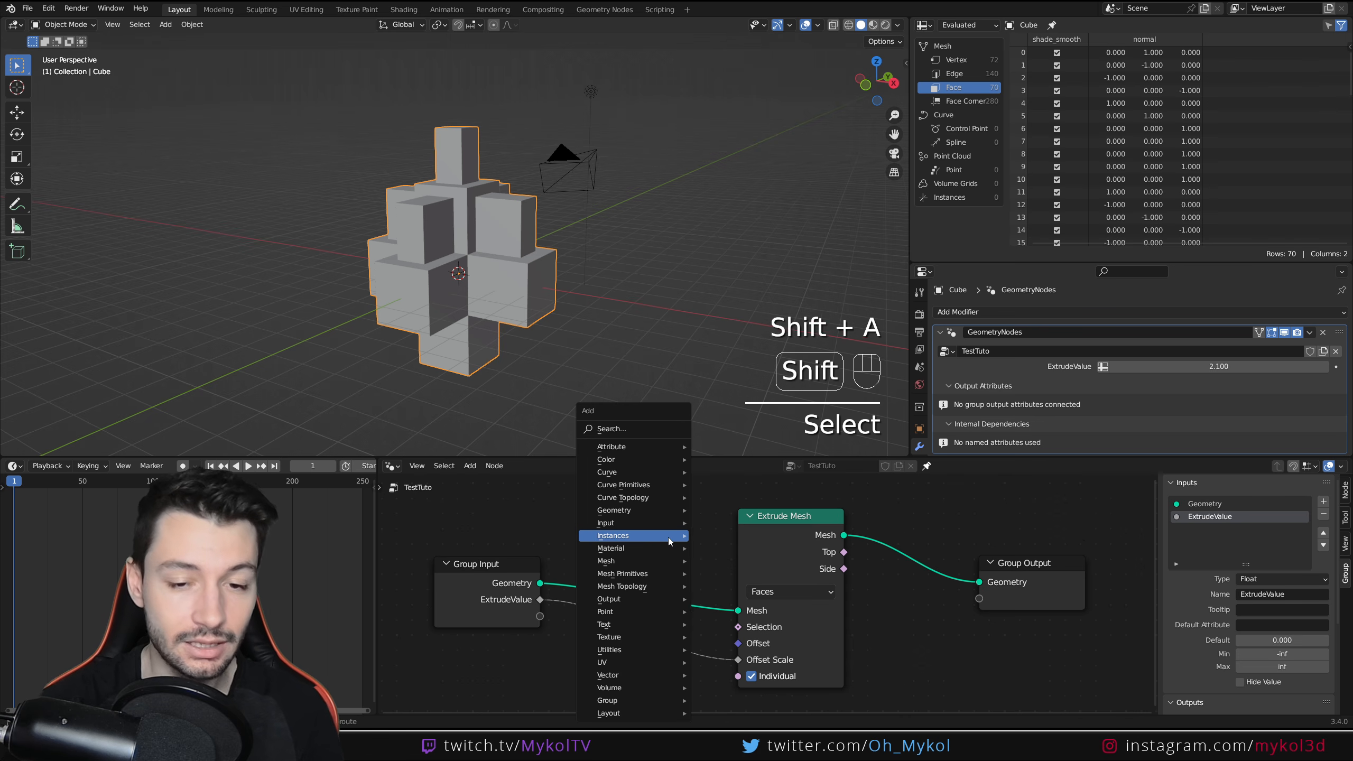
mouse_move(662, 538)
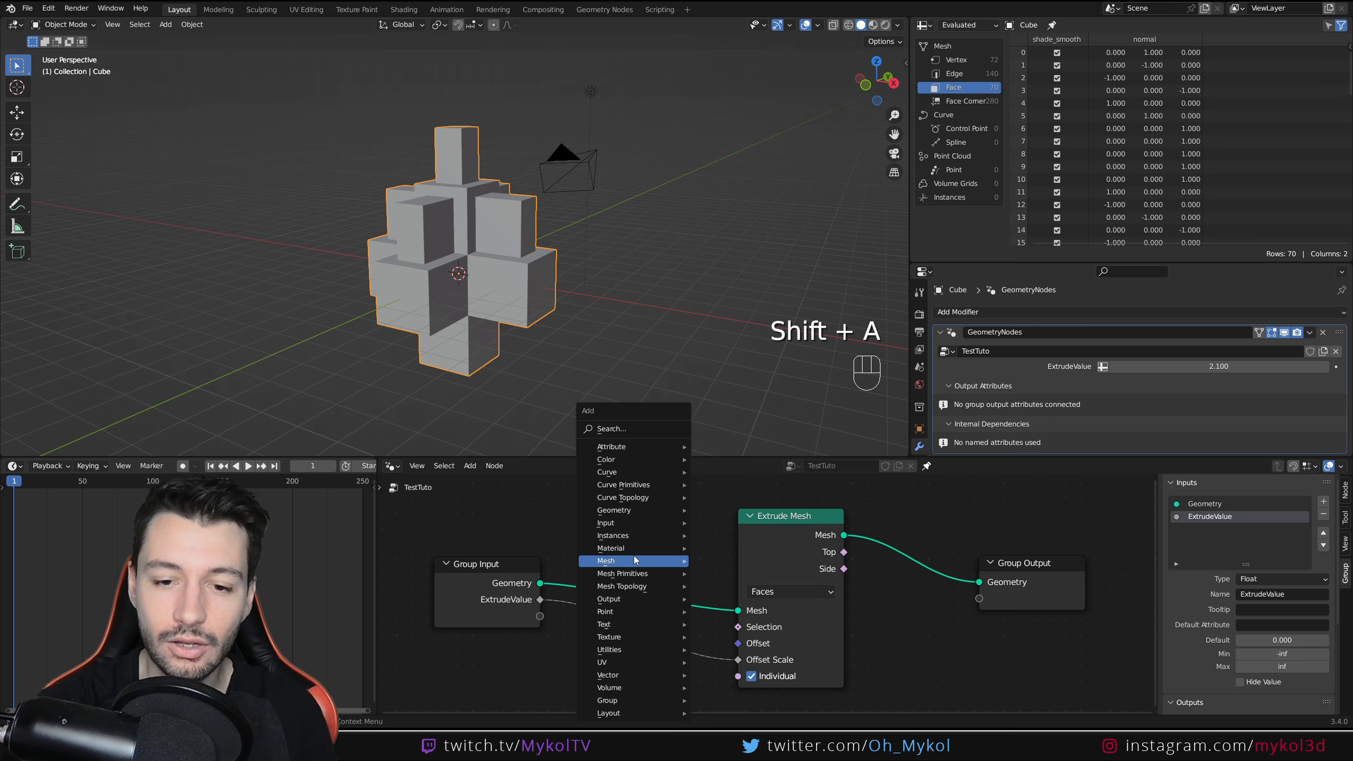
mouse_move(633, 559)
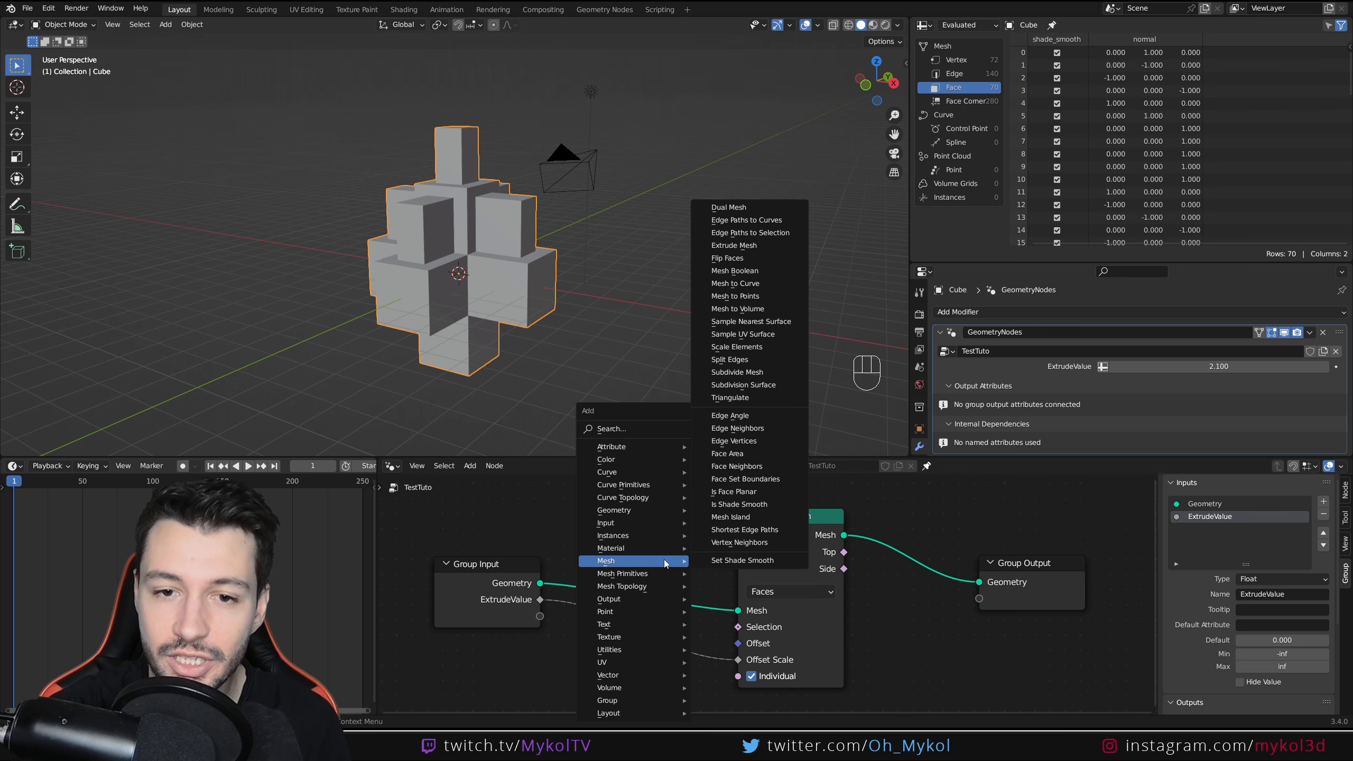
click(735, 271)
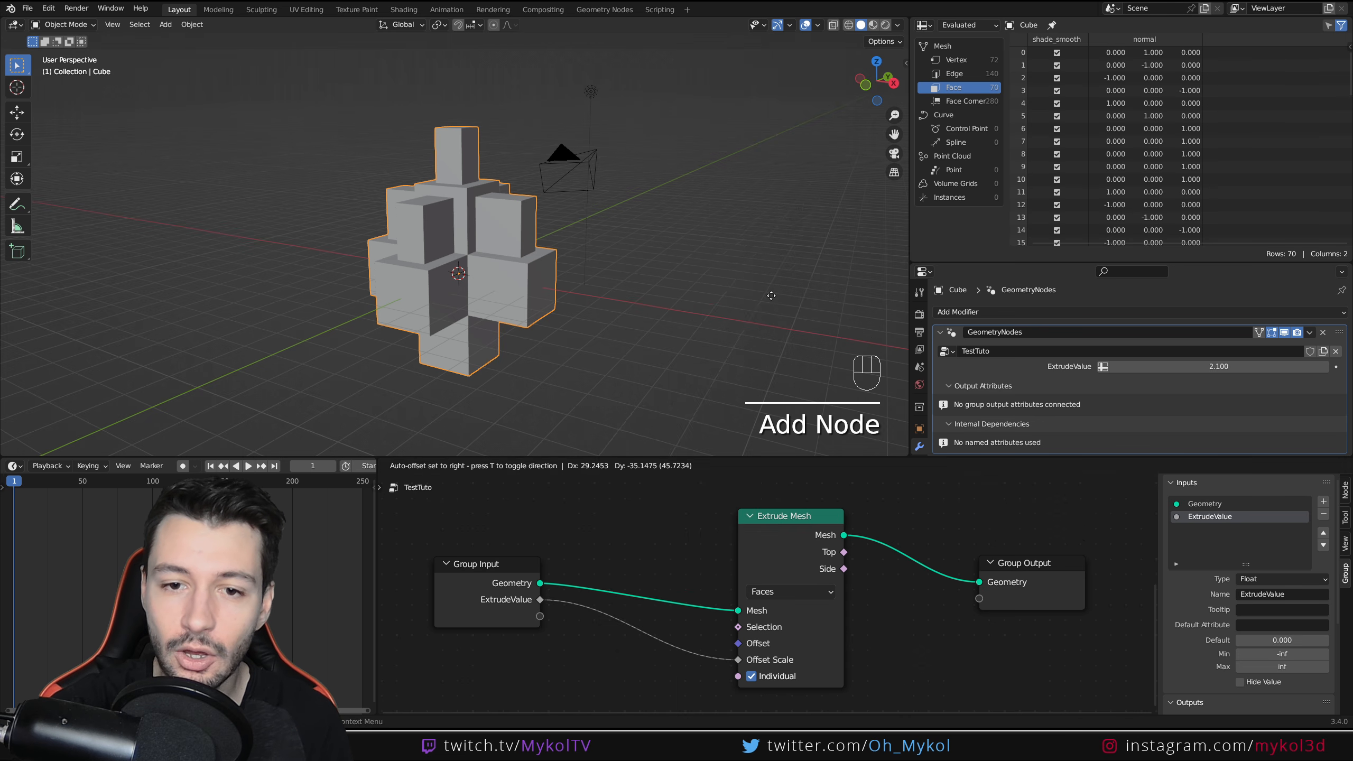
click(879, 589)
scroll(728, 655, down, 2)
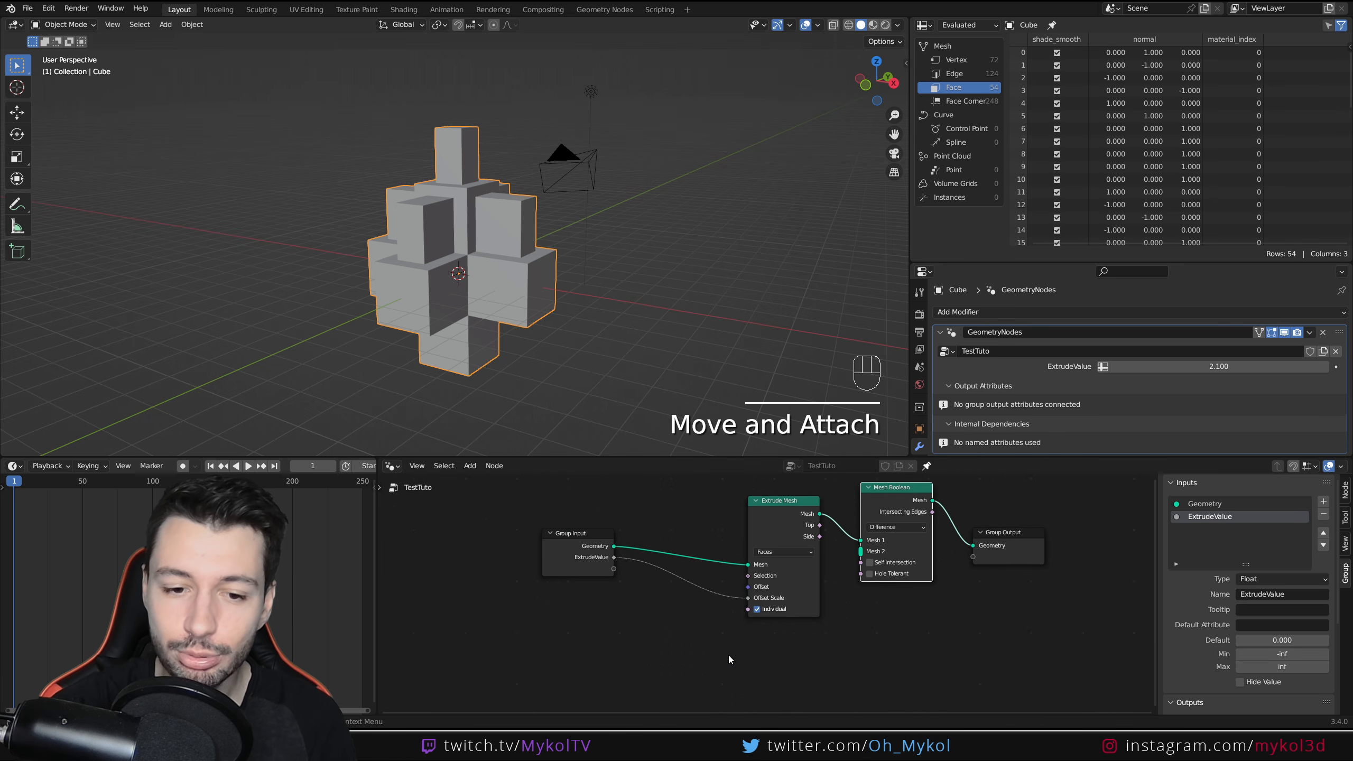
- Add a UV Sphere node below the chain and link its Mesh output to Mesh 2 of the Mesh Boolean
key(shift+a)
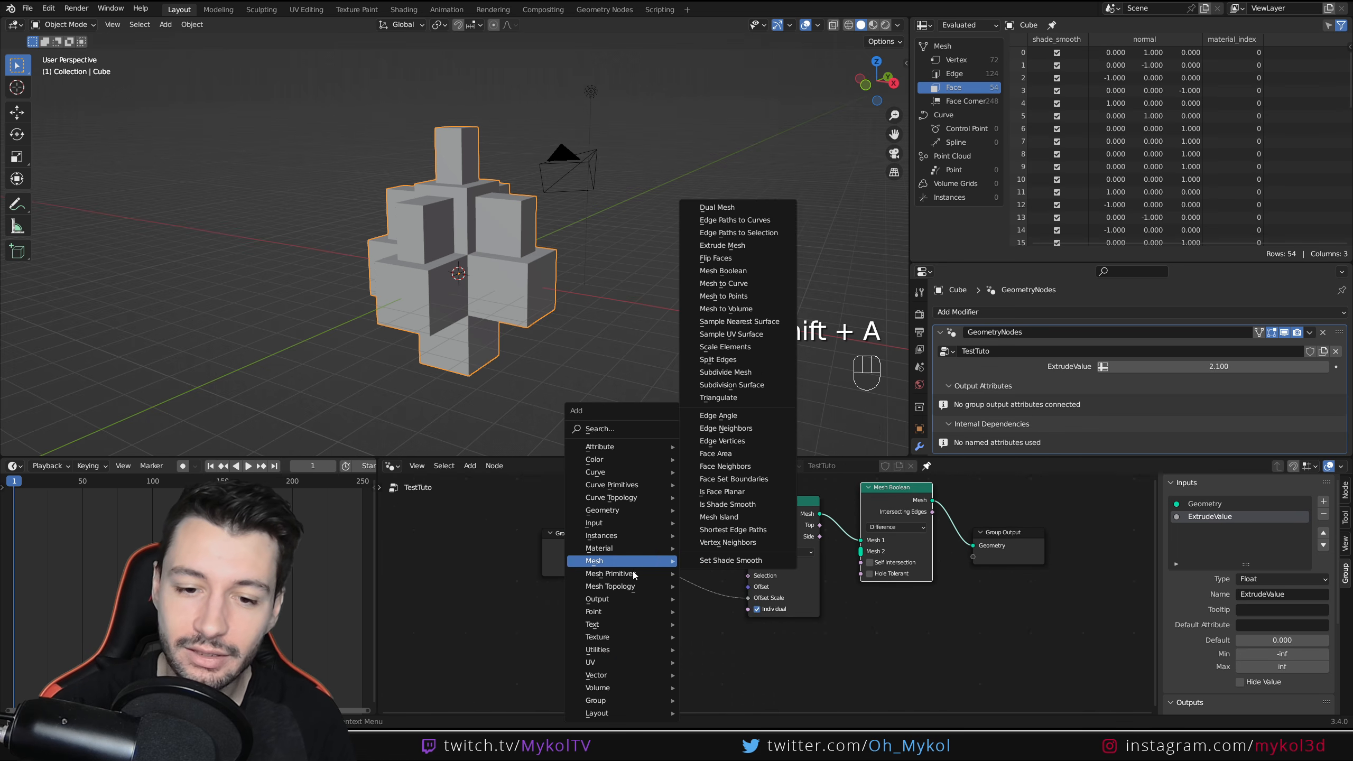
mouse_move(631, 575)
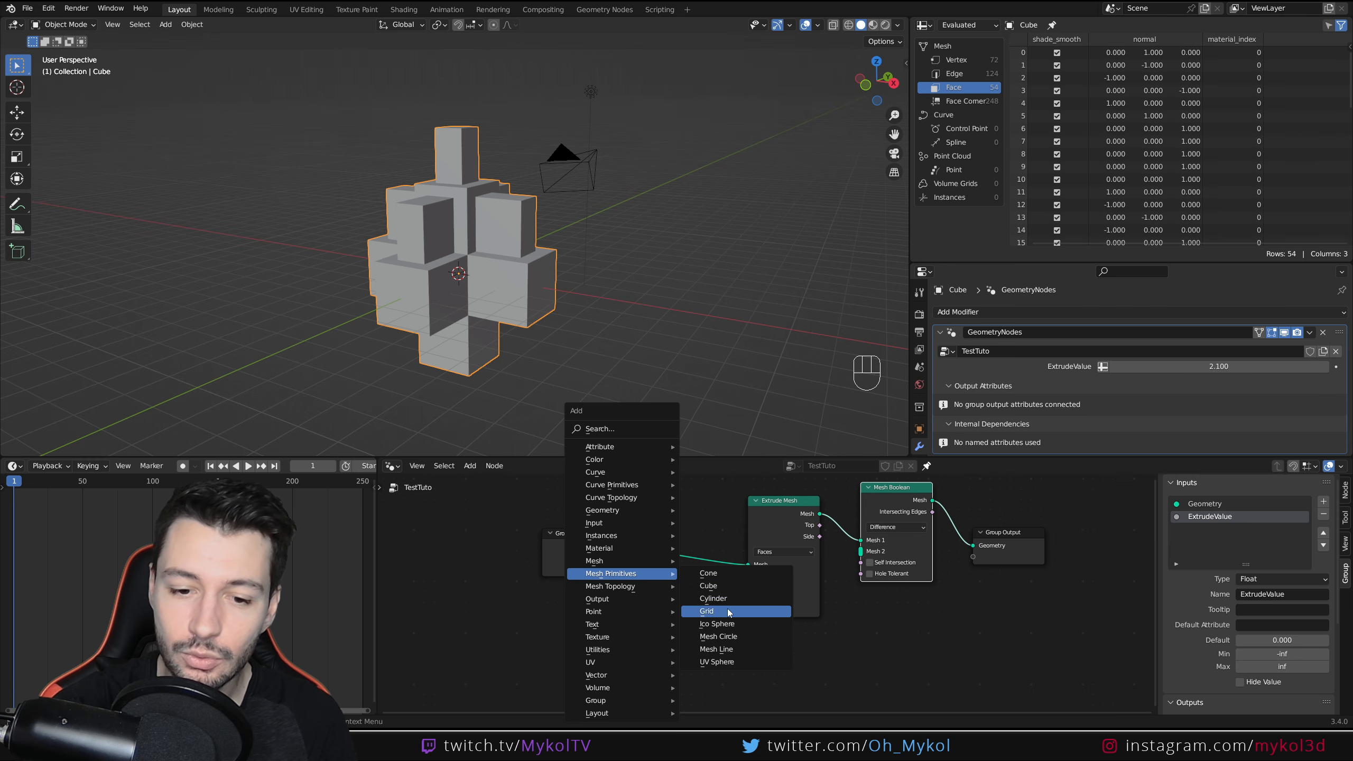
click(755, 657)
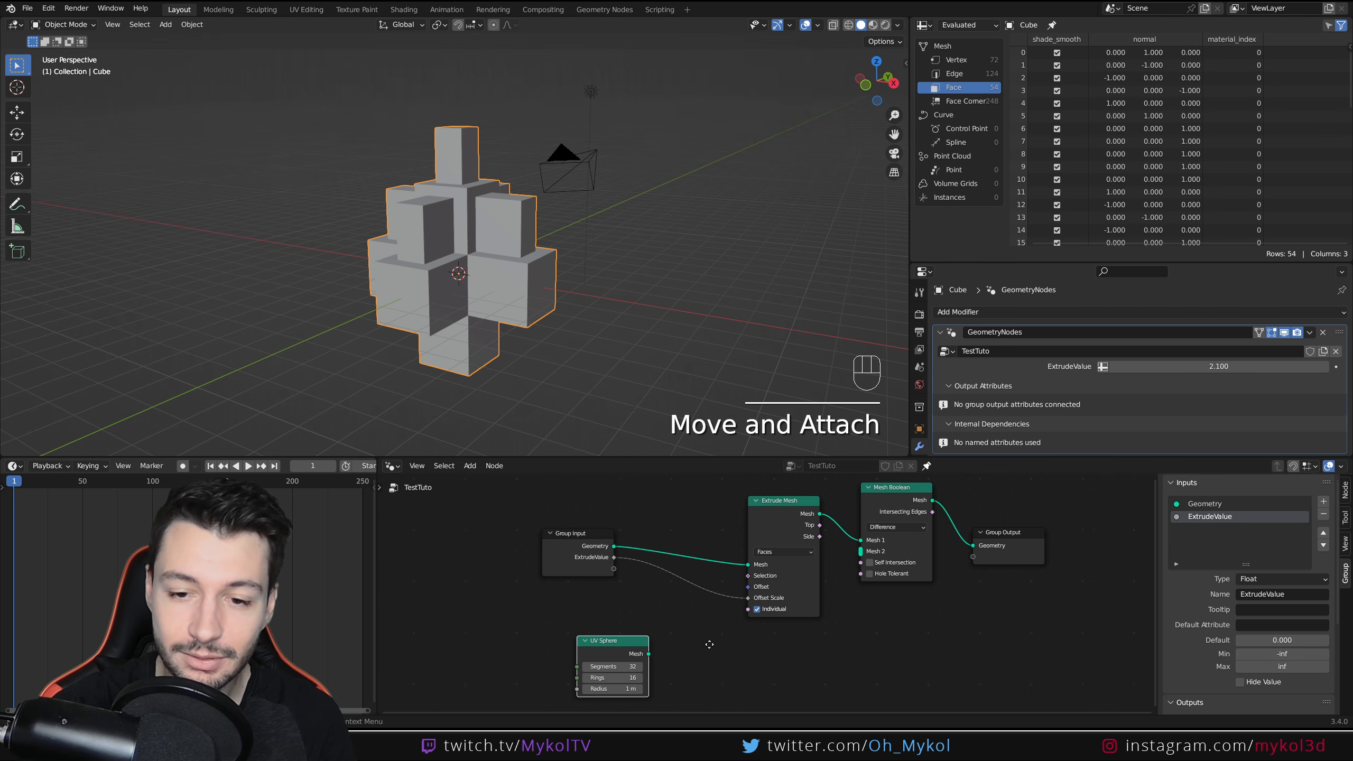
click(607, 661)
drag(641, 643, 854, 541)
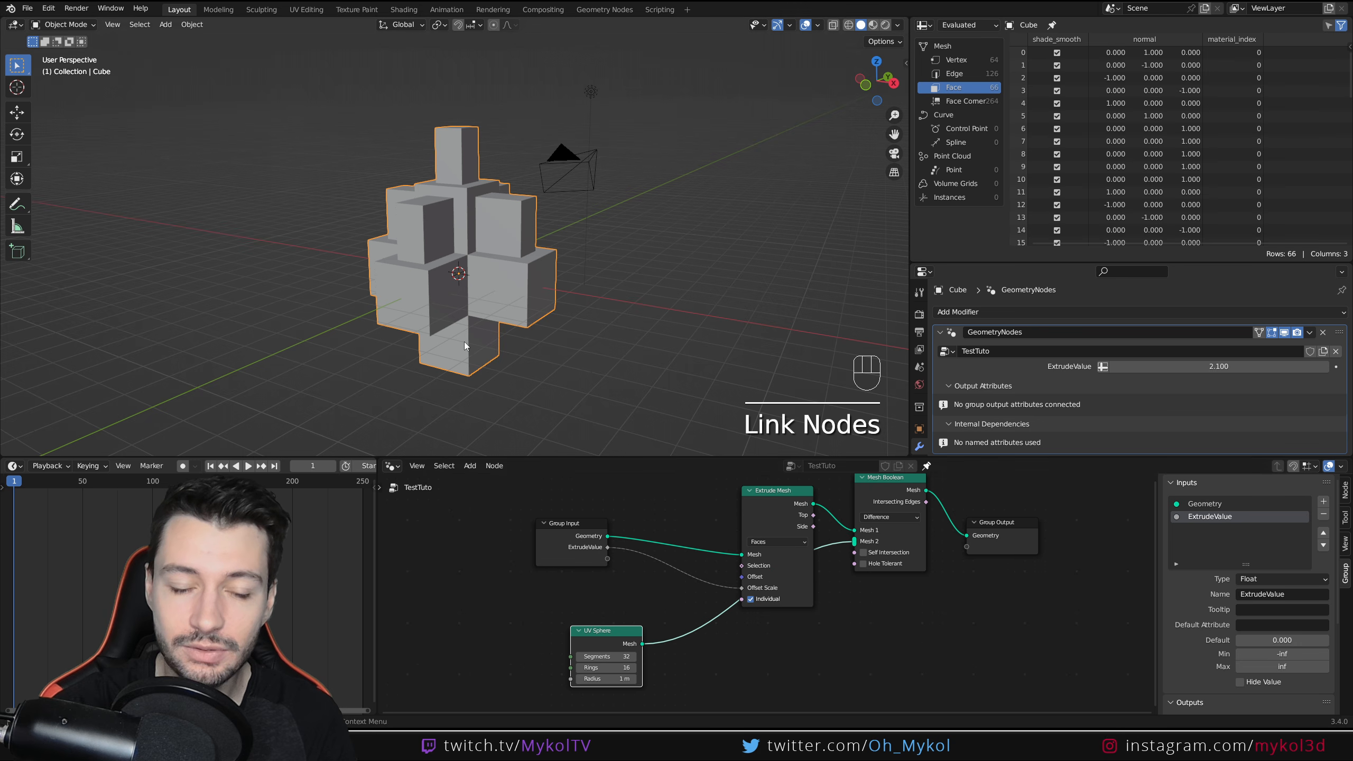
- Set the Mesh Boolean operation to Union and link the Extrude Mesh output into its Mesh input alongside the sphere
middle_drag(789, 507, 759, 538)
drag(740, 521, 680, 486)
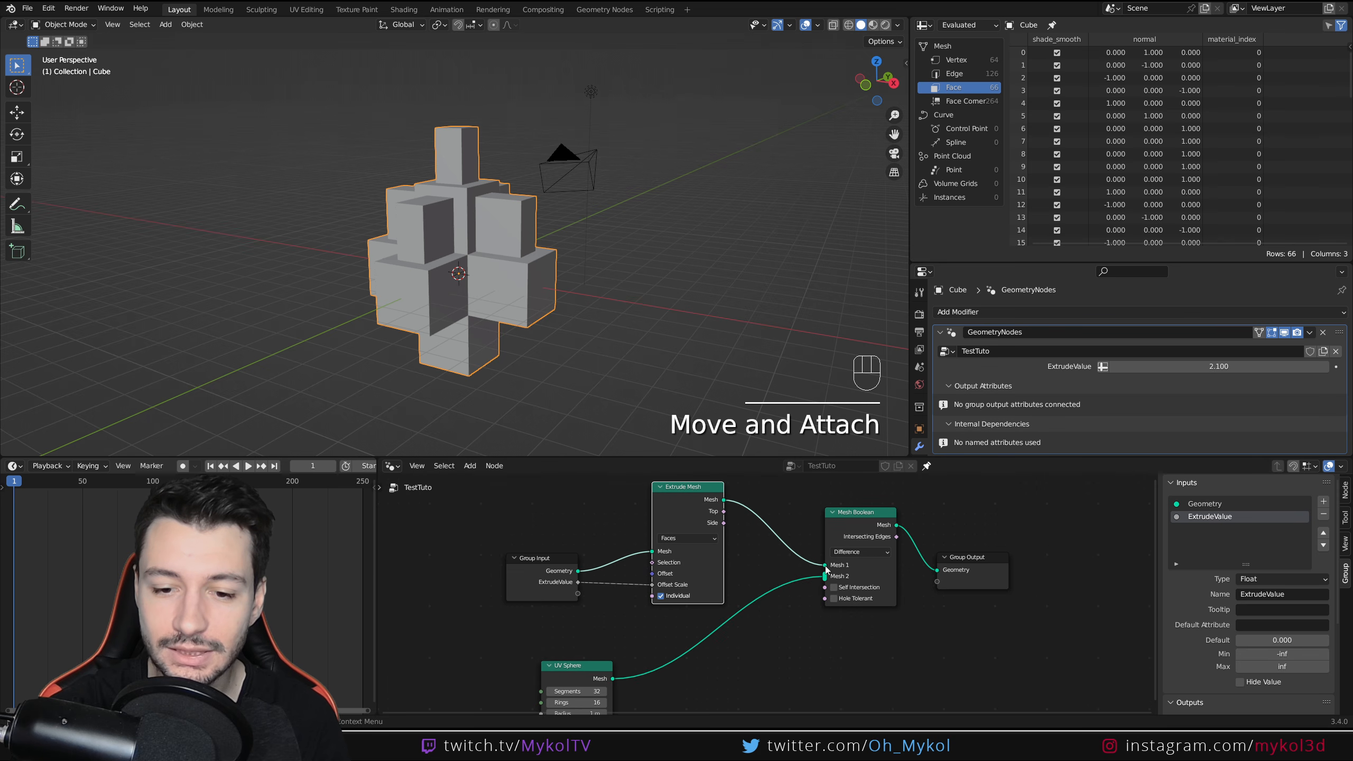
click(874, 553)
click(854, 539)
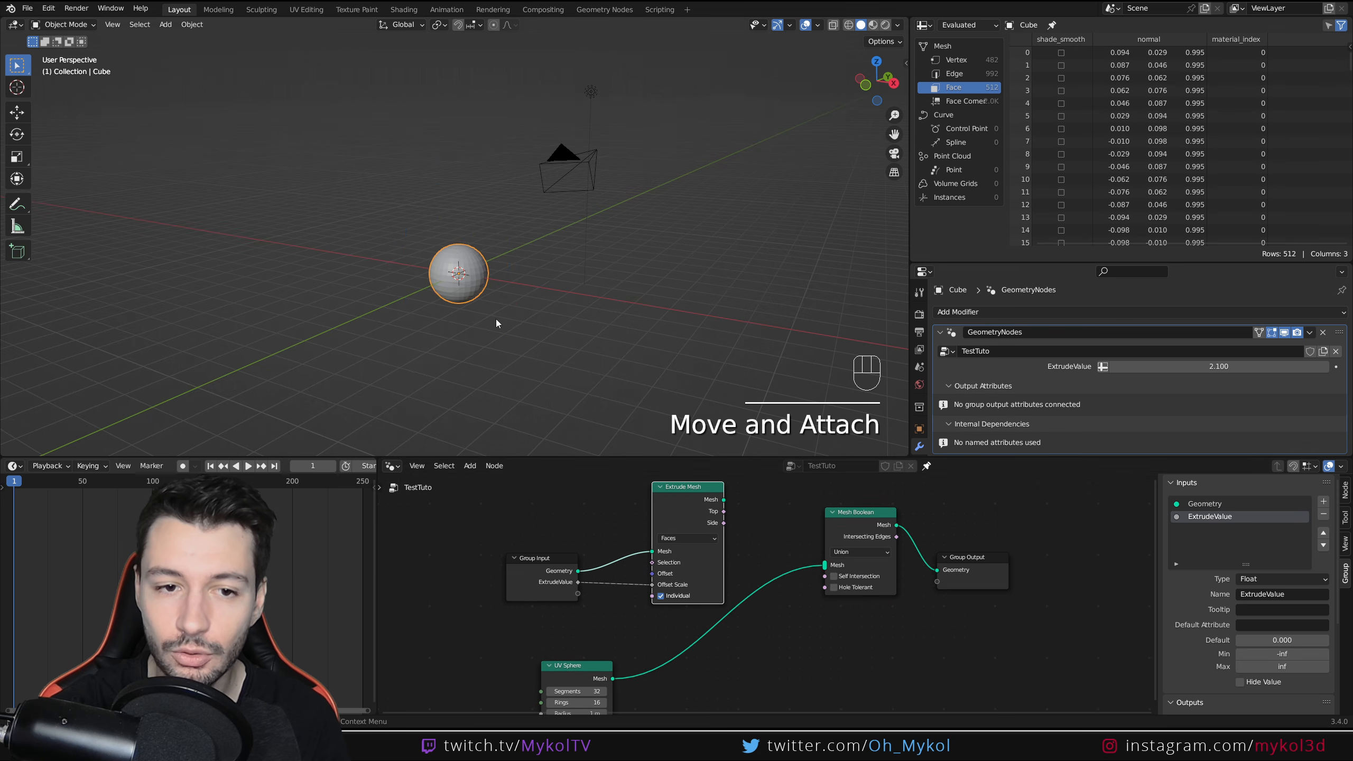
drag(724, 500, 824, 565)
- Inspect the union of the sphere and the extruded cube by briefly switching the viewport shading
mouse_move(497, 341)
middle_down()
mouse_move(464, 321)
mouse_move(488, 313)
mouse_move(412, 254)
mouse_move(481, 306)
middle_up()
key(z)
click(399, 318)
key(z)
click(569, 319)
middle_drag(568, 319, 610, 469)
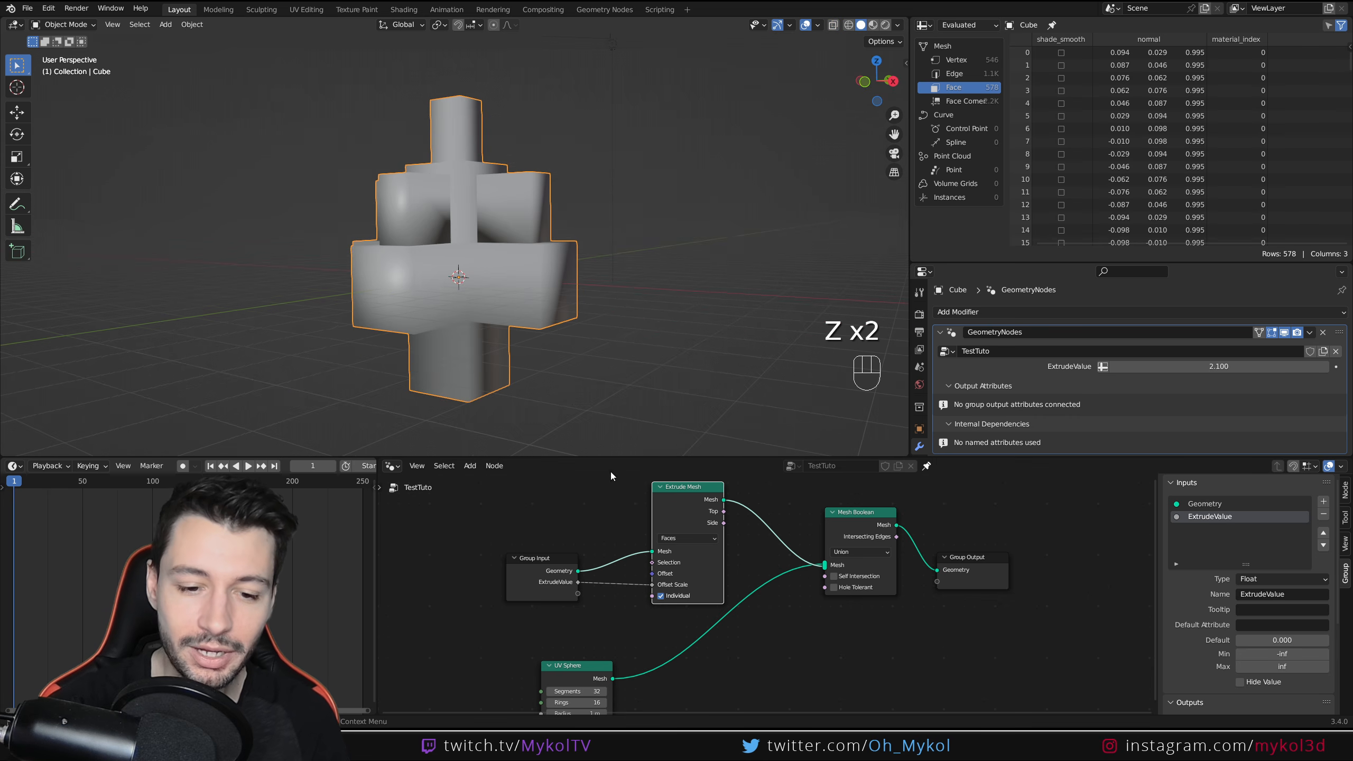
- Set the UV Sphere node's Radius to 3 m
scroll(649, 611, down, 1)
mouse_move(604, 696)
mouse_down()
mouse_move(687, 696)
mouse_move(593, 696)
mouse_up()
mouse_move(472, 361)
middle_down()
mouse_move(570, 315)
mouse_move(585, 367)
mouse_move(463, 341)
middle_up()
scroll(586, 368, up, 3)
scroll(463, 340, down, 2)
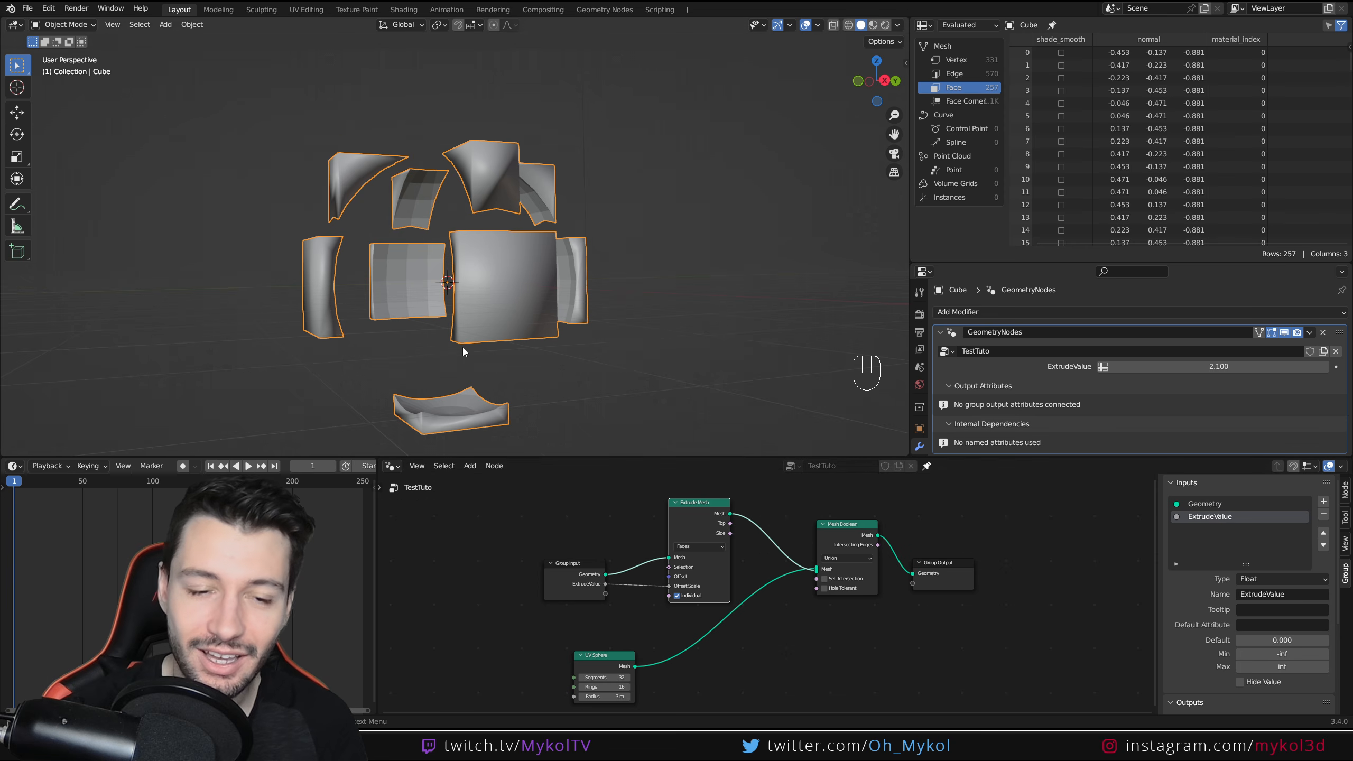
middle_drag(463, 346, 613, 350)
- Try to smooth the generated mesh by applying Shade Auto Smooth and Shade Smooth to the cube object
right_click(572, 300)
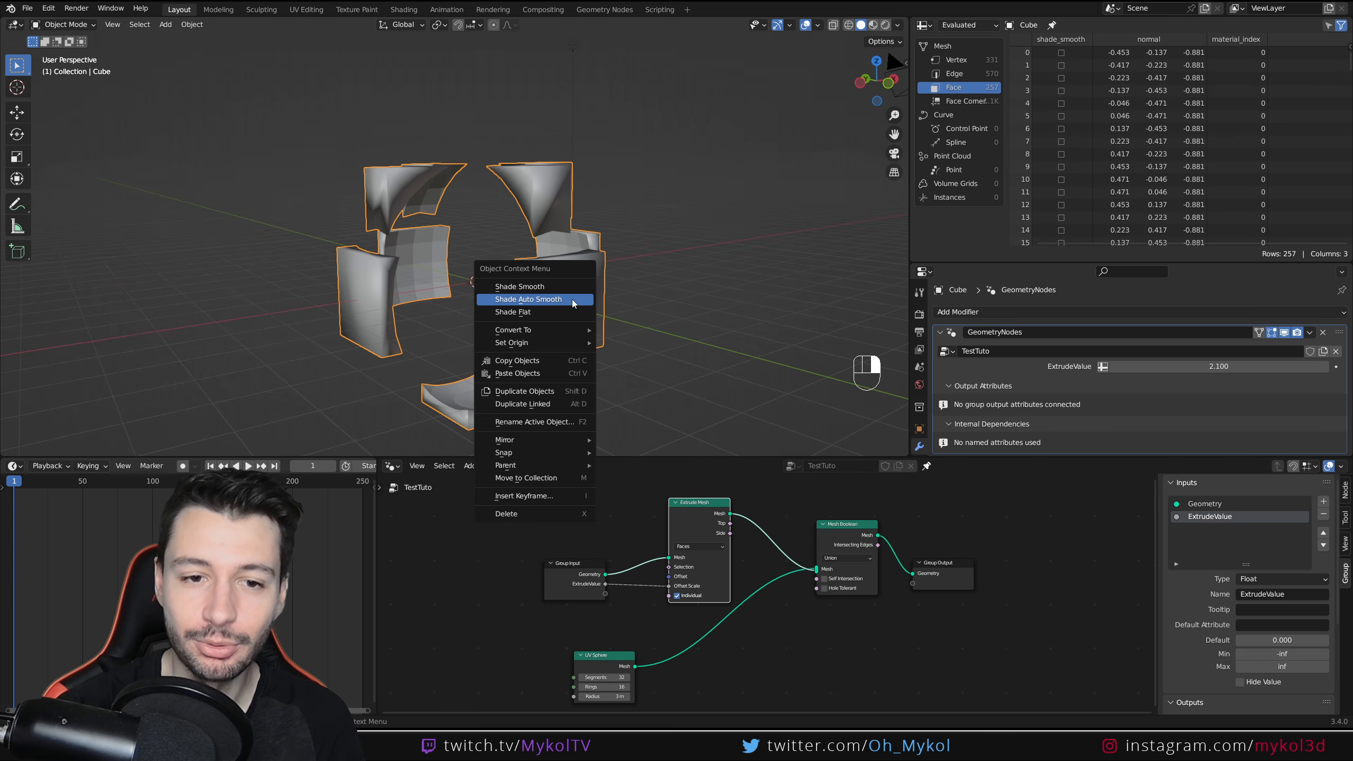
click(572, 300)
middle_drag(572, 300, 507, 259)
right_click(582, 290)
click(581, 291)
right_click(507, 258)
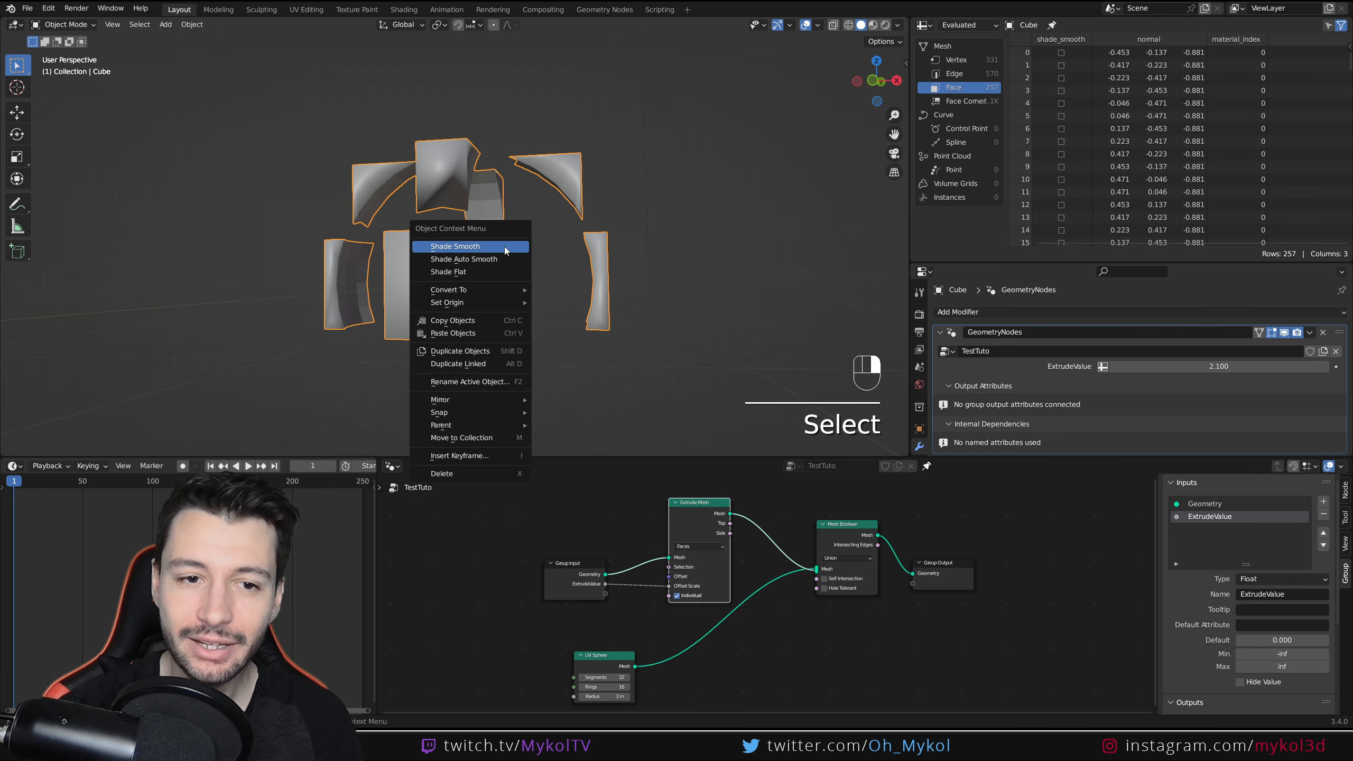
click(504, 246)
right_click(597, 271)
click(618, 272)
middle_drag(621, 293, 562, 284)
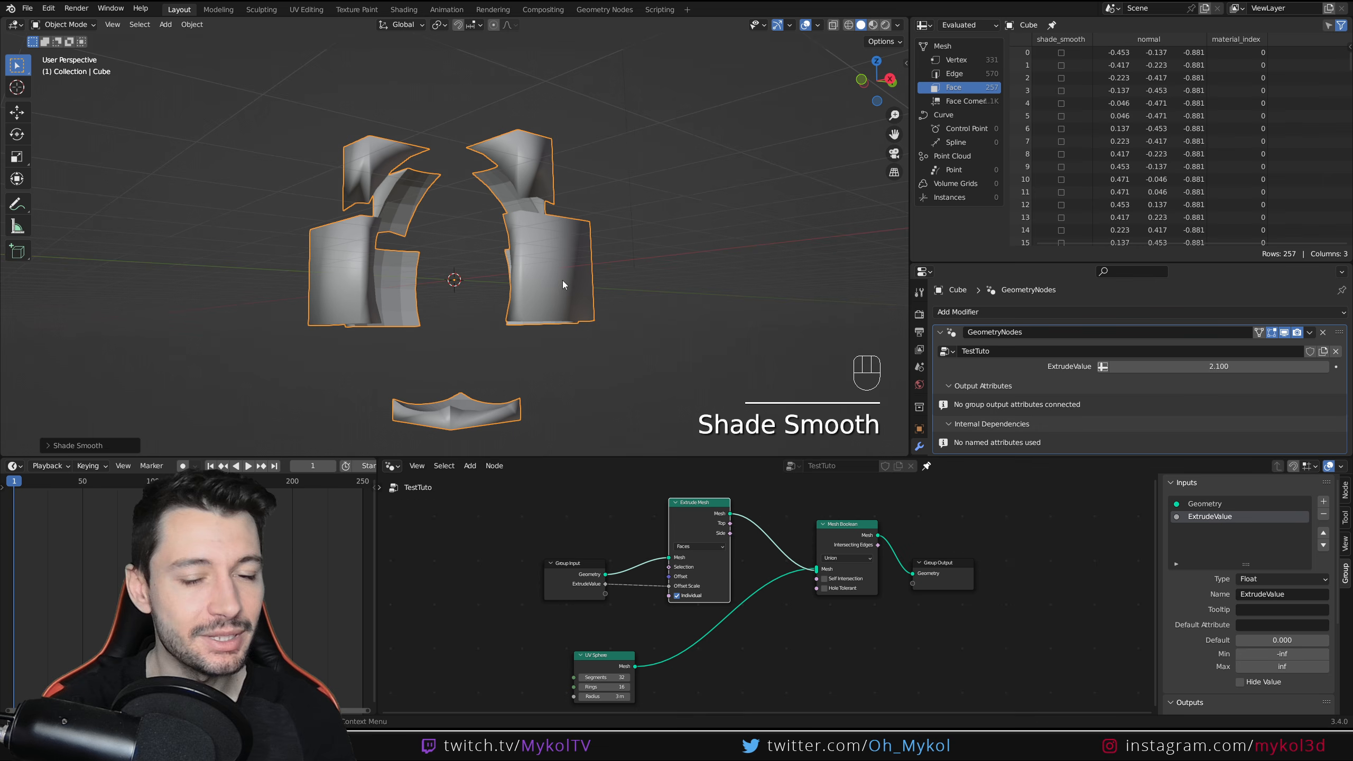
- Make room before Group Output and insert a Set Shade Smooth node after the Mesh Boolean
mouse_move(953, 563)
mouse_down()
mouse_move(1065, 564)
mouse_move(961, 560)
mouse_up()
key(shift+a)
text(sha)
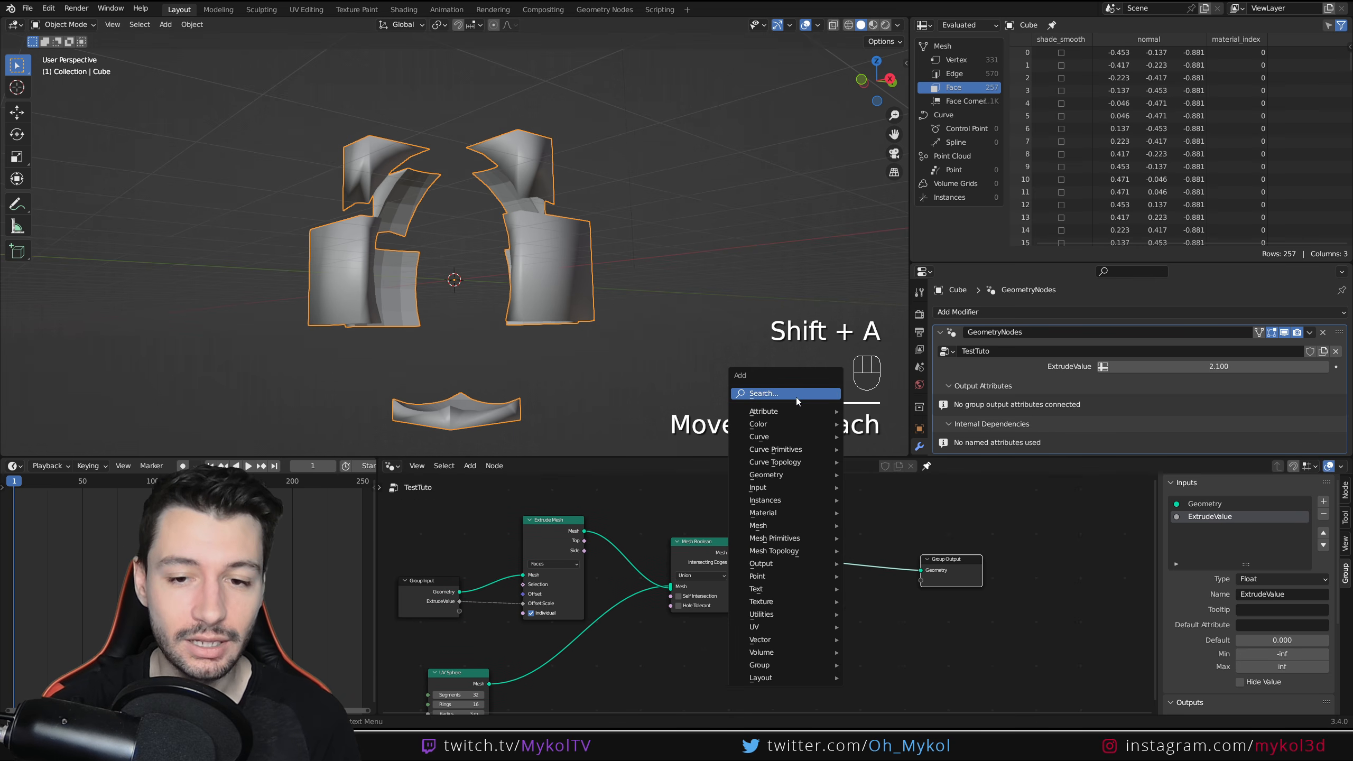
text(de)
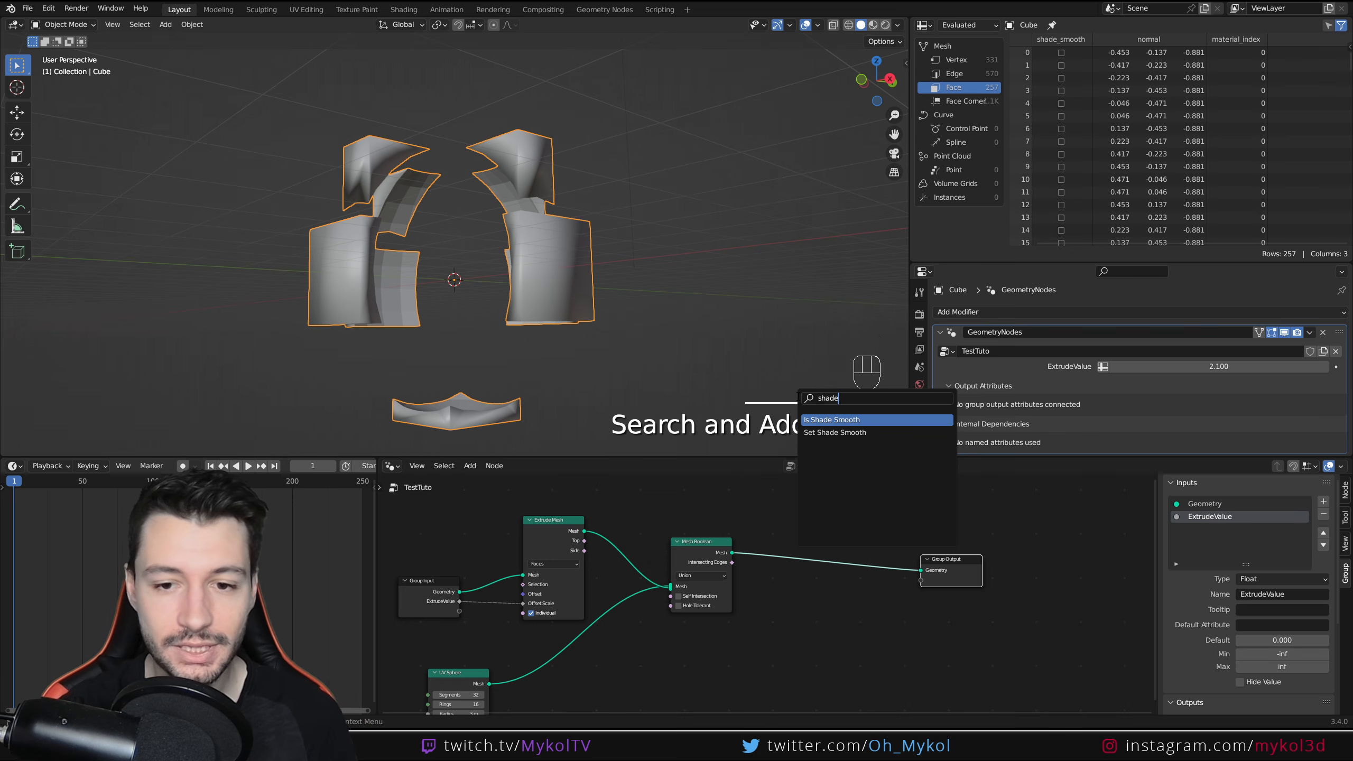
click(834, 433)
click(834, 571)
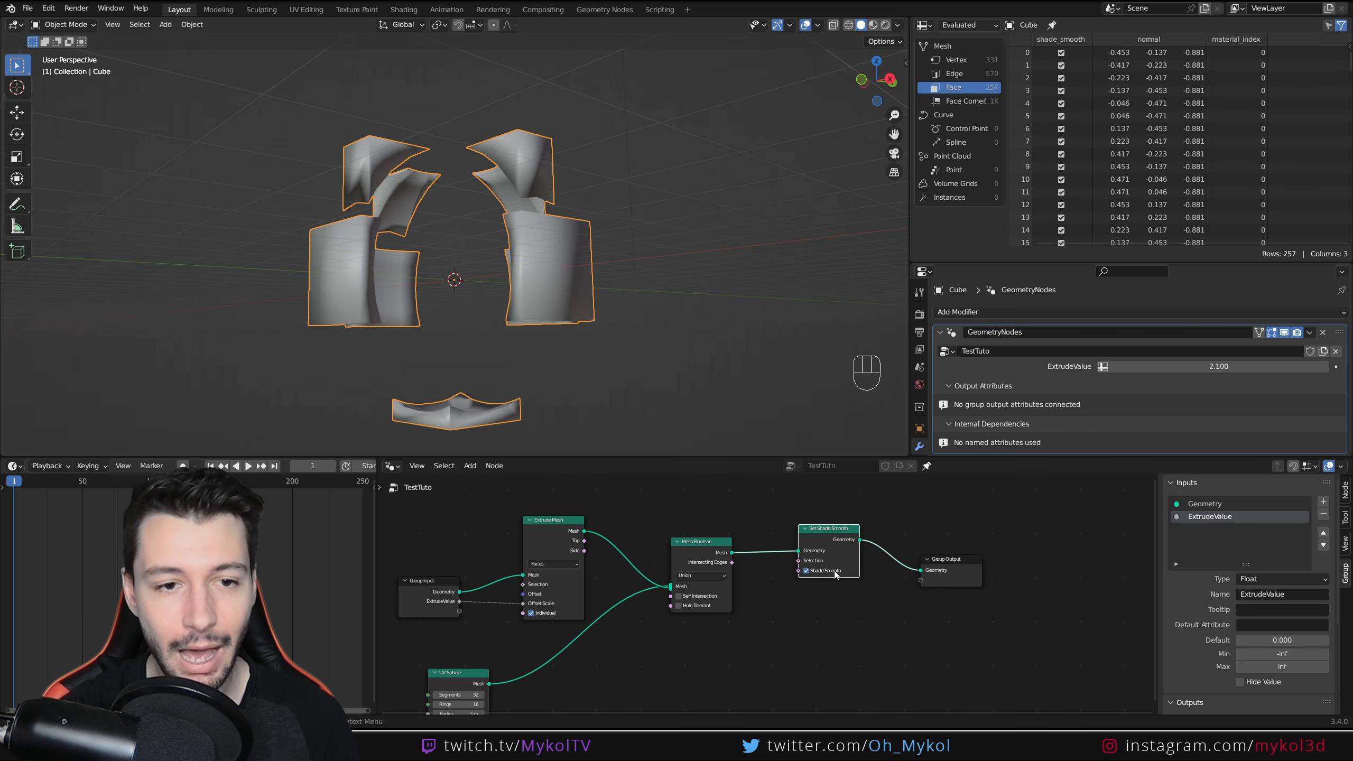
middle_drag(538, 330, 588, 290)
right_click(592, 287)
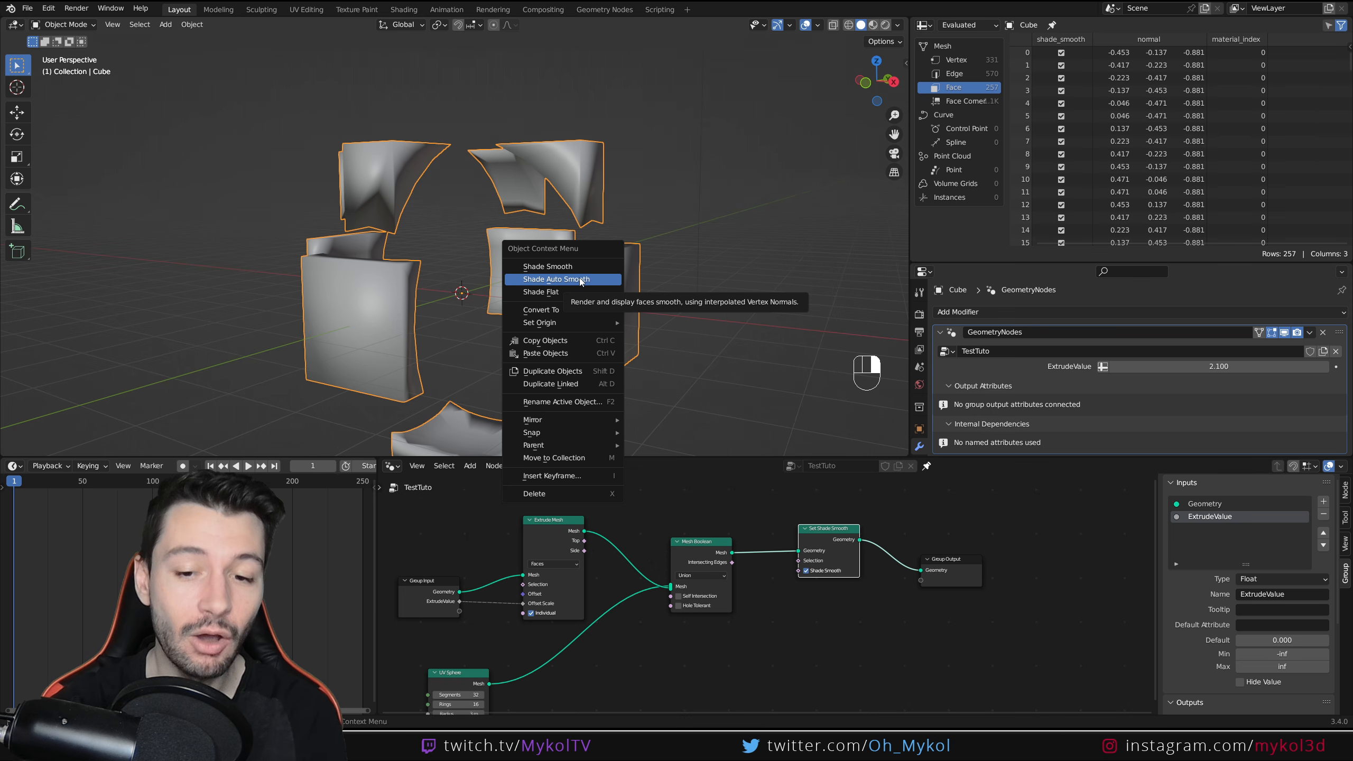
middle_drag(749, 530, 816, 521)
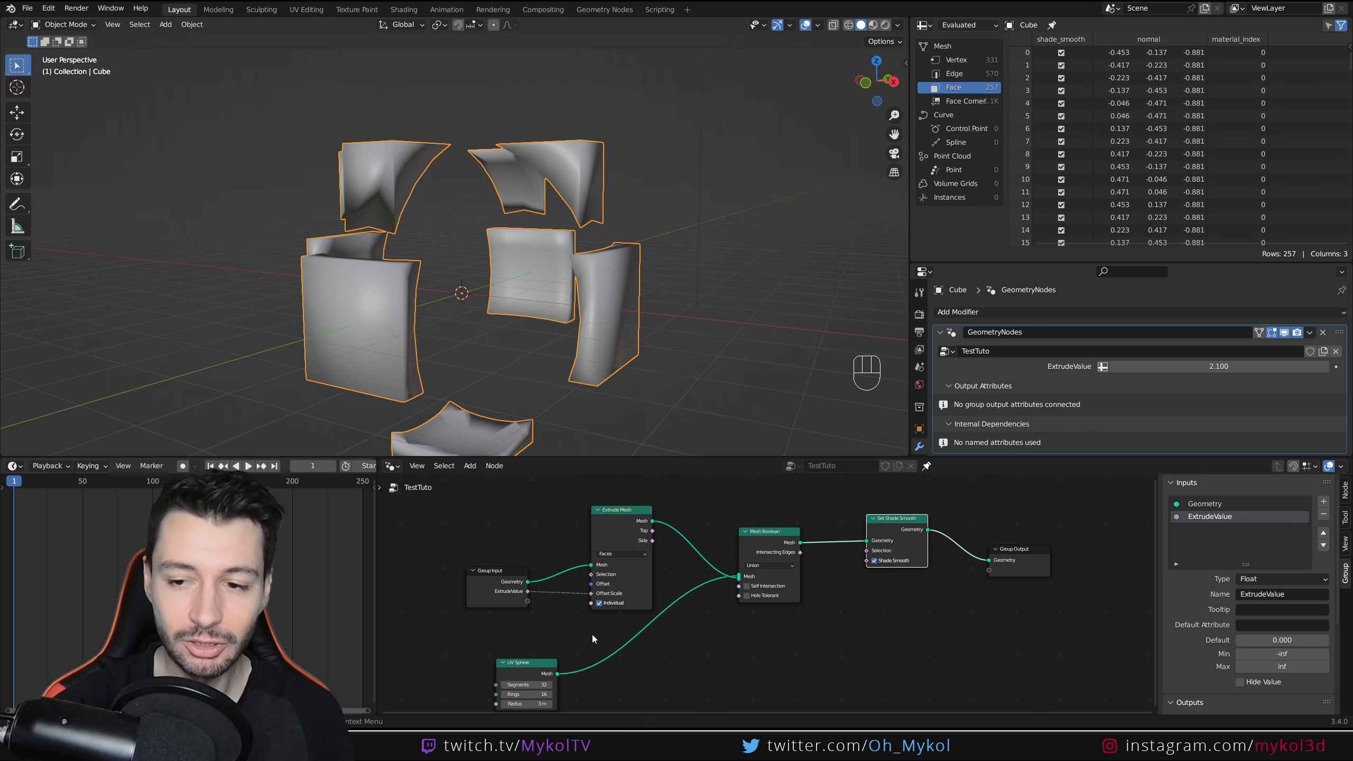
- Reposition the Group Input node and expose the UV Sphere's Radius as a new group input
middle_drag(634, 656, 691, 596)
drag(554, 518, 478, 534)
scroll(533, 595, up, 1)
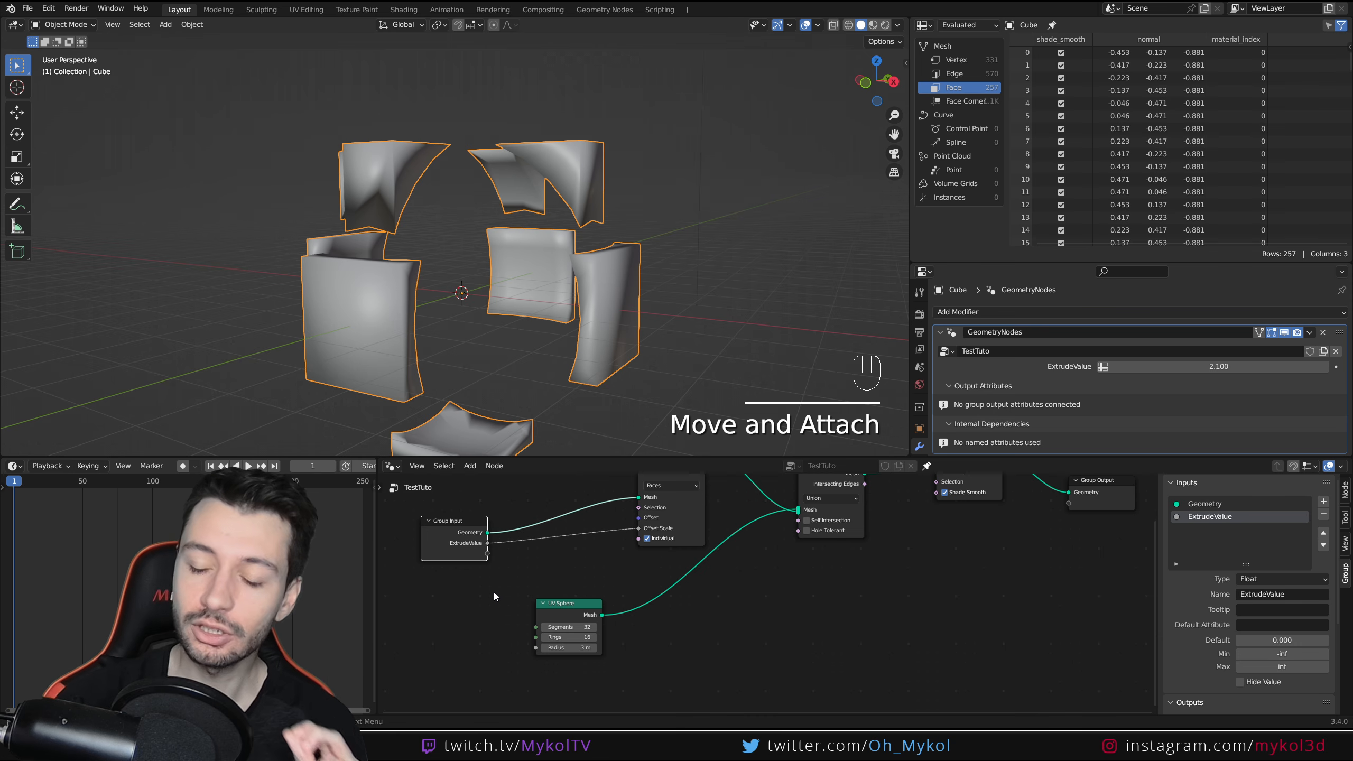
scroll(494, 592, up, 1)
middle_drag(494, 592, 499, 617)
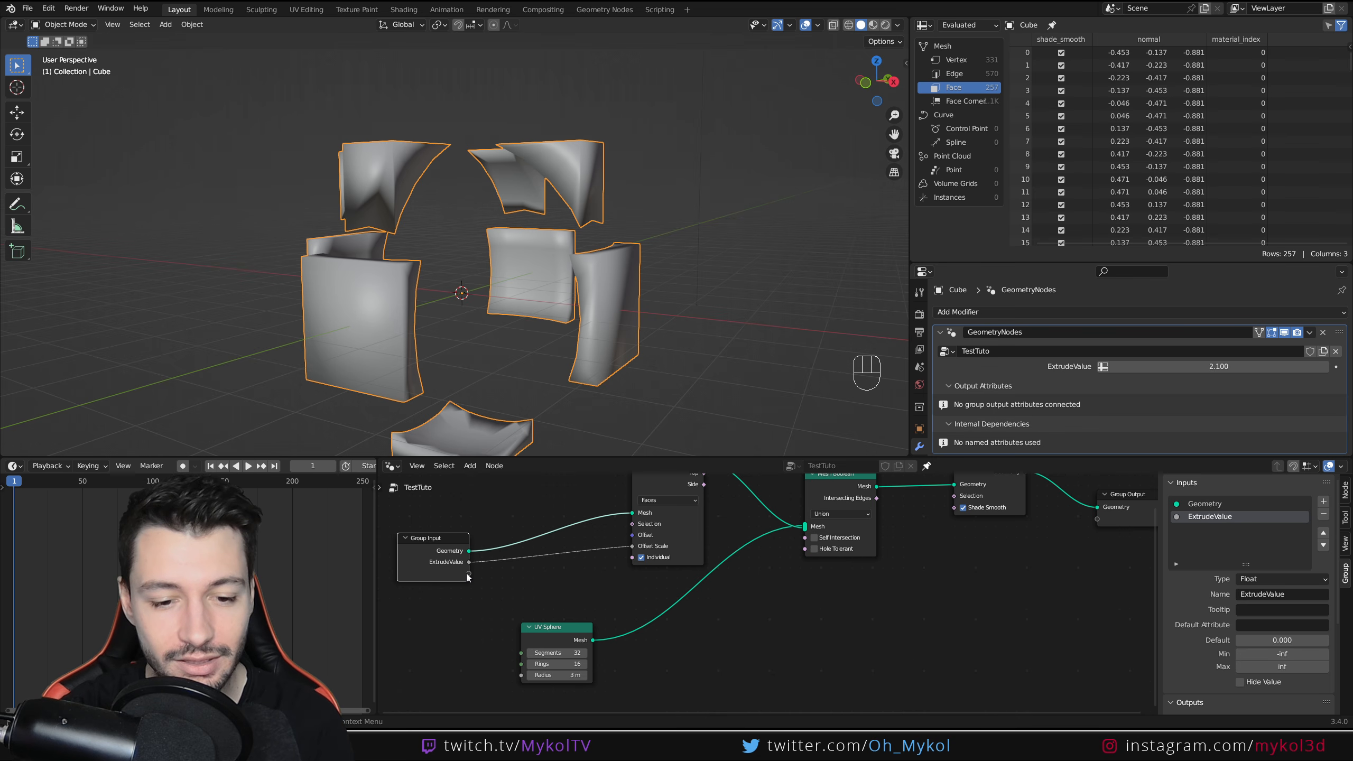
drag(470, 574, 521, 675)
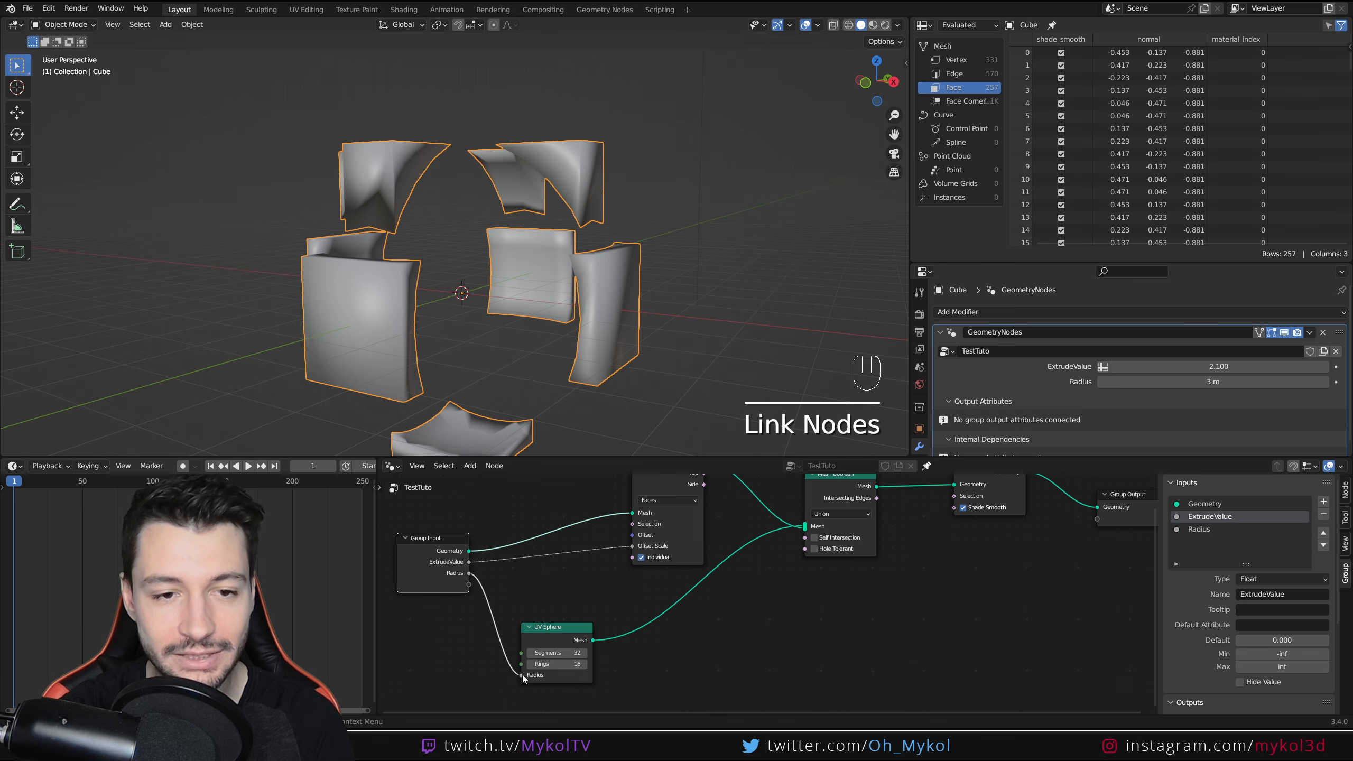
- Select the Radius group input, then set Radius to 3.05 m and ExtrudeValue to 2.15 in the modifier
click(1204, 530)
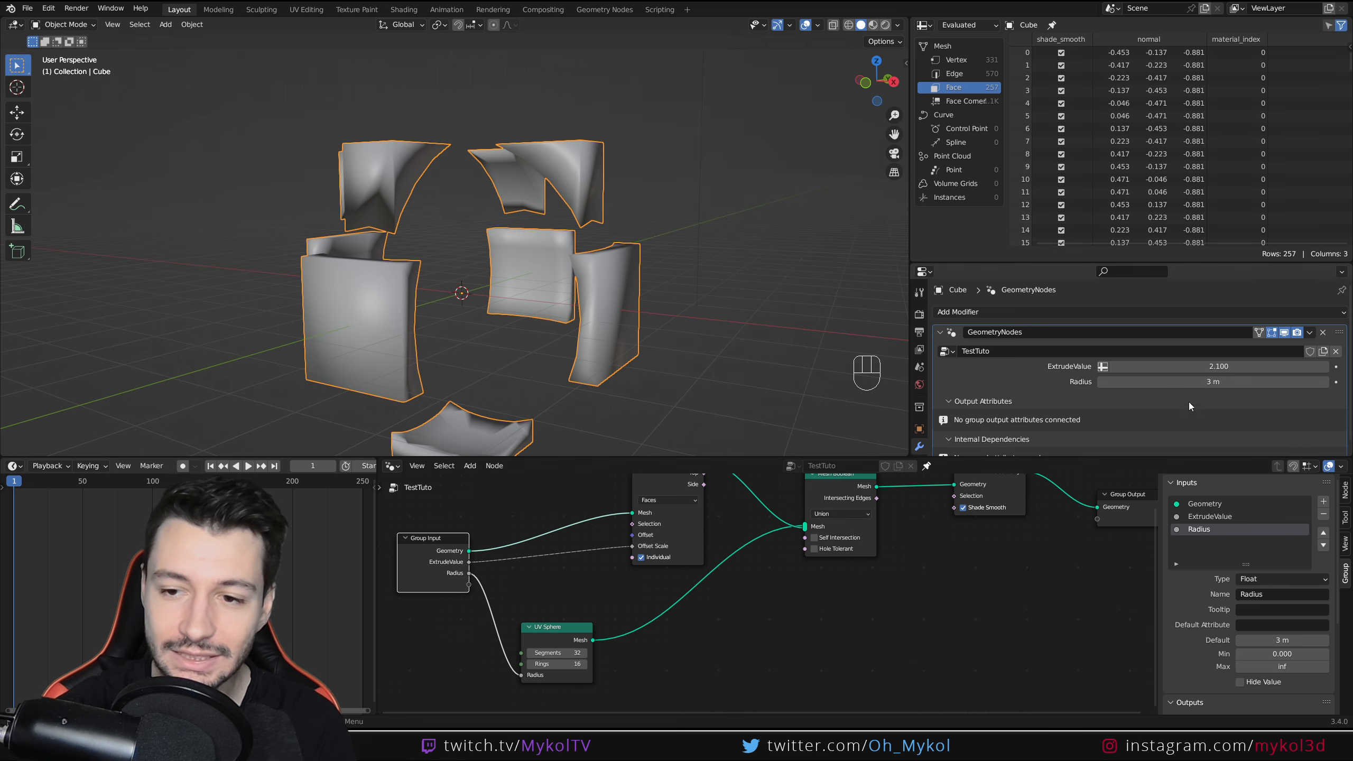
mouse_move(1213, 381)
mouse_down()
mouse_move(1240, 381)
mouse_move(1201, 382)
mouse_move(1219, 382)
mouse_move(1204, 366)
mouse_up()
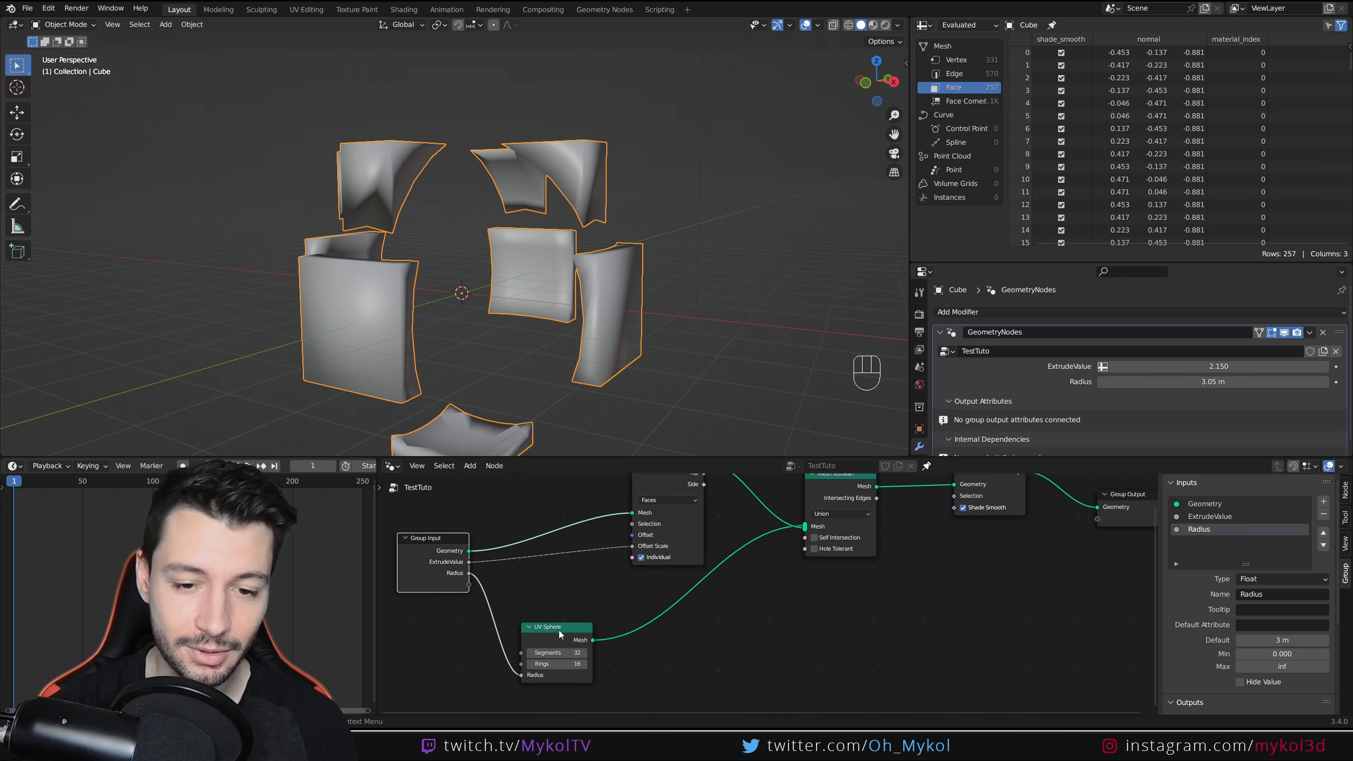
- Move the UV Sphere node directly beneath the Extrude Mesh node to tidy the node tree
drag(558, 630, 665, 612)
scroll(676, 539, down, 1)
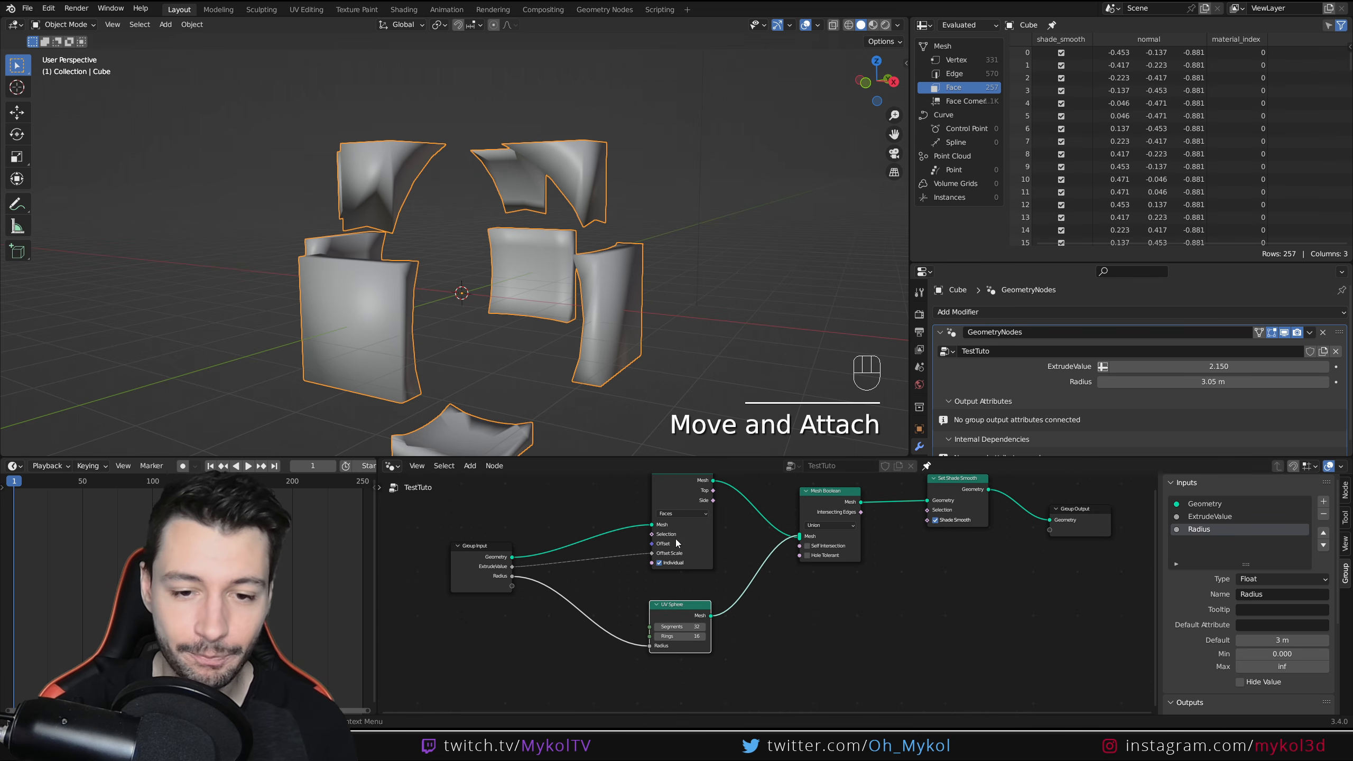
scroll(611, 499, down, 1)
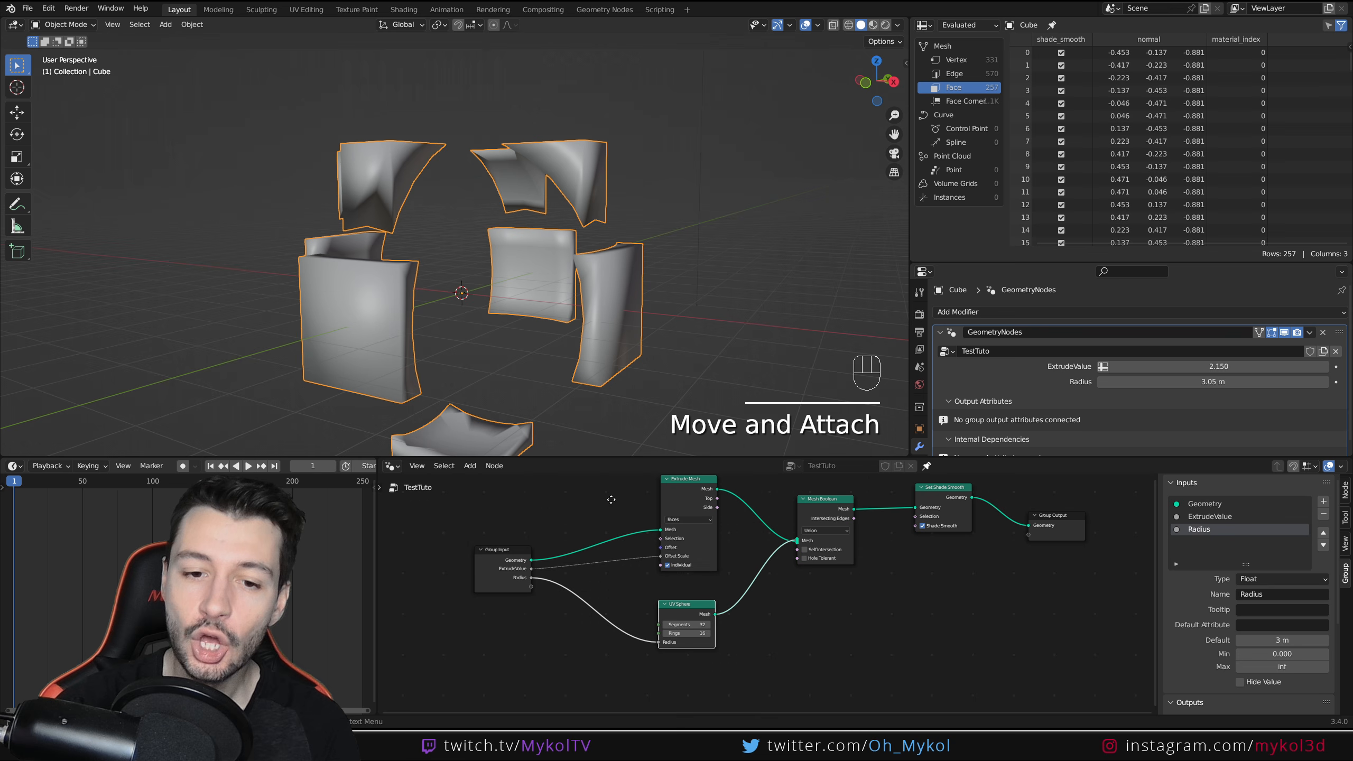
middle_drag(568, 526, 488, 607)
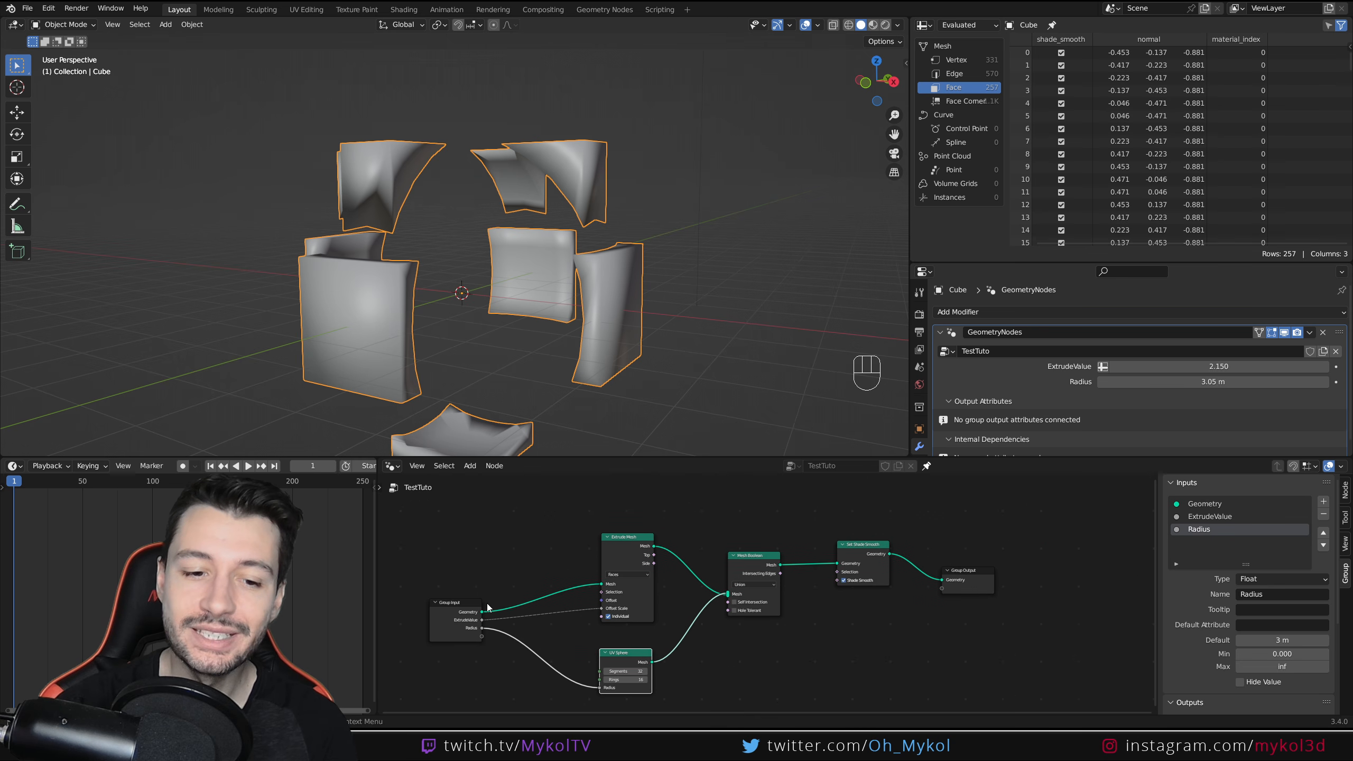
- Examine the UV Sphere node's mesh output and its links to the Group Input and Mesh Boolean nodes
click(452, 604)
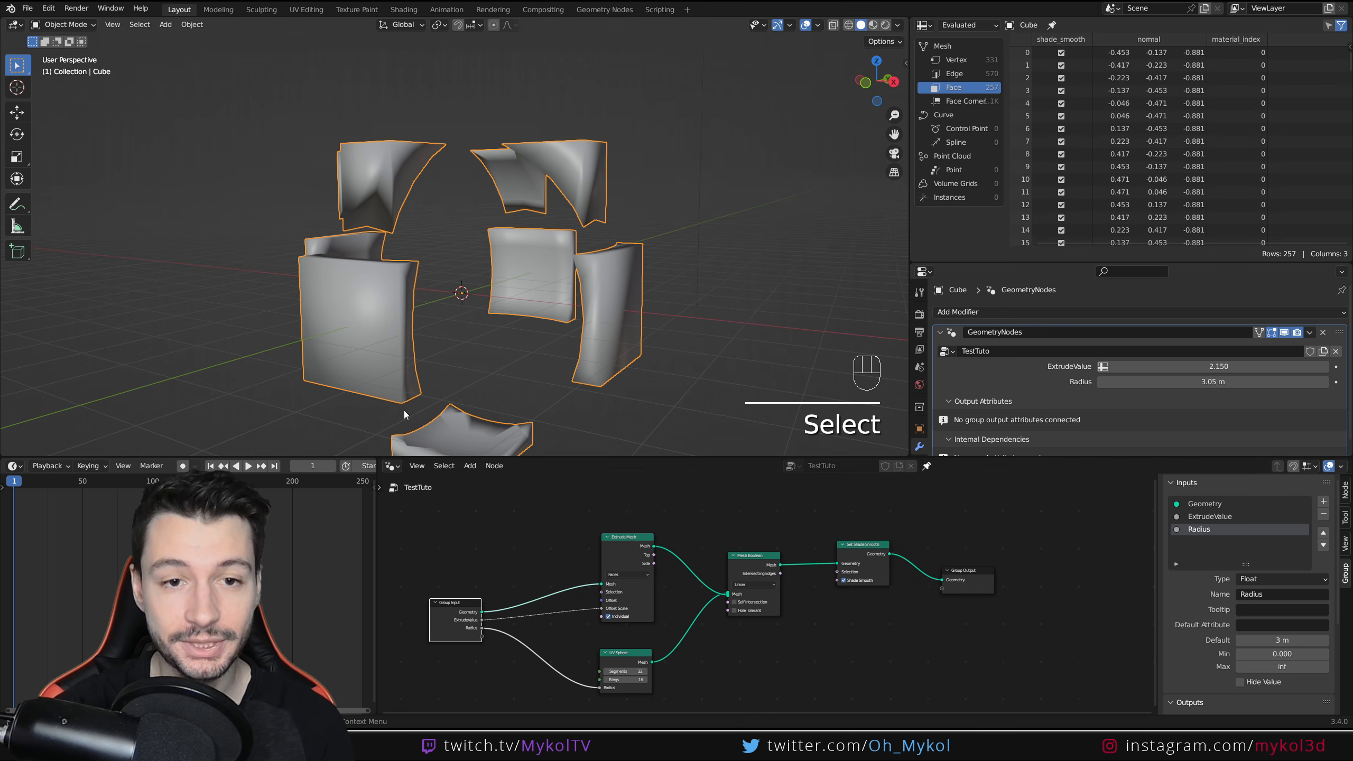
middle_drag(629, 663, 668, 590)
scroll(666, 590, up, 3)
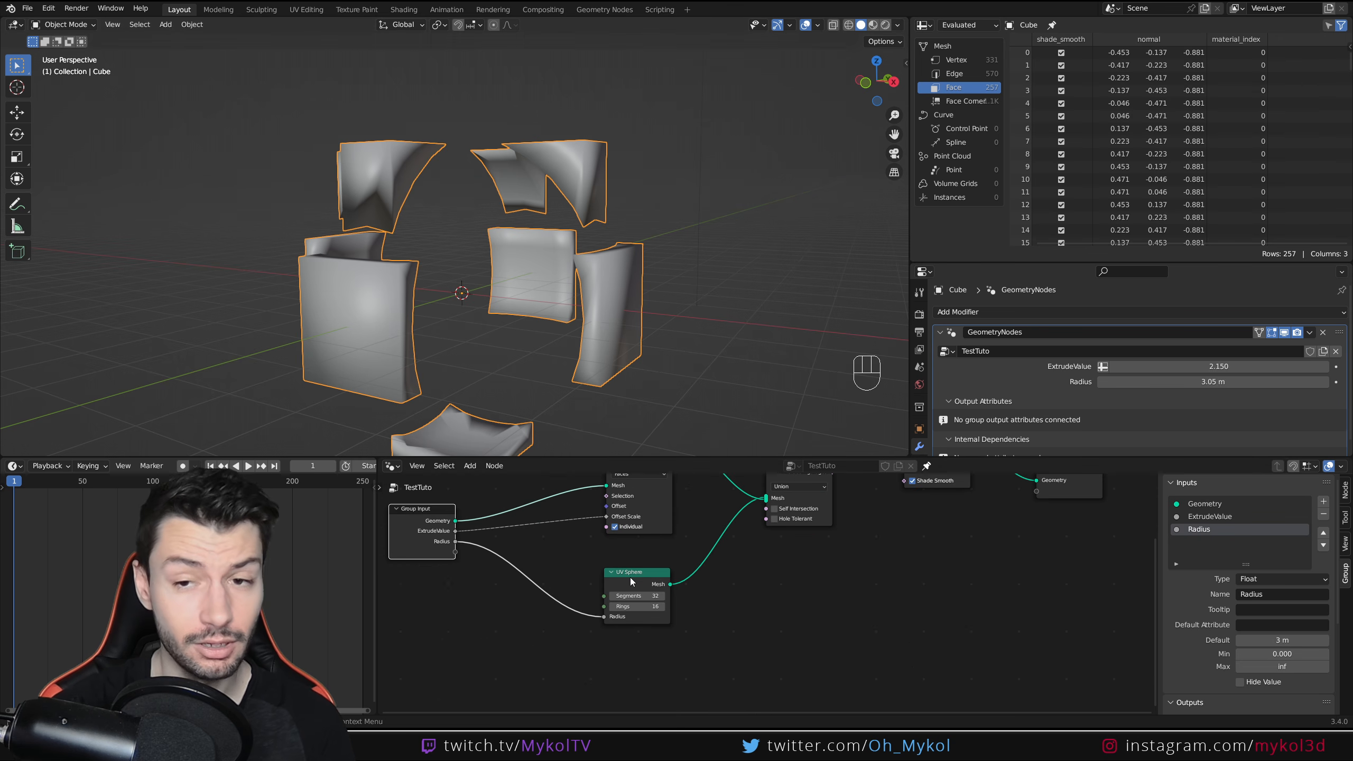
scroll(629, 577, up, 2)
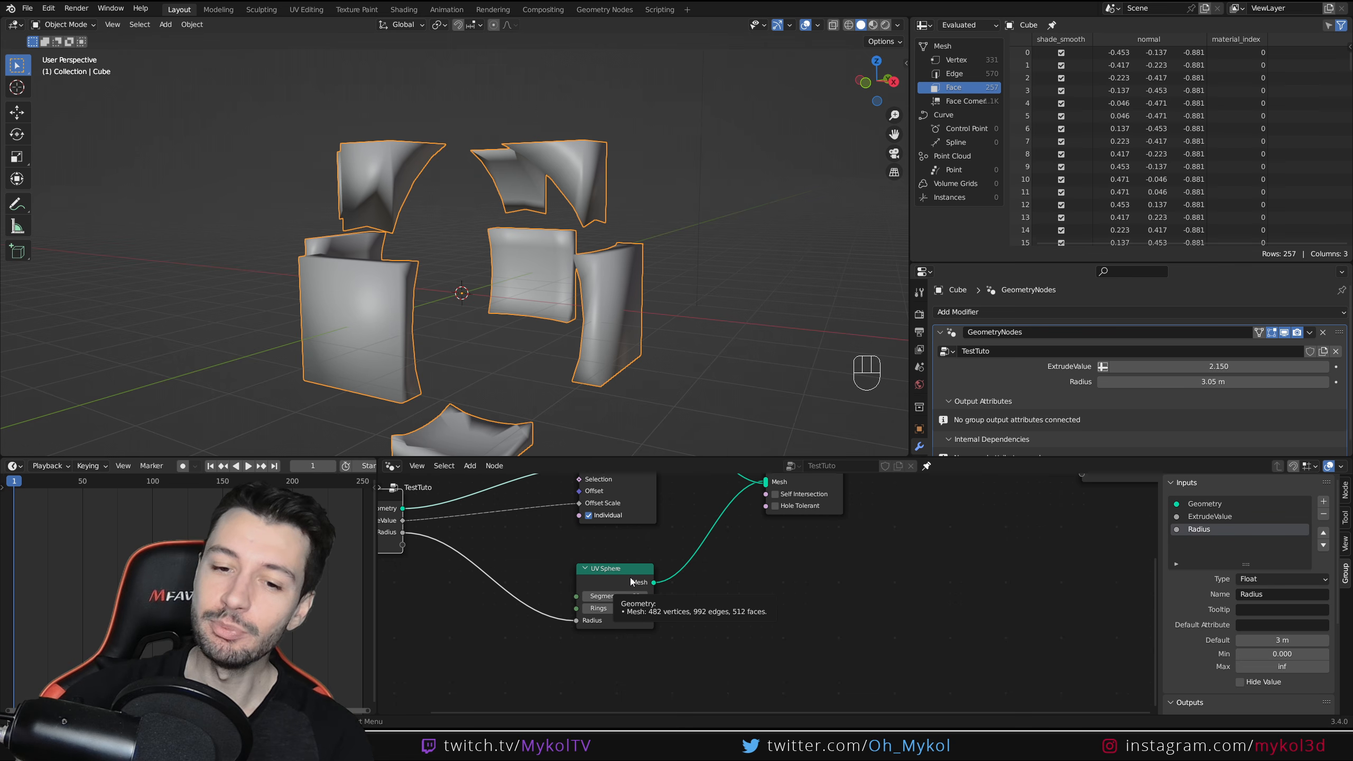
middle_drag(747, 523, 743, 622)
scroll(743, 621, down, 1)
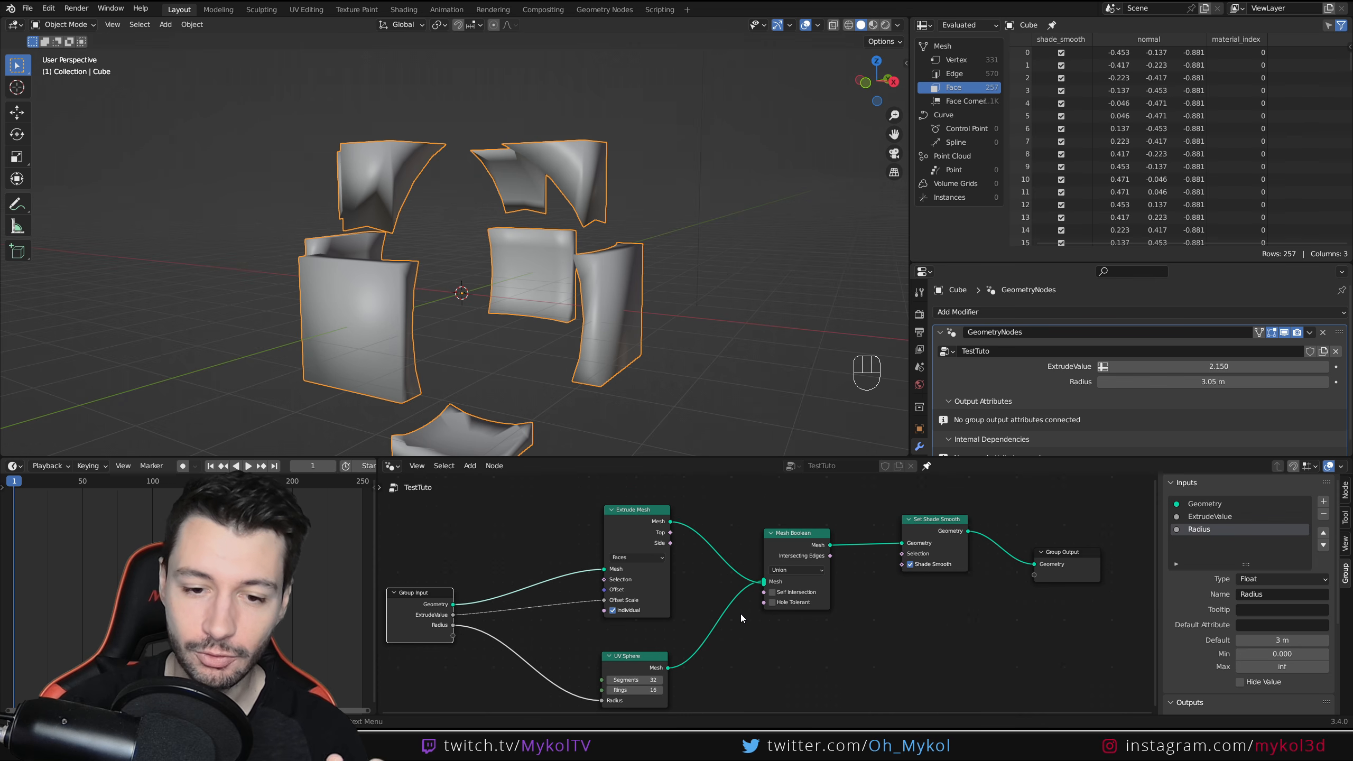
scroll(744, 599, down, 1)
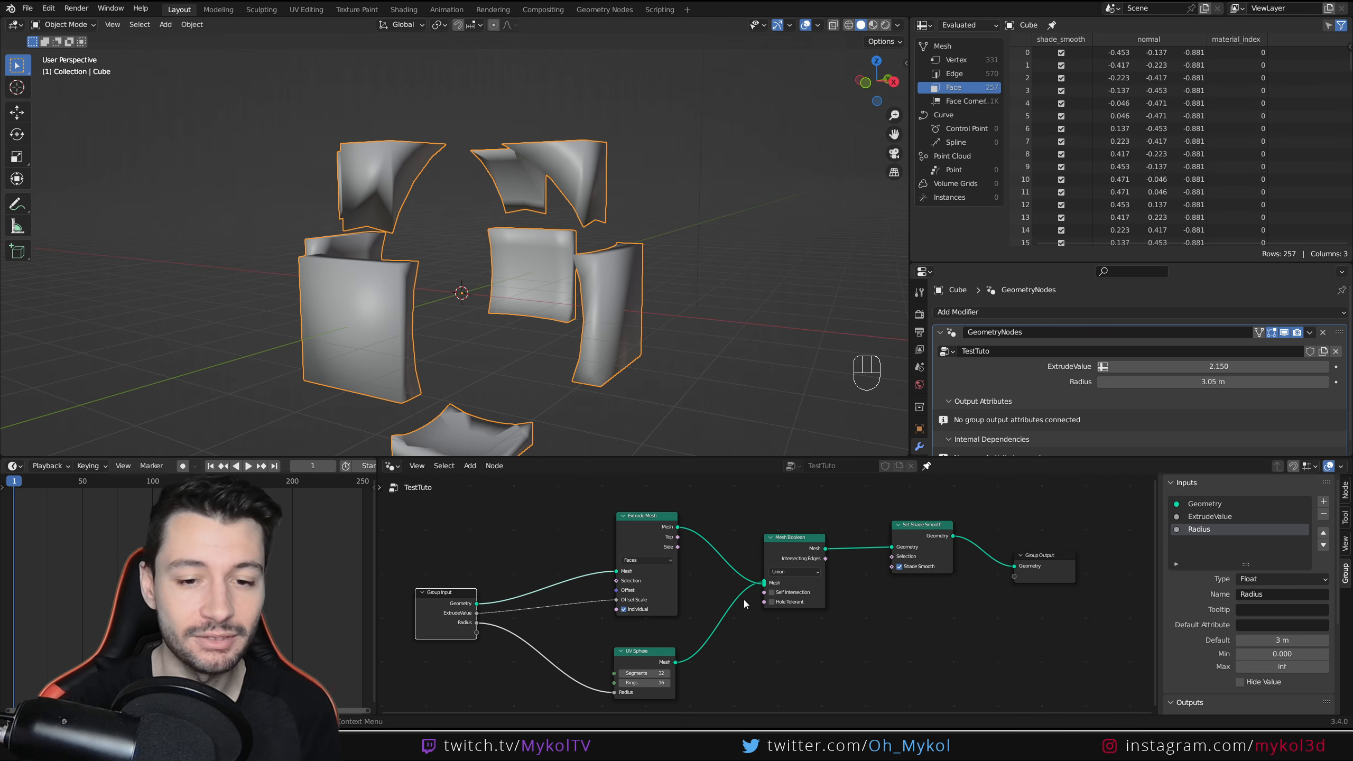
- Move the Extrude Mesh node slightly upward to leave more space above the UV Sphere node
drag(668, 581, 668, 565)
middle_drag(694, 531, 690, 549)
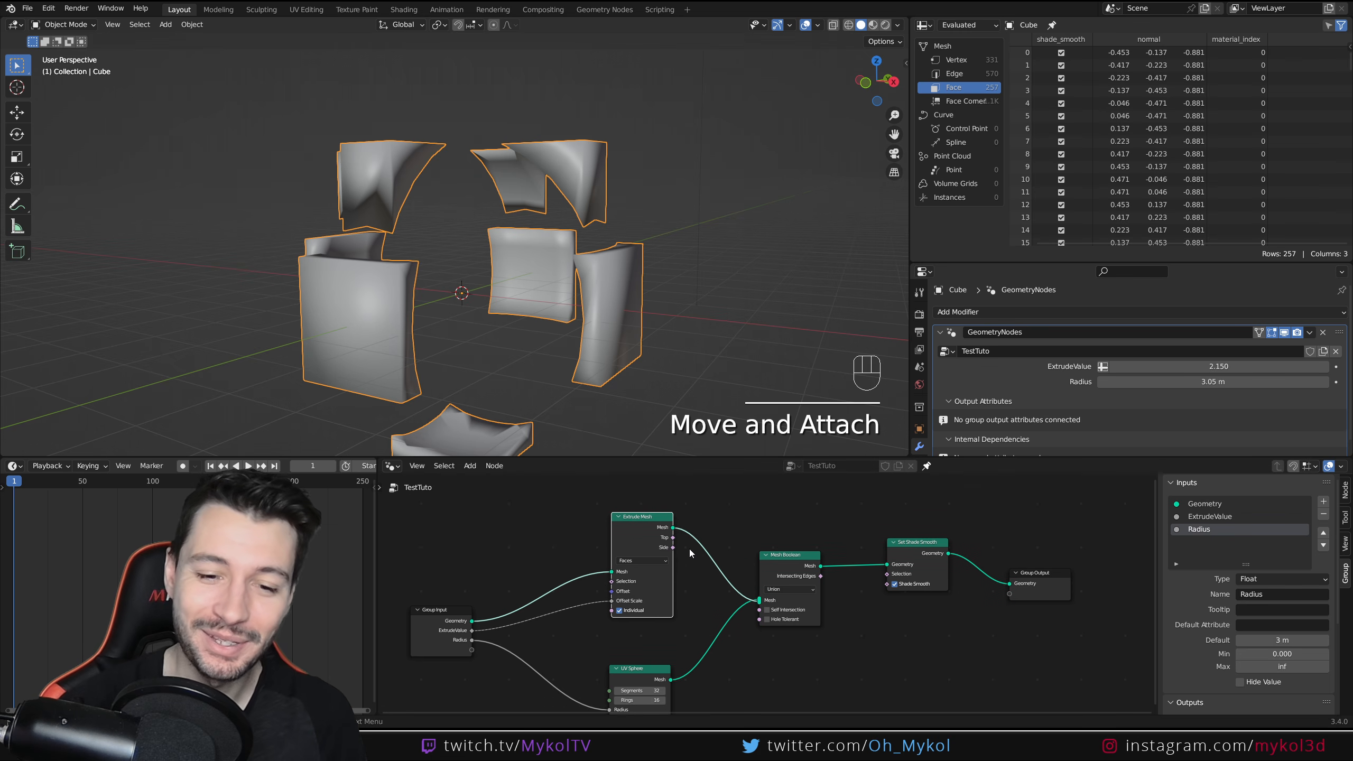
mouse_move(652, 528)
mouse_down()
mouse_move(650, 540)
mouse_move(651, 520)
mouse_up()
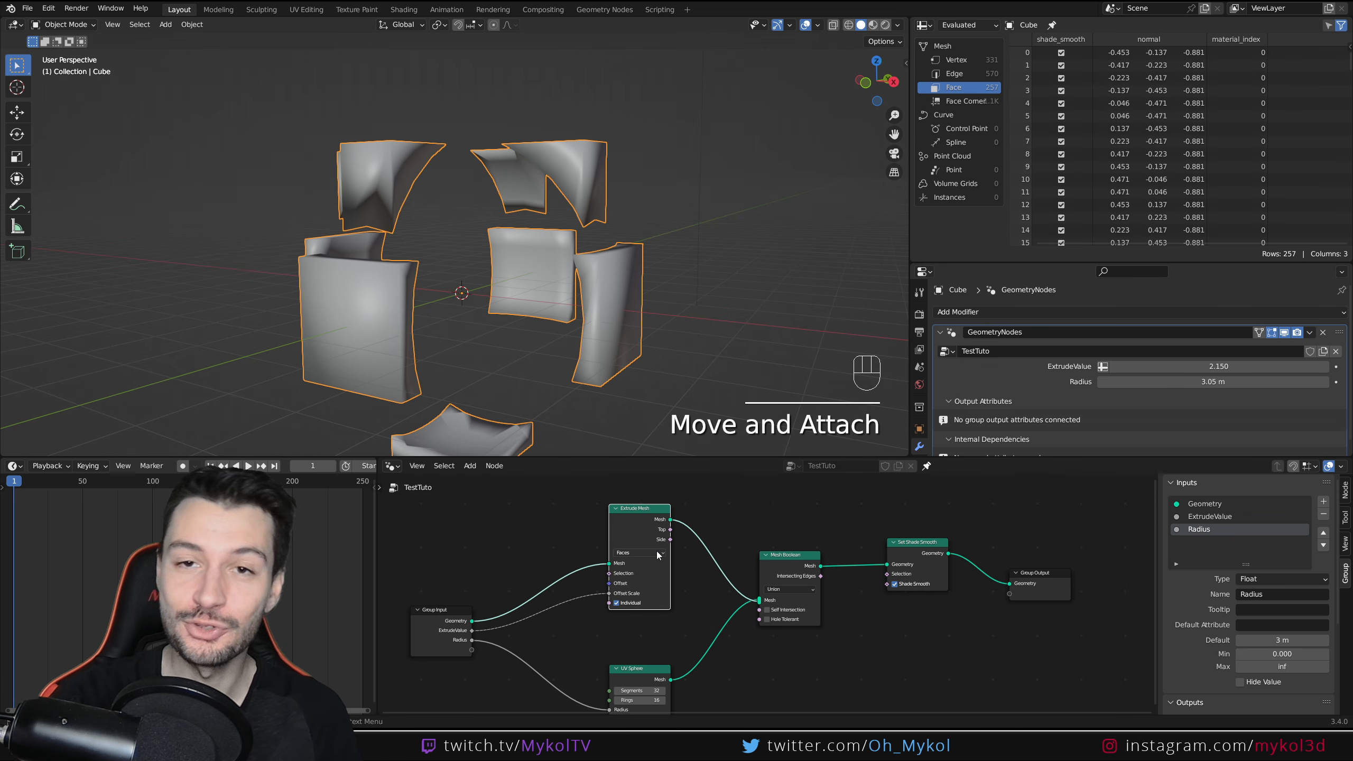